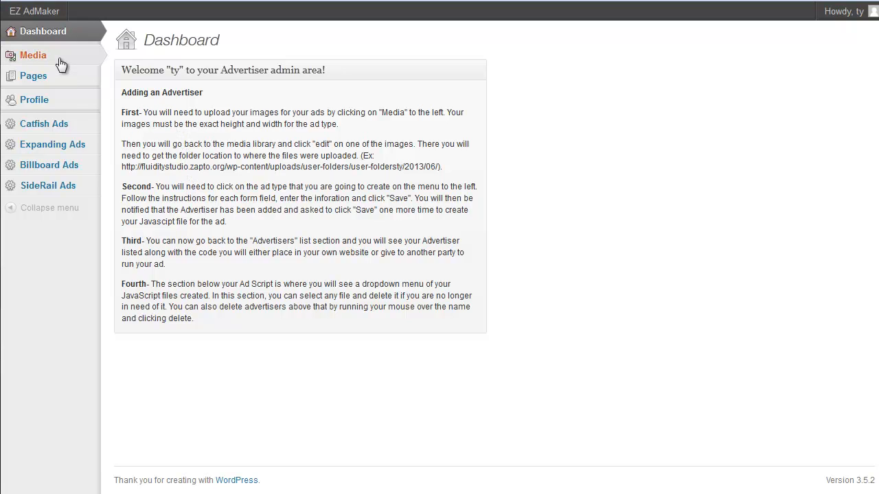
mouse_move(60, 64)
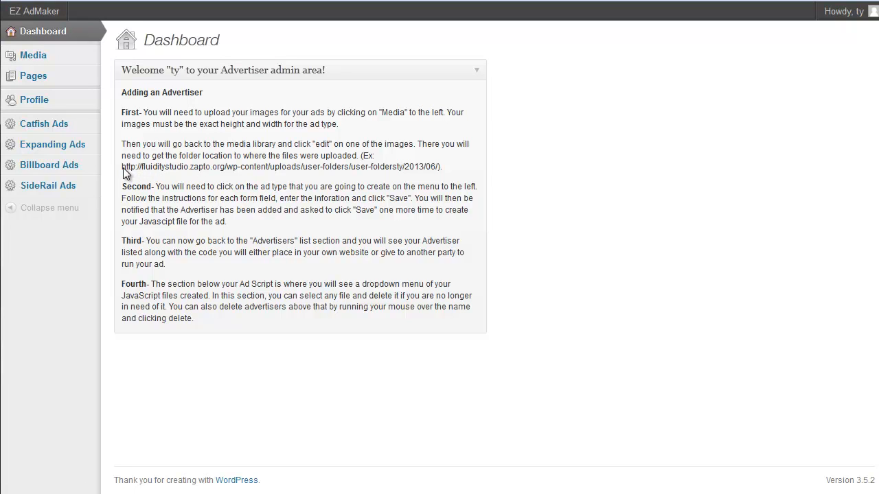
drag(145, 175, 432, 172)
click(436, 176)
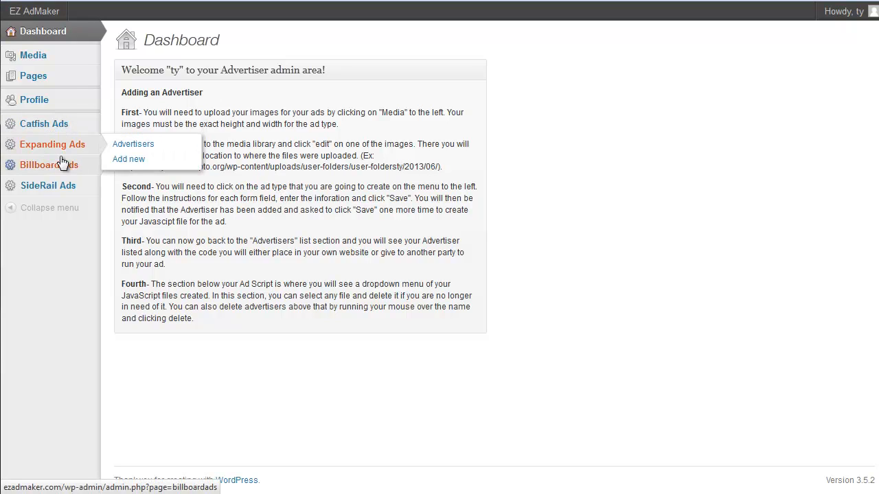
mouse_move(62, 165)
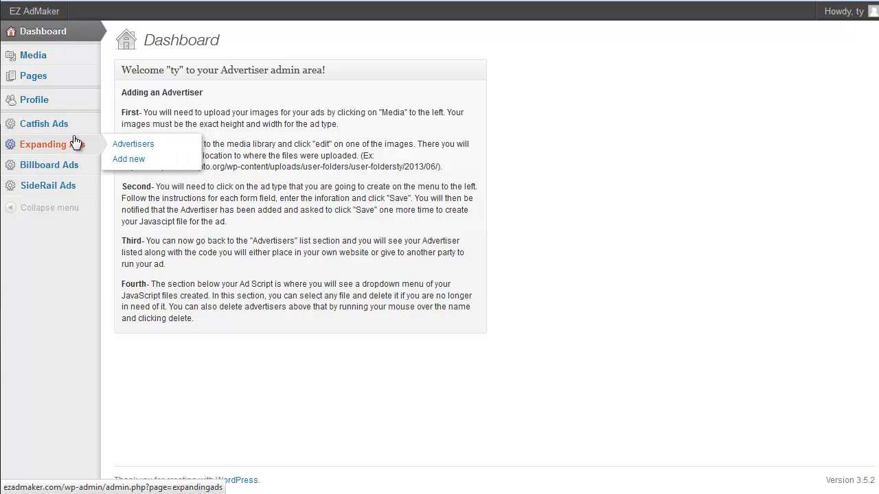
mouse_move(79, 131)
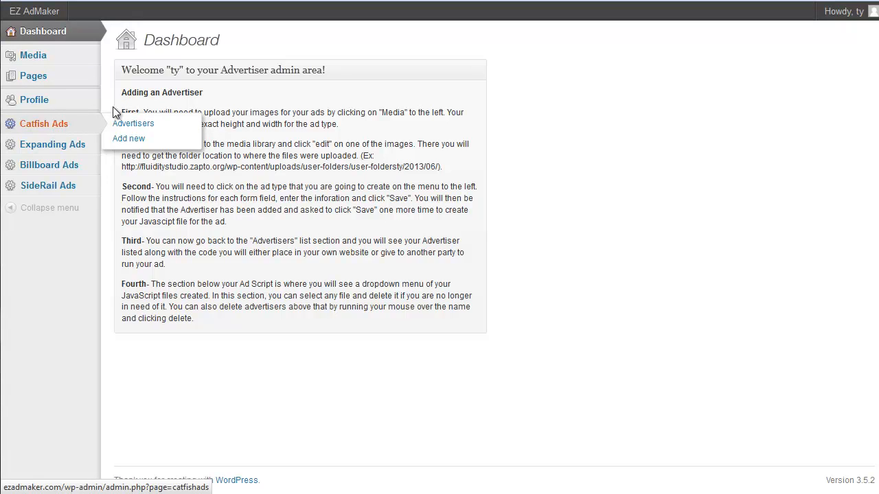
Upload the CatMain and CatBG images as new media.
mouse_move(82, 63)
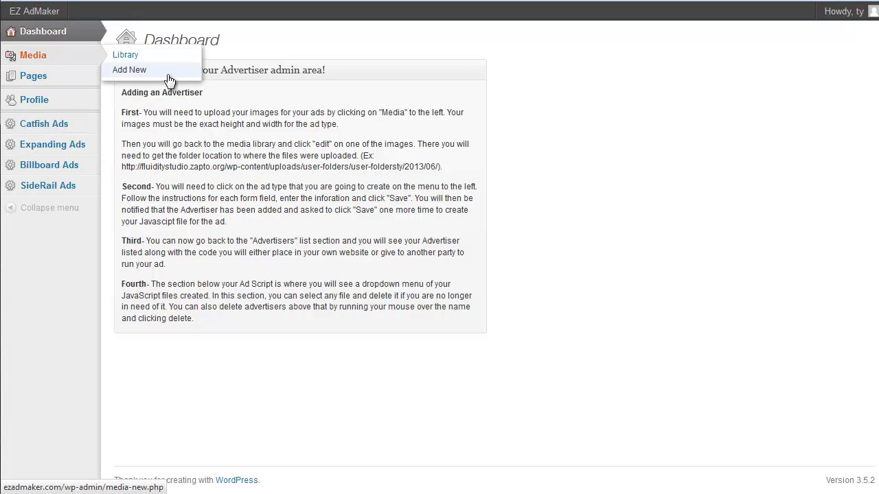
click(192, 71)
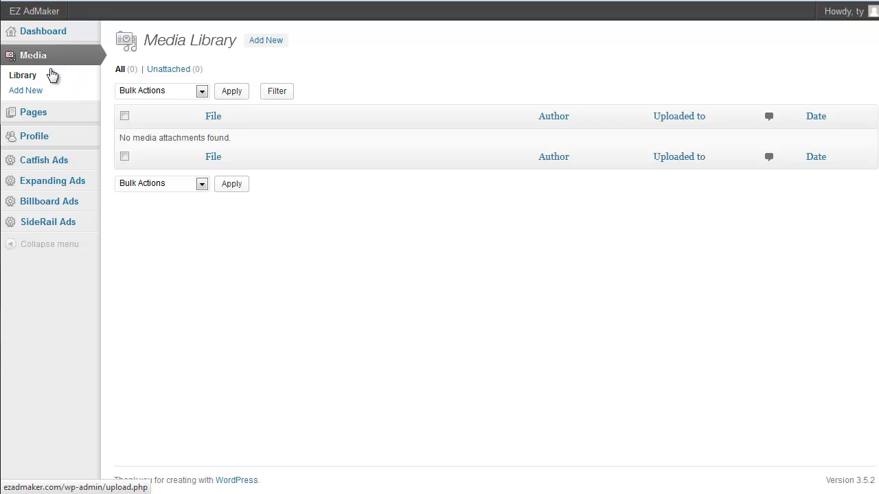
click(265, 41)
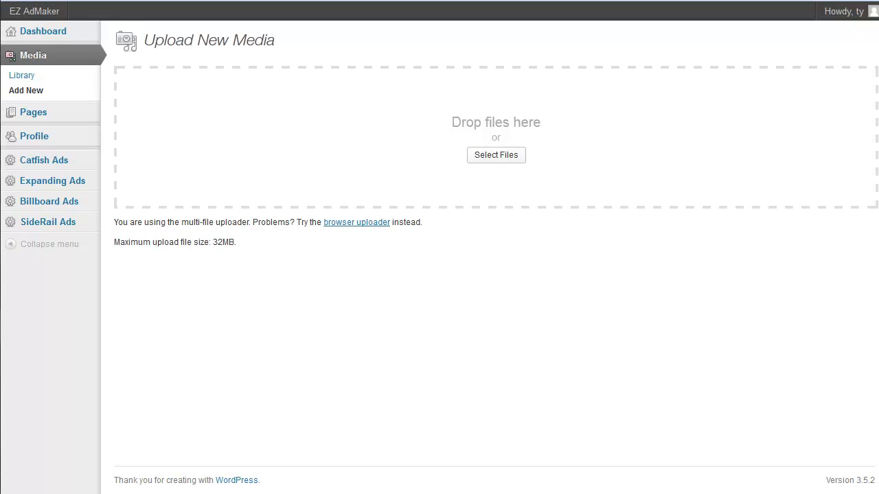
drag(878, 138, 526, 133)
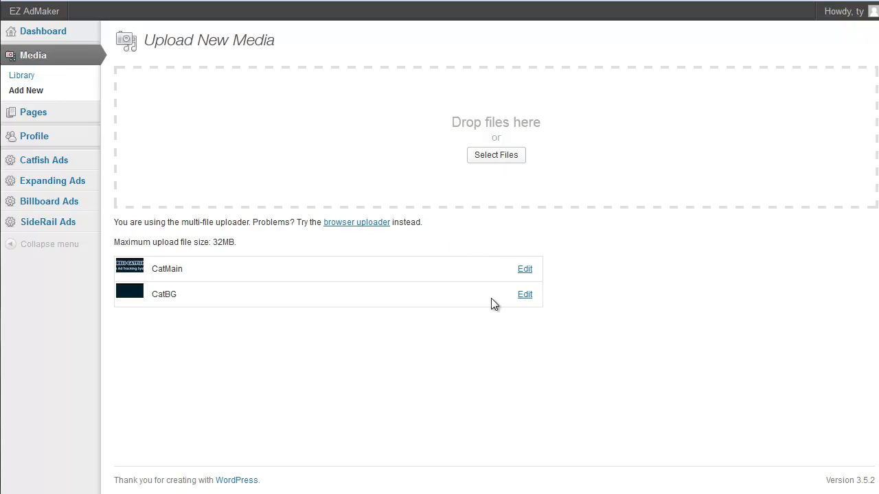
Copy the folder part of the CatMain image's file URL, up to 2013/07/, without the file name, and return to the upload page.
click(524, 270)
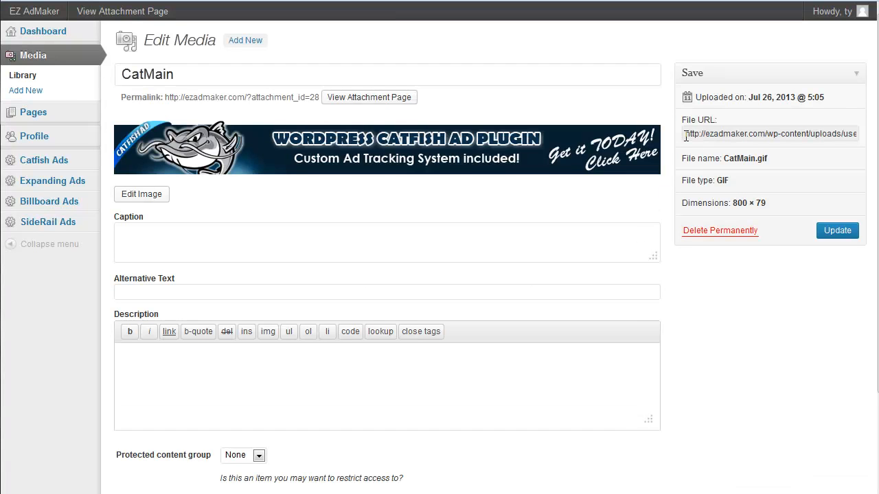
drag(685, 137, 718, 136)
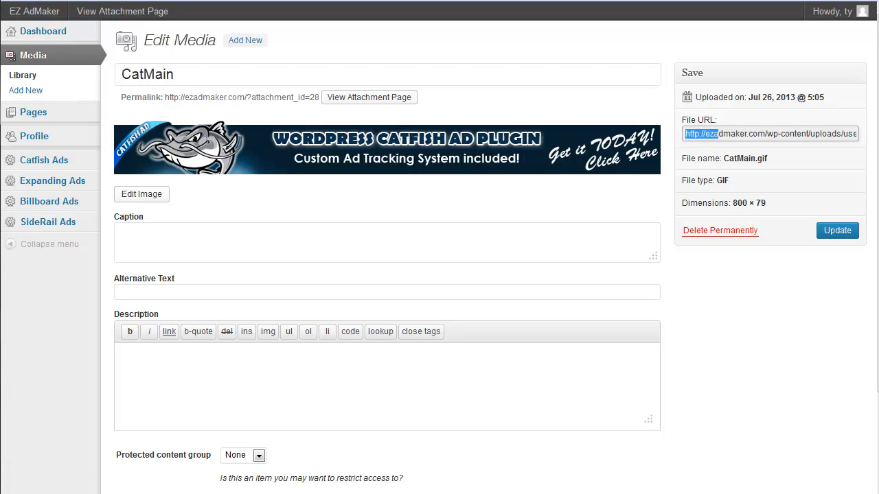
click(832, 134)
click(206, 1)
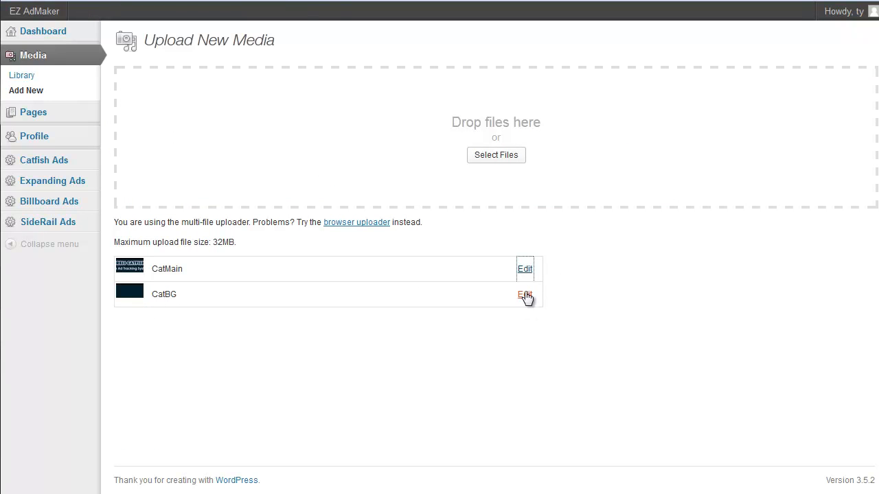
click(344, 2)
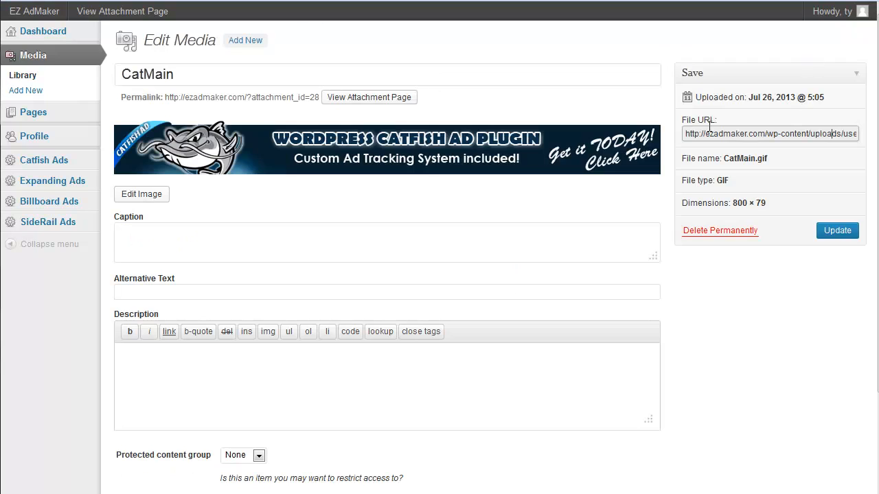
drag(685, 135, 814, 132)
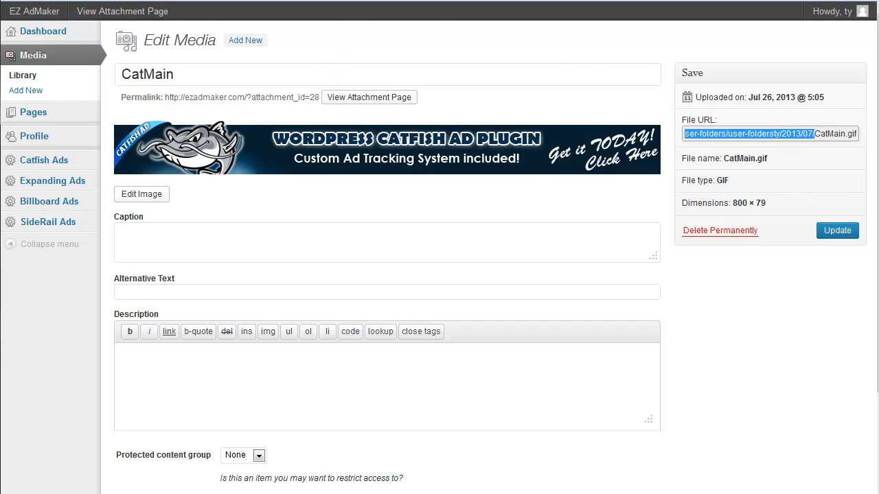
click(169, 1)
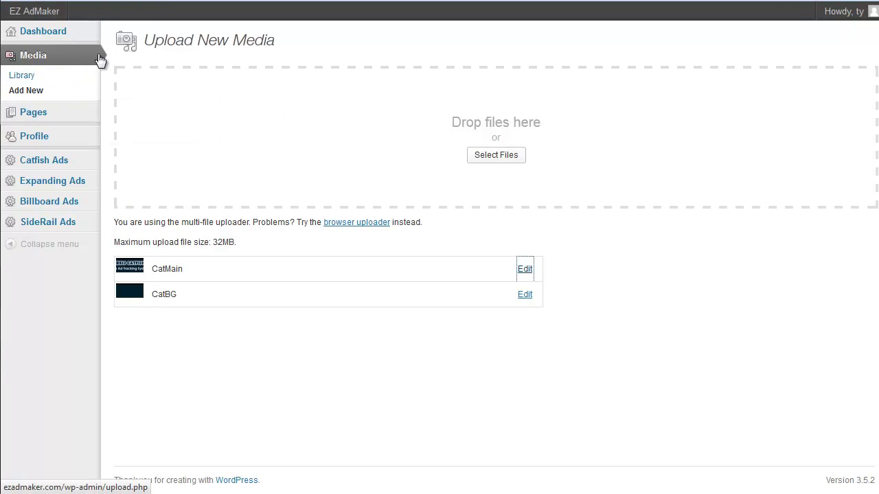
Add a new Catfish Ads advertiser and set its advertiser name to Catfish_Ad.
click(62, 165)
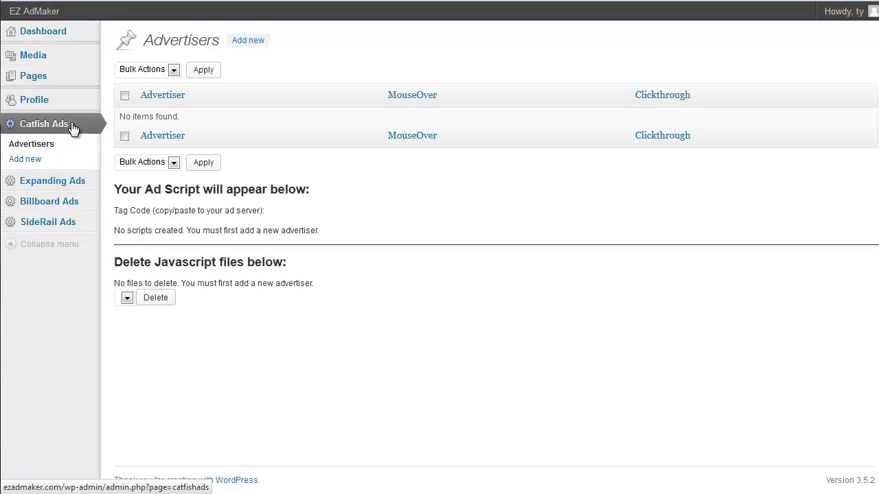
click(249, 42)
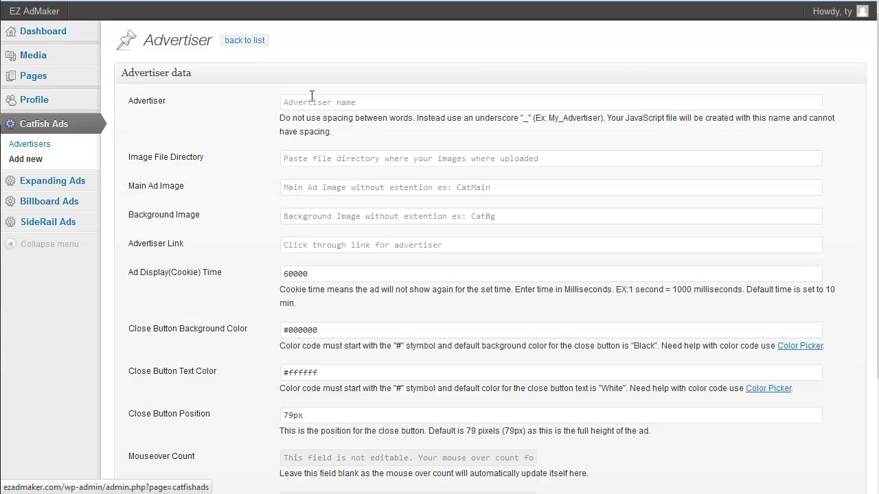
click(315, 99)
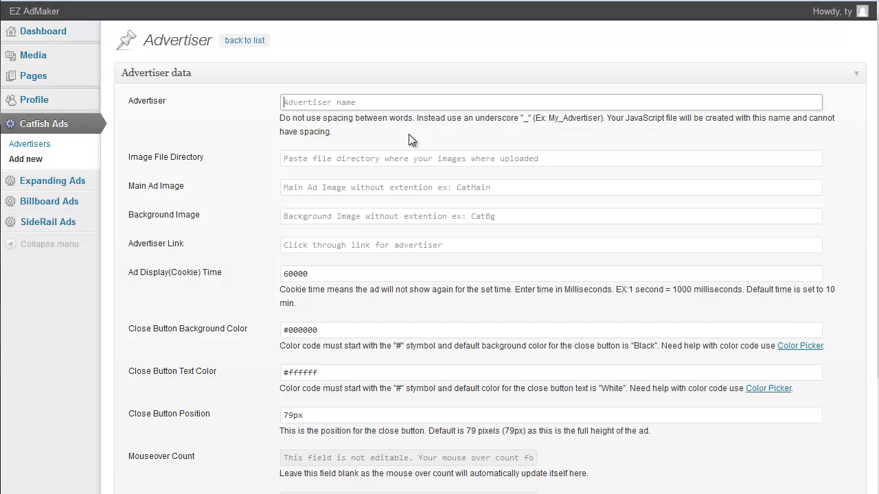
text(Cat)
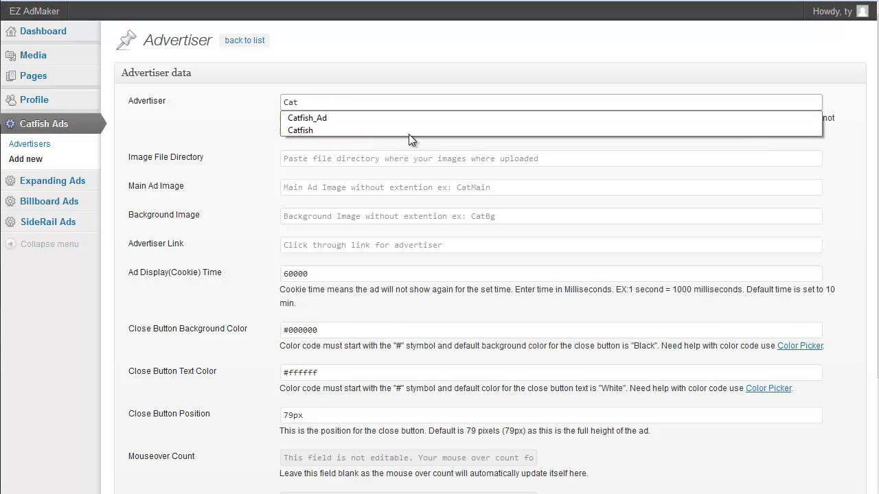
key(Down)
key(Return)
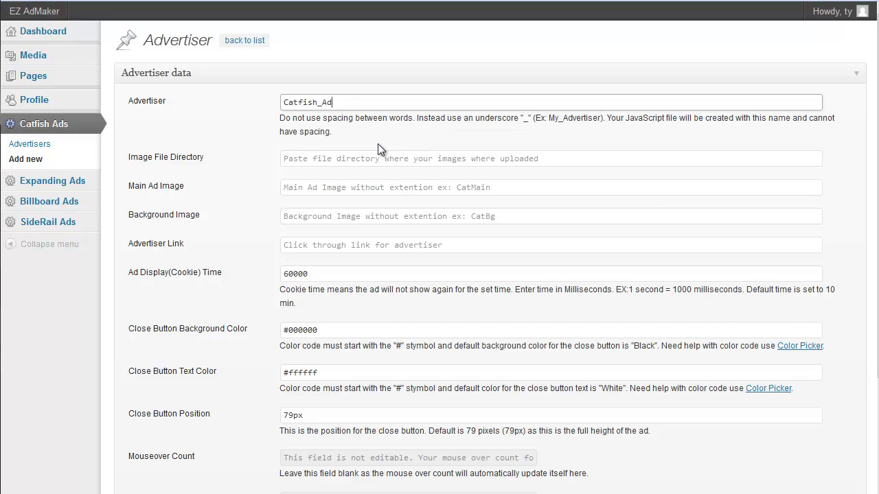
Paste the copied ezadmaker.com upload folder URL ending in /2013/07/ as the image file directory.
click(386, 167)
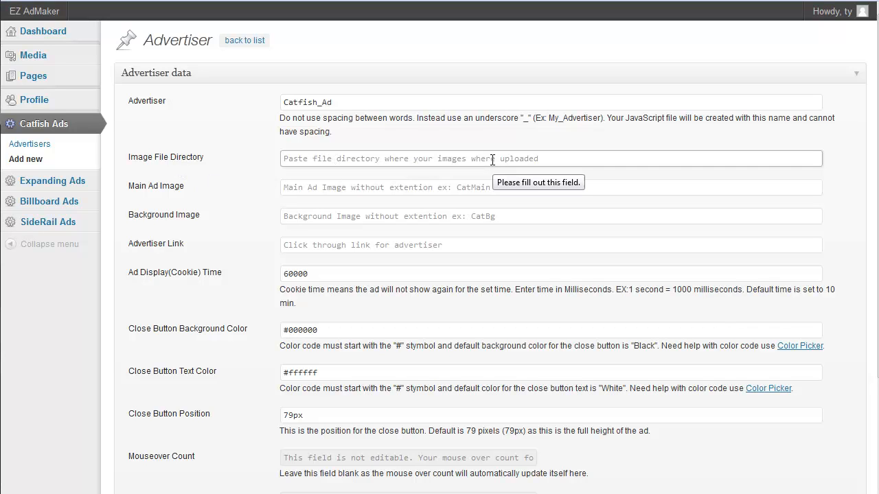
text(http://ezadmaker.com/wp-content/uploads/user-folders/user-foldersty/2013/07/)
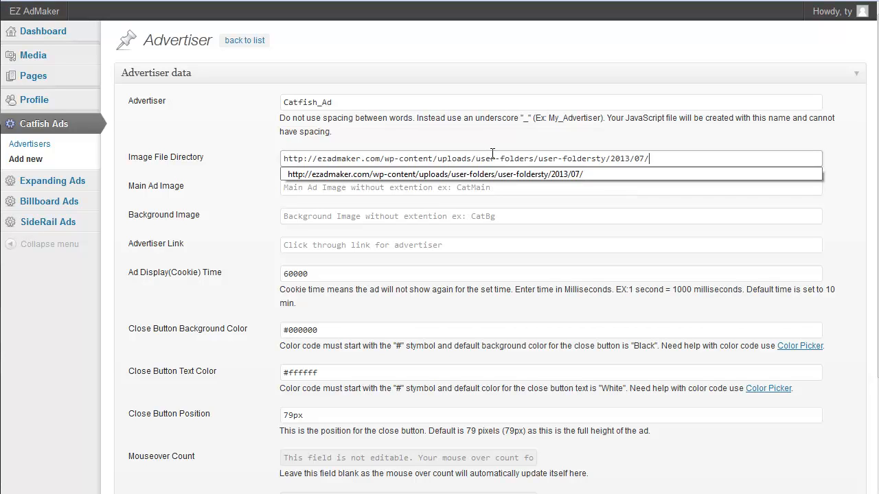
click(499, 137)
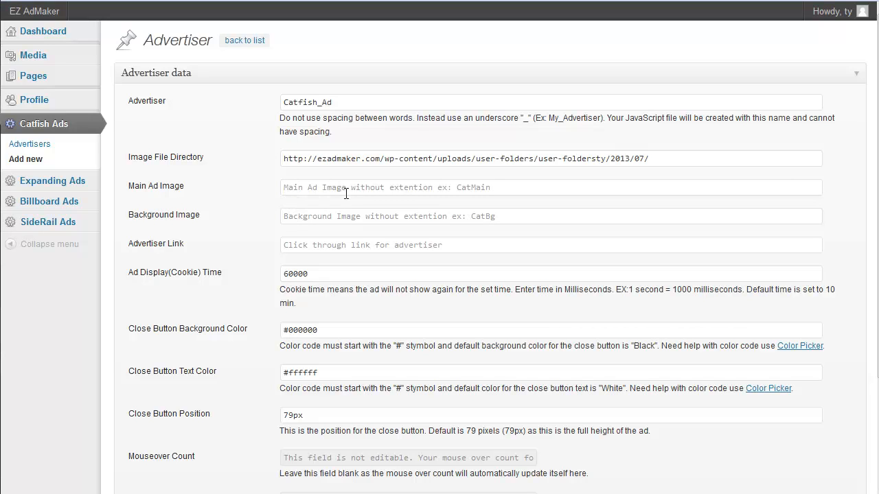
Open the Media Library in a new browser tab to check the uploaded image names.
right_click(65, 53)
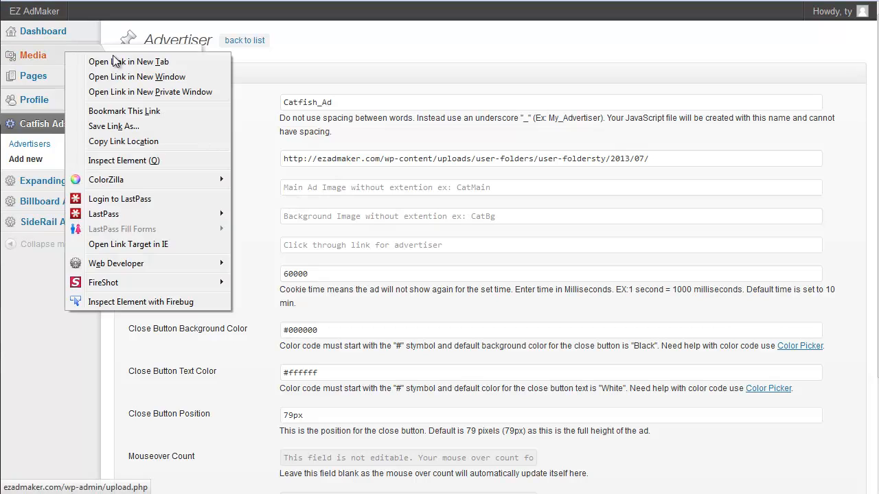
click(117, 61)
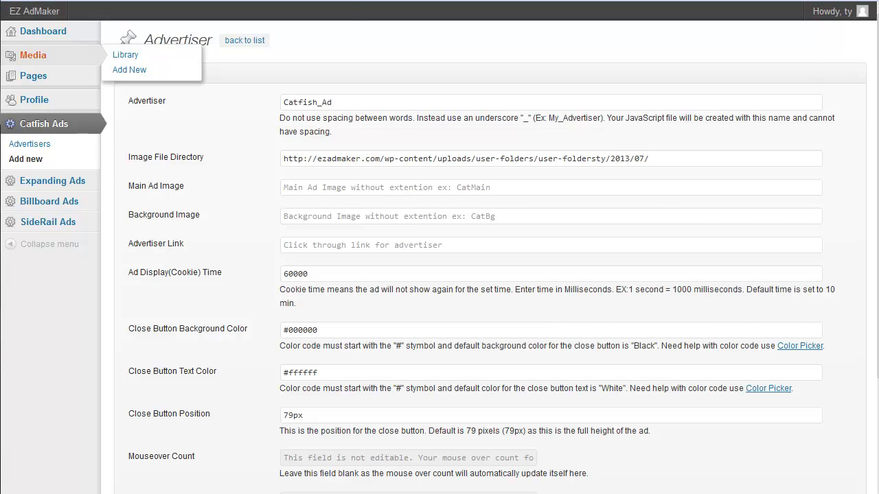
click(125, 54)
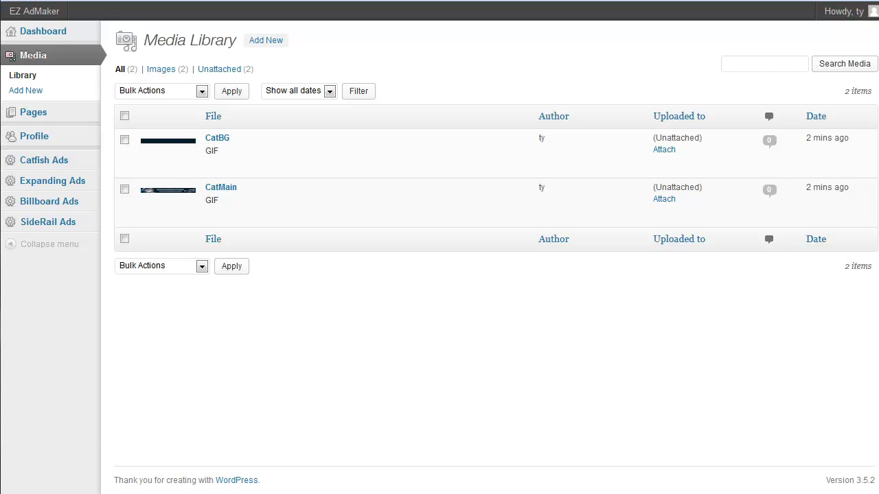
Compare CatMain.gif with CatBG.gif in Picasa Photo Viewer and close the viewer.
drag(878, 130, 396, 195)
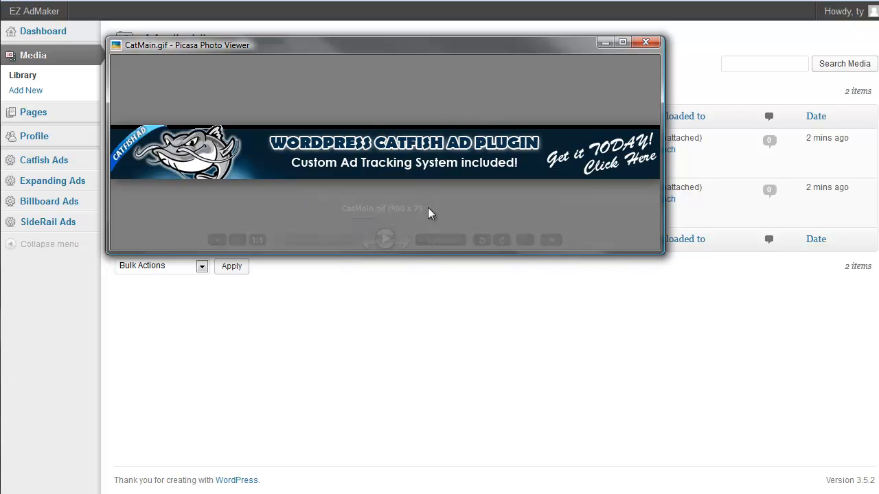
mouse_move(412, 246)
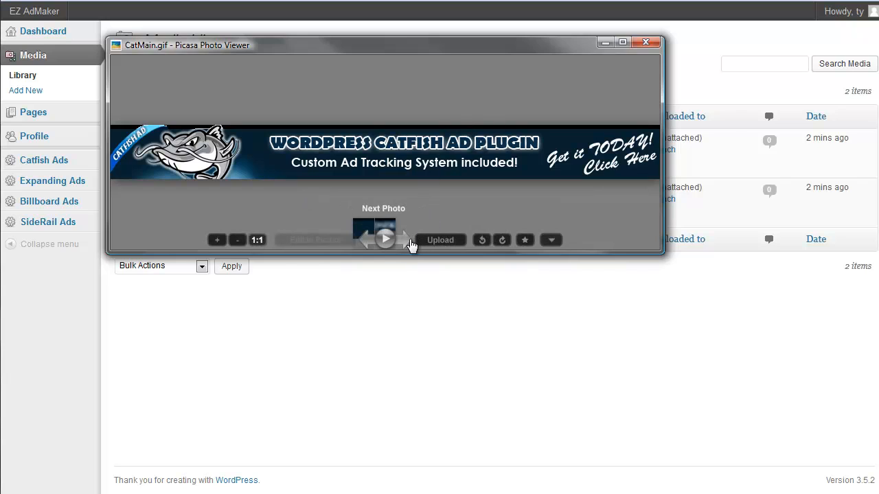
click(369, 242)
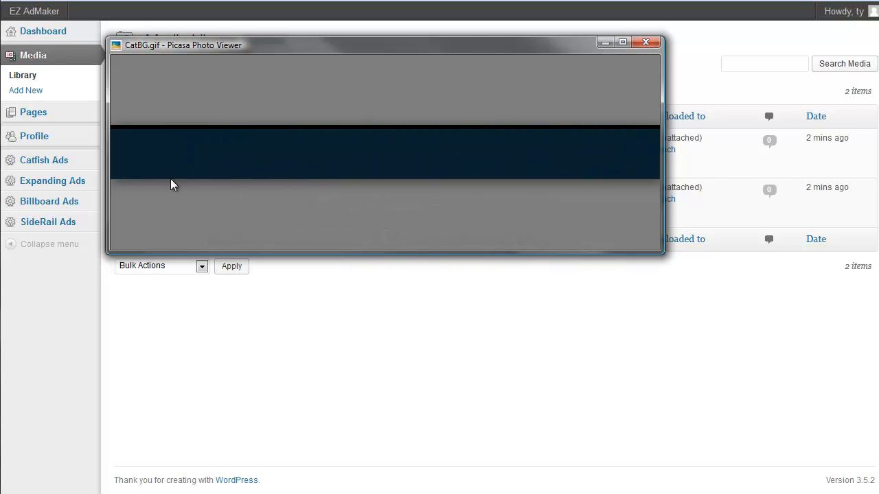
click(405, 241)
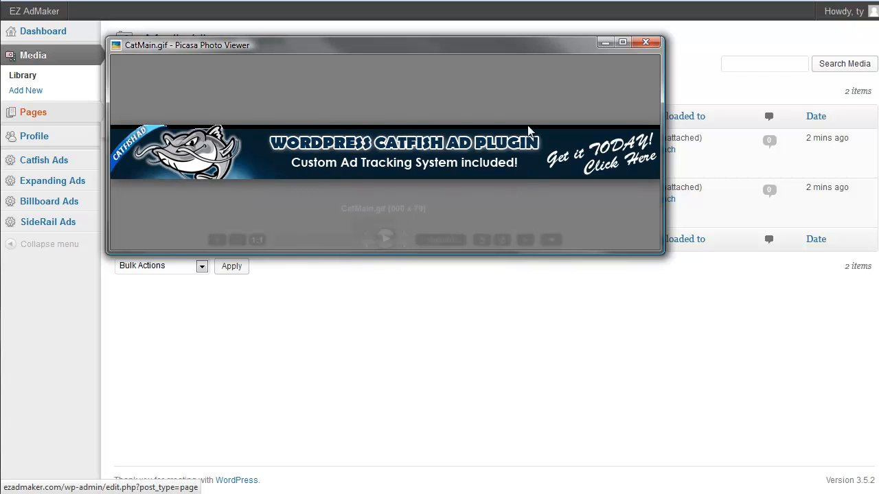
click(374, 243)
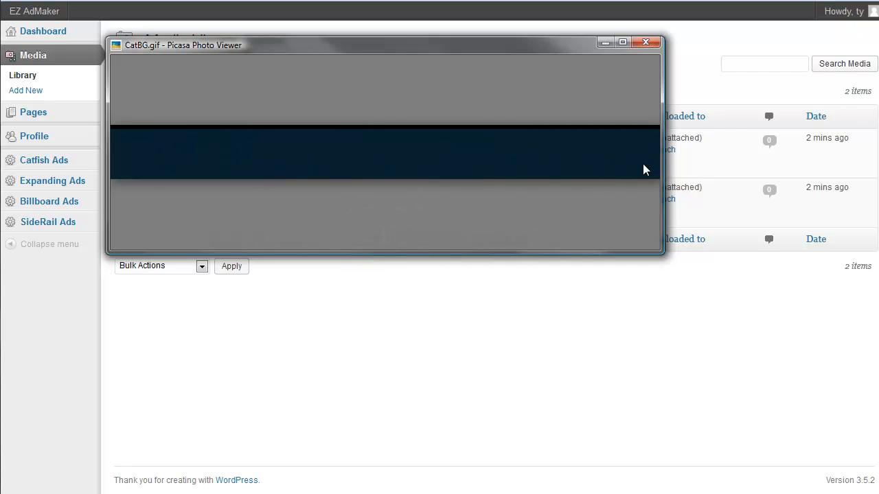
click(649, 43)
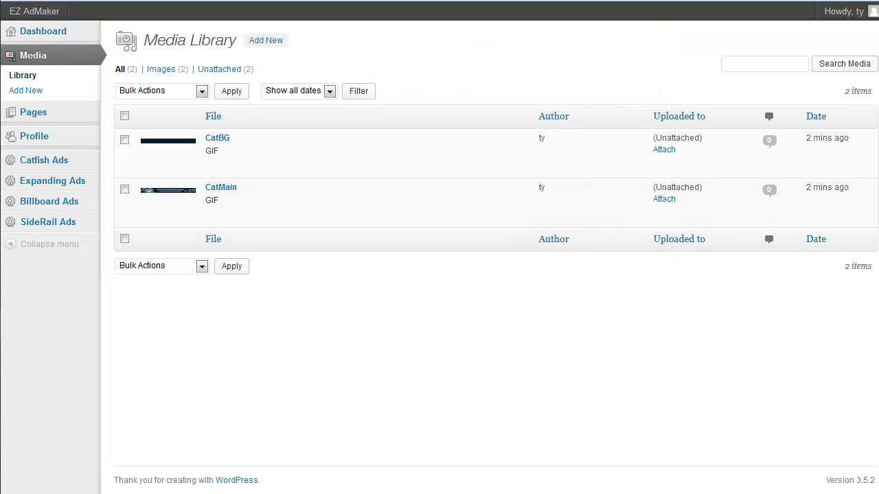
Switch to Photoshop, open the CatMain and CatBG images, and view the transparent strip along each image's upper edge.
key(super)
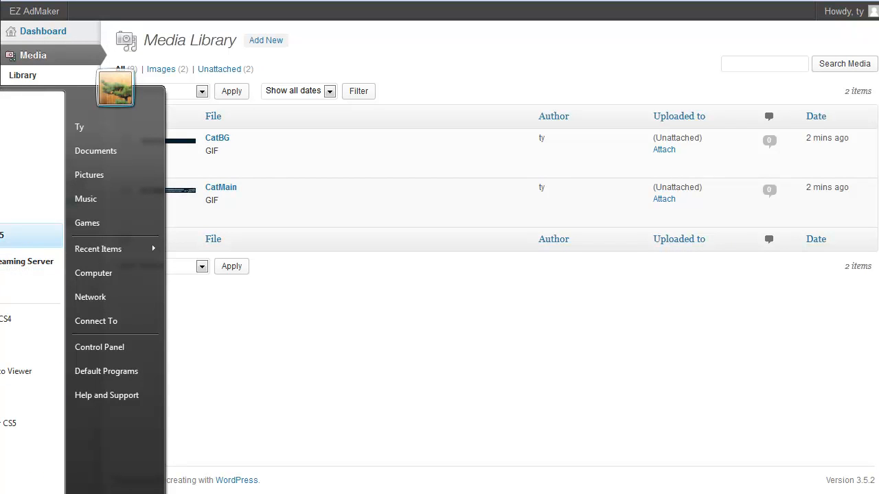
click(27, 235)
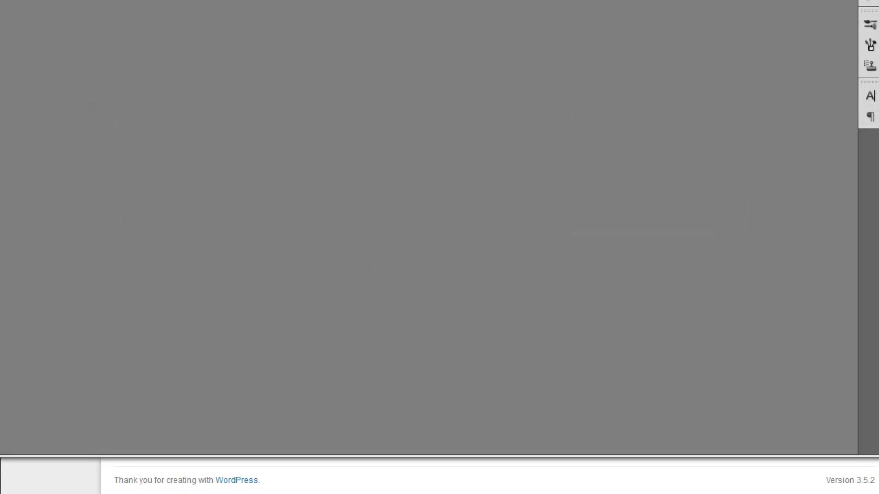
drag(0, 118, 349, 120)
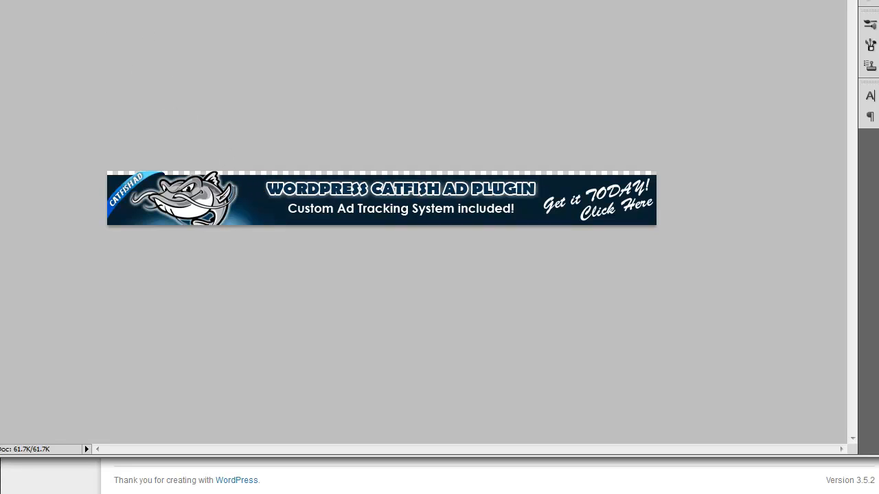
key(ctrl+Tab)
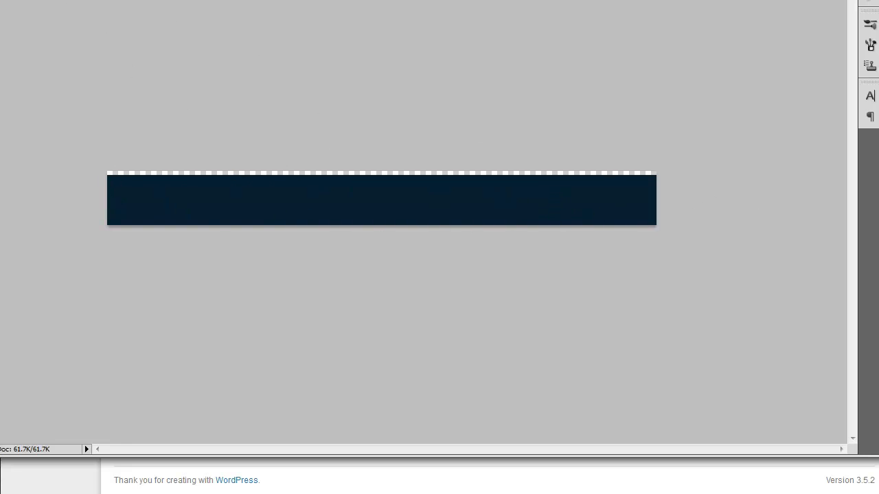
Return to the Advertiser form in the browser and set the main ad image to CatMain and the background image to CatBG.
key(ctrl+Tab)
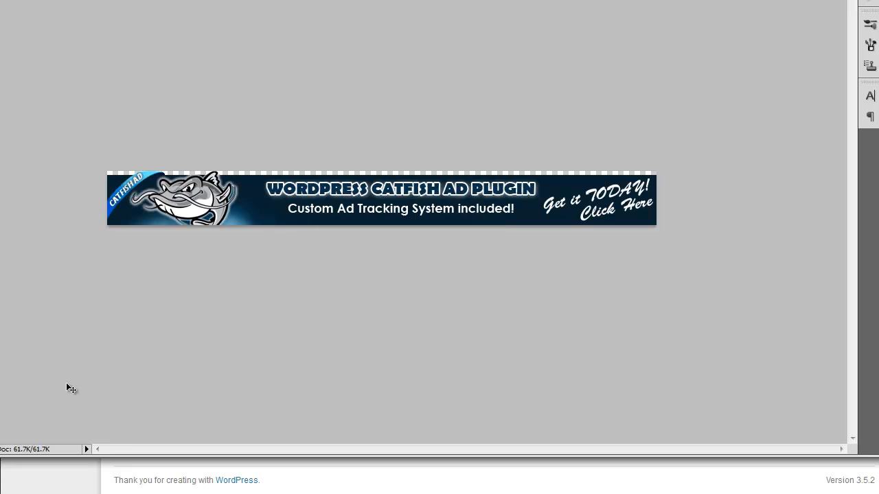
click(233, 489)
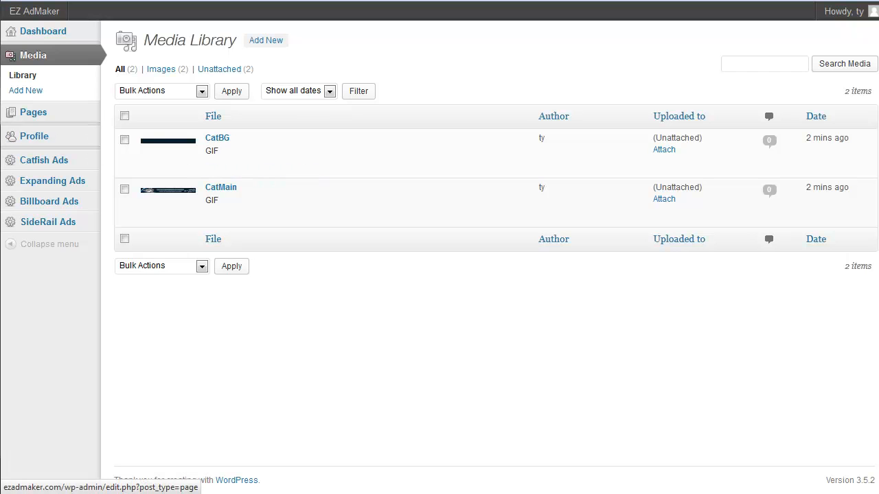
click(76, 1)
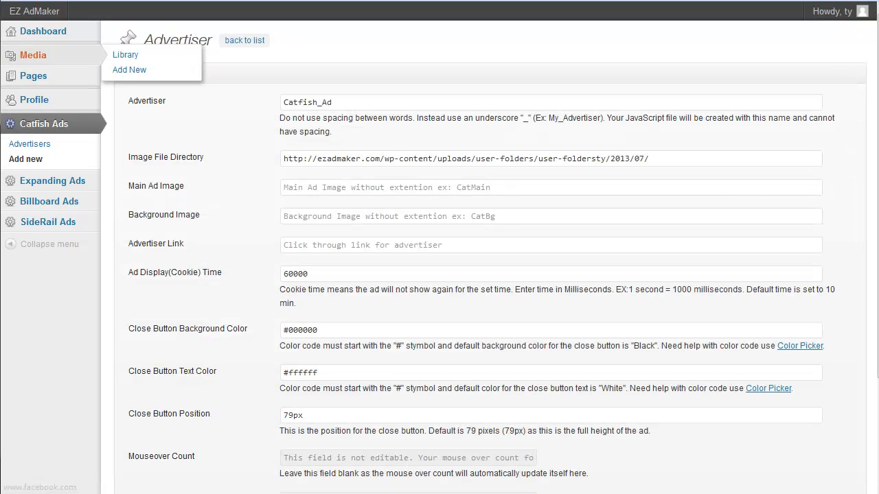
click(384, 188)
text(cat)
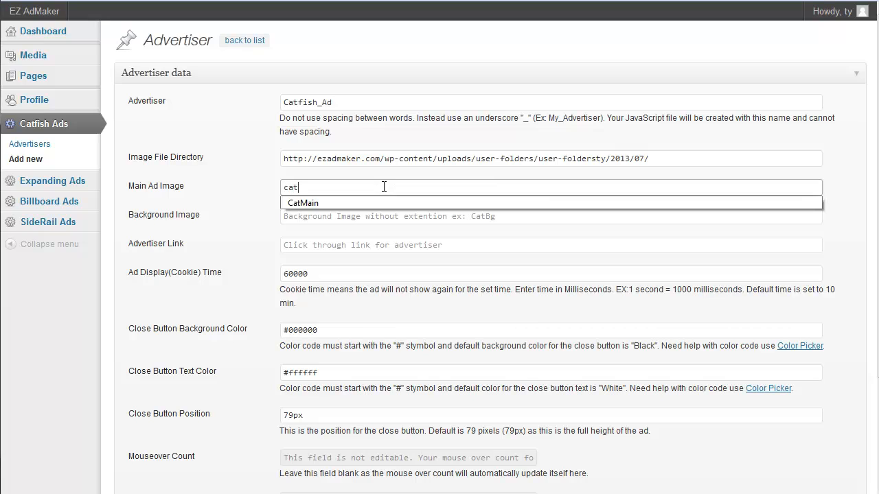
key(Down)
key(Tab)
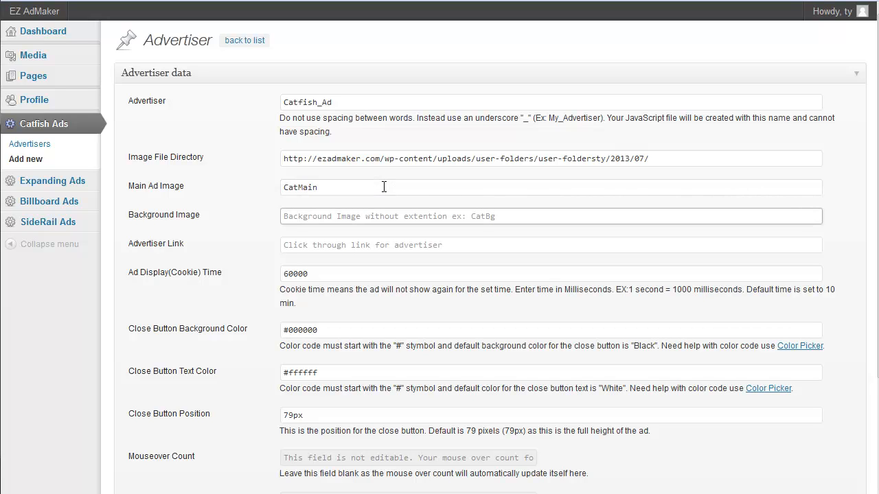
text(cat)
key(Down)
key(Tab)
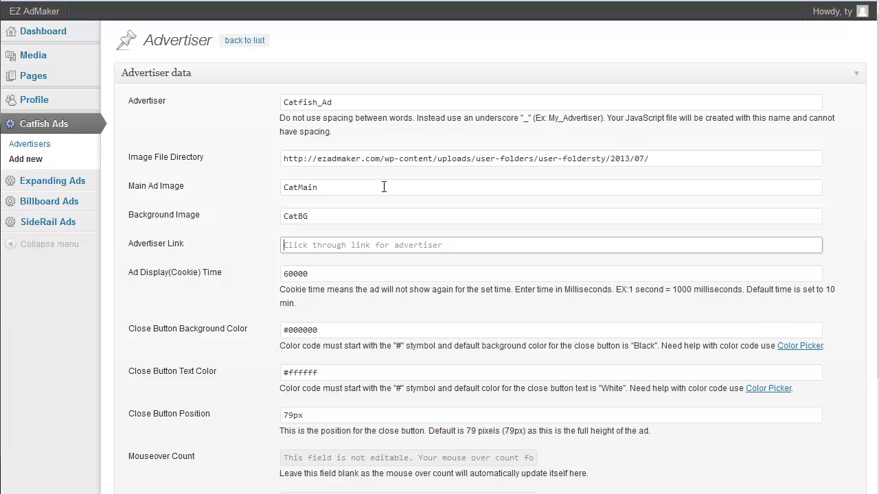
key(Down)
key(Down)
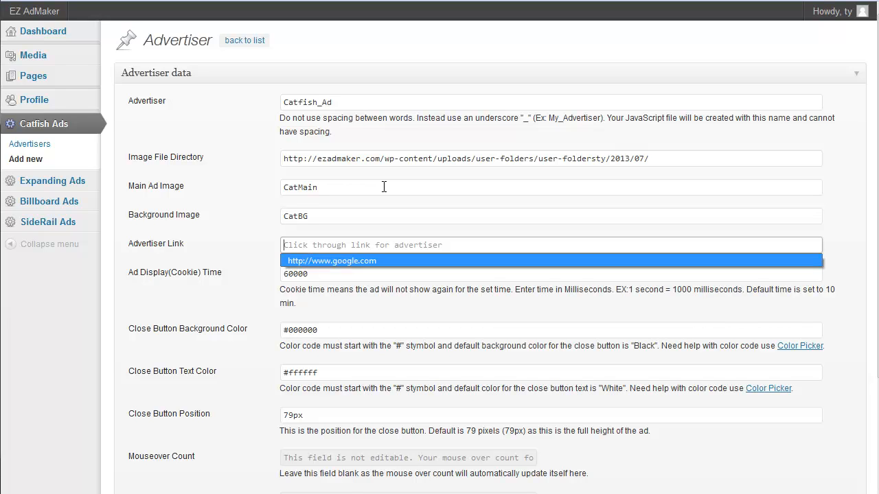
key(Tab)
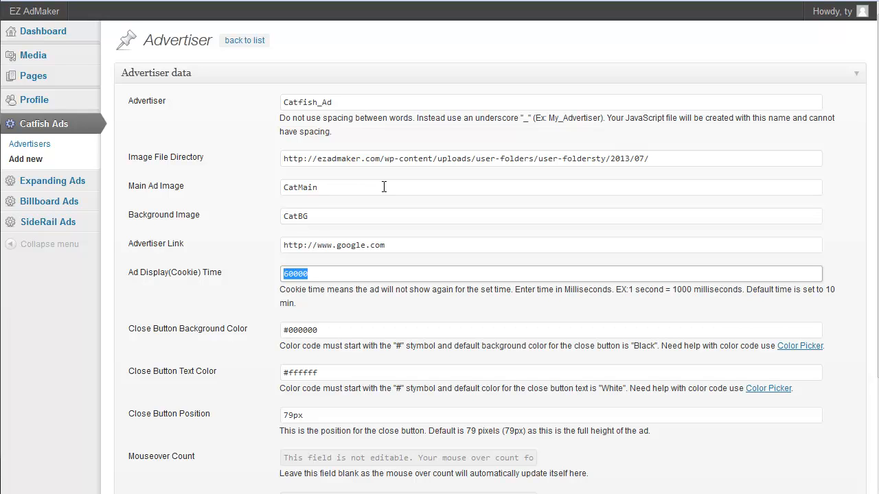
text(1000)
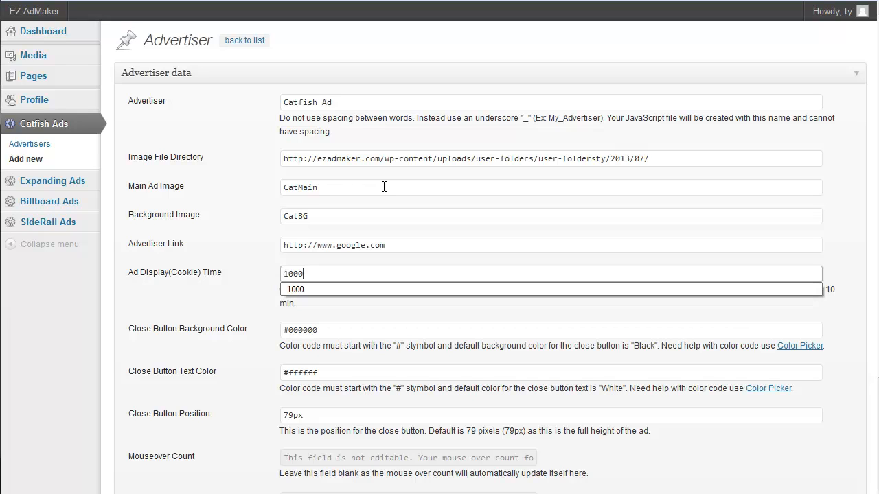
click(256, 240)
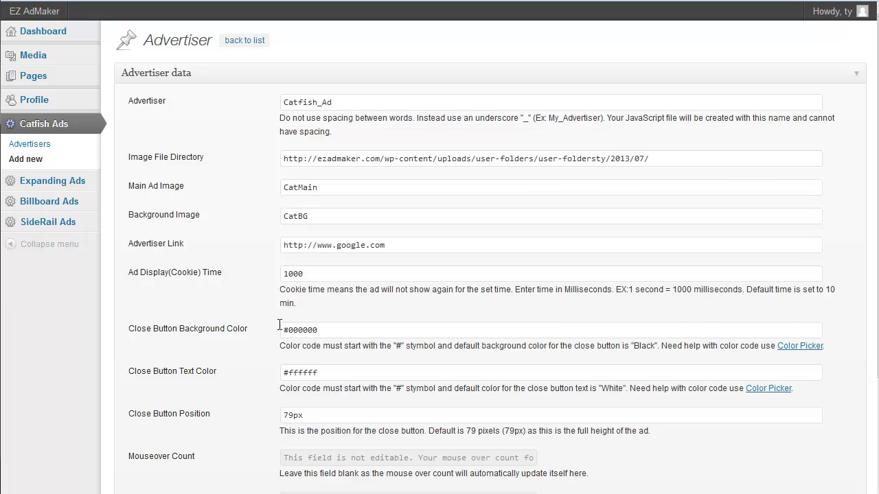
Switch to Photoshop and sample the banner's dark blue in the Color Picker to read its hex code, leaving the foreground color unchanged.
drag(288, 330, 320, 330)
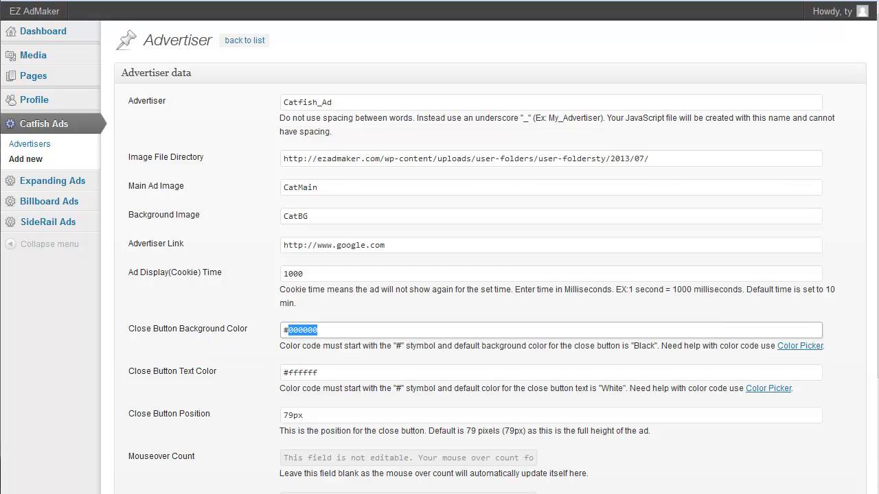
key(alt+Tab)
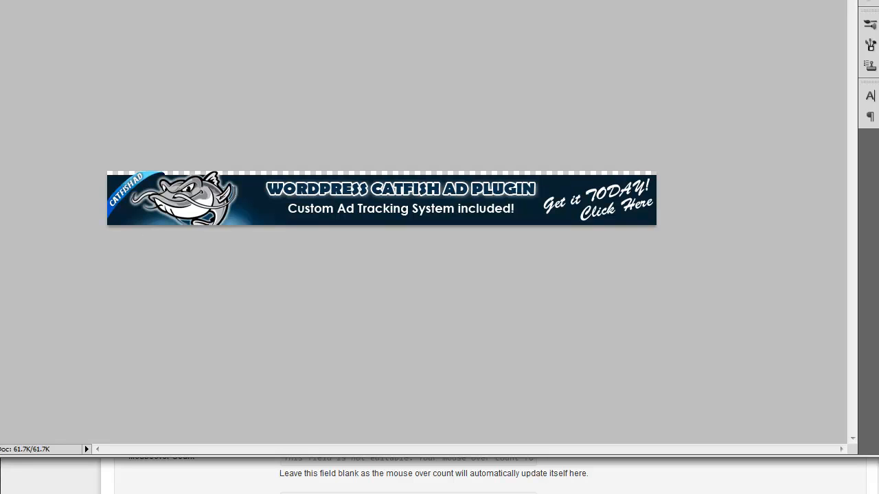
drag(596, 34, 878, 19)
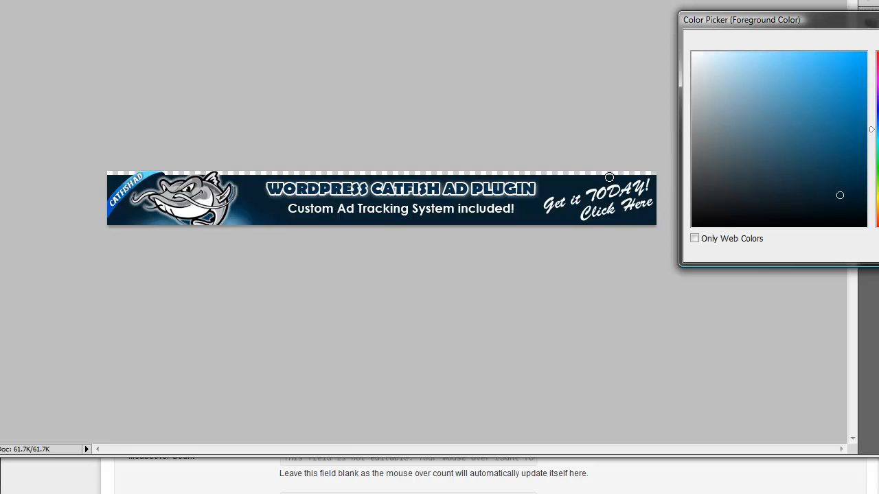
drag(851, 22, 528, 1)
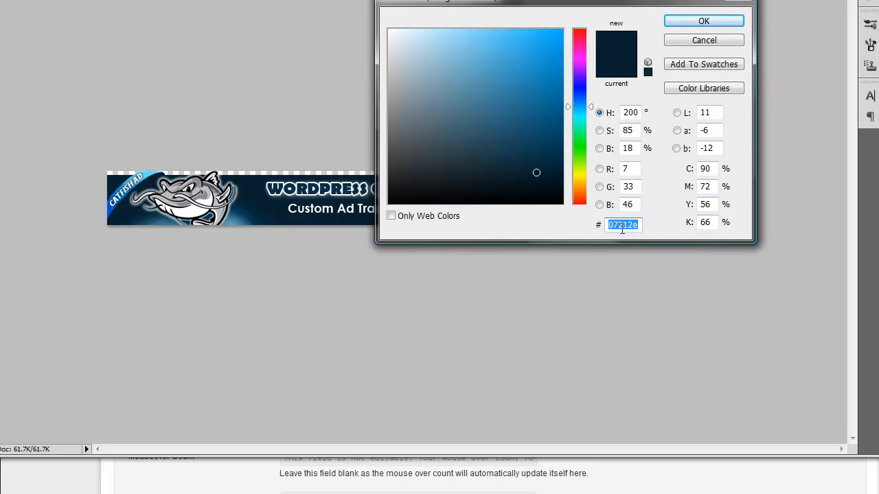
click(694, 41)
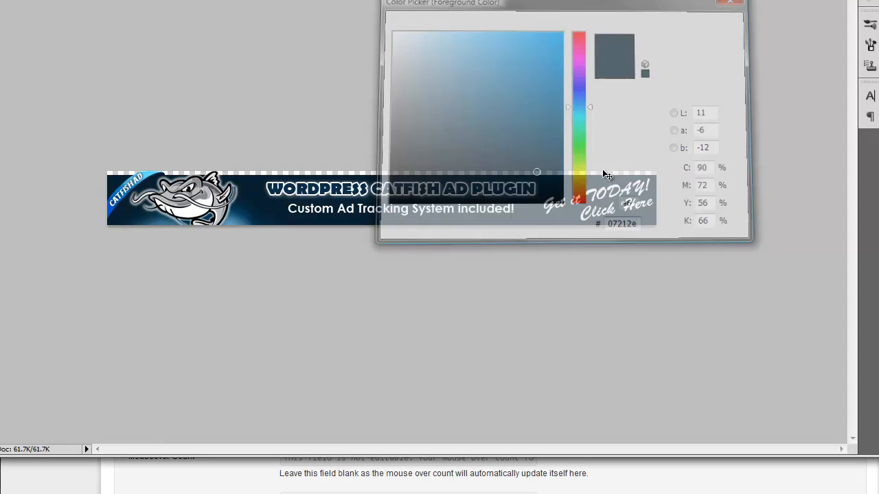
Return to the Advertiser form and set the close button background color to #07212e.
key(alt+Tab)
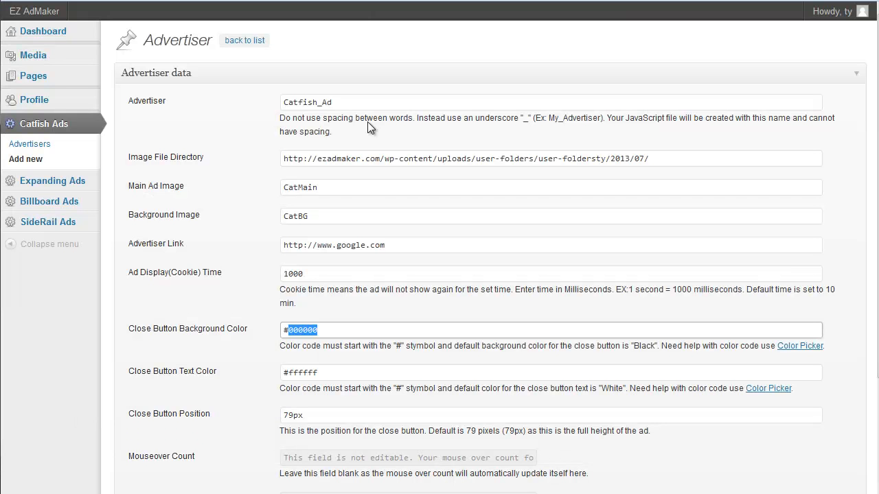
text(0)
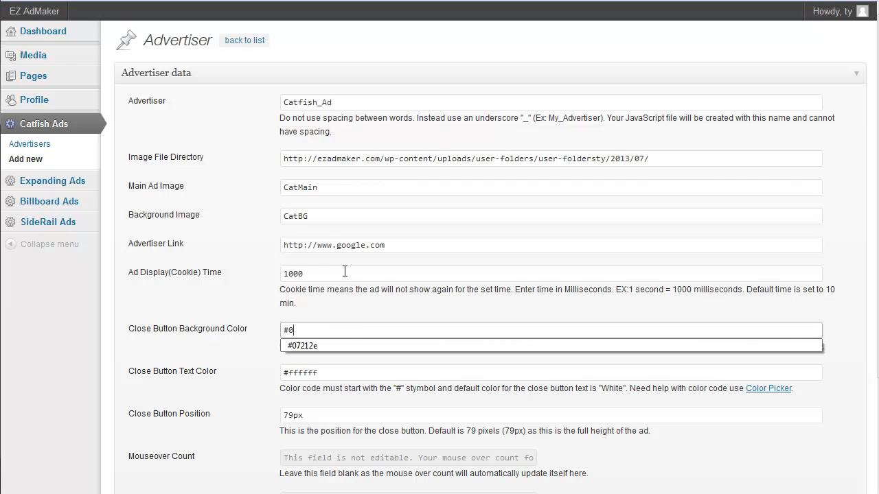
key(Down)
key(Return)
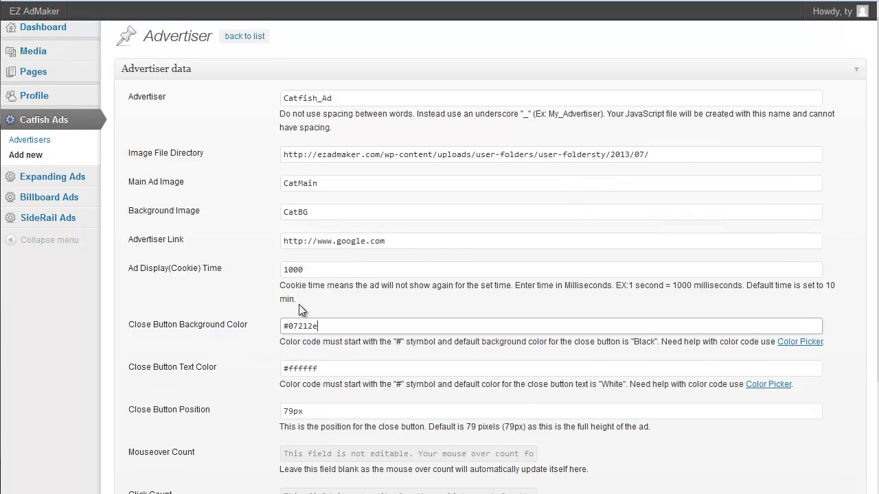
Open the linked ColorPicker.com page, try several shades, examine the resulting hex code, and return to the Advertiser form.
scroll(306, 258, down, 3)
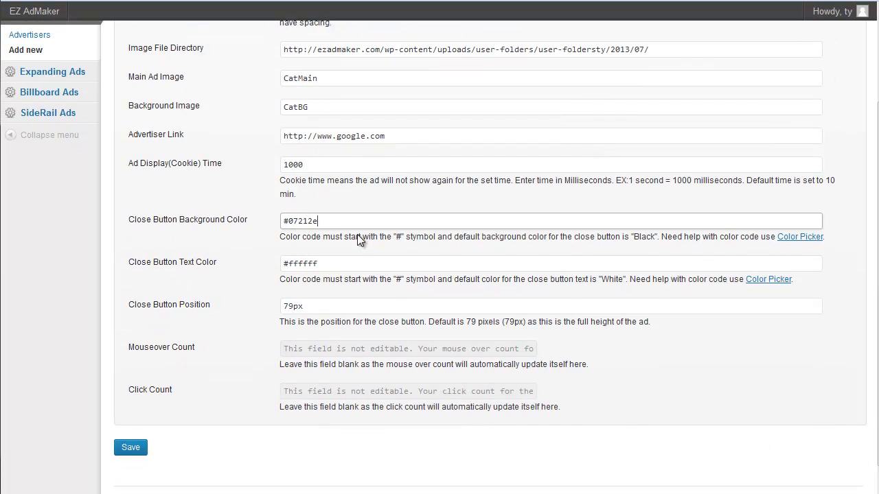
click(784, 239)
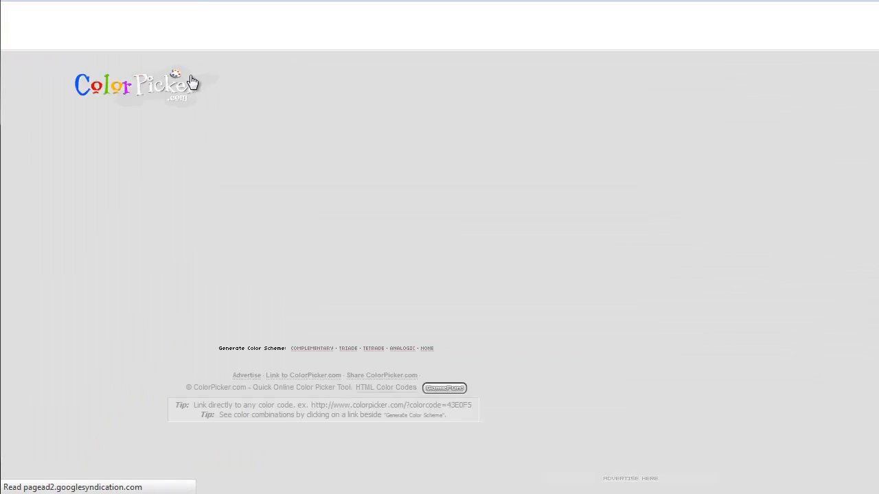
click(339, 177)
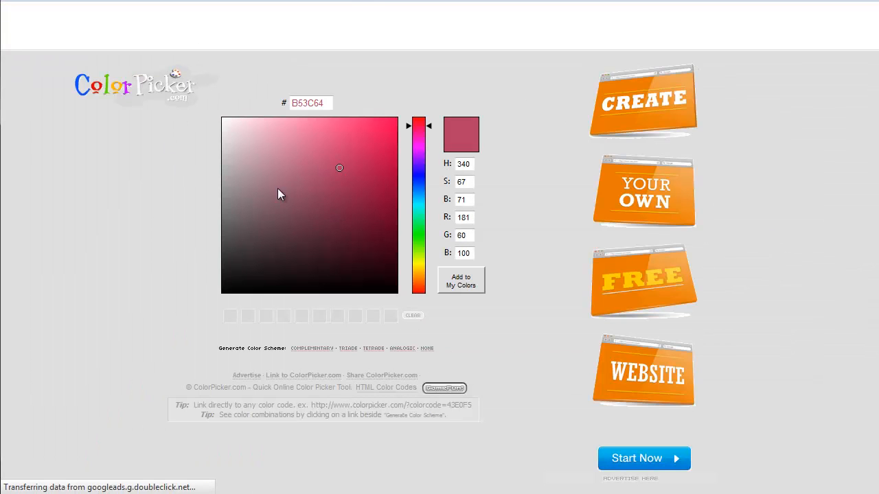
click(277, 188)
click(272, 146)
click(375, 139)
click(358, 191)
click(257, 148)
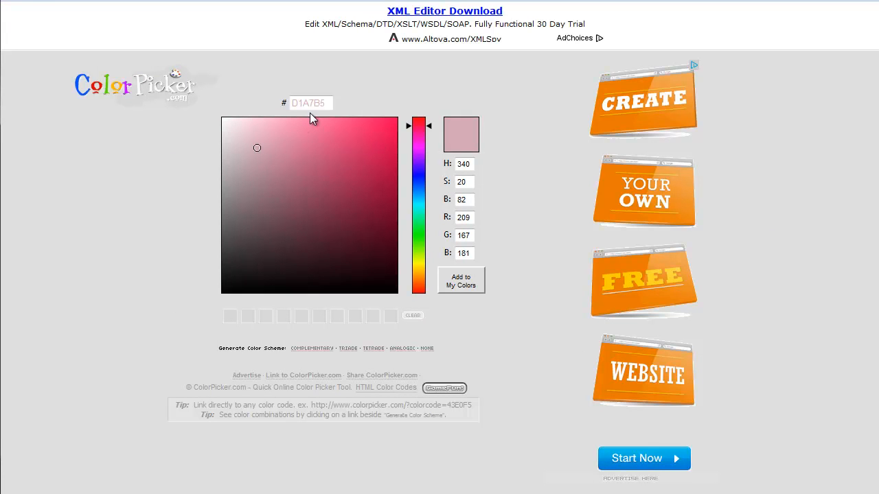
drag(292, 104, 316, 105)
key(ctrl+shift+Tab)
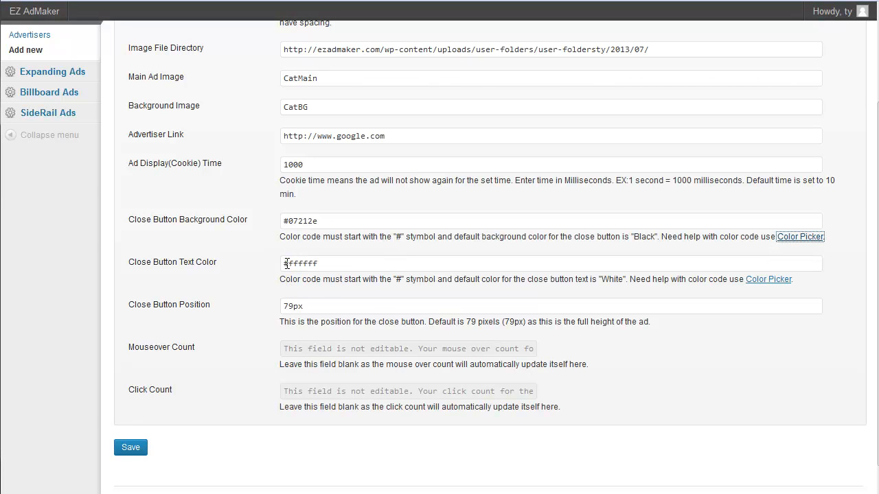
Check the CatMain banner in Photoshop and set the close button position to 73px in the Advertiser form.
mouse_move(283, 264)
mouse_down()
mouse_move(313, 264)
mouse_move(289, 267)
mouse_up()
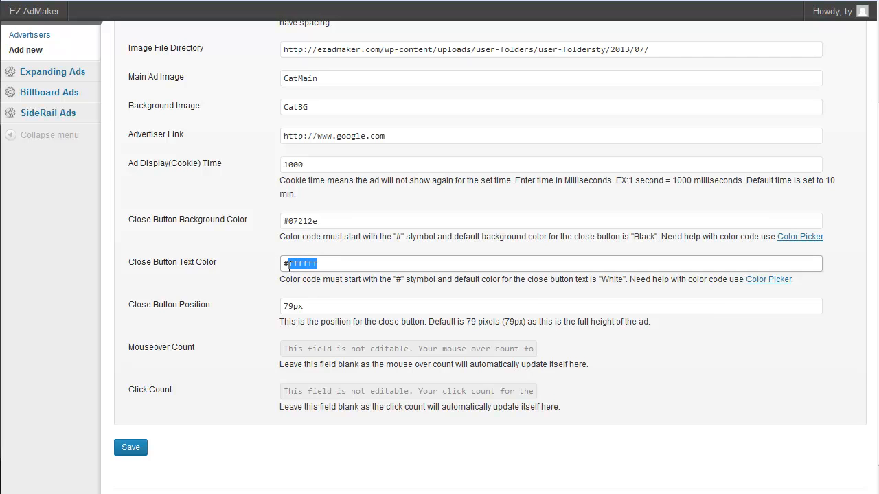
click(328, 296)
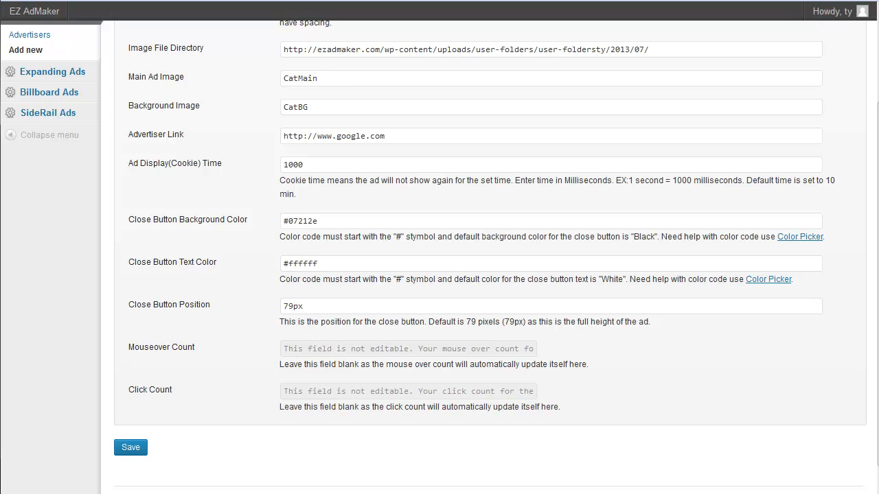
key(alt+Tab)
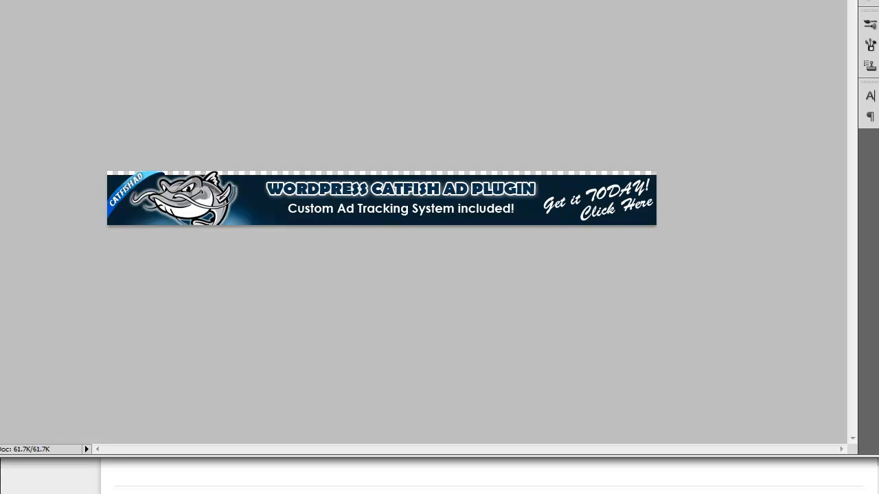
key(alt+Tab)
drag(294, 306, 289, 307)
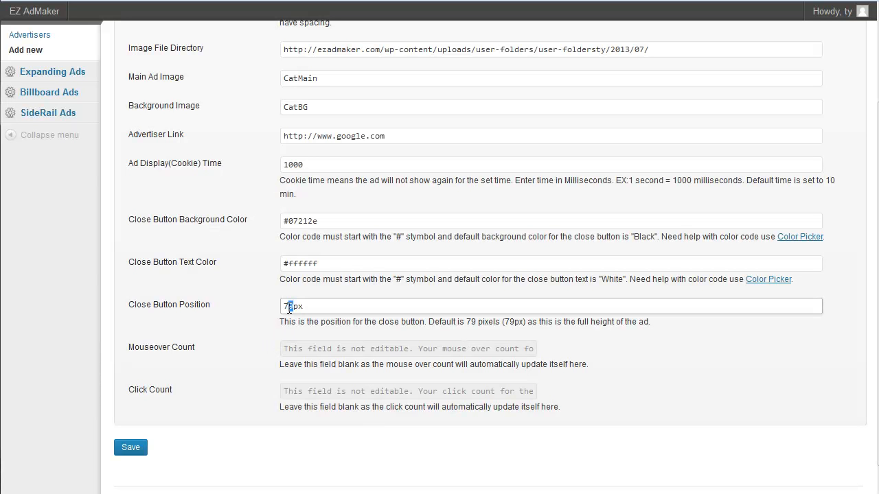
text(3)
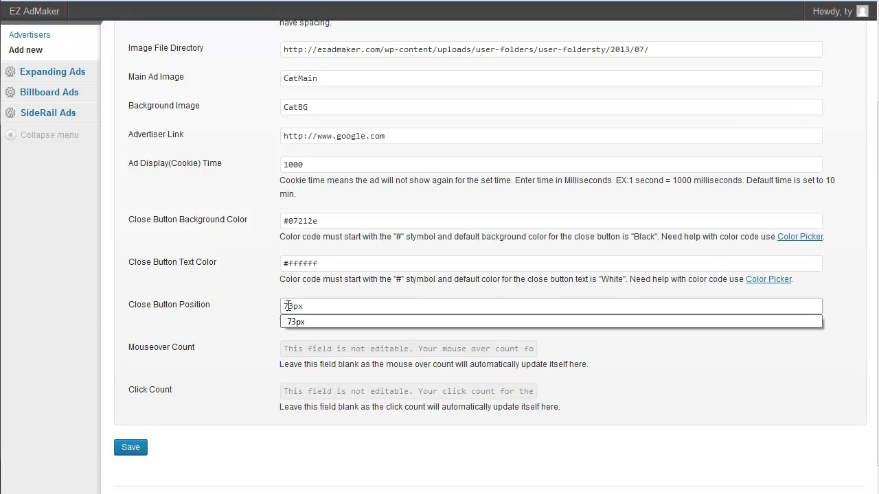
click(251, 288)
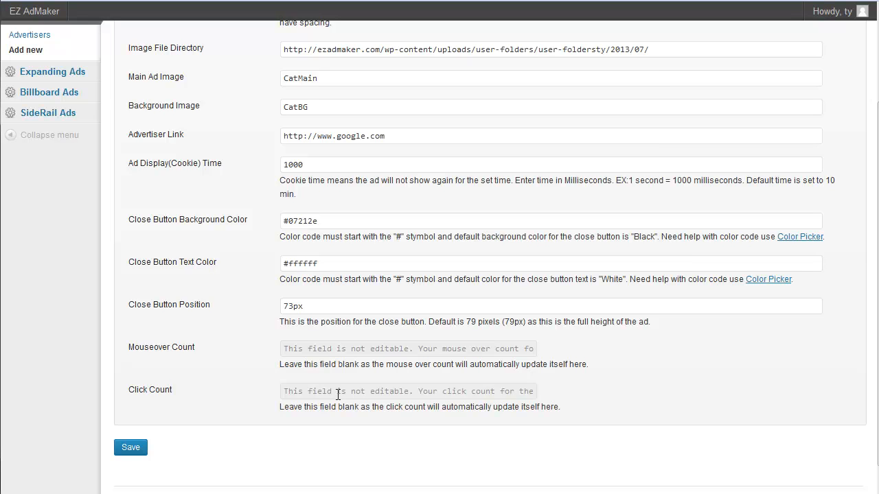
Save the Catfish_Ad advertiser, and save it a second time to create its JavaScript file.
click(141, 449)
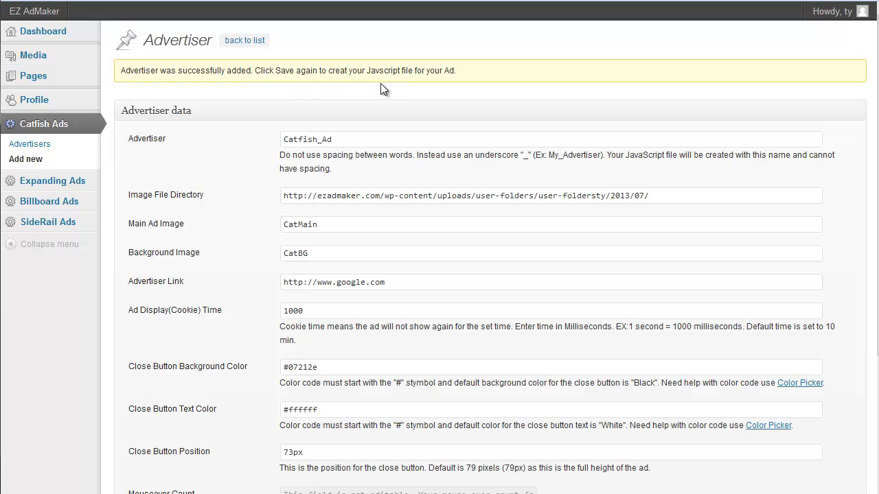
scroll(346, 90, down, 5)
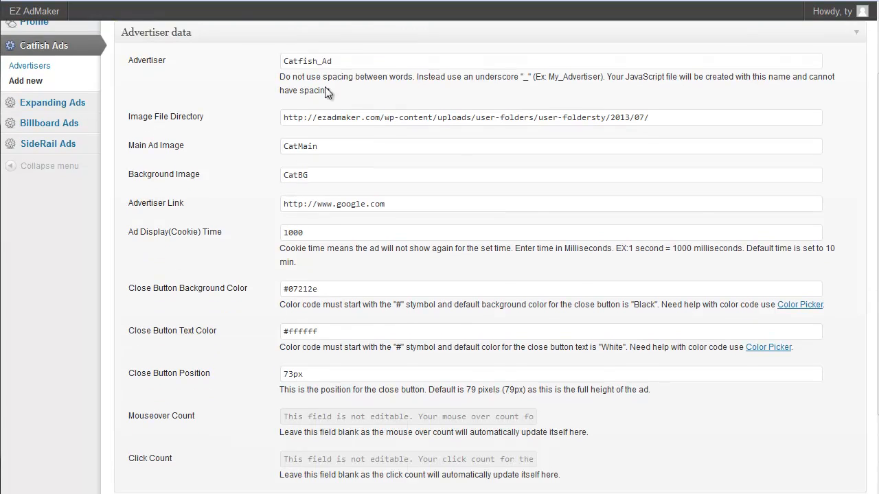
click(142, 434)
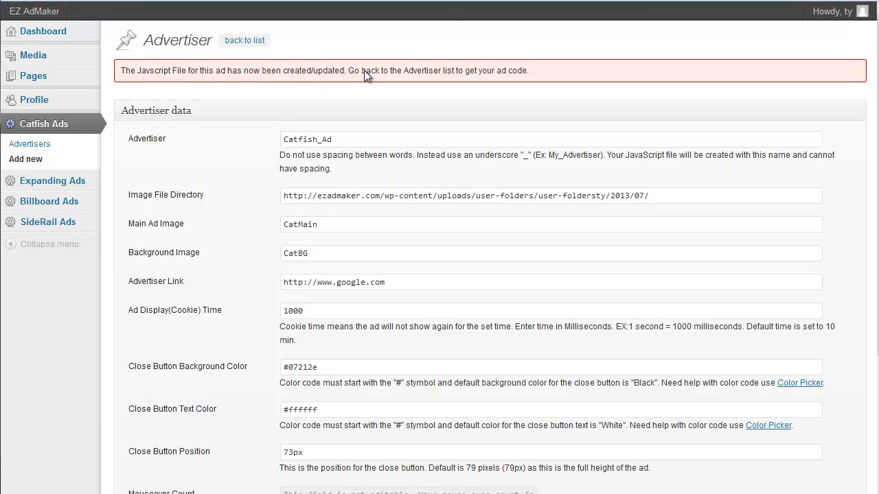
Open the list of catfish advertisers and copy the full script tag for Catfish_Ad.js.
click(81, 142)
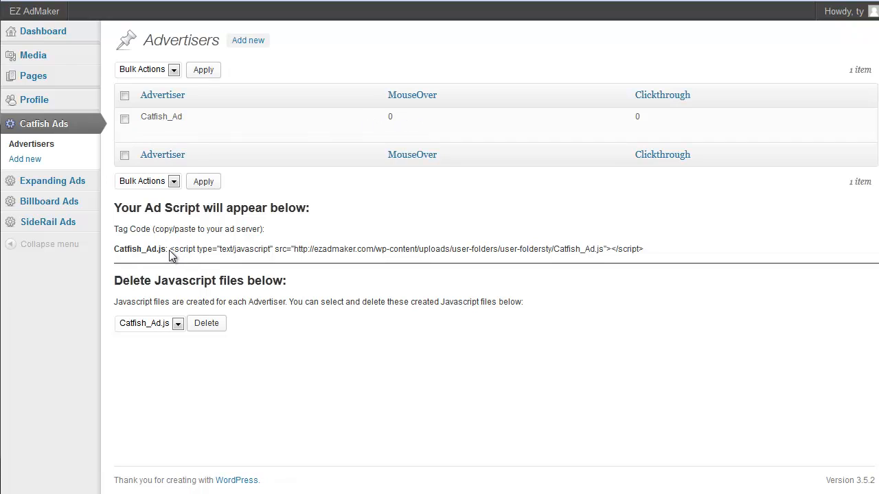
drag(171, 251, 647, 252)
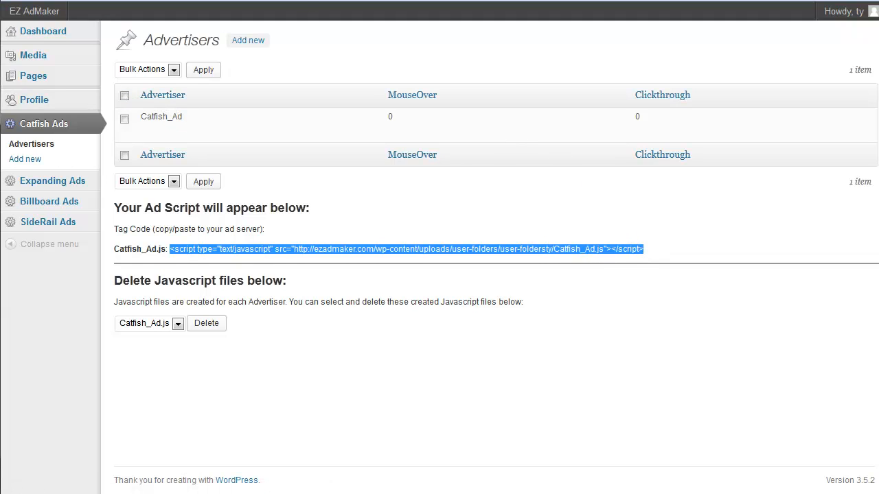
key(ctrl+Tab)
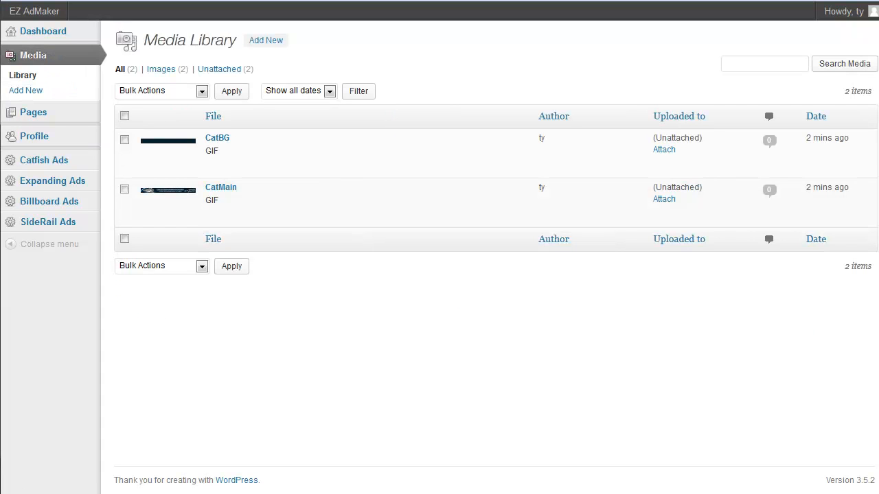
key(ctrl+Tab)
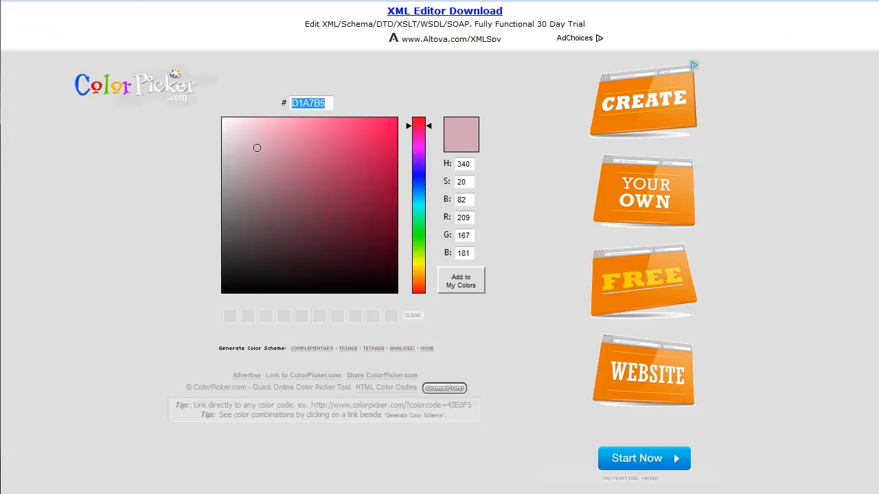
key(ctrl+Tab)
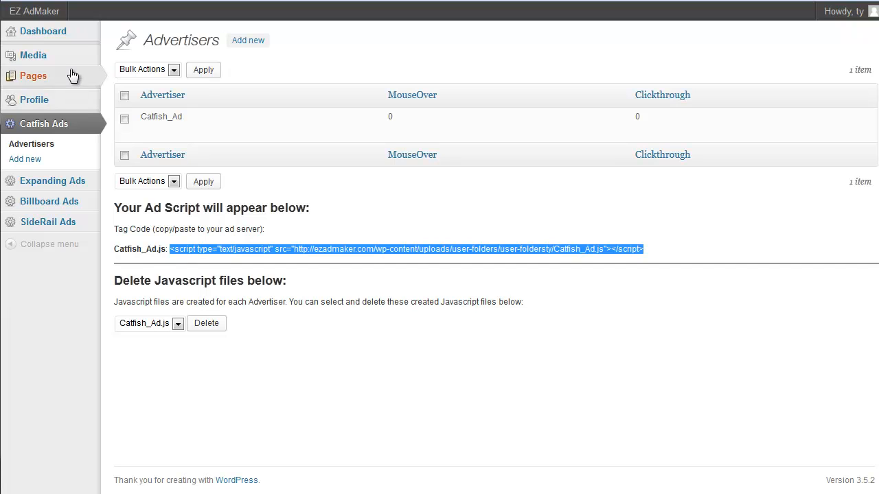
Add a new WordPress page and title it "catfish ad".
click(85, 96)
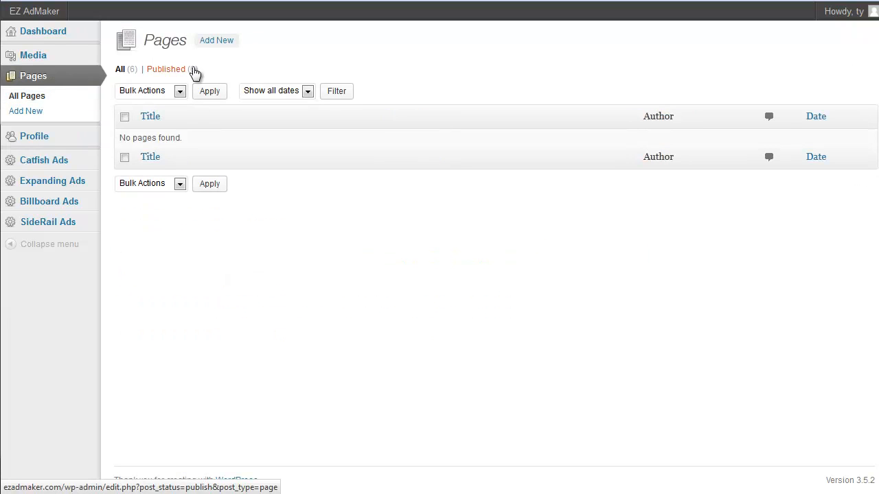
click(215, 46)
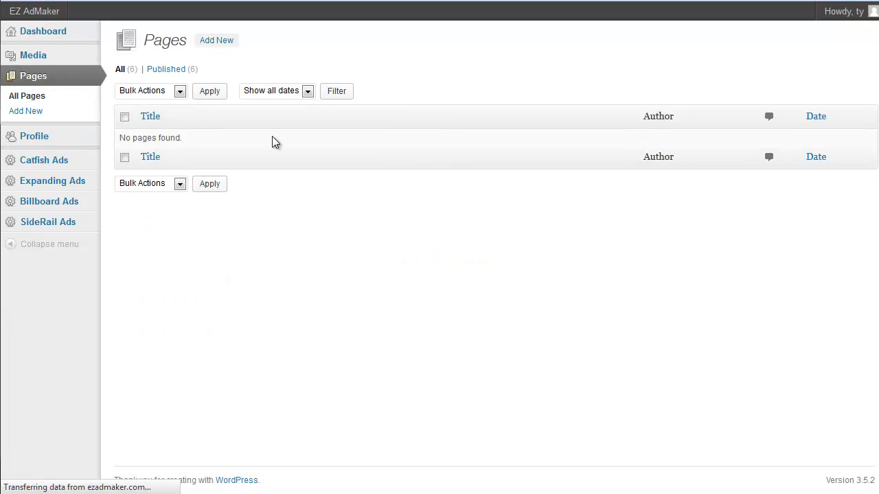
text(vsyh)
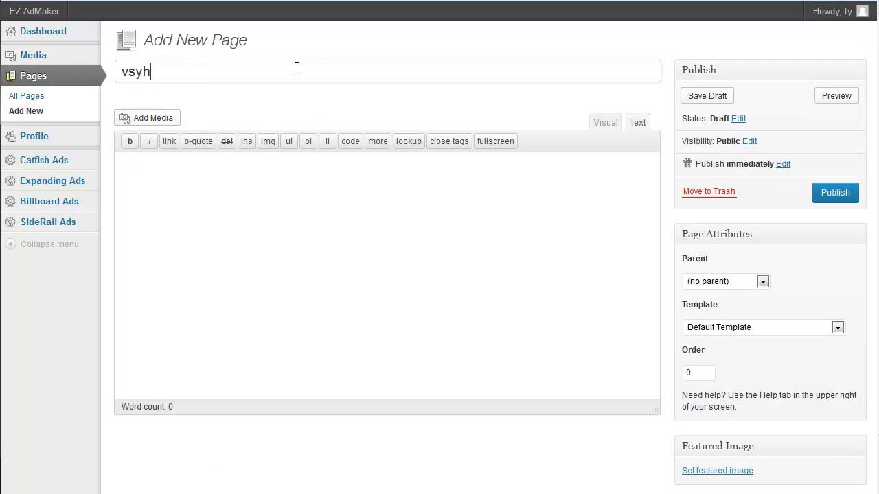
key(BackSpace)
key(BackSpace)
key(BackSpace)
key(BackSpace)
text(catfish ad)
key(Tab)
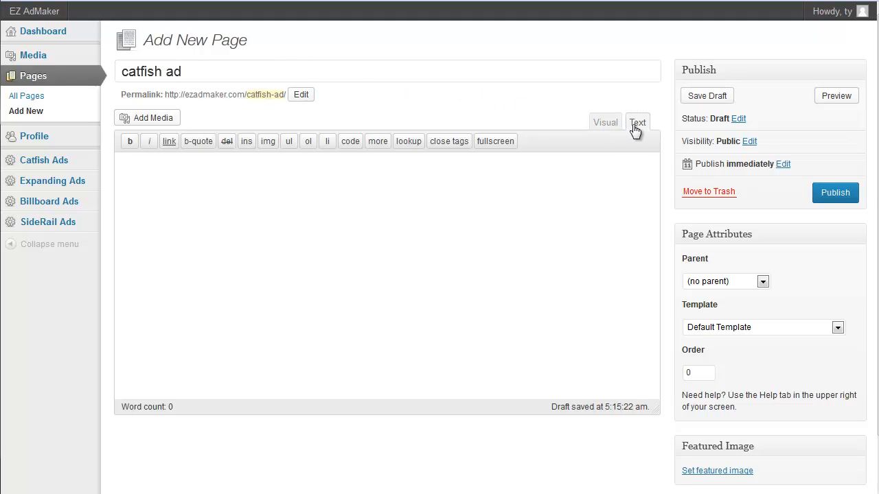
Compare the visual and text editing modes, and paste the Catfish_Ad.js script tag into the page body in text mode.
click(603, 128)
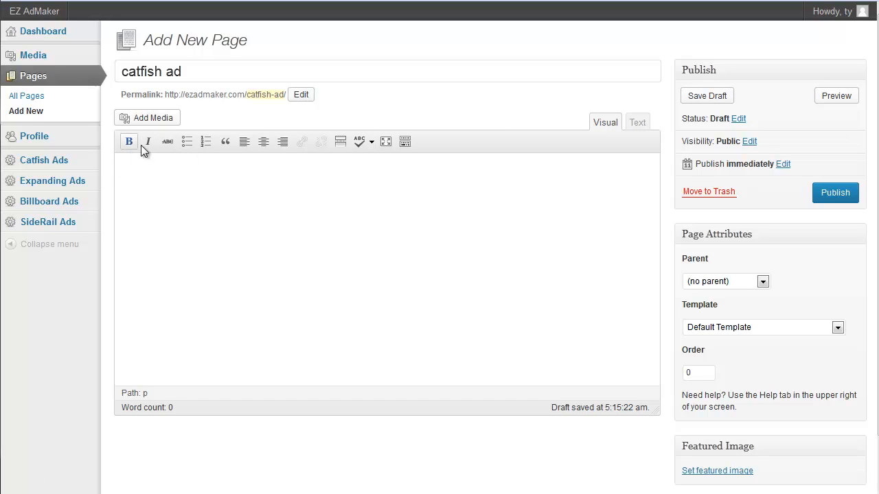
click(634, 130)
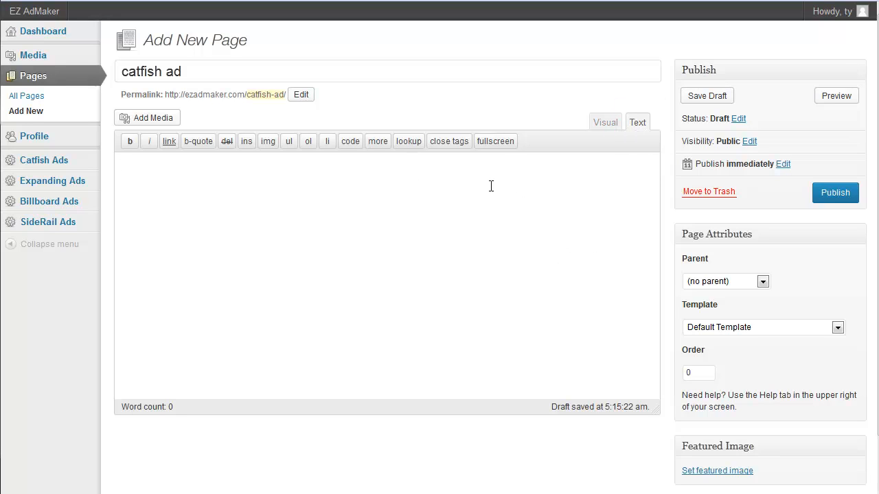
text(<script type="text/javascript" src="http://ezadmaker.com/wp-content/uploads/user-folders/user-foldersty/Catfish_Ad.js"></script>)
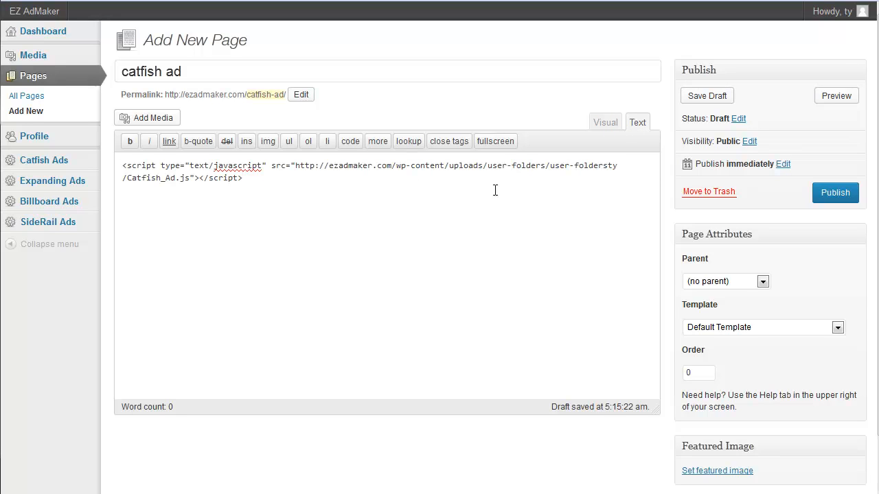
Assign the Sliding Billboard Template to the catfish ad page and publish it.
click(714, 330)
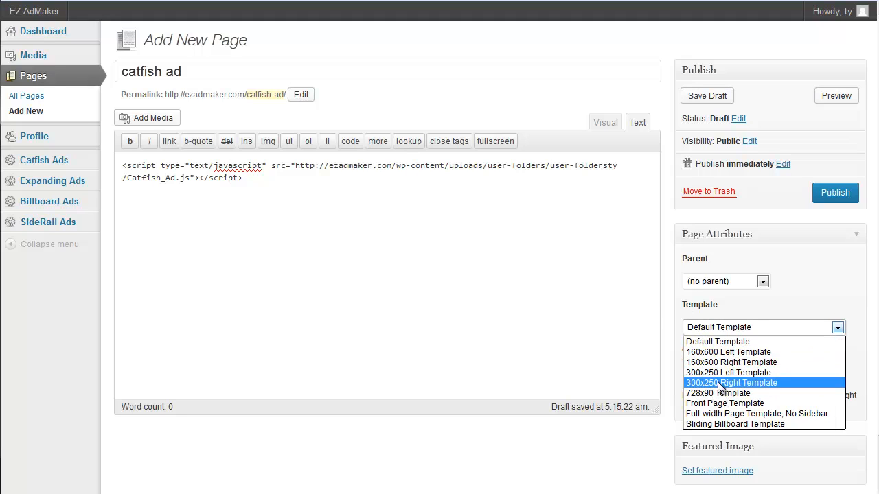
click(714, 424)
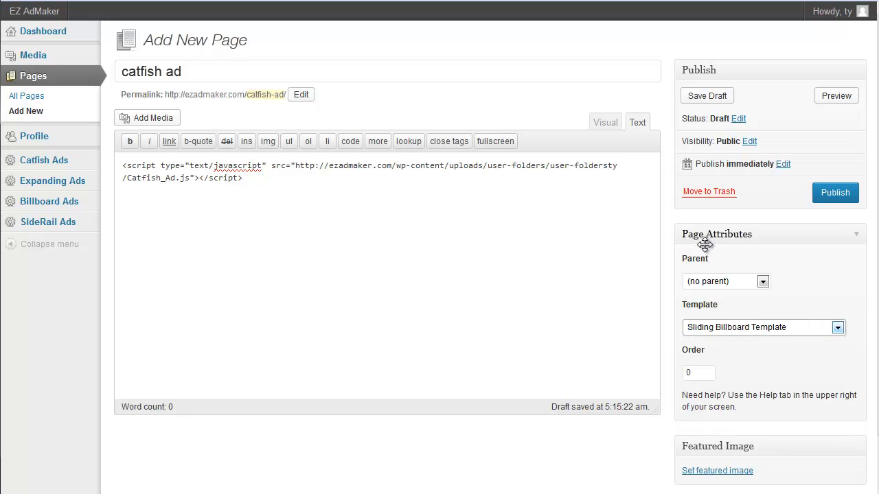
click(833, 196)
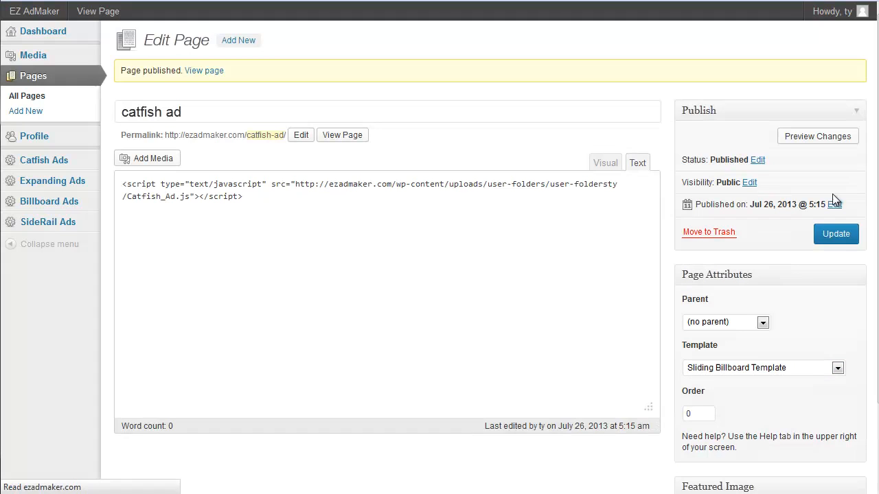
View the published catfish ad page in a separate tab, check the ad, and return to the page editor.
right_click(349, 139)
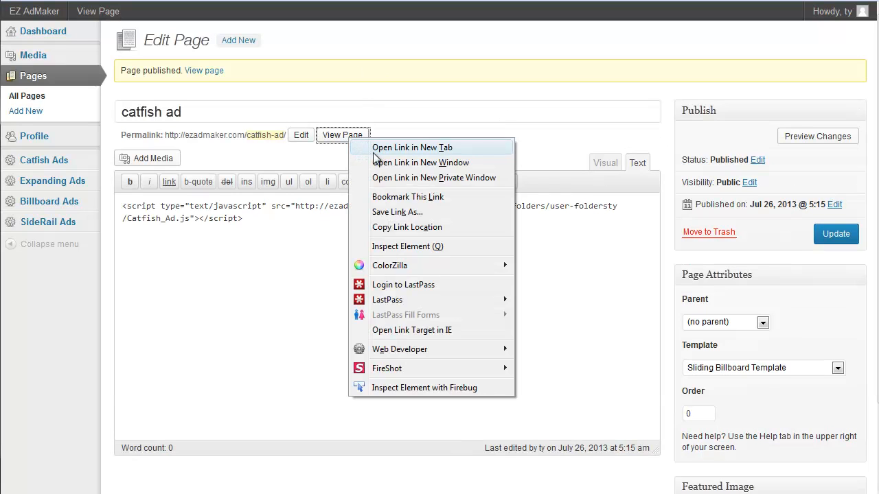
click(373, 151)
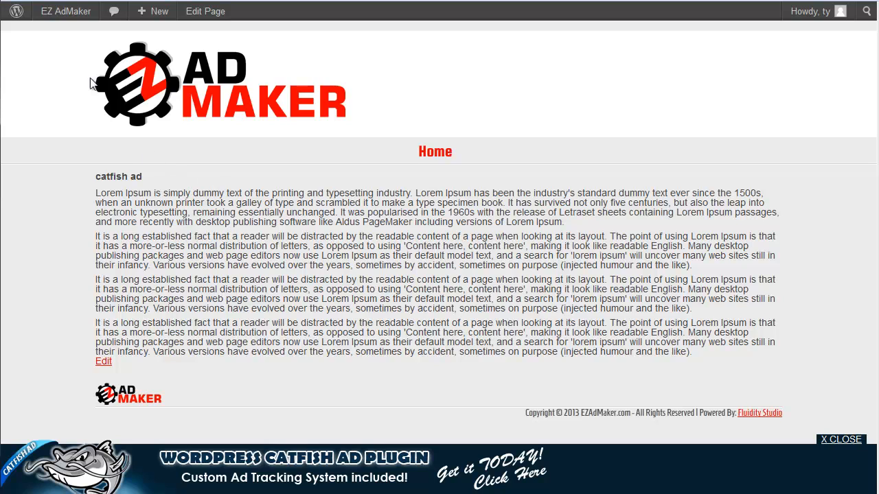
click(62, 1)
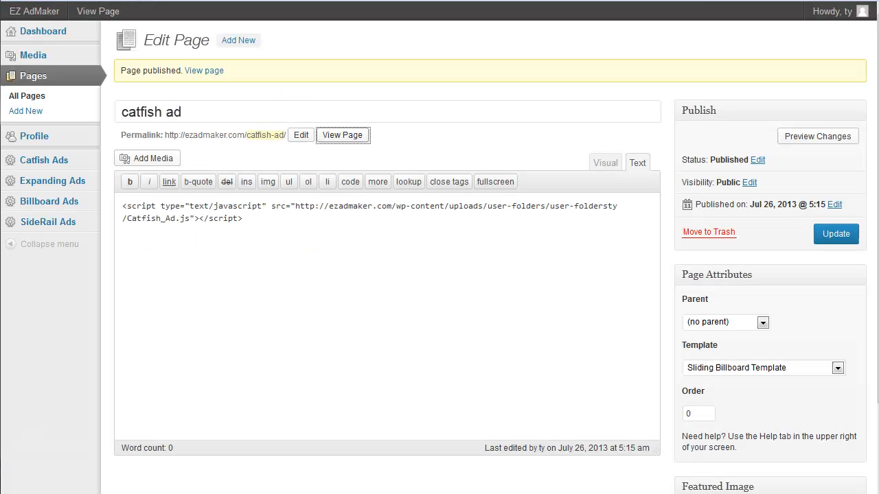
Reopen the catfish ad page from the list of pages, change its template to Catfish Template, and update it.
click(66, 81)
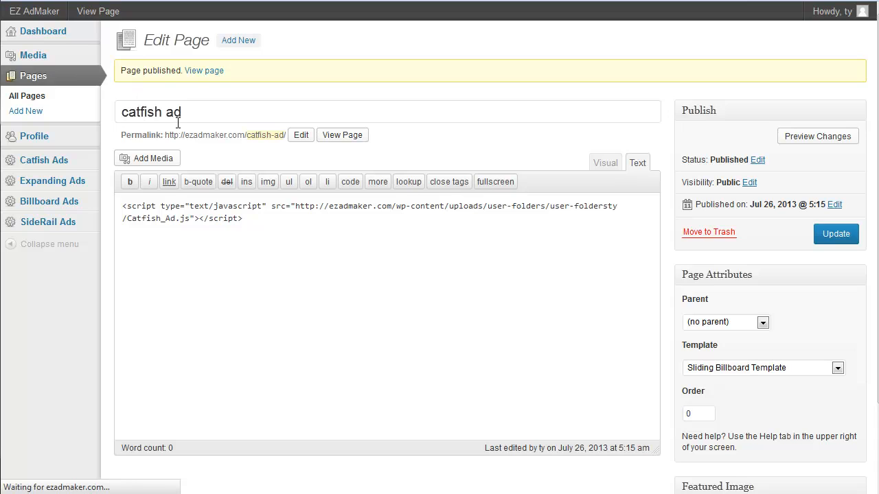
click(174, 140)
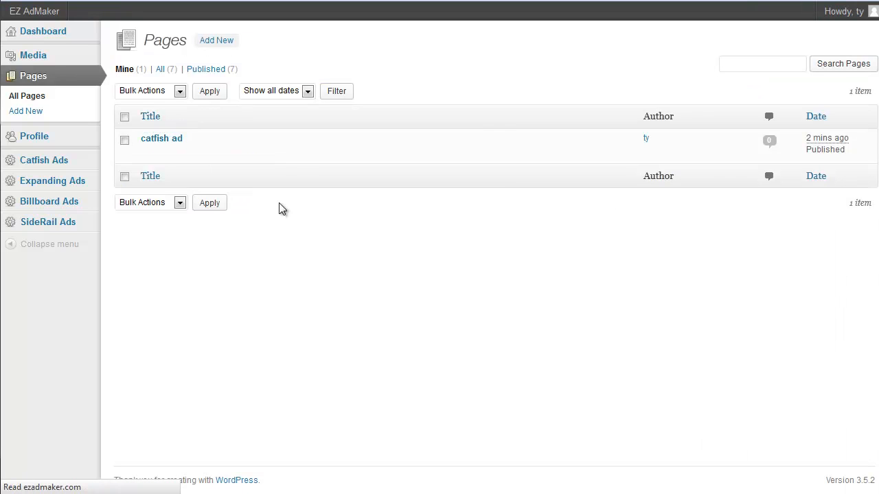
click(772, 333)
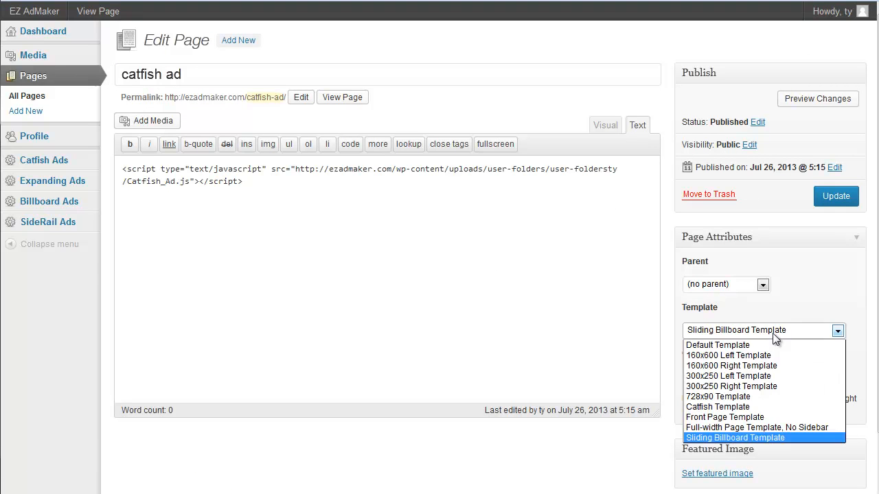
click(766, 408)
click(828, 201)
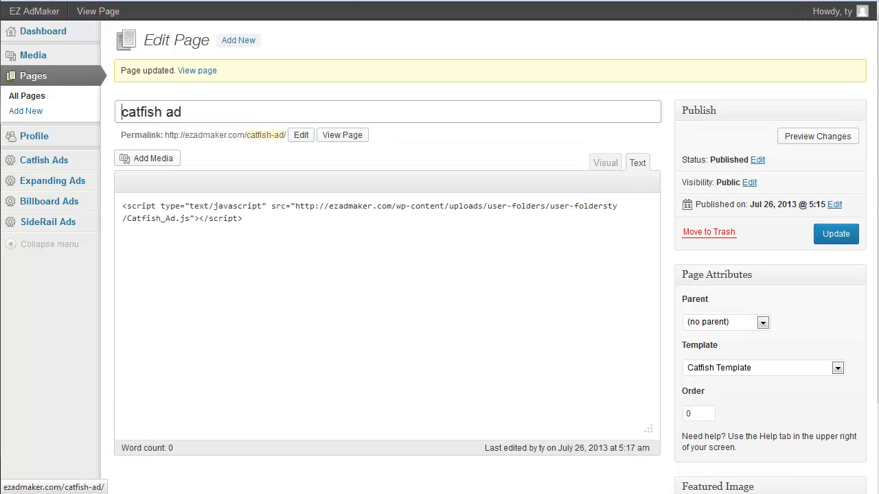
View the updated catfish ad page and examine how the ad banner behaves along the full length of the content.
click(201, 78)
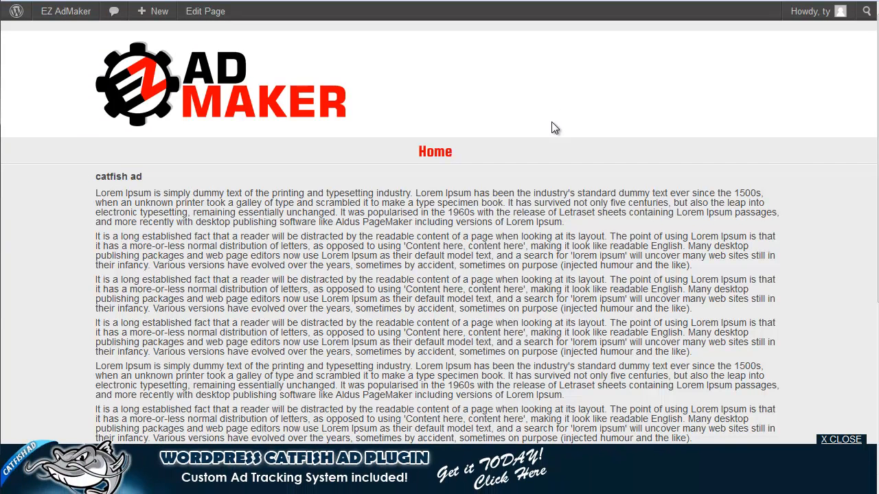
scroll(547, 108, down, 2)
scroll(546, 107, down, 3)
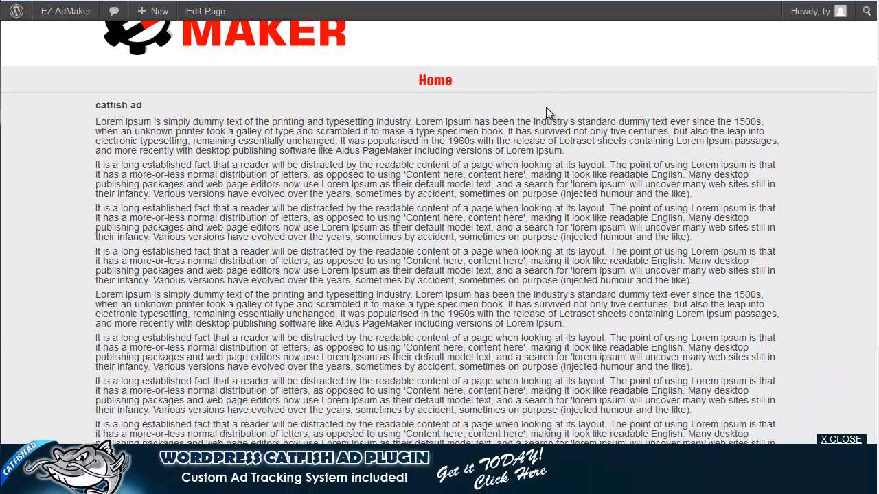
scroll(547, 113, down, 5)
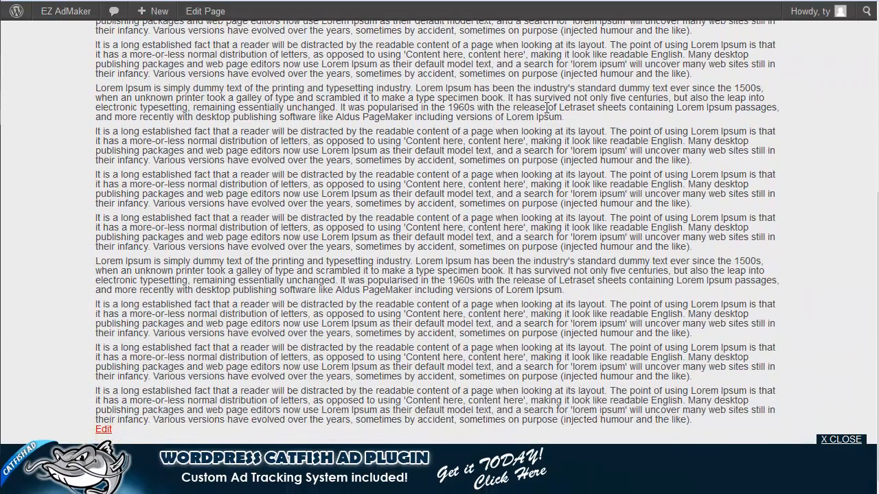
scroll(547, 110, up, 10)
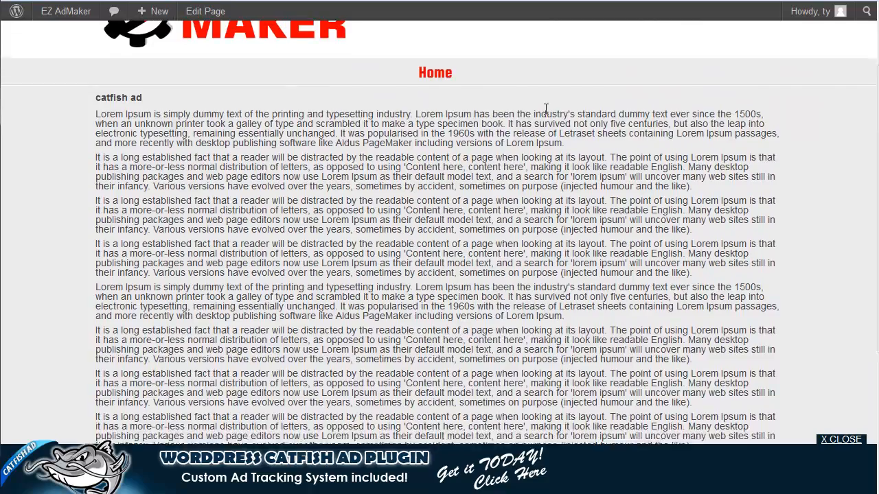
scroll(548, 109, down, 2)
scroll(545, 112, down, 4)
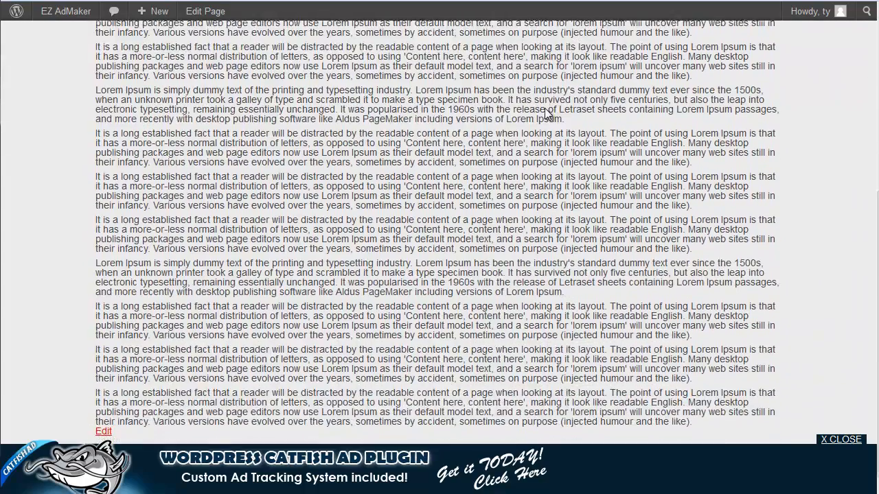
scroll(545, 122, up, 8)
scroll(540, 129, down, 5)
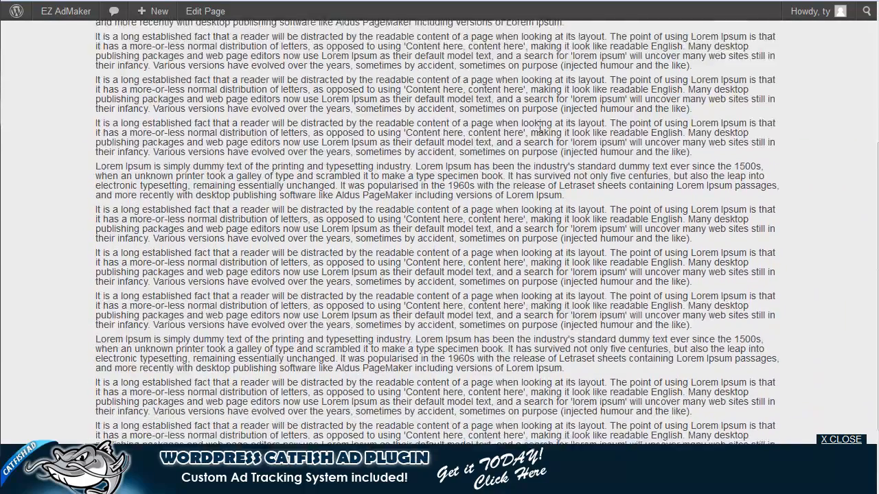
scroll(540, 128, up, 8)
scroll(540, 128, down, 5)
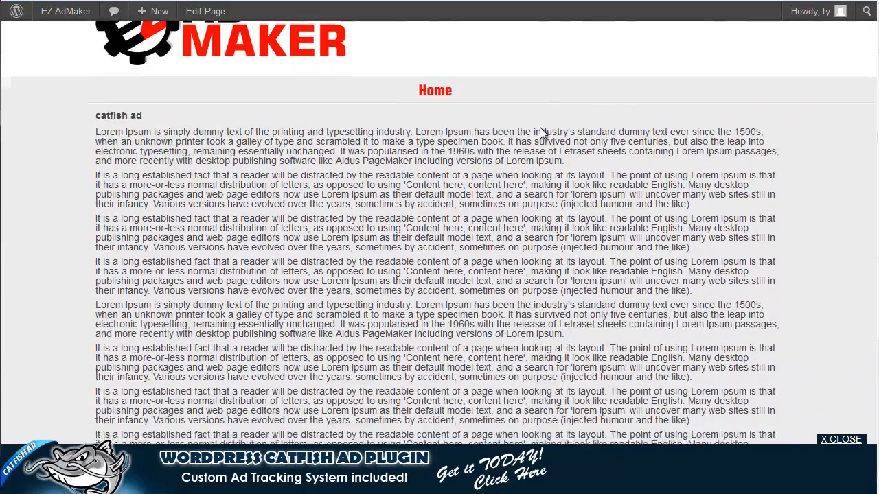
scroll(539, 128, up, 5)
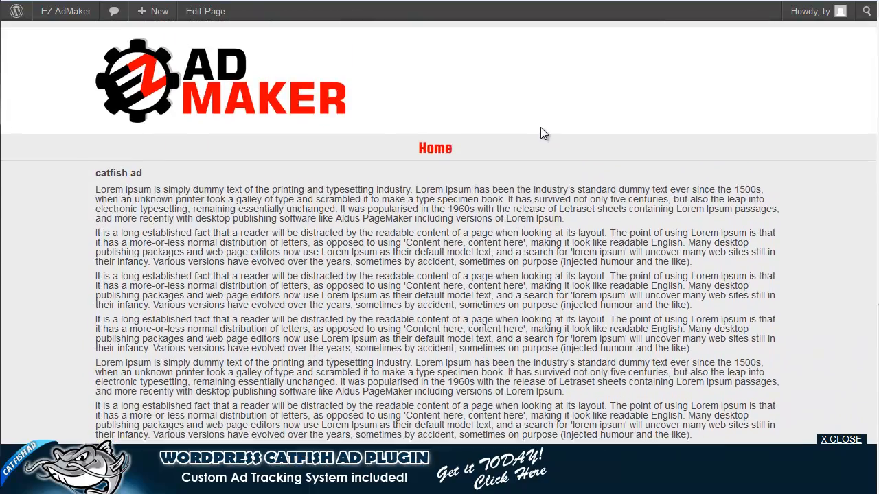
scroll(540, 127, down, 5)
scroll(540, 127, up, 5)
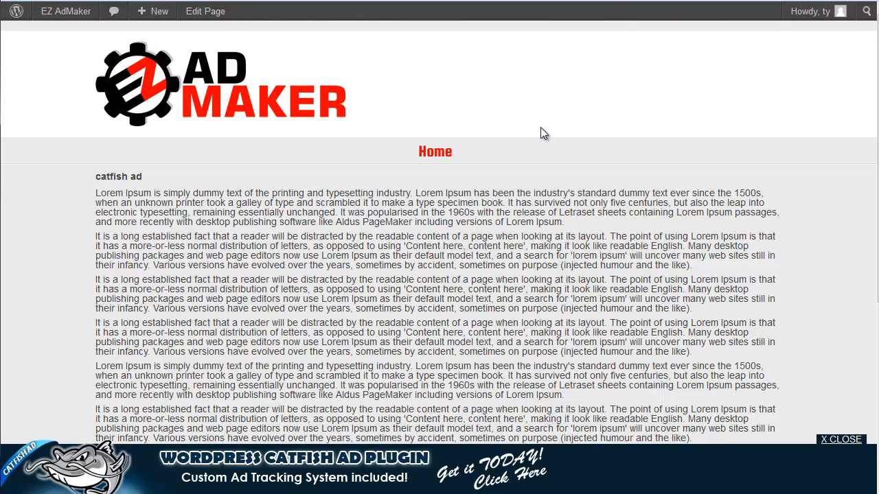
scroll(552, 161, down, 5)
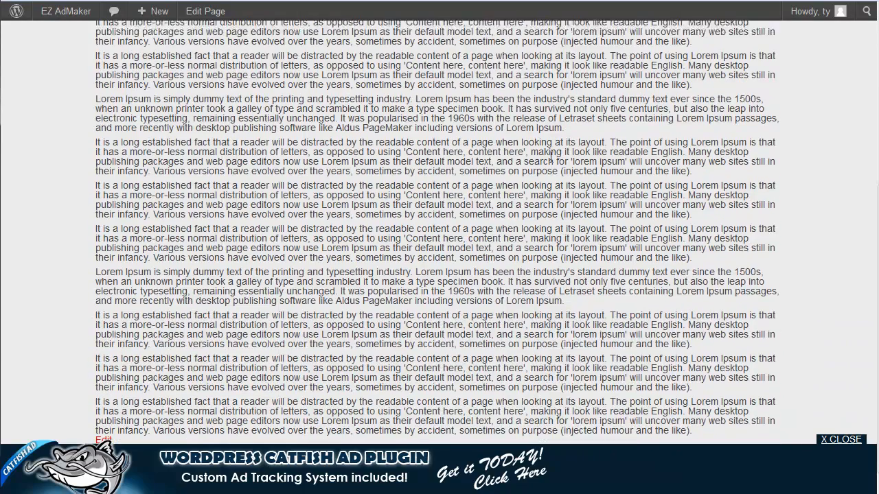
scroll(554, 161, up, 10)
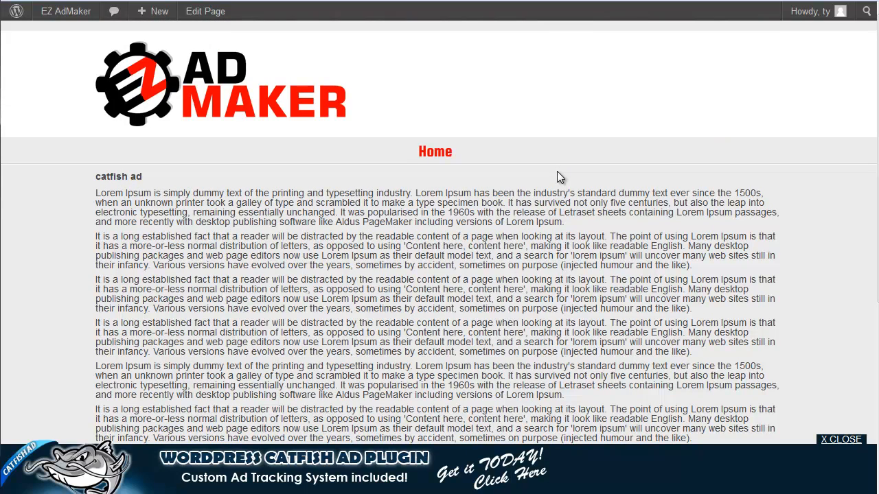
scroll(556, 171, down, 5)
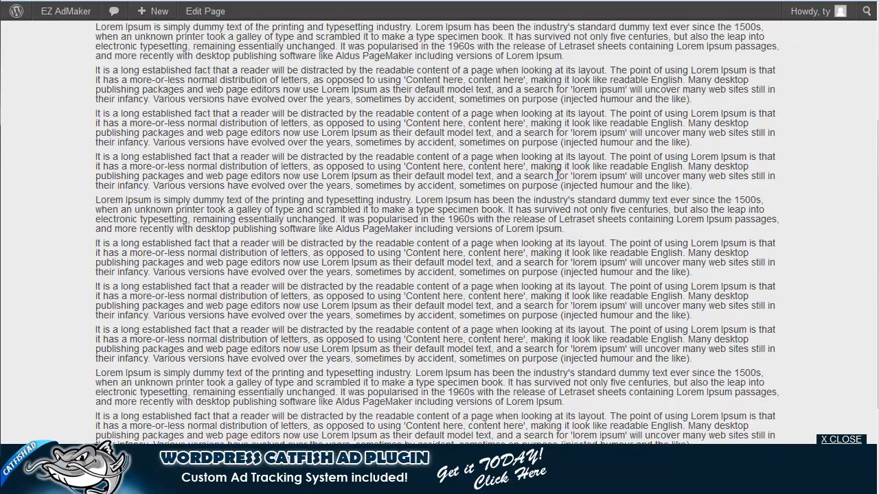
scroll(556, 180, up, 7)
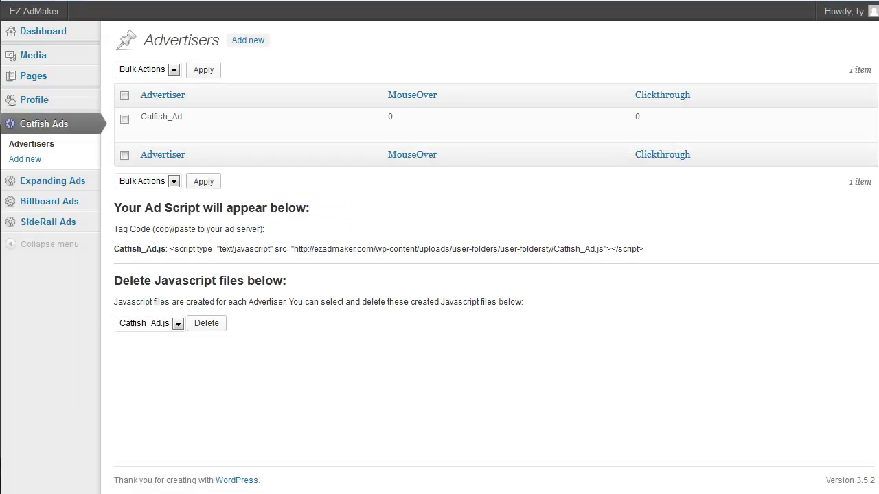
Test the Catfish_Ad tracking by activating the banner on the published page and refreshing the advertiser's mouseover and clickthrough counts.
key(F5)
key(ctrl+Tab)
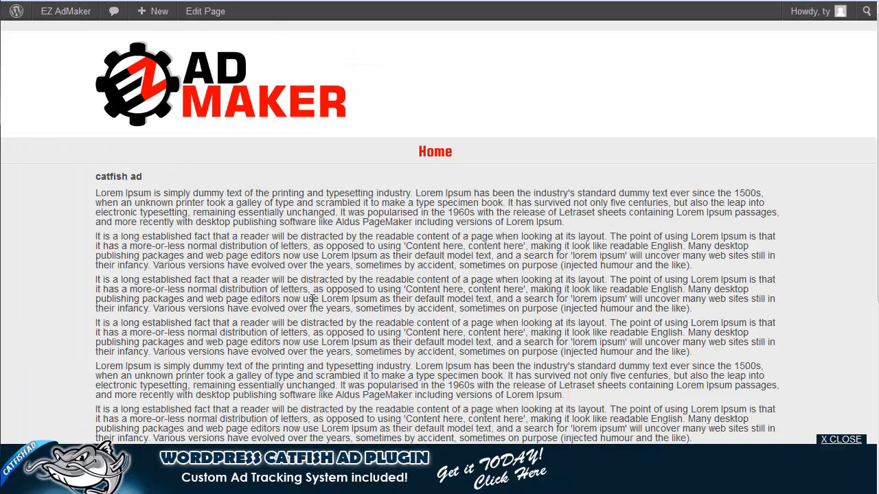
click(325, 464)
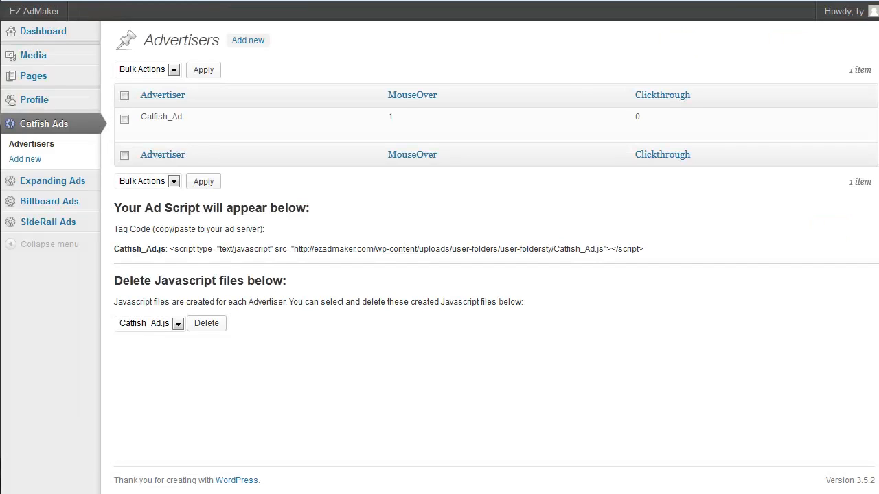
key(F5)
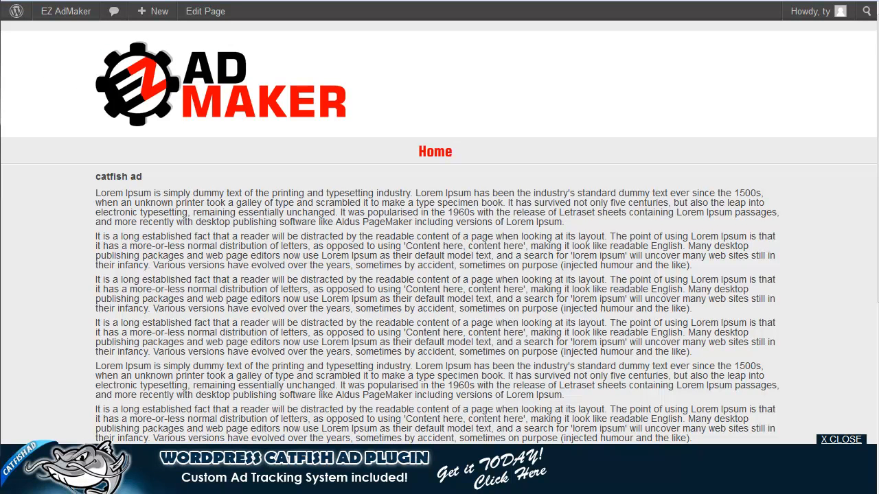
key(F5)
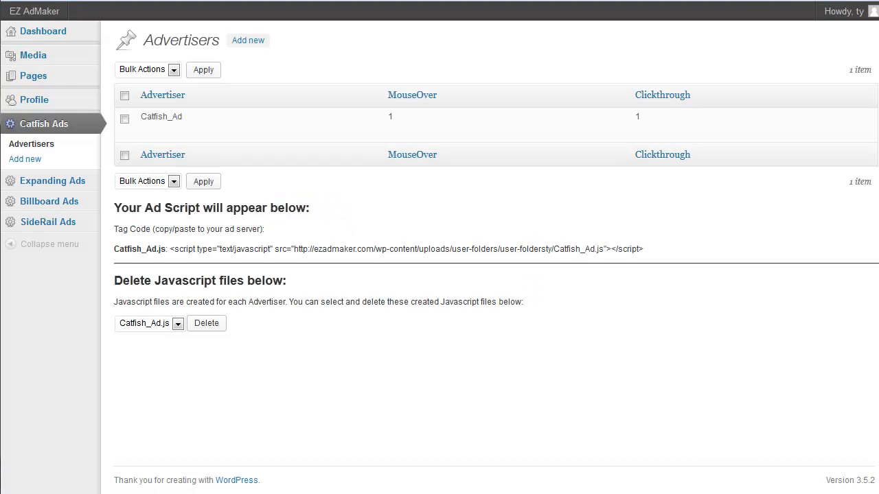
key(F5)
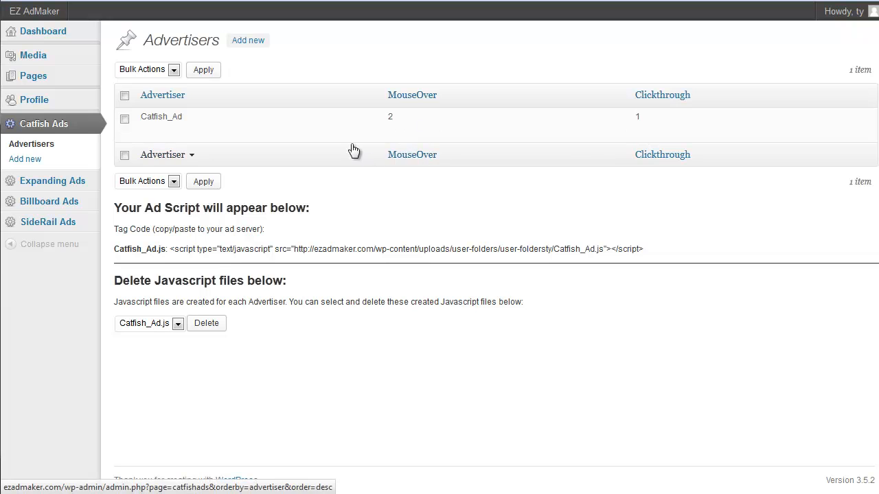
Edit the Catfish_Ad advertiser, set its ad display (cookie) time to 60000 milliseconds, and save it.
mouse_move(351, 139)
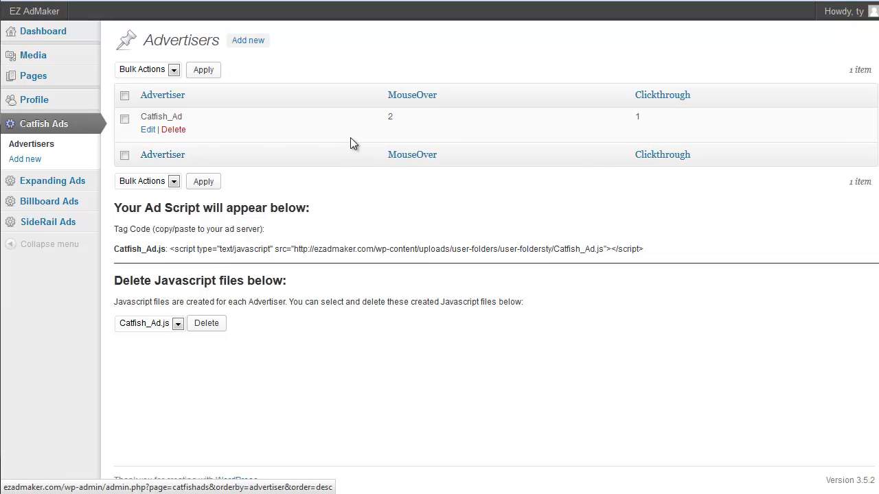
click(148, 131)
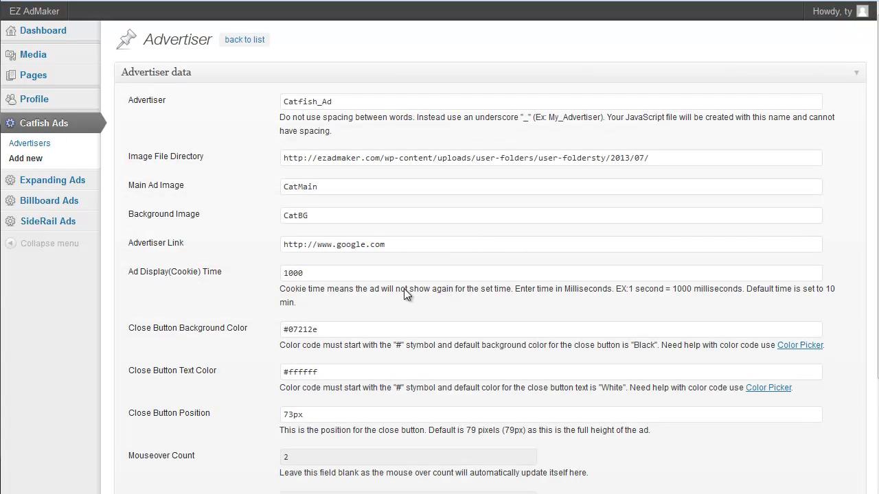
scroll(405, 293, down, 3)
drag(322, 183, 186, 185)
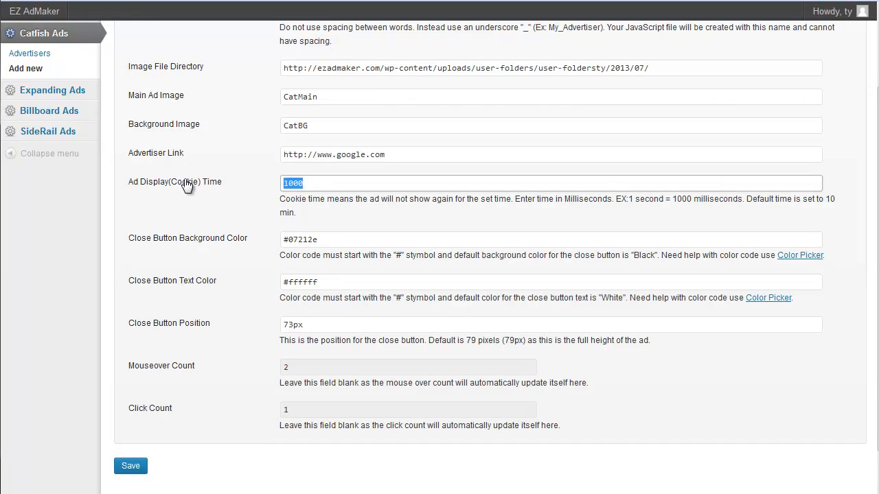
text(60)
key(Down)
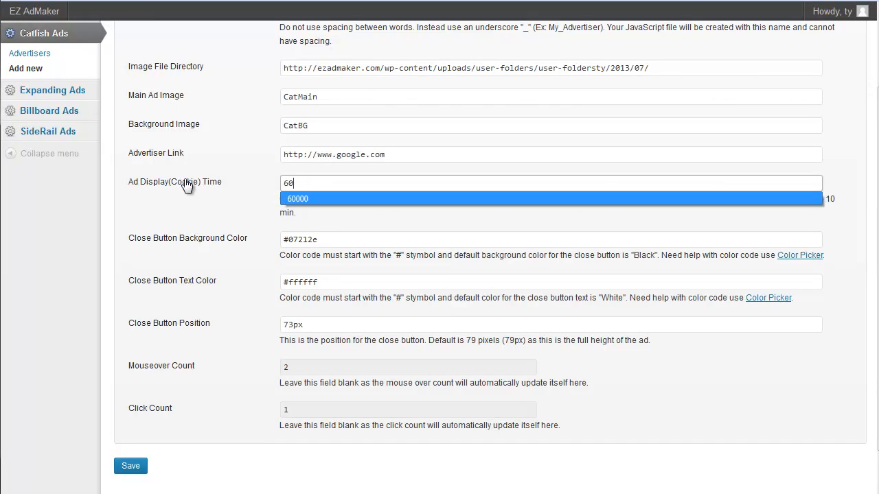
key(Return)
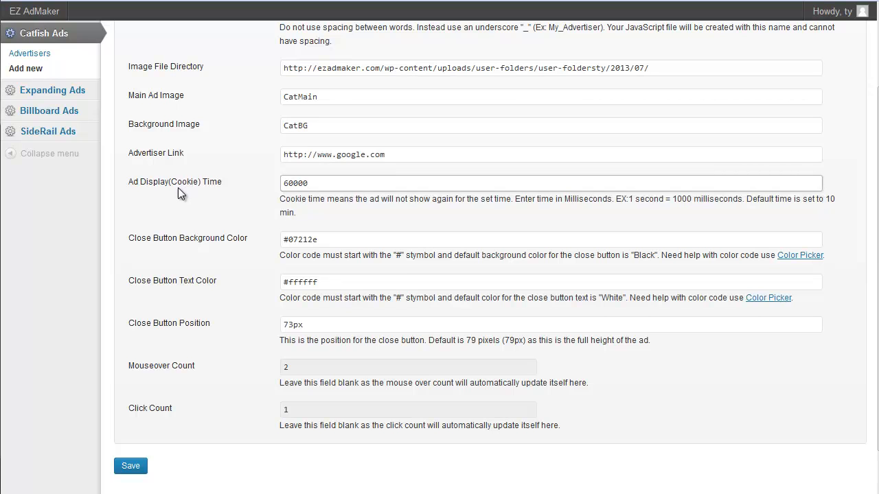
scroll(178, 191, down, 1)
click(127, 426)
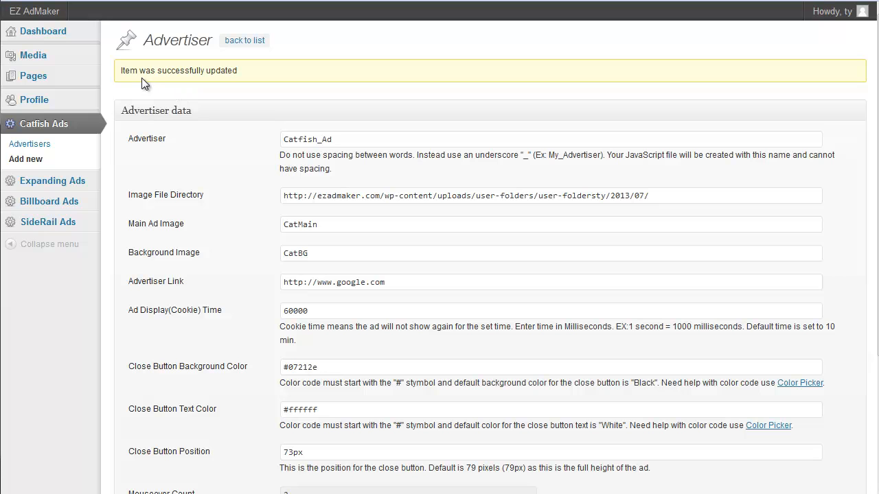
Check the published catfish ad page along its full length for the effect of the cookie time, and return to the advertiser form.
key(ctrl+Tab)
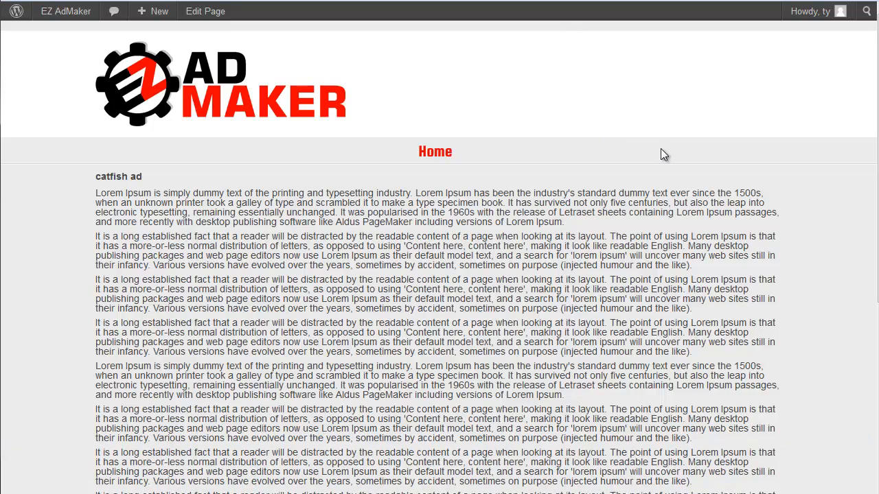
scroll(660, 149, down, 5)
scroll(661, 148, up, 5)
scroll(593, 149, down, 10)
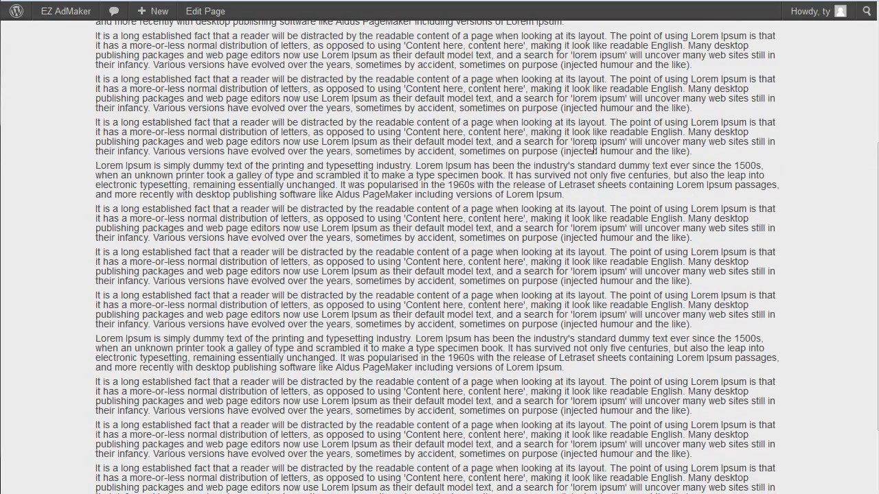
scroll(594, 149, up, 10)
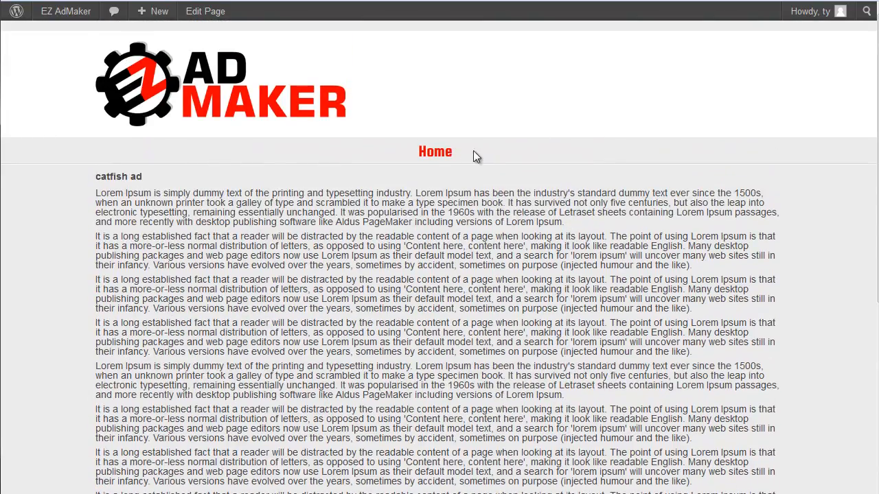
scroll(391, 205, down, 10)
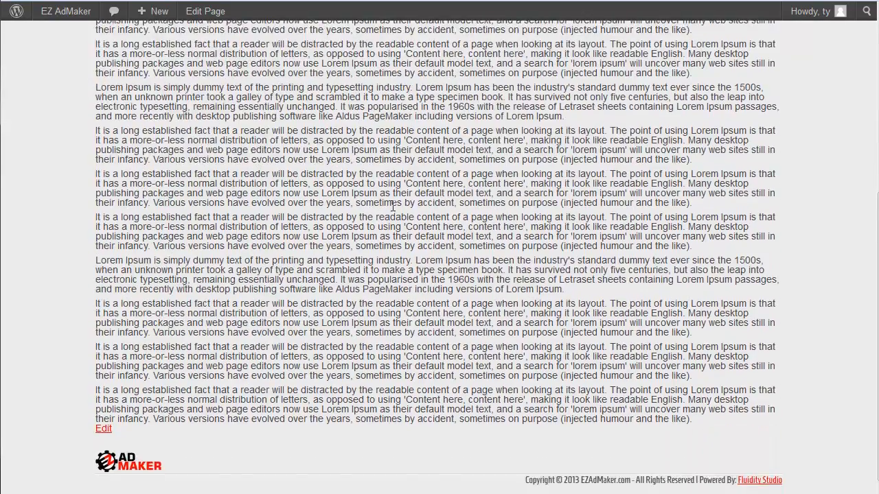
scroll(393, 206, up, 10)
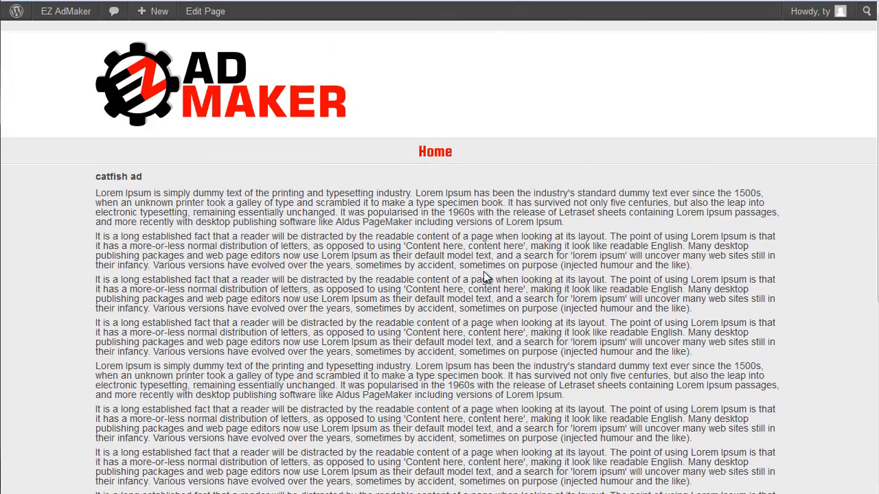
scroll(484, 277, down, 10)
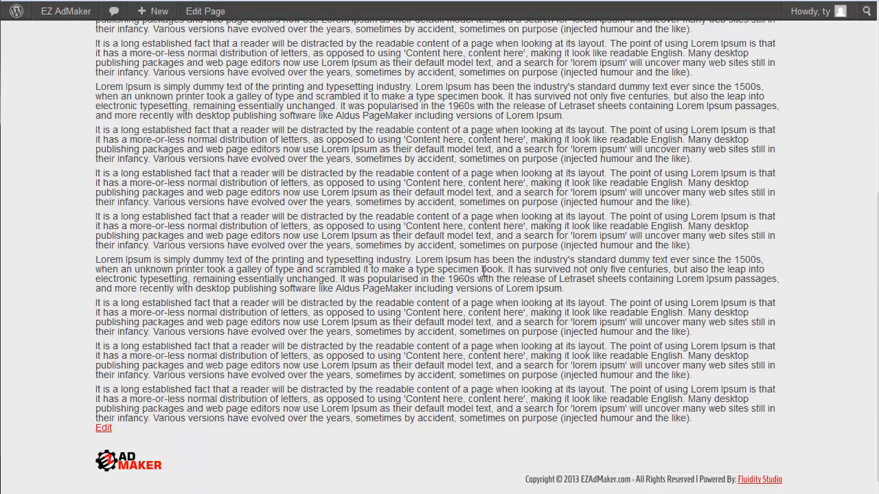
scroll(483, 270, up, 10)
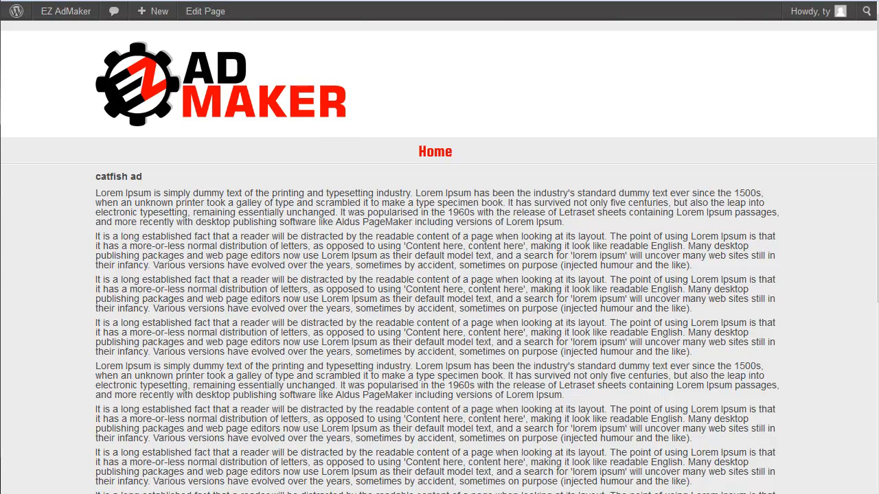
key(ctrl+Tab)
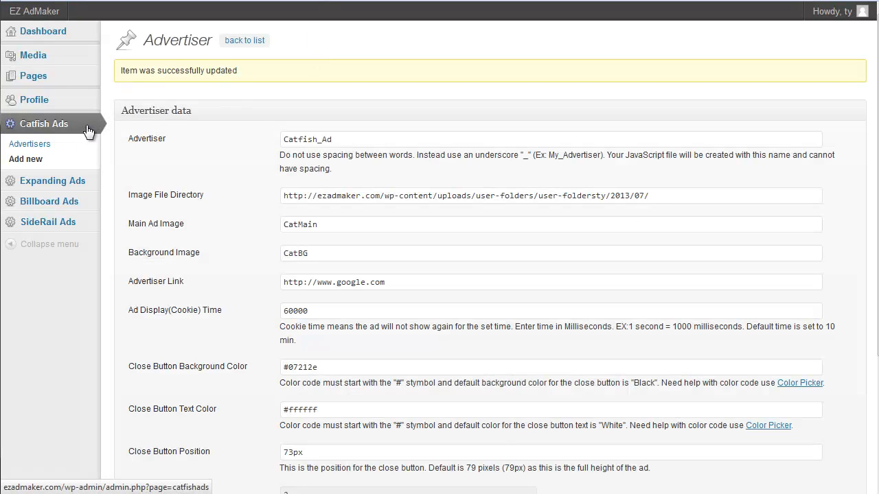
Review the script tag sections of the Expanding Ads and Billboard Ads advertiser lists, and return to the Catfish Ads list.
click(71, 180)
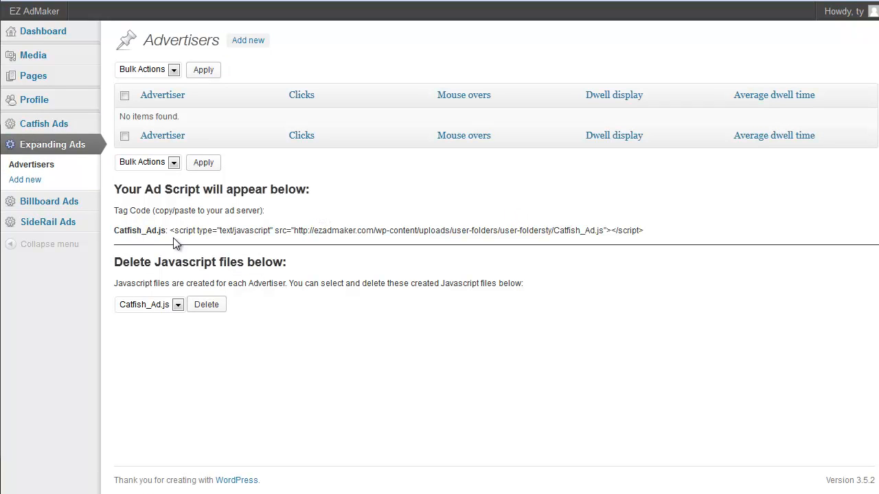
click(82, 206)
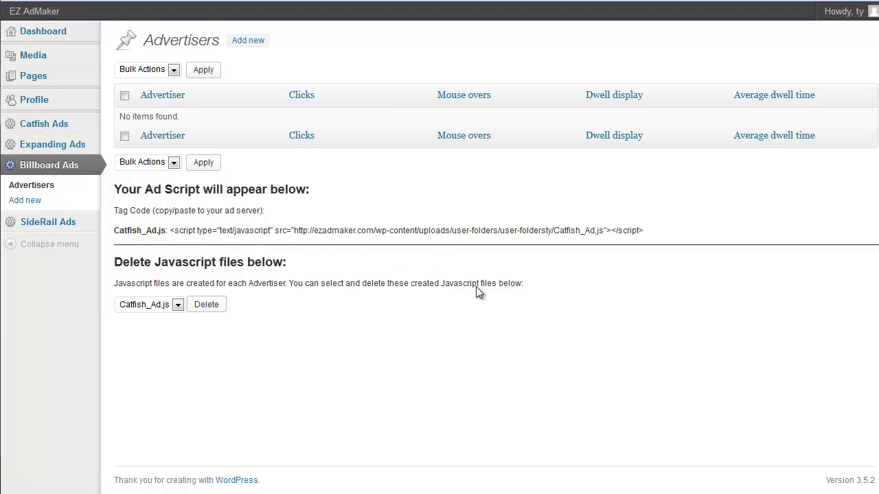
click(77, 129)
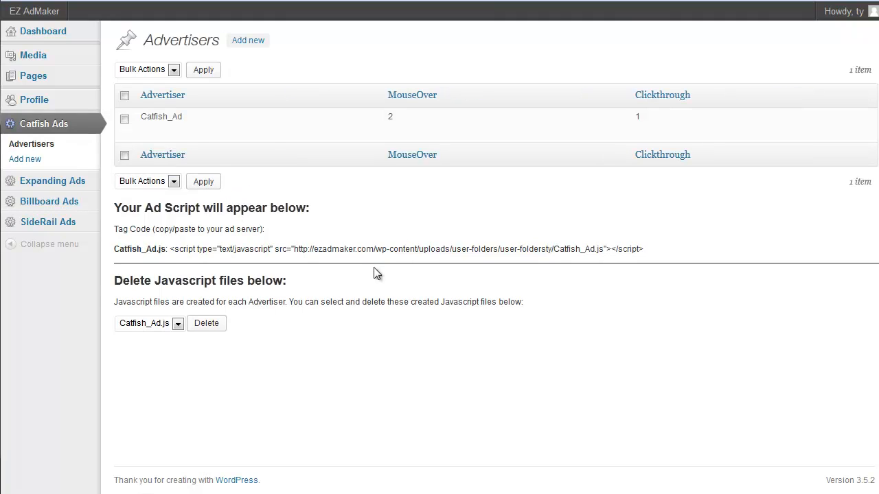
Examine which advertiser JavaScript files are available for deletion in the Catfish Ads section, without deleting any.
click(178, 324)
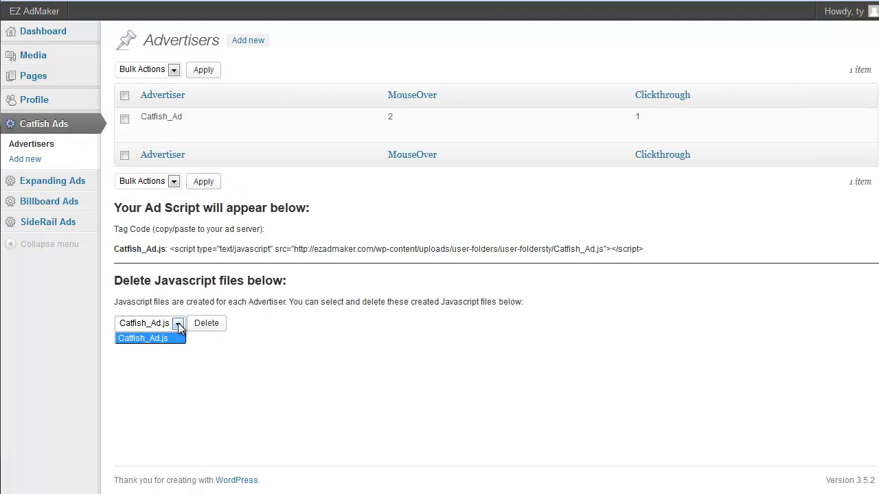
click(296, 328)
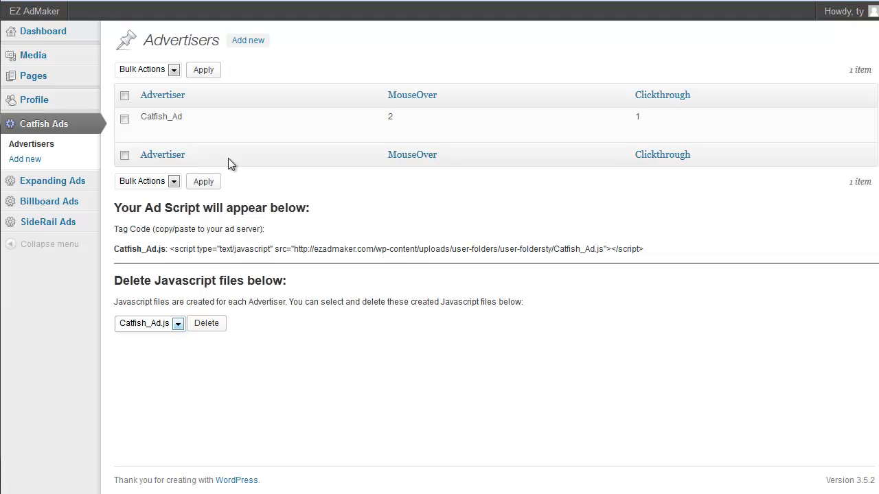
mouse_move(165, 129)
click(177, 324)
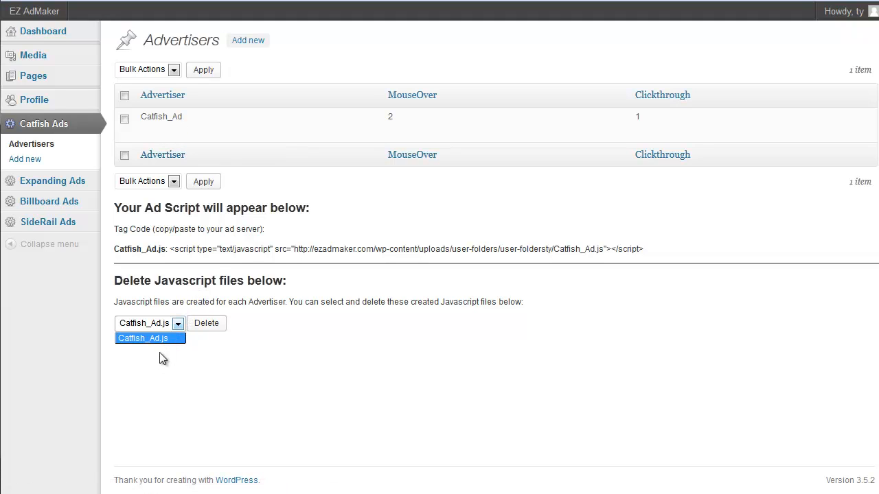
click(180, 331)
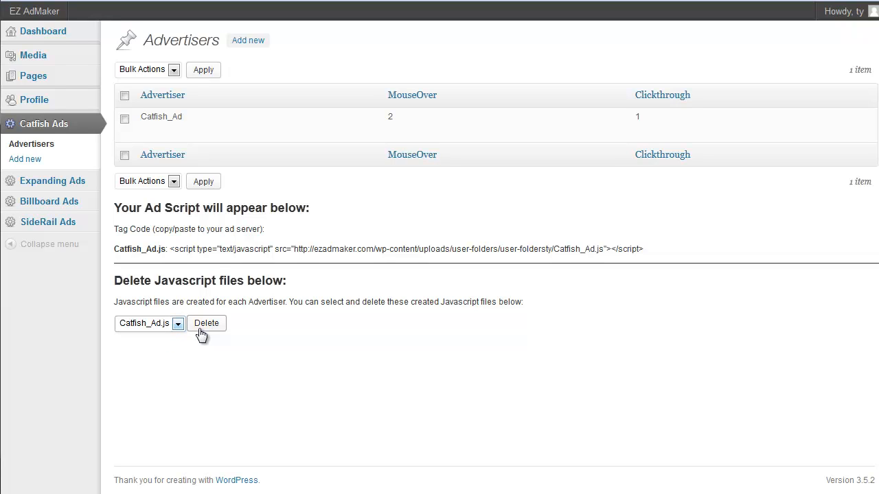
click(178, 325)
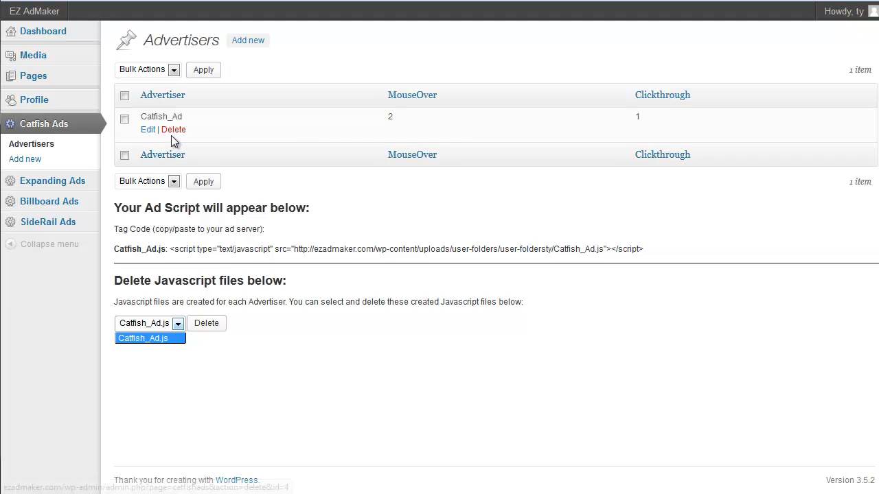
click(176, 325)
click(177, 325)
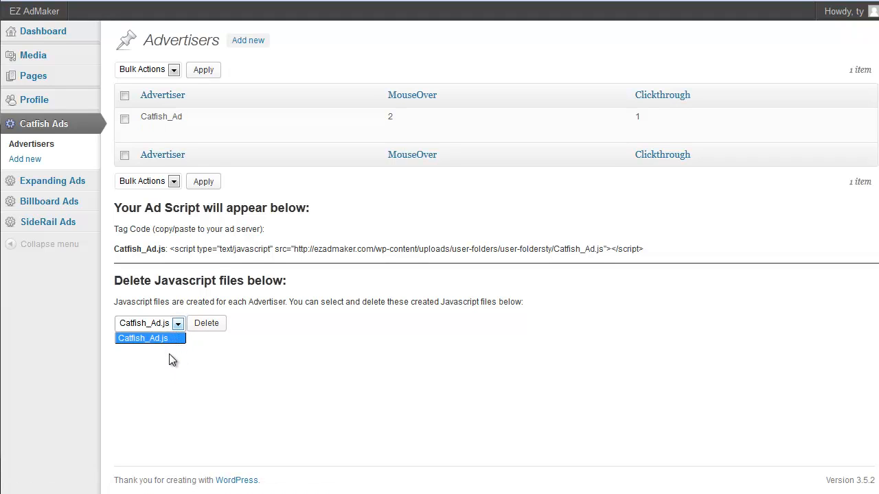
click(170, 354)
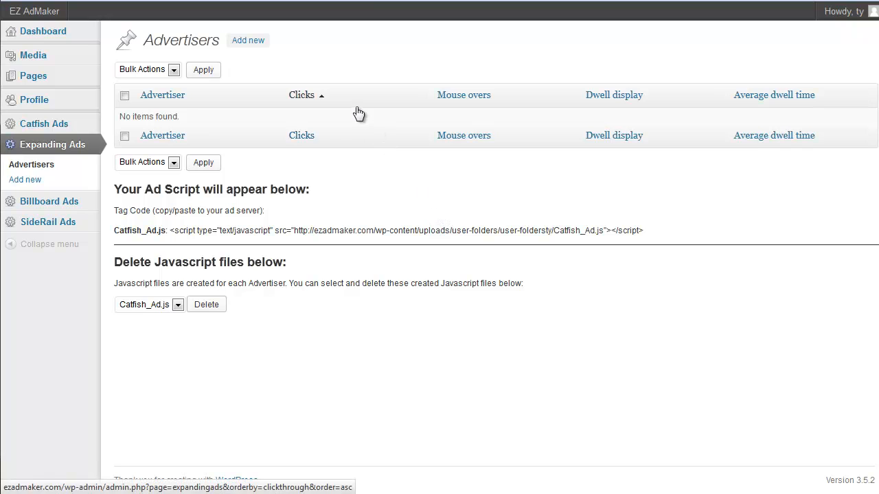
Add a new advertiser under Expanding Ads and name it advertiser_one.
click(259, 45)
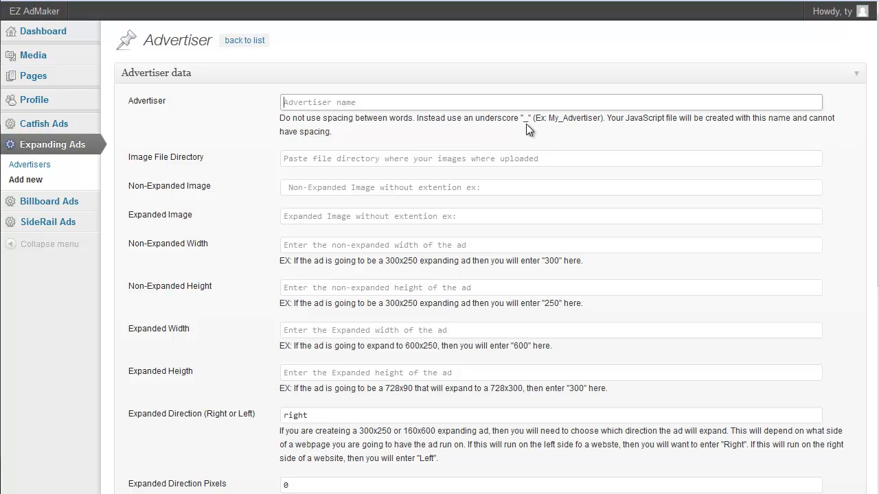
text(advertiser_one)
key(Tab)
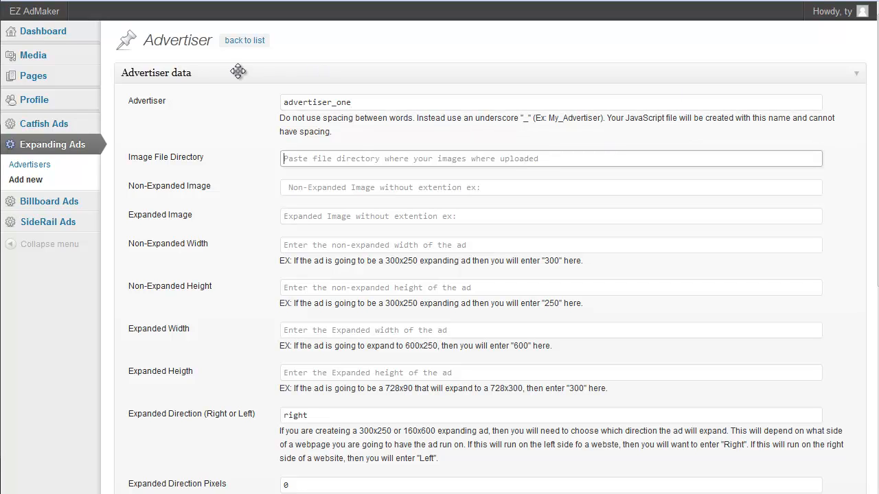
Open the media library in a separate tab, upload the EZAM_728x90 and EZAM_728x300 images, and dismiss the EZAM_728x90.psd entry.
right_click(75, 58)
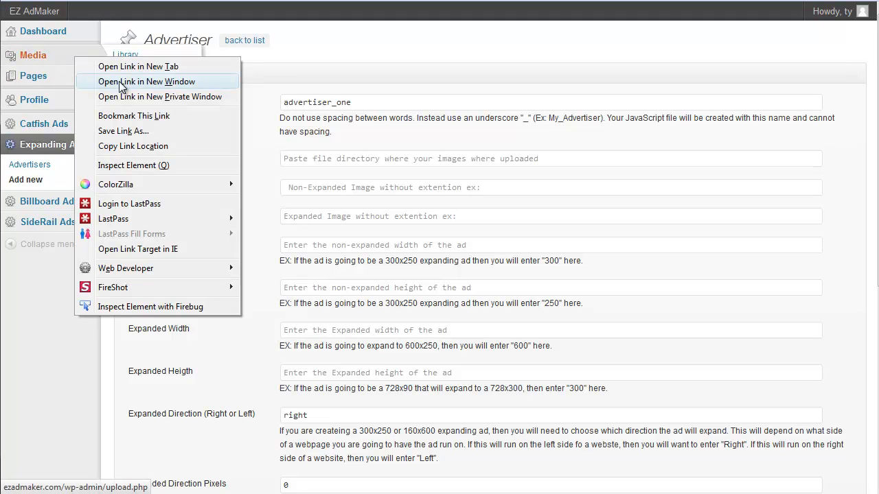
click(134, 67)
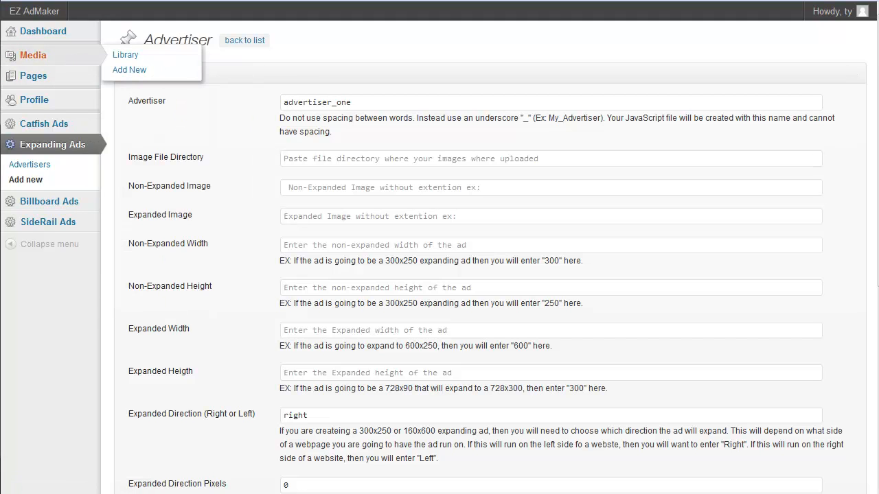
key(ctrl+Tab)
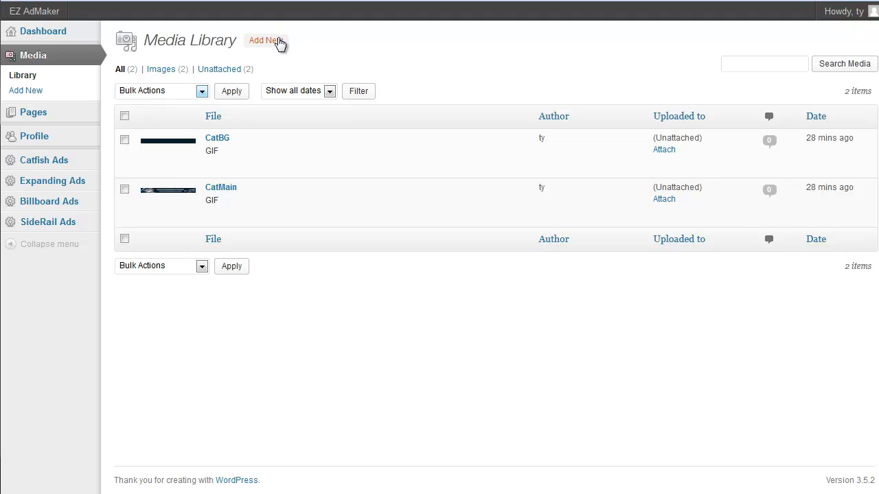
click(280, 43)
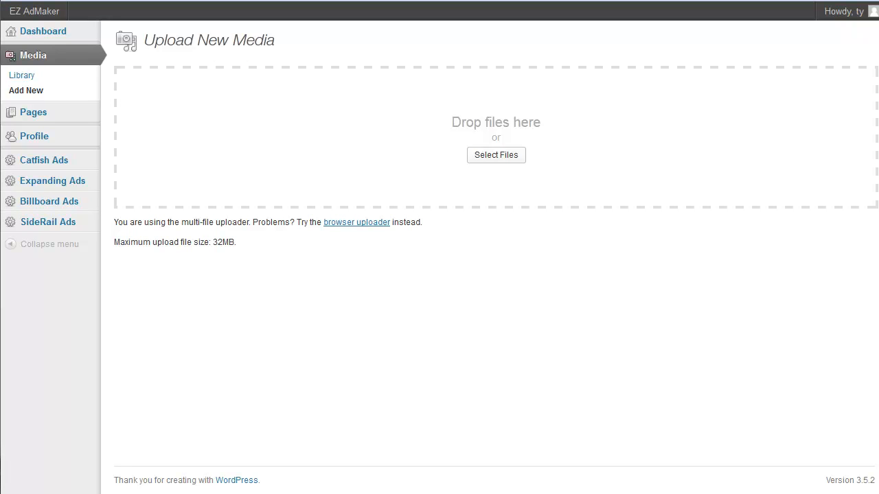
drag(875, 97, 659, 115)
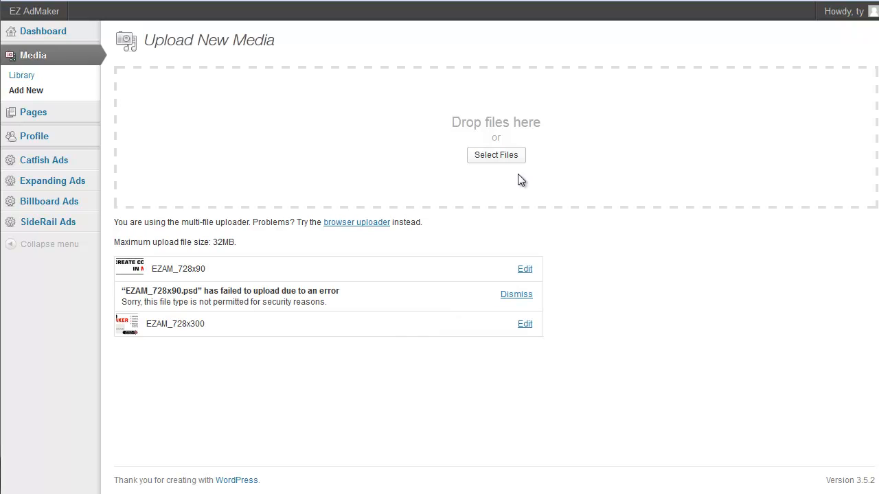
click(511, 299)
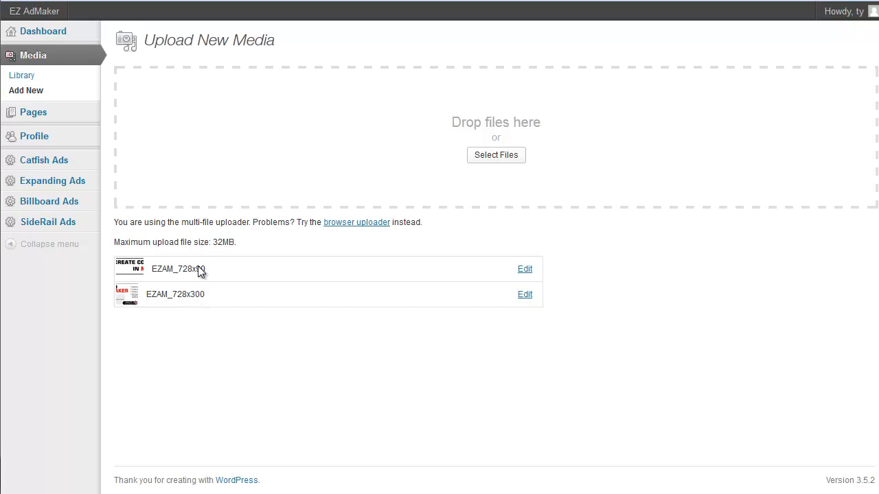
Copy the image name EZAM_728x90 from the upload list and return to the advertiser_one form.
drag(167, 265, 153, 269)
key(ctrl+c)
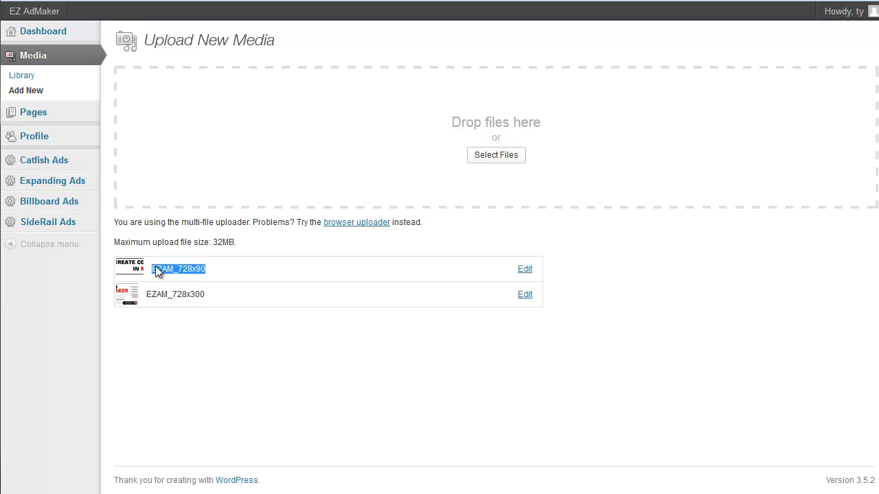
click(220, 273)
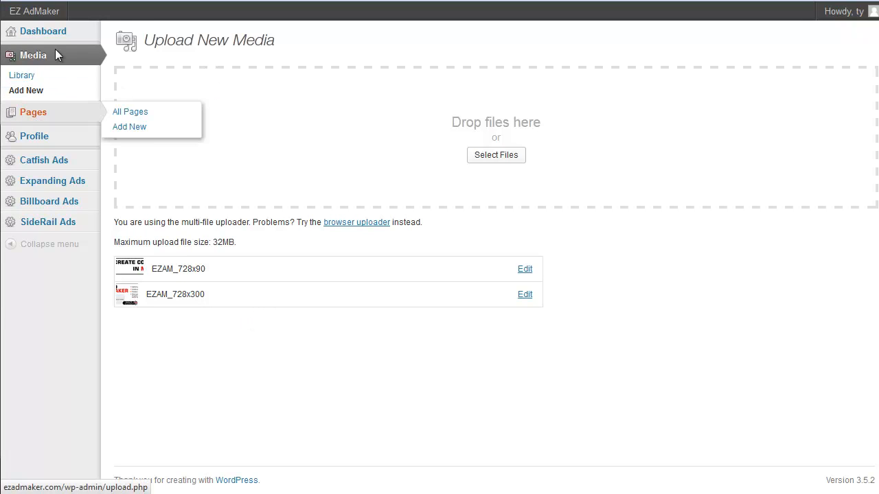
click(440, 0)
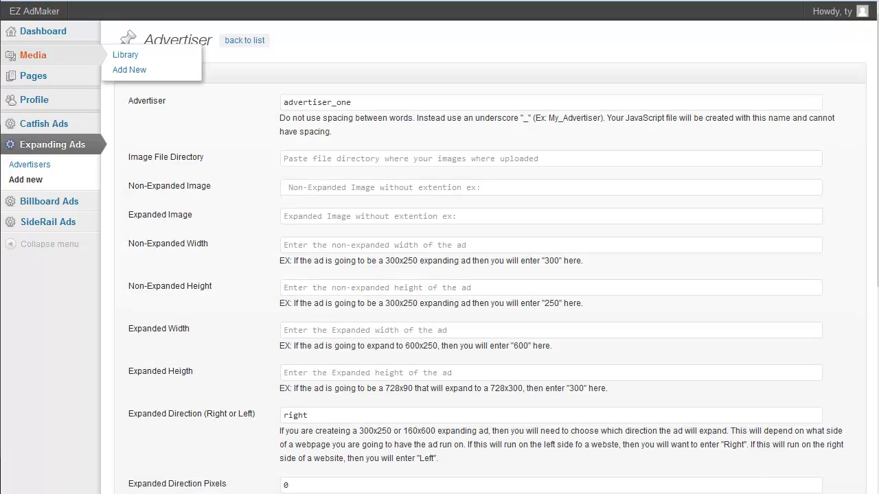
Set the image file directory to the previously used ezadmaker.com 2013/07 uploads folder and the non-expanded image to EZAM_728x90.
click(414, 158)
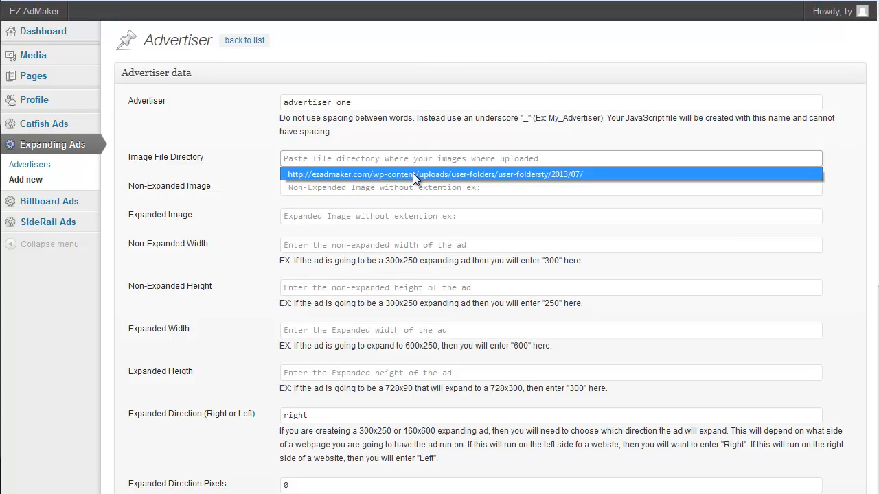
click(413, 174)
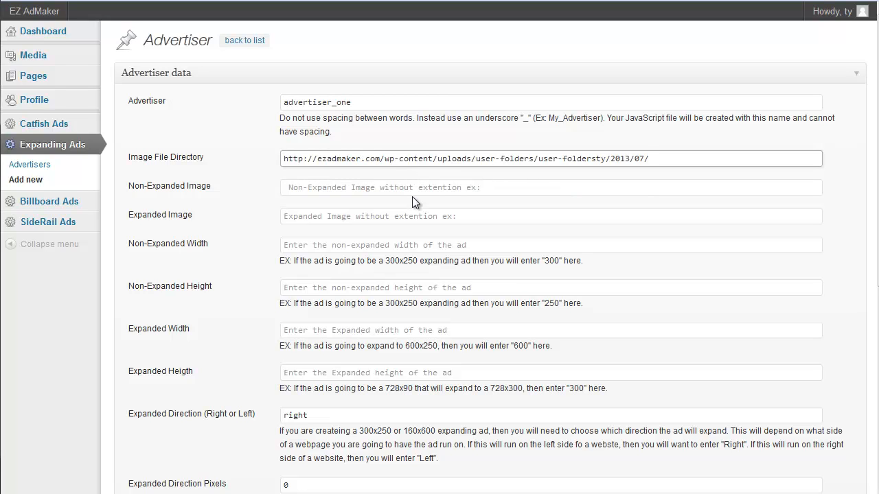
click(415, 191)
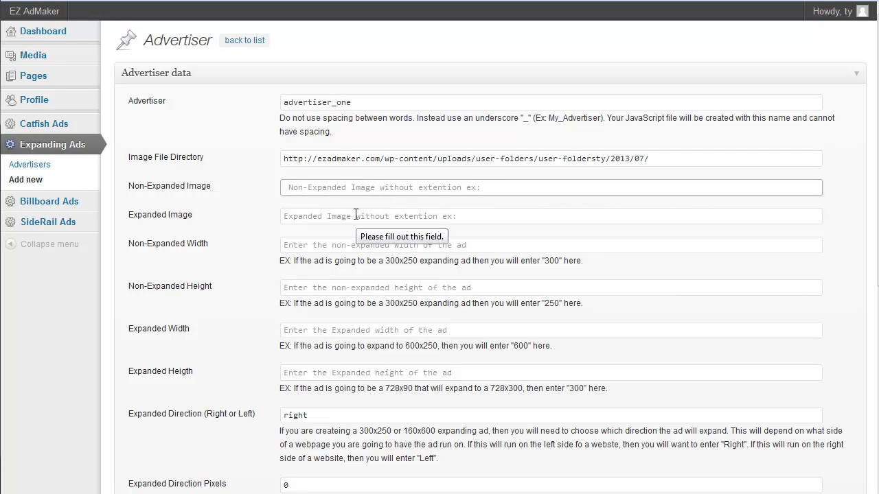
key(ctrl+v)
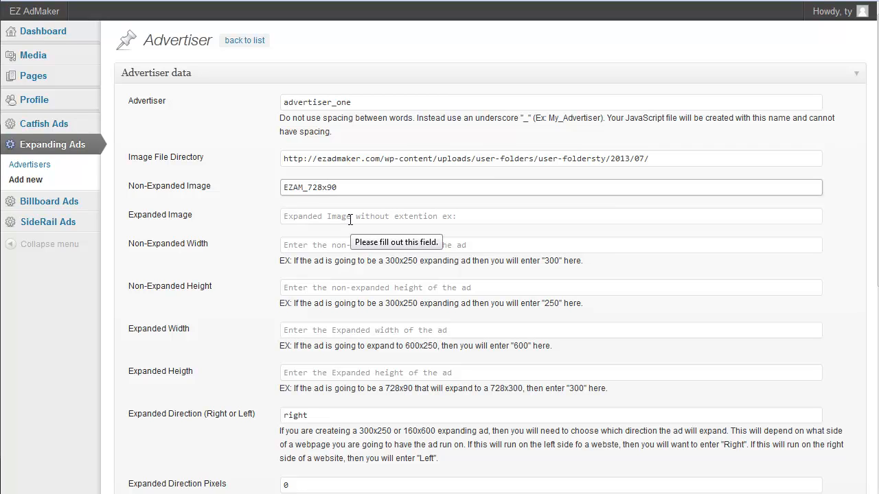
Set the expanded image to EZAM_728x300, reusing the copied image name with its height changed to 300.
click(350, 218)
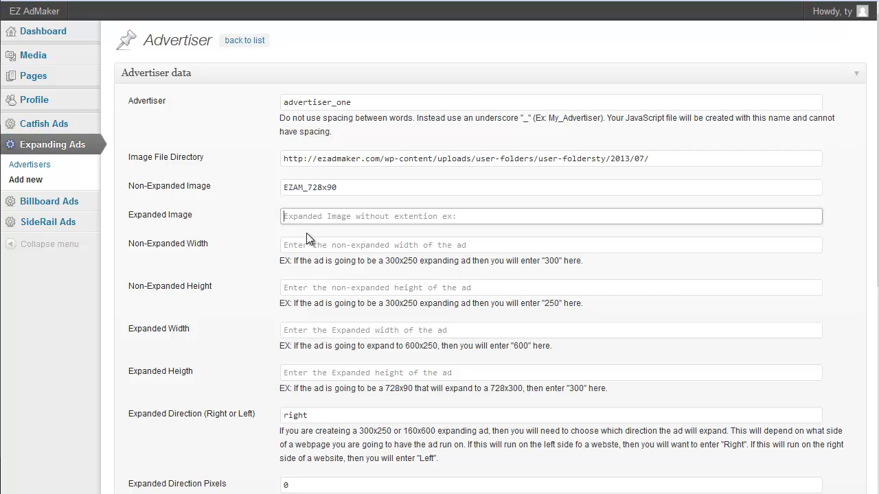
key(ctrl+v)
key(BackSpace)
key(BackSpace)
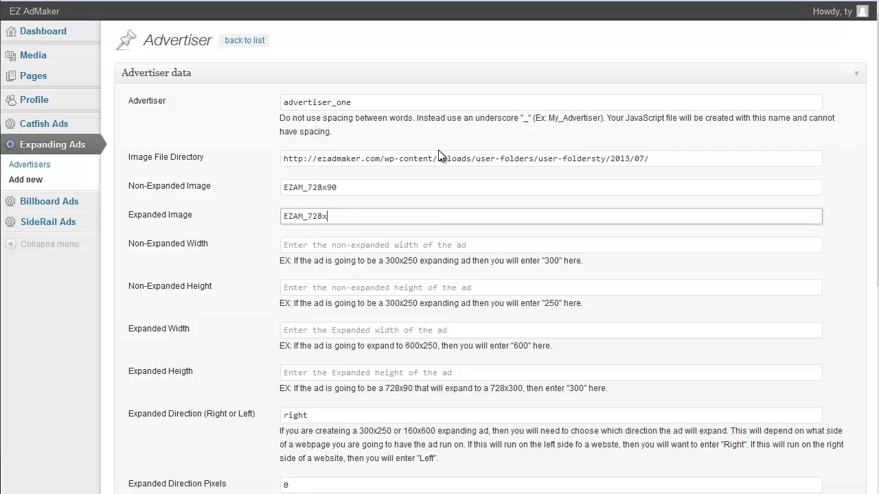
text(300)
Set the ad's non-expanded width to 728 and its non-expanded height to 90.
click(287, 247)
text(728)
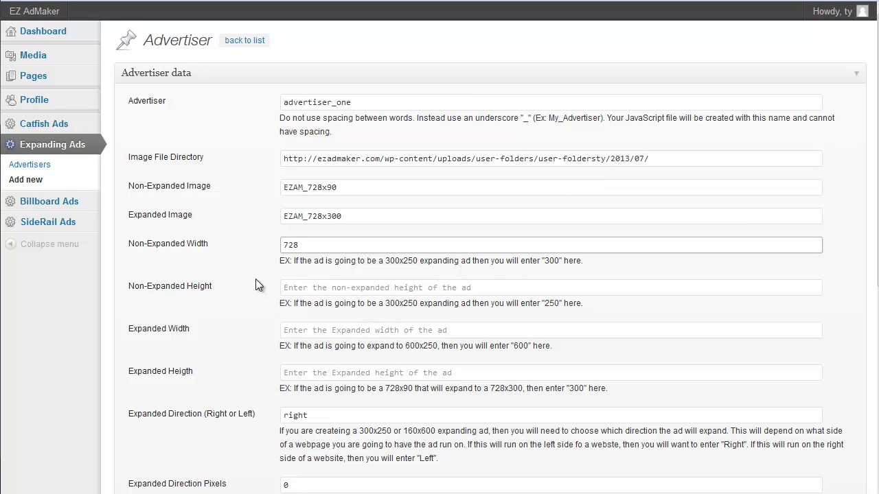
click(335, 272)
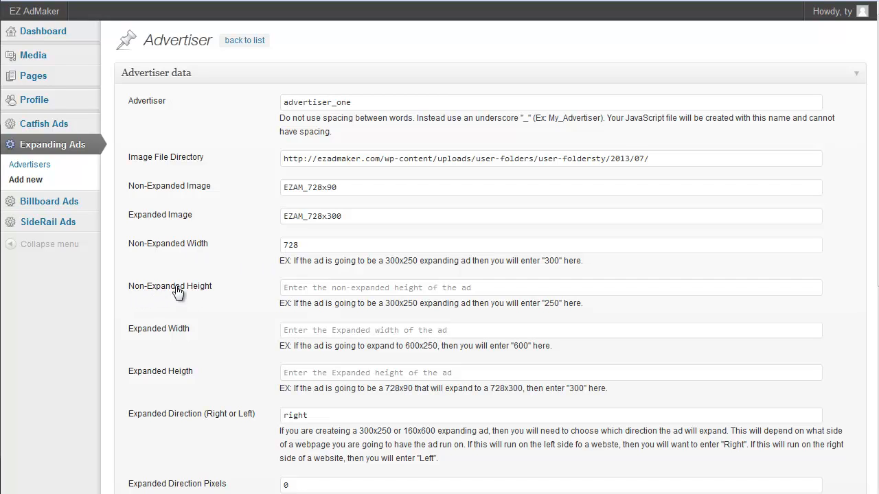
click(345, 287)
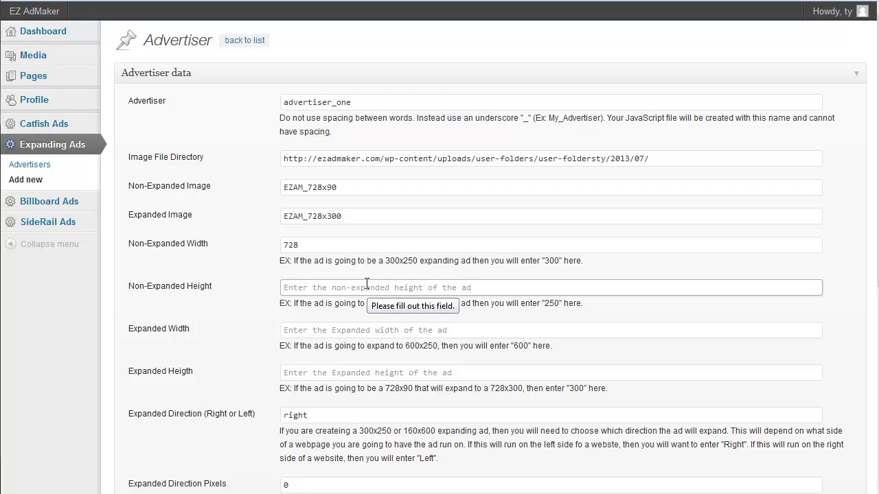
text(90)
click(260, 258)
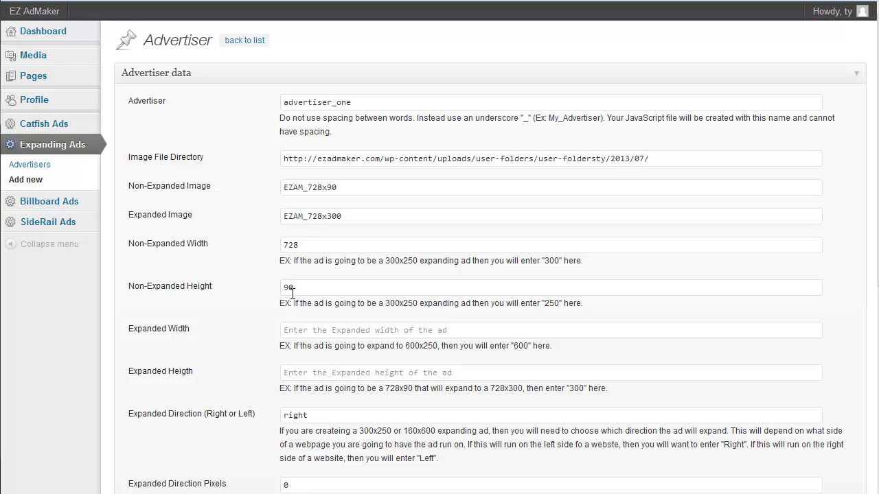
Set the ad's expanded width to 728 and its expanded height to 300.
click(292, 330)
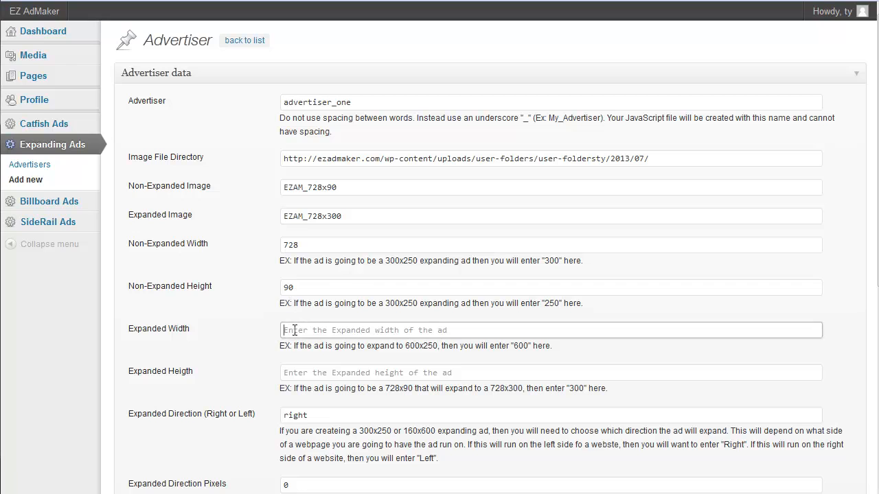
text(728)
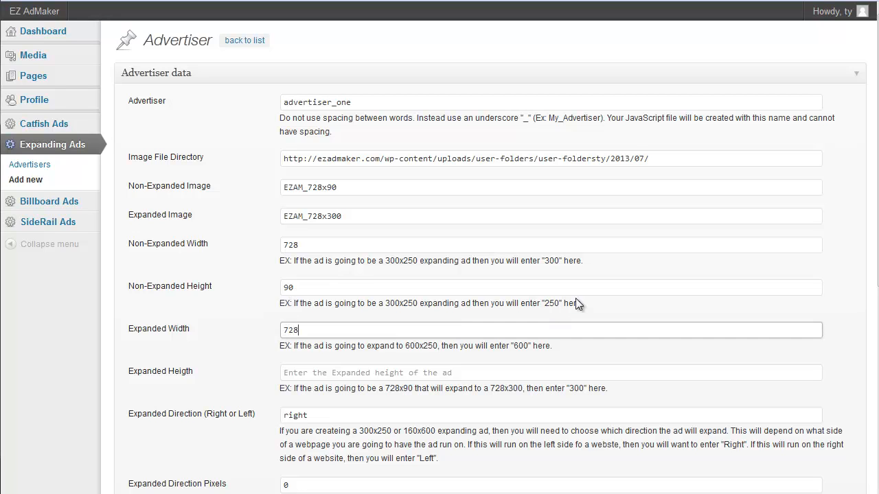
scroll(324, 299, down, 3)
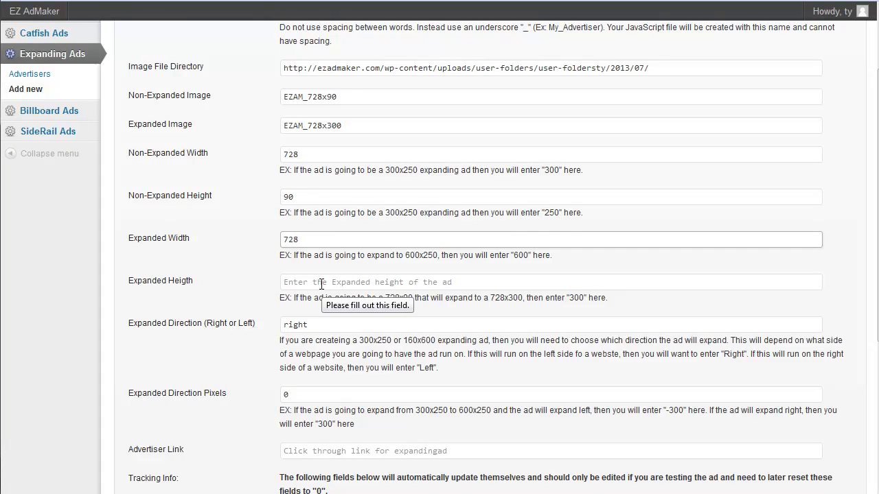
click(322, 284)
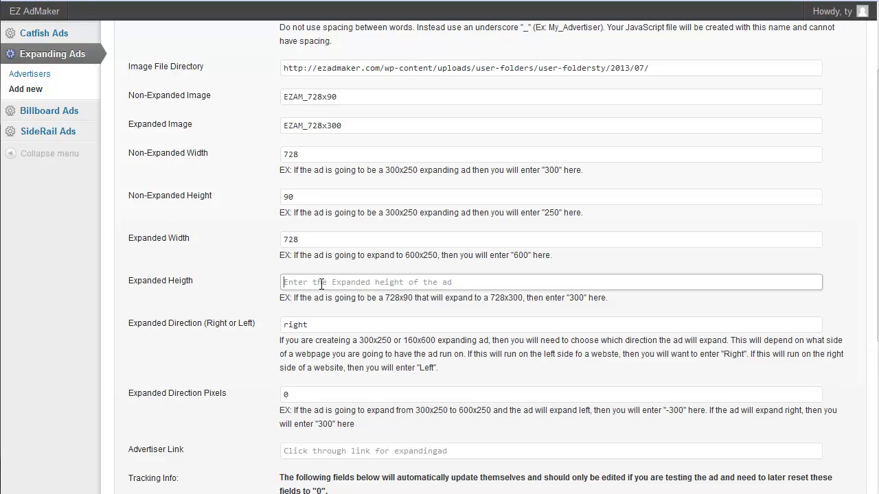
text(300)
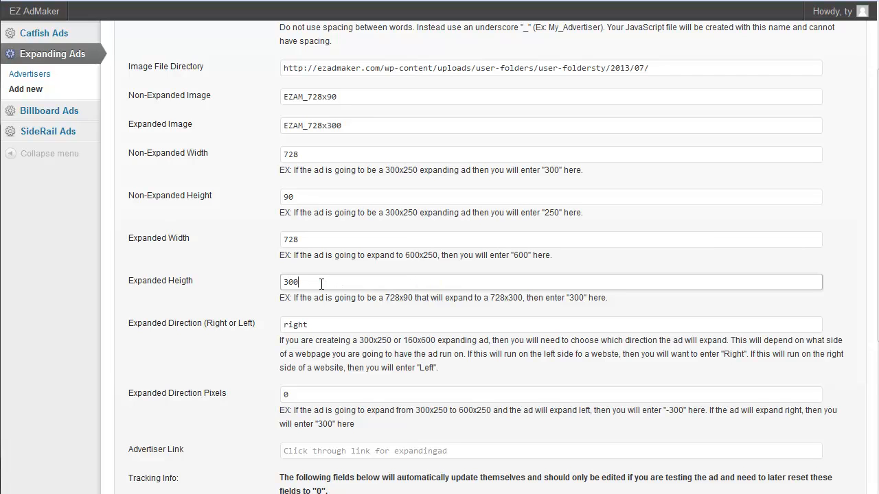
scroll(288, 168, down, 3)
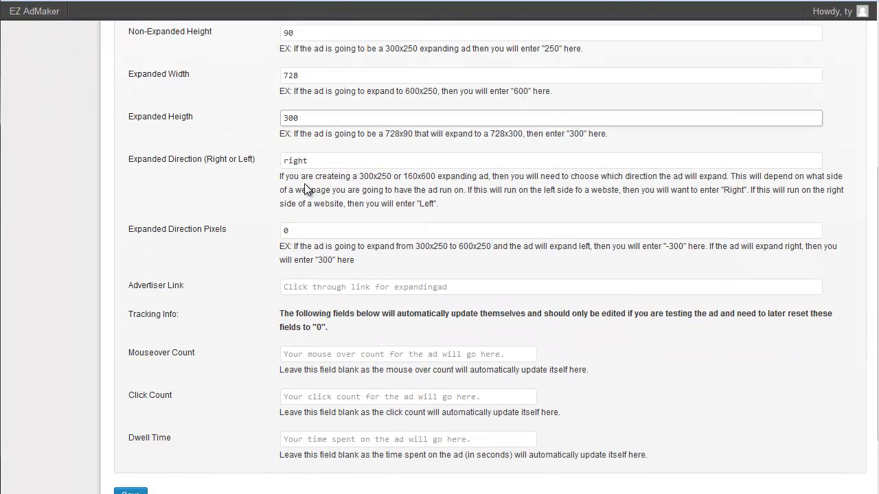
scroll(213, 178, up, 1)
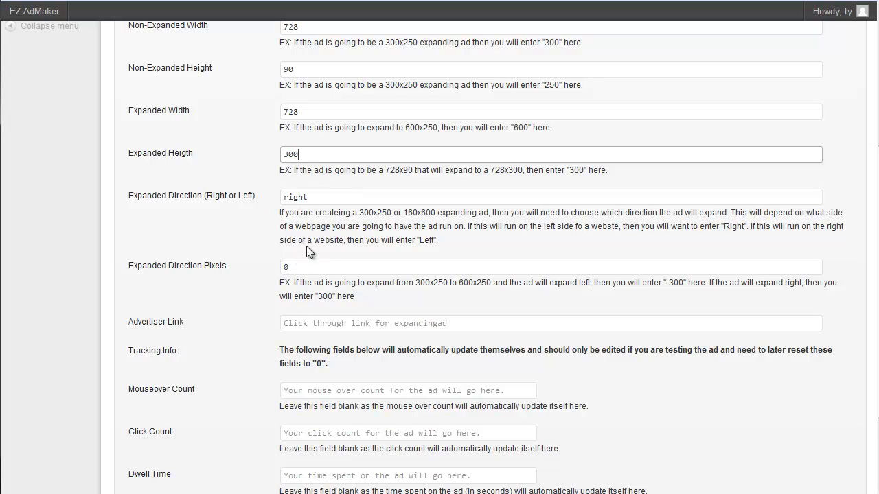
scroll(341, 268, up, 2)
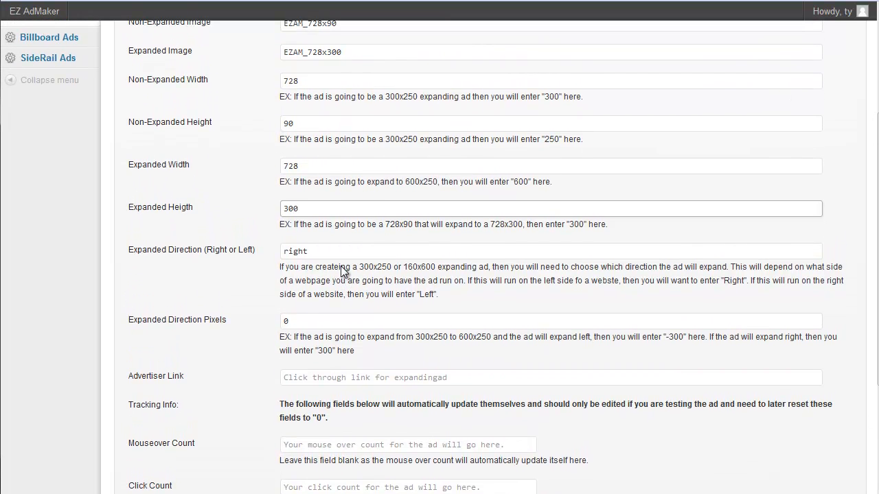
scroll(363, 223, up, 4)
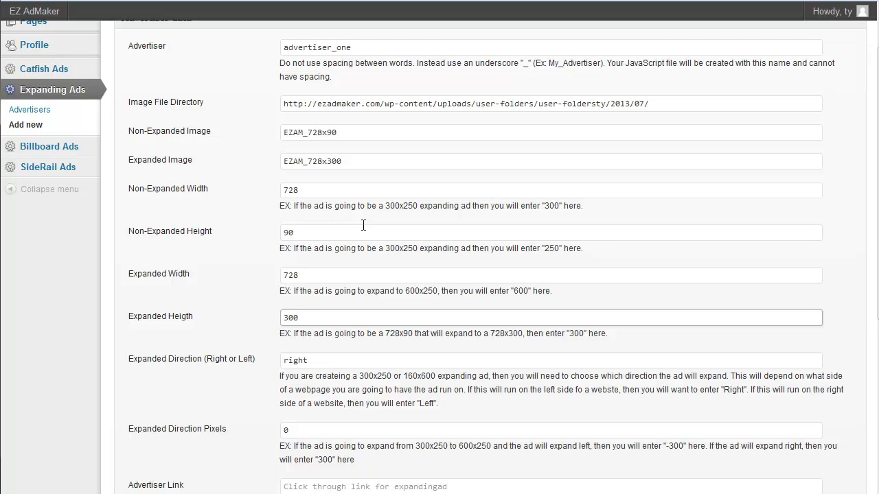
scroll(352, 258, down, 3)
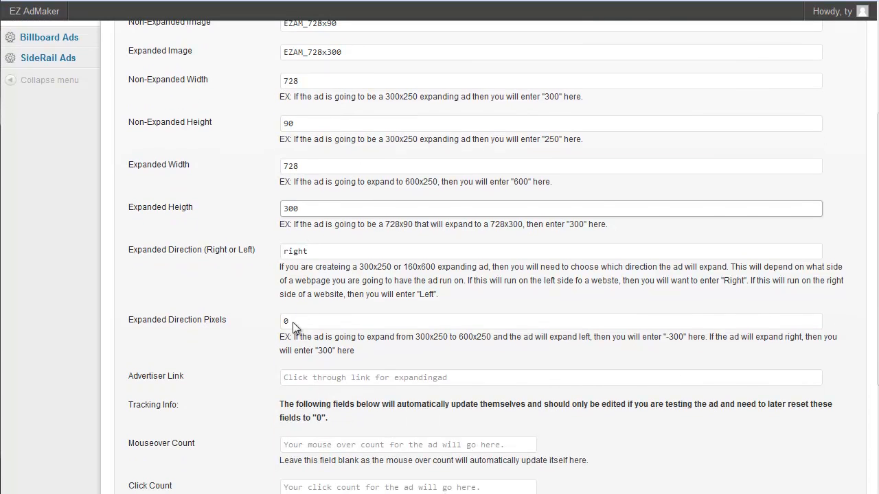
click(350, 376)
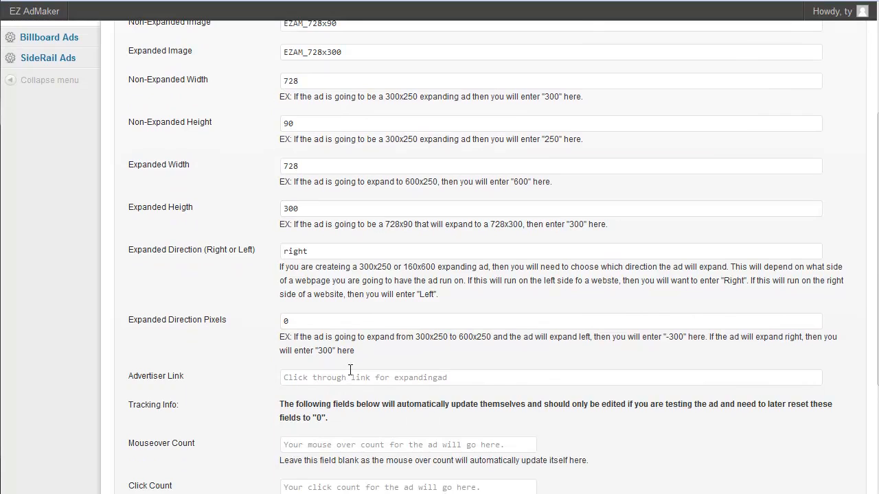
key(Down)
key(Down)
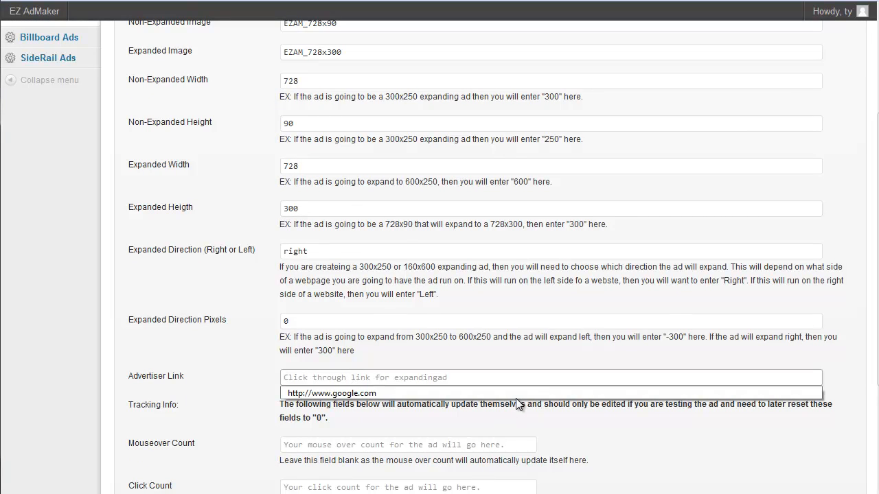
key(Tab)
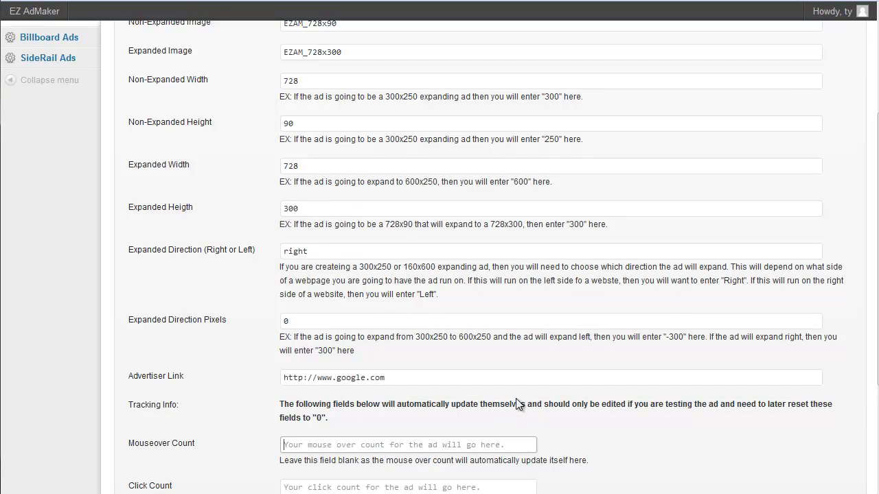
Review the mouseover, click and dwell time tracking fields, leaving them blank, and look back over the filled-in ad settings.
scroll(516, 403, down, 3)
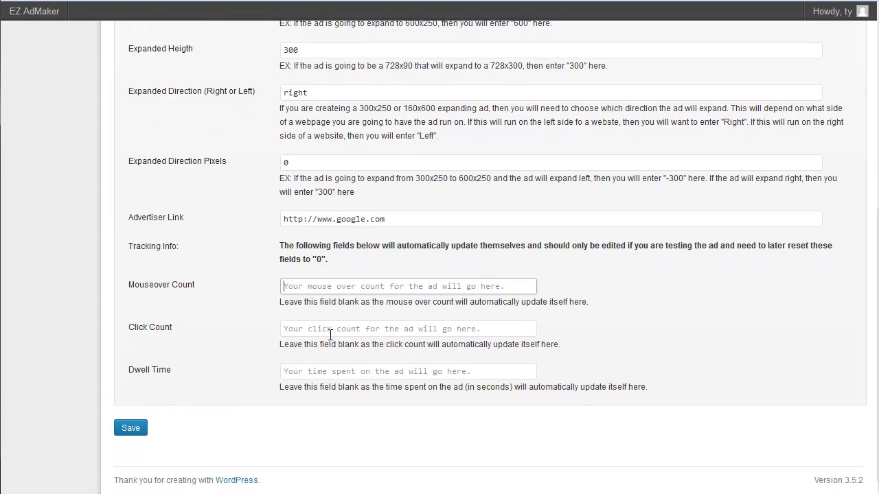
click(274, 321)
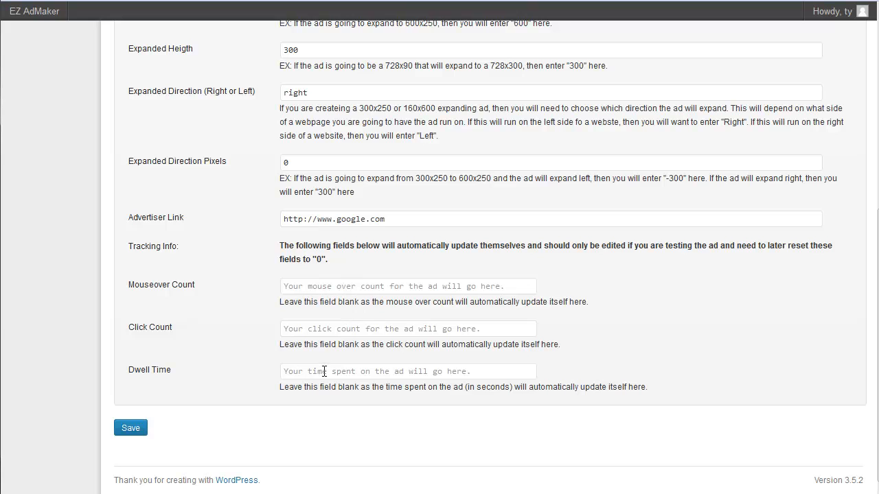
scroll(241, 337, up, 3)
scroll(242, 336, up, 3)
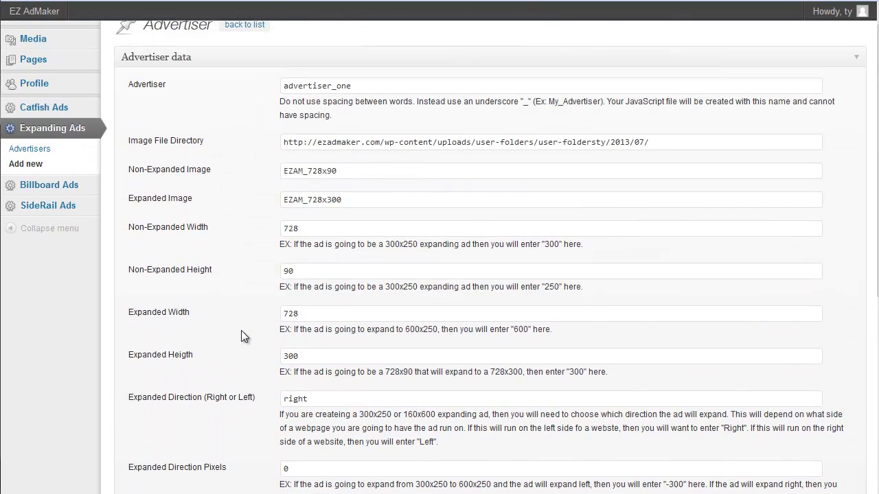
Set the expanding ad's mouseover count, click count and dwell time to 0, and save the advertiser.
scroll(242, 232, down, 3)
scroll(242, 232, down, 3)
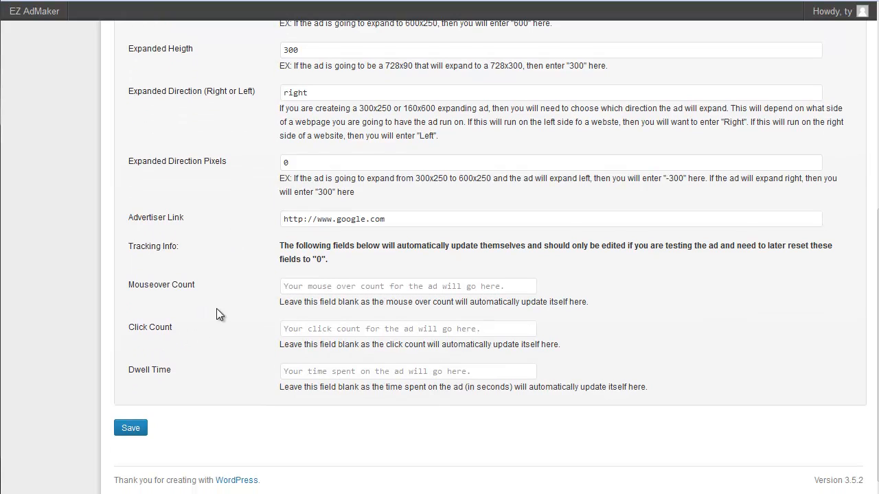
click(132, 427)
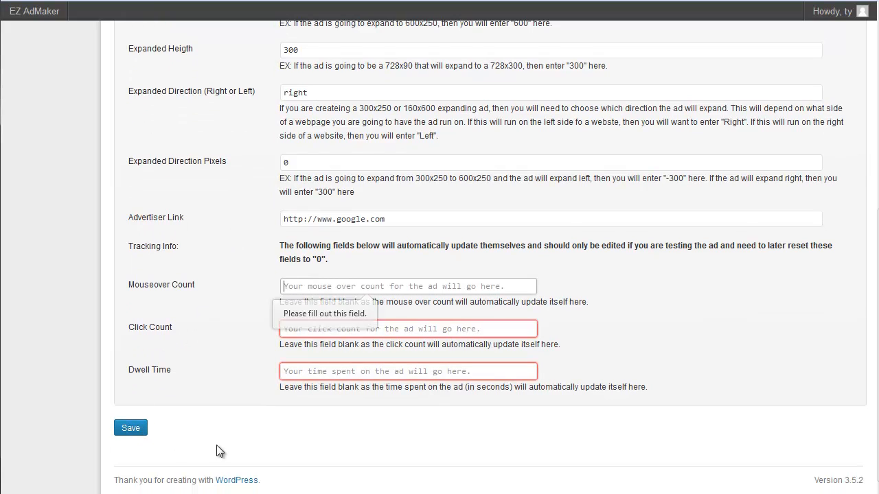
click(298, 298)
click(299, 285)
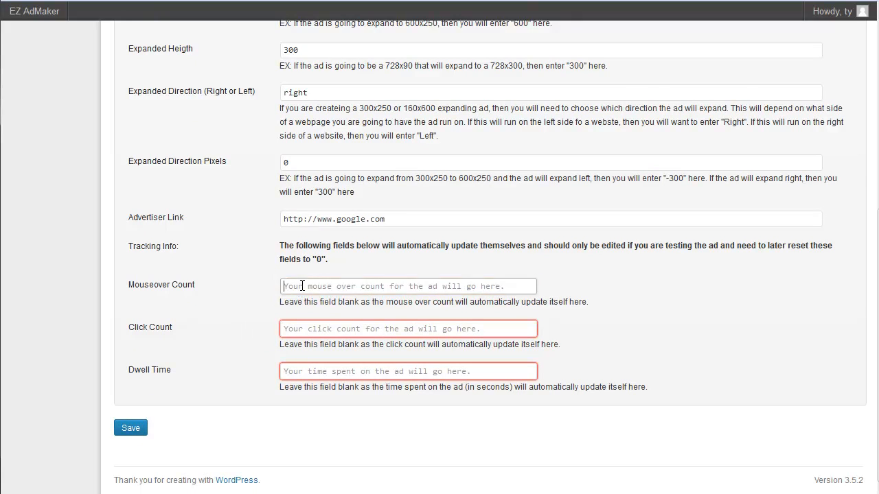
text(0)
click(307, 331)
text(0)
click(313, 367)
text(0)
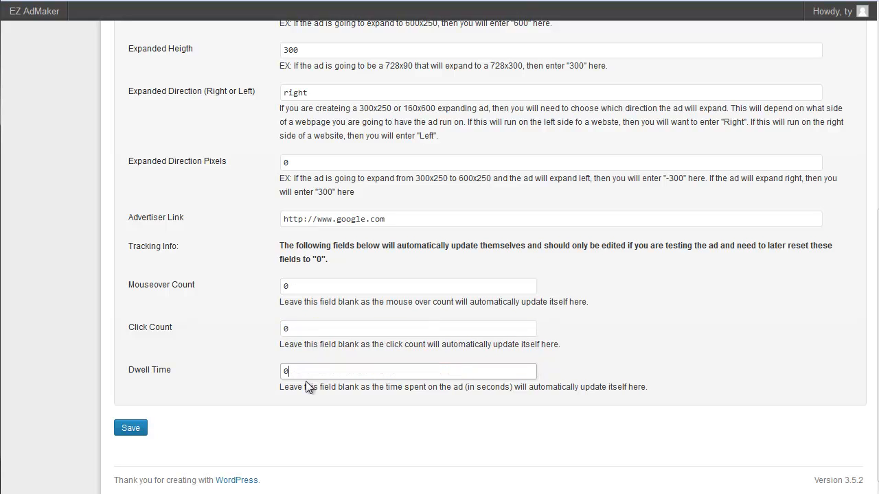
click(141, 429)
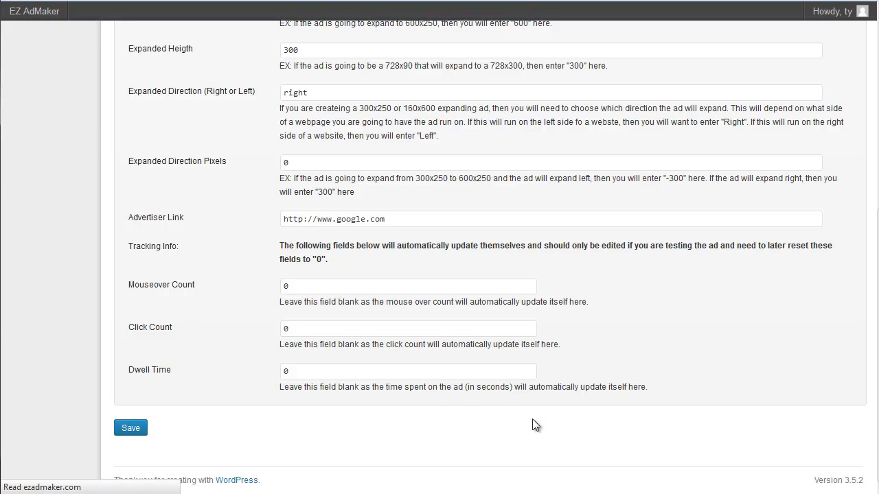
Set the emptied dwell time to 0 and save the advertiser again to create its JavaScript file.
scroll(381, 299, down, 5)
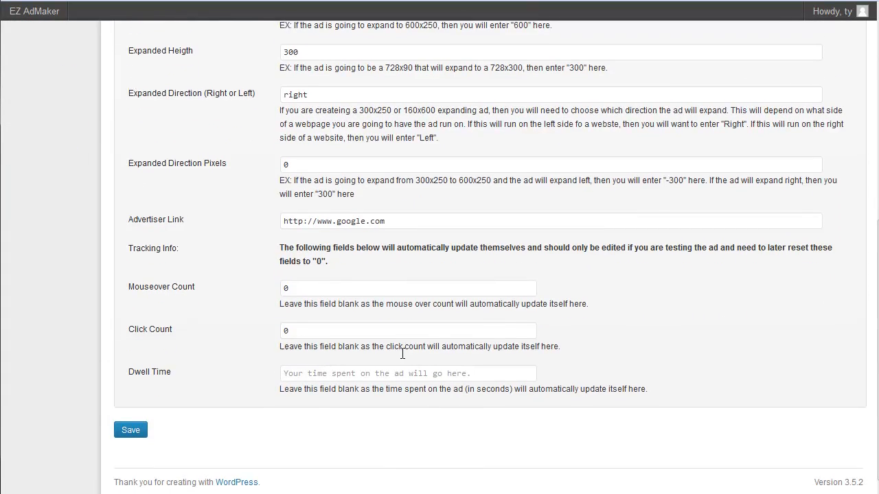
scroll(398, 350, up, 5)
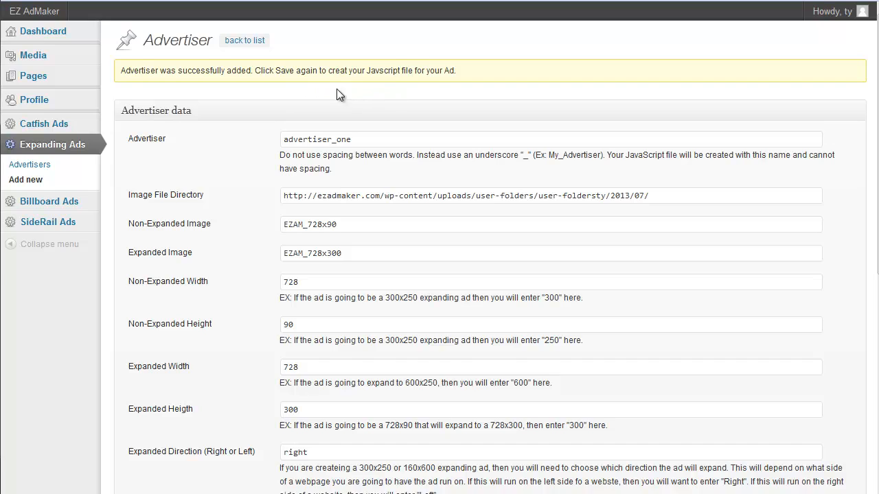
scroll(275, 130, down, 5)
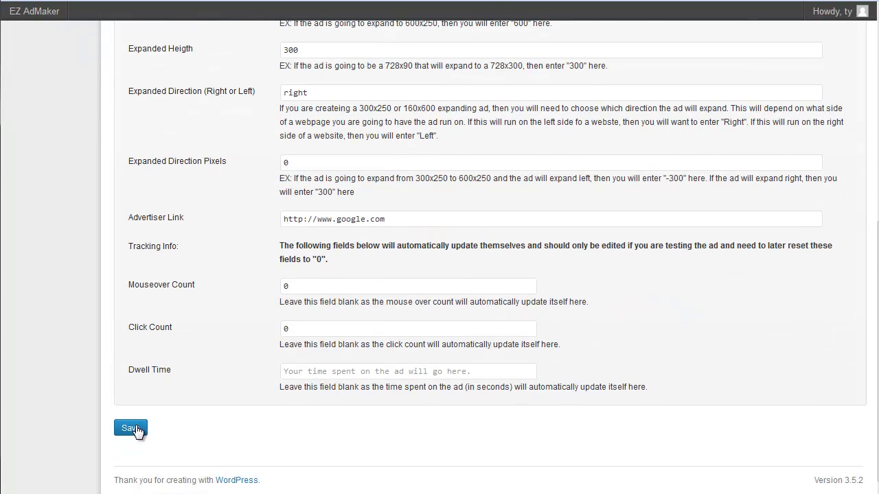
click(137, 430)
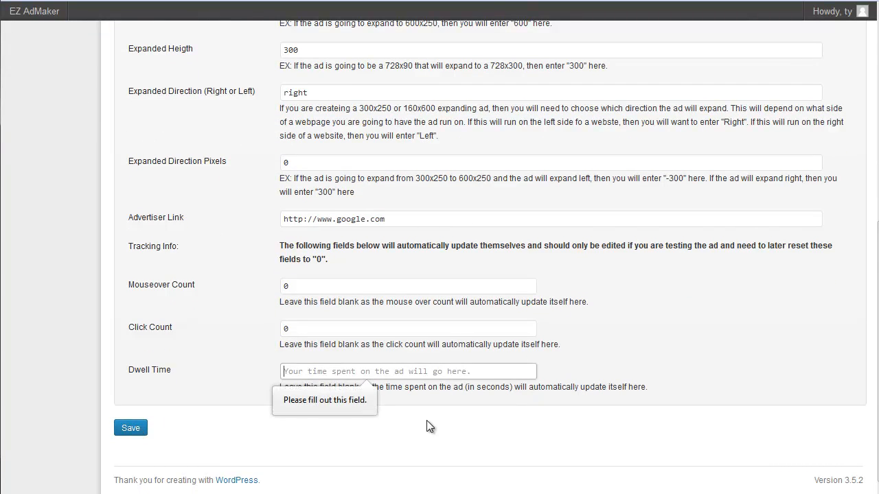
click(341, 371)
click(354, 386)
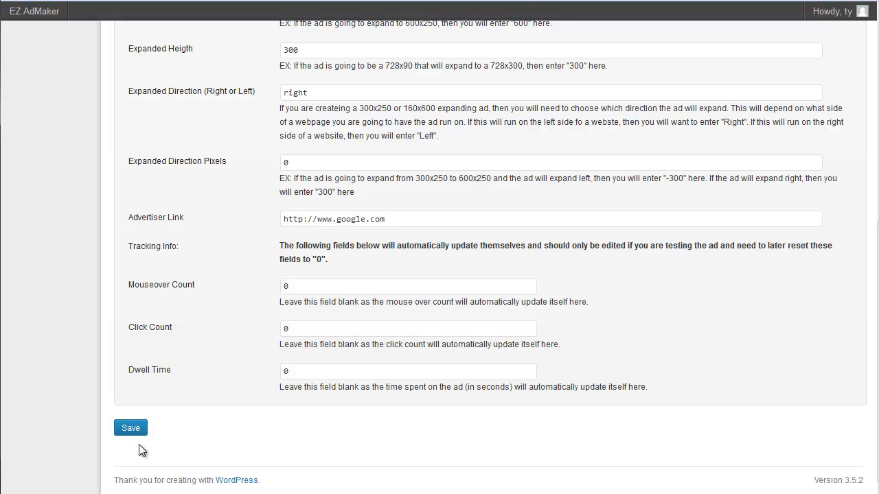
click(130, 427)
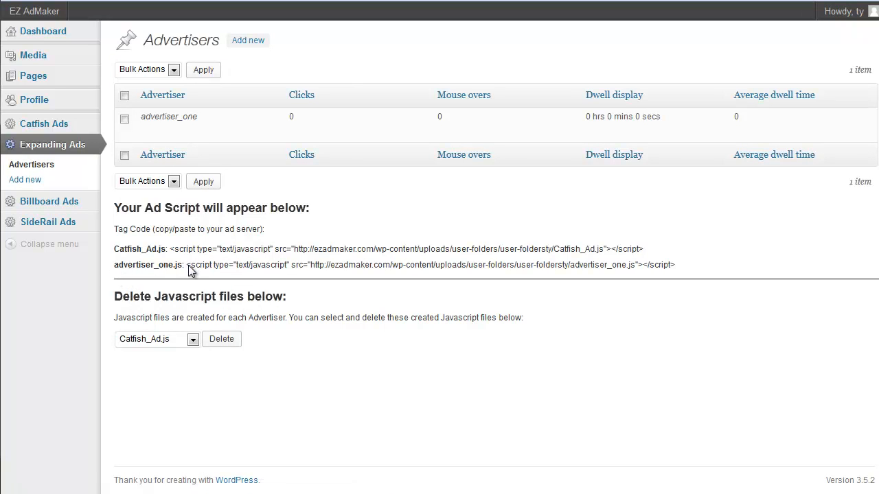
Copy the complete script tag code listed for advertiser_one.js.
drag(187, 268, 675, 270)
key(ctrl+c)
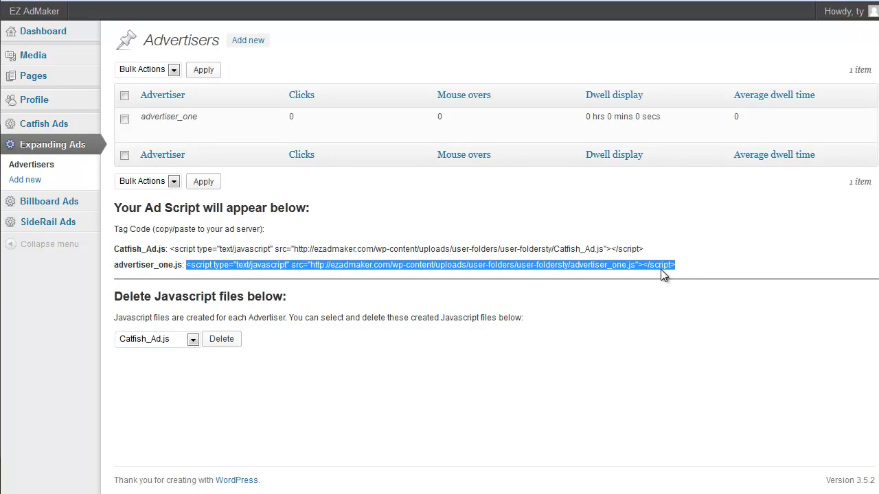
click(663, 273)
Create a new page titled "728x90 Expandable".
mouse_move(55, 79)
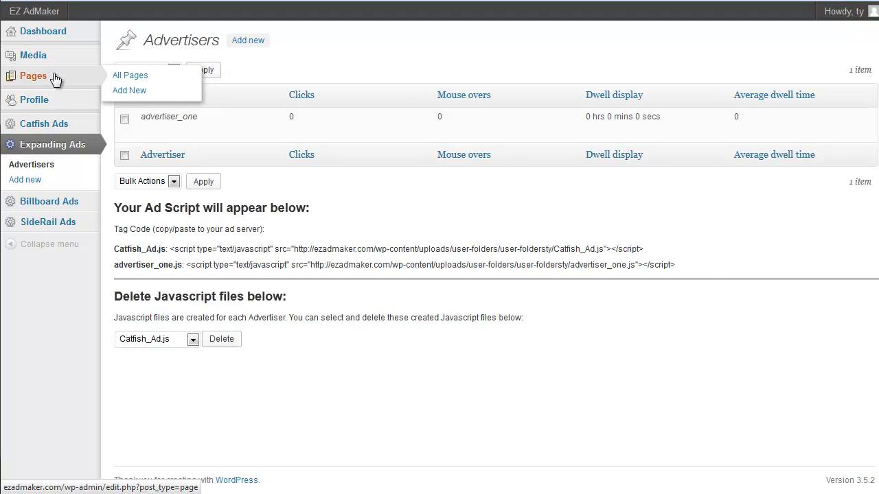
click(129, 69)
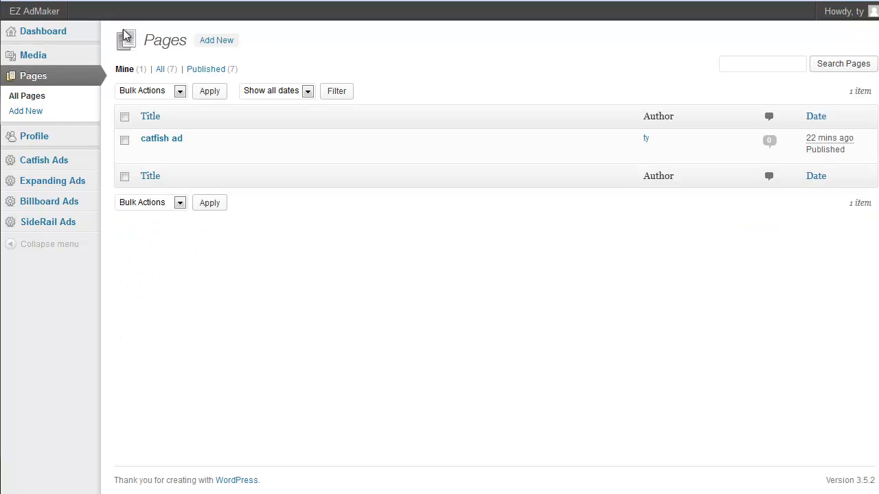
click(218, 40)
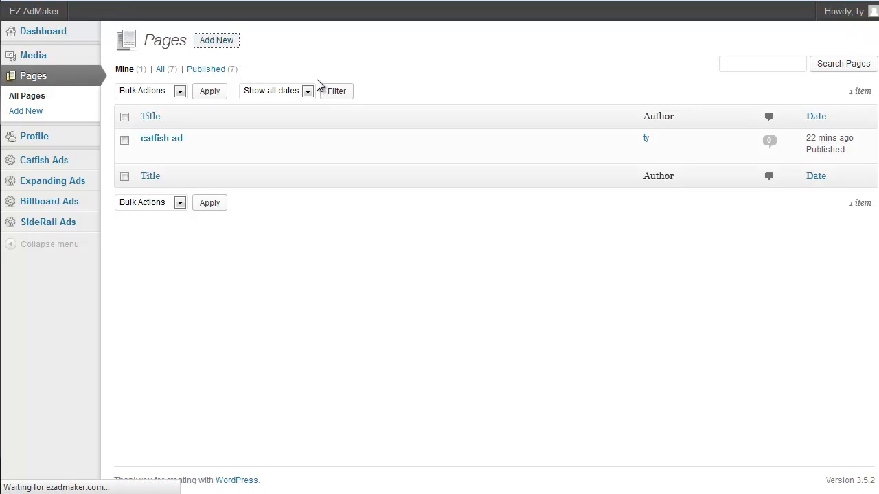
text(7)
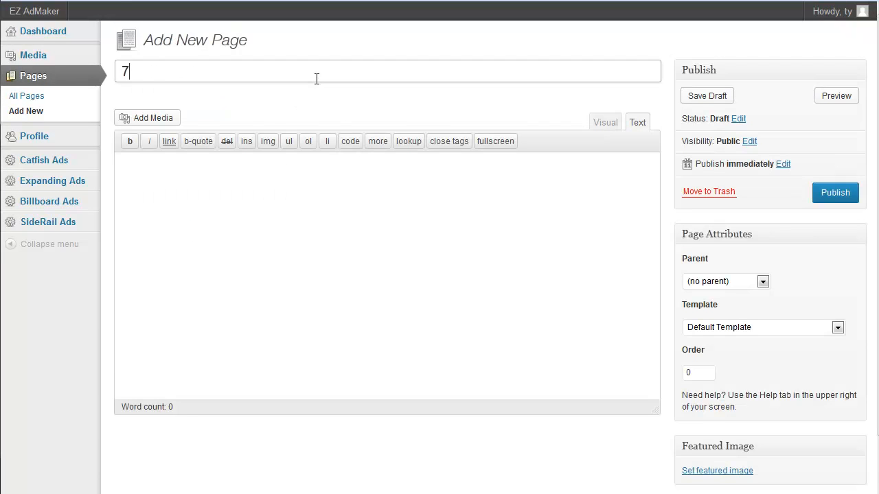
text(28x90 Expandable)
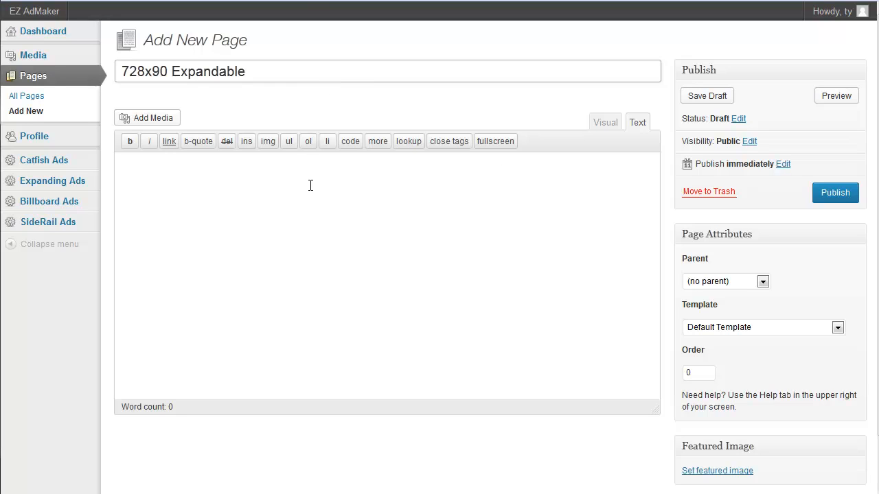
Paste the copied advertiser_one.js script into the page body and assign the 728x90 Template to the page.
click(607, 173)
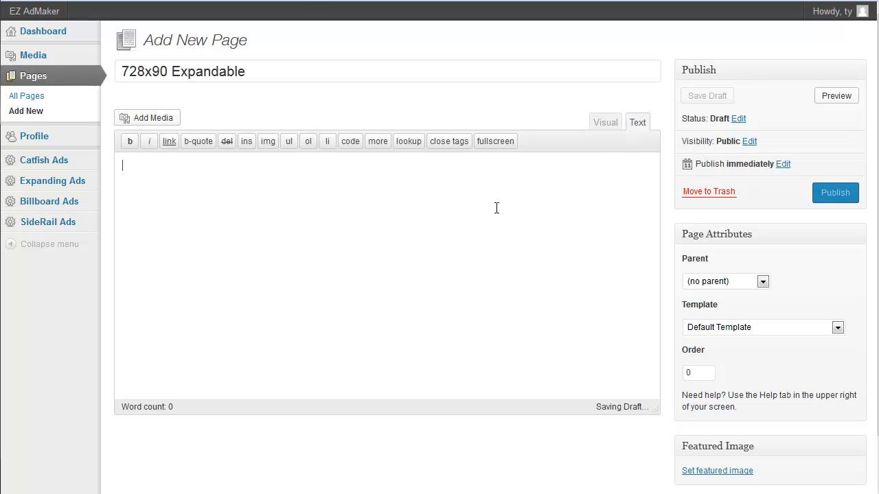
key(ctrl+v)
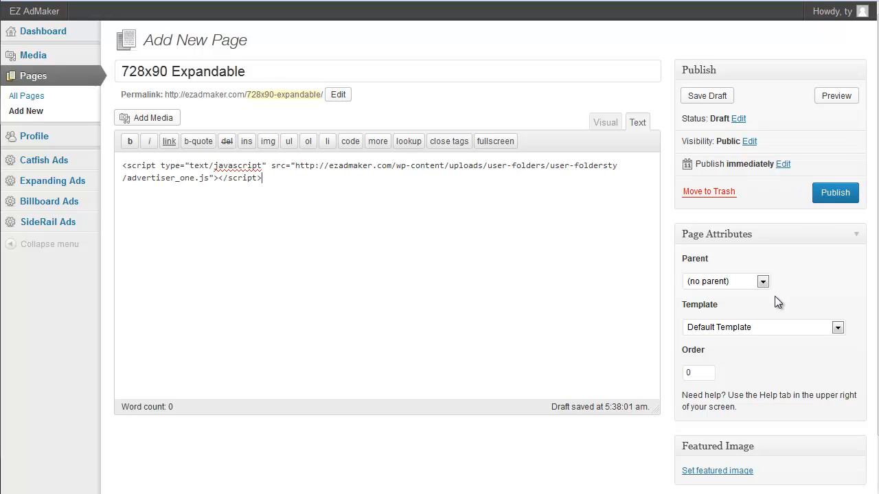
click(766, 328)
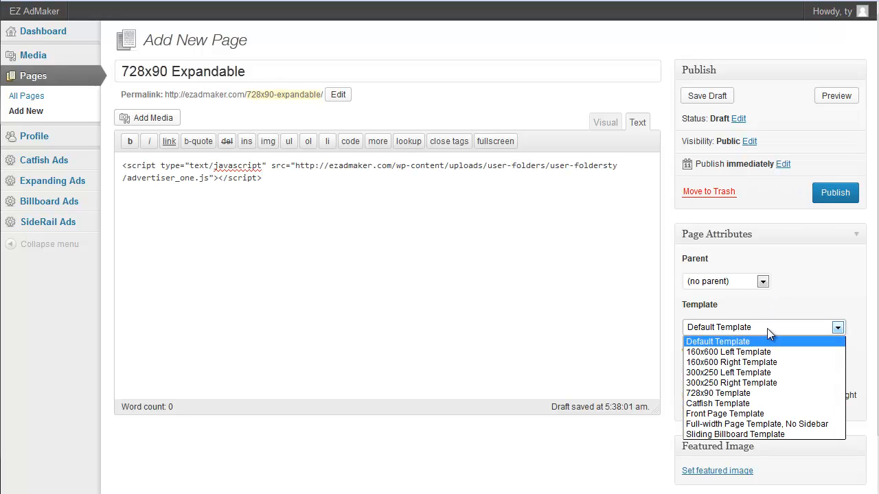
click(758, 395)
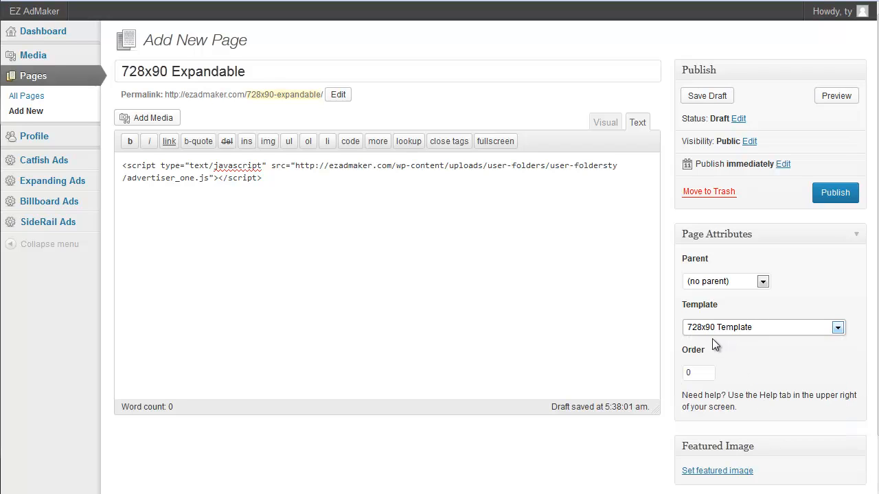
Publish the 728x90 Expandable page and view it in a new browser tab.
click(832, 195)
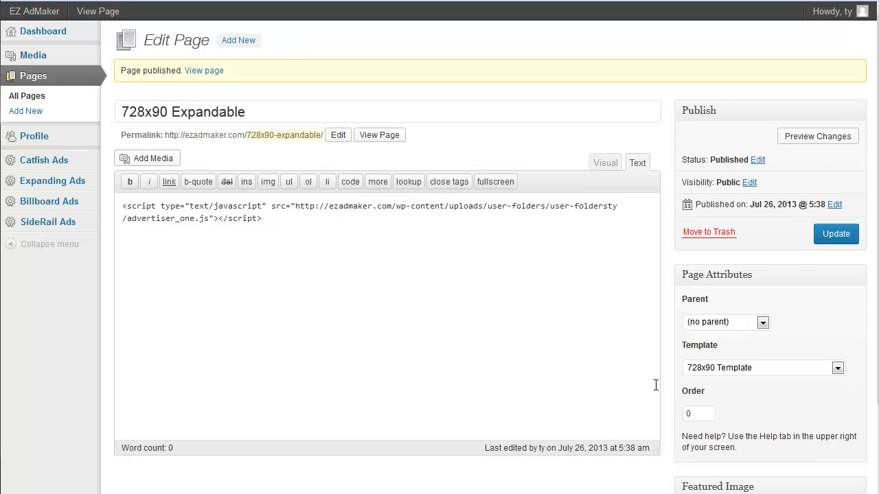
click(383, 136)
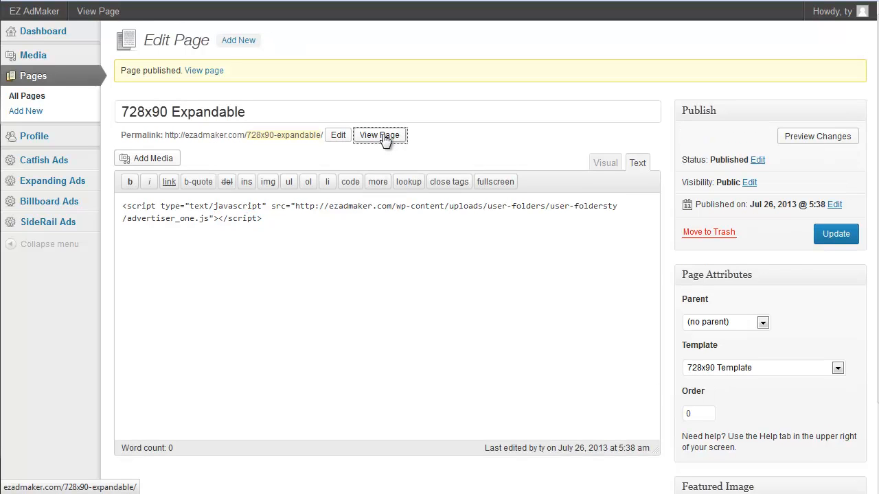
right_click(384, 138)
click(412, 145)
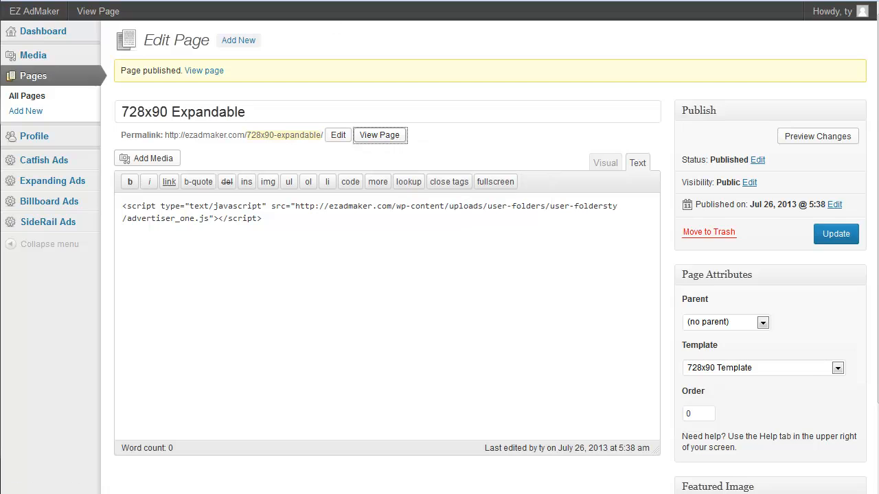
key(ctrl+Tab)
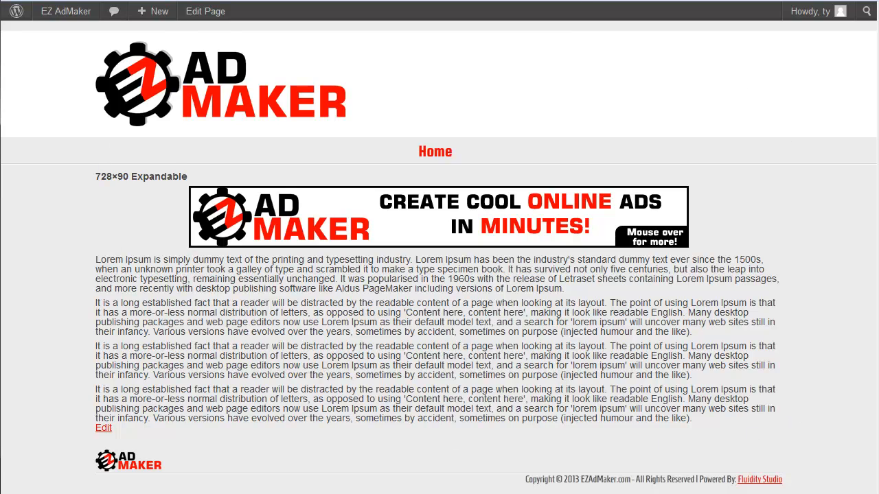
Test the ad's mouseover expansion on the published page and refresh the Advertisers list to check mouse overs and dwell time.
click(62, 0)
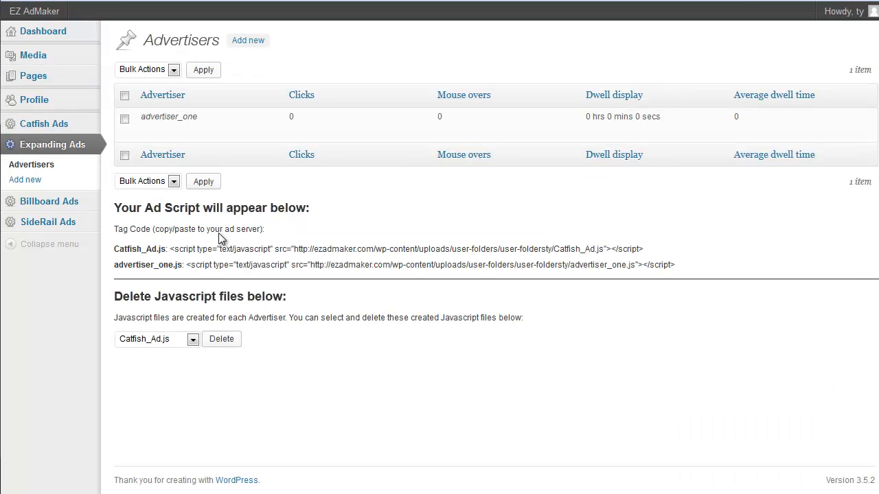
mouse_move(170, 134)
key(ctrl+Tab)
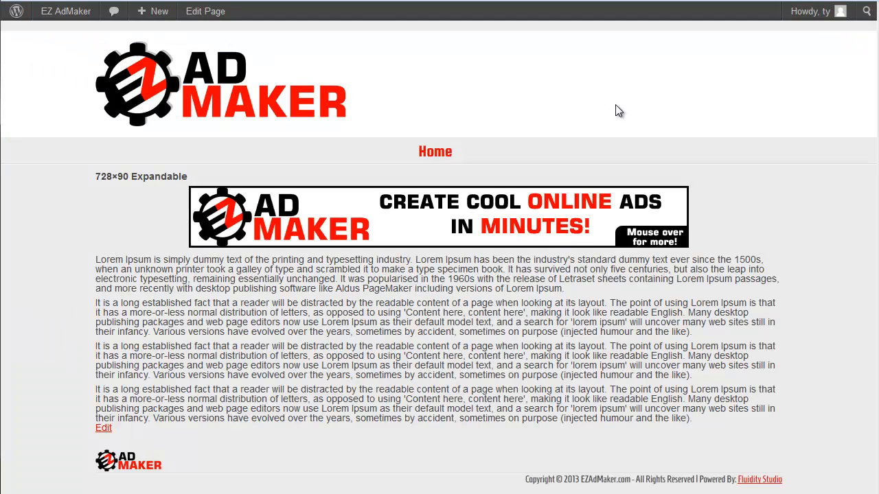
mouse_move(444, 221)
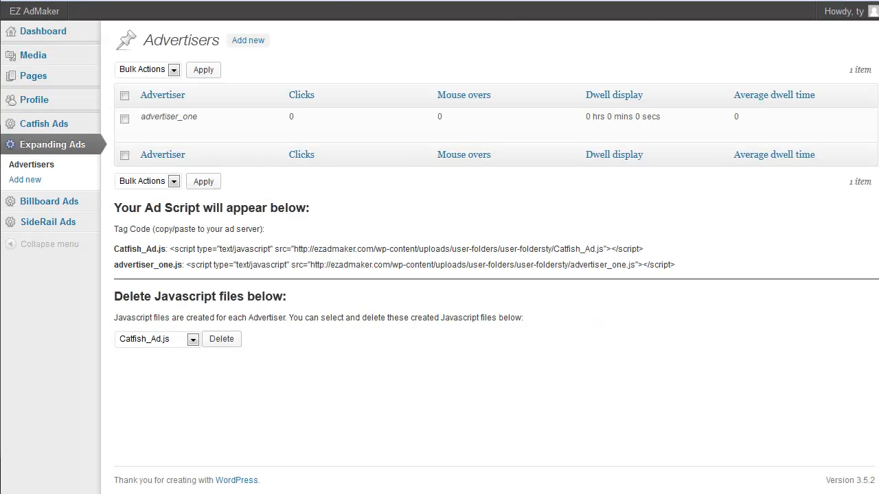
key(F5)
mouse_move(651, 131)
Expand the ad on the test page, follow its advertiser link, and refresh the Advertisers list to check the click count.
key(ctrl+Tab)
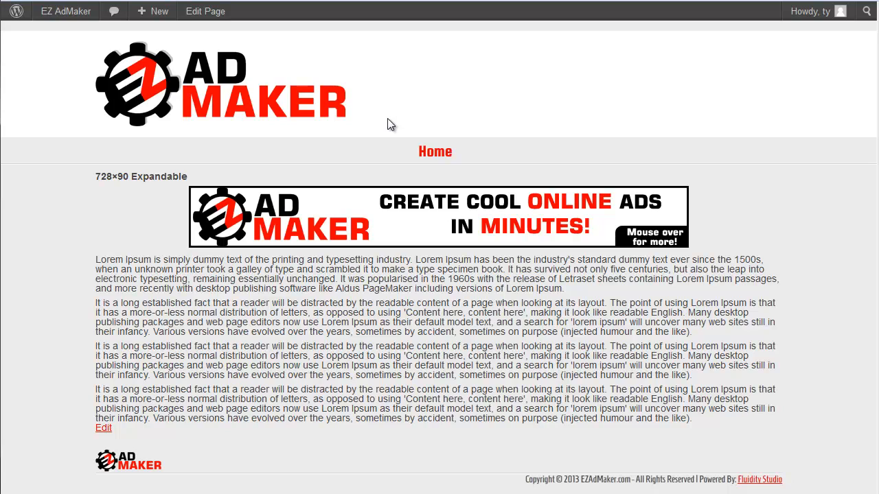
mouse_move(383, 226)
mouse_move(363, 218)
click(363, 268)
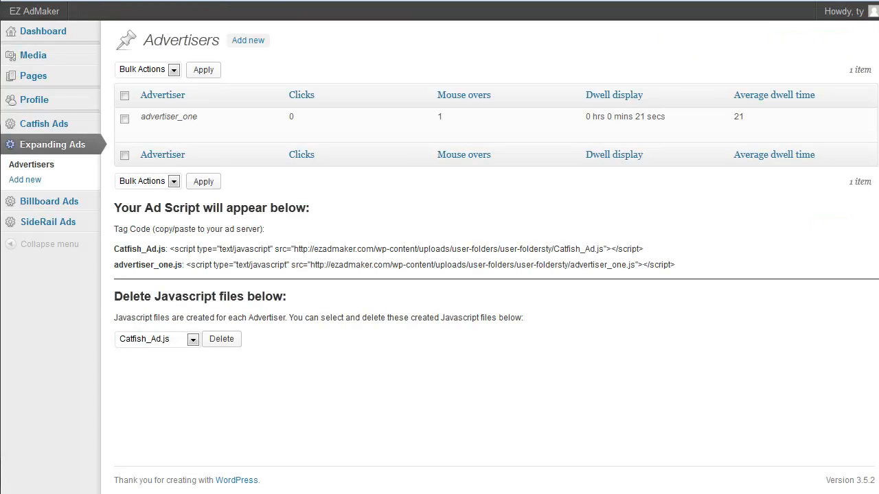
key(F5)
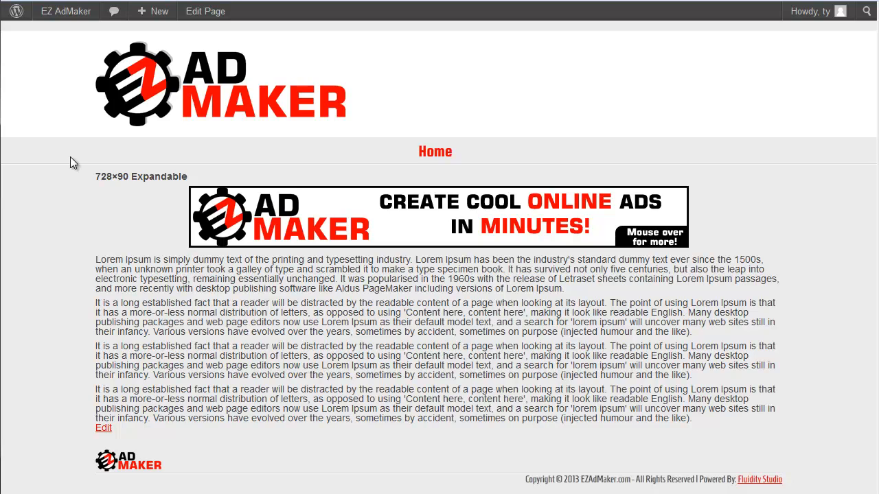
click(66, 11)
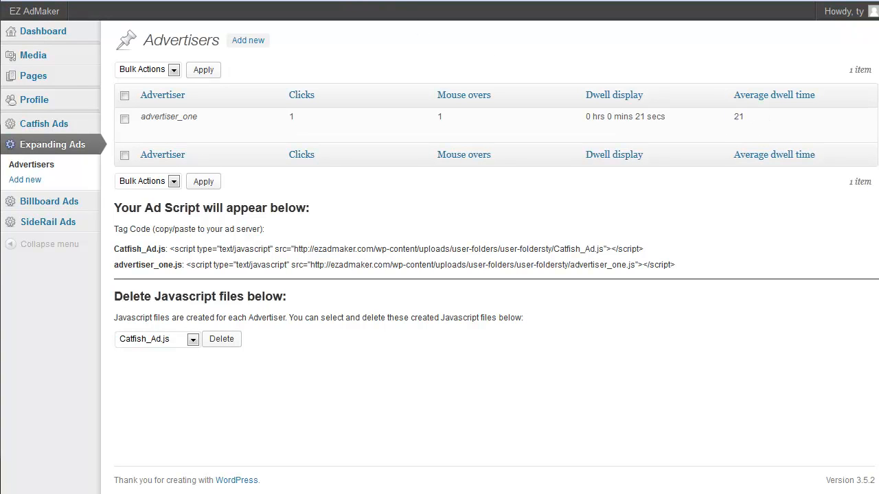
Trigger the ad's mouseover expansion once more and refresh the Advertisers list to check advertiser_one's average dwell time.
mouse_move(397, 126)
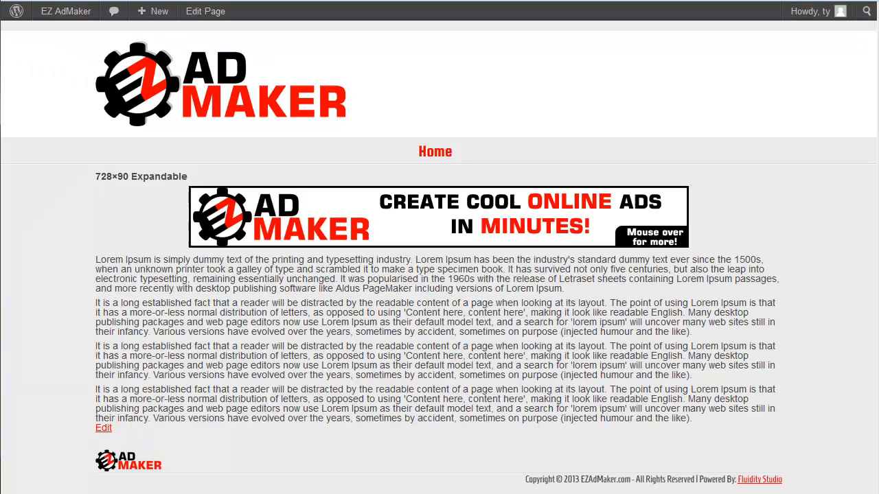
mouse_move(354, 223)
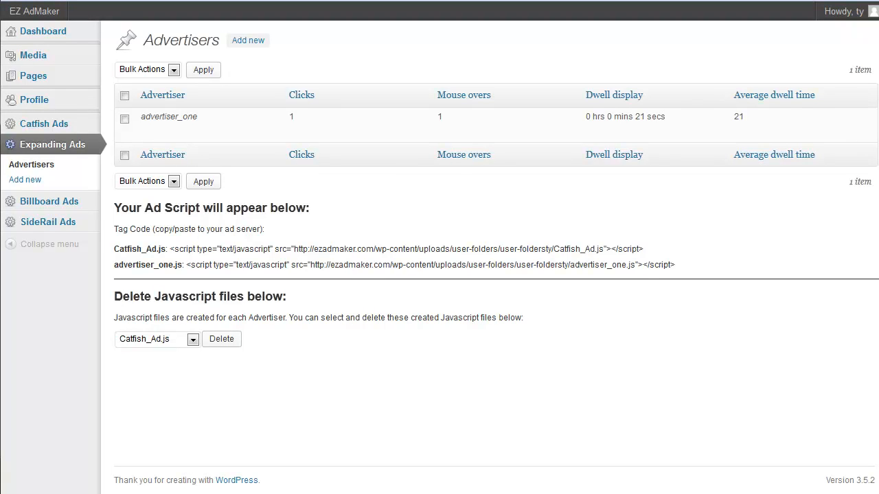
key(F5)
double_click(738, 117)
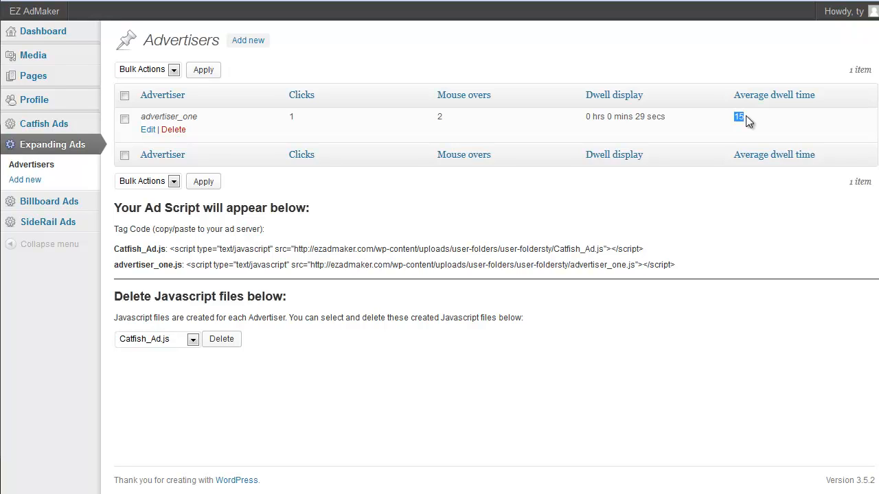
Add a new expanding-ad advertiser named advertiser_two, using the previously used 2013/07 upload folder as its image file directory.
click(449, 115)
click(256, 44)
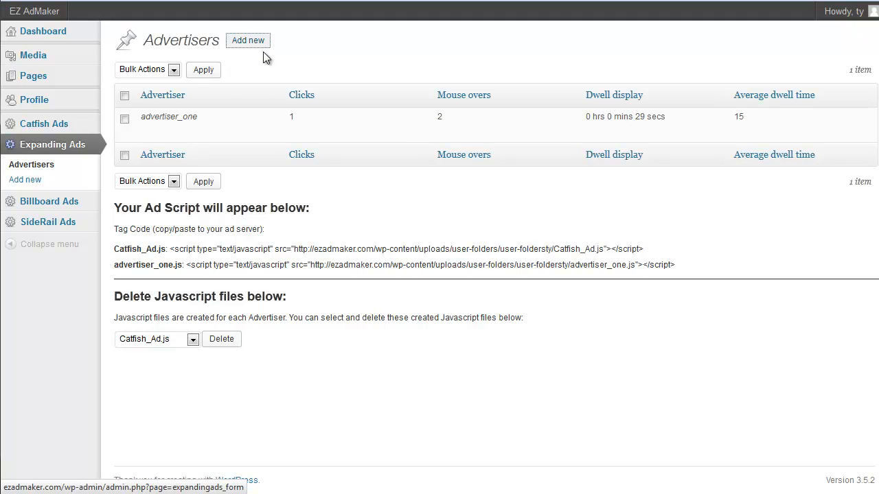
click(355, 102)
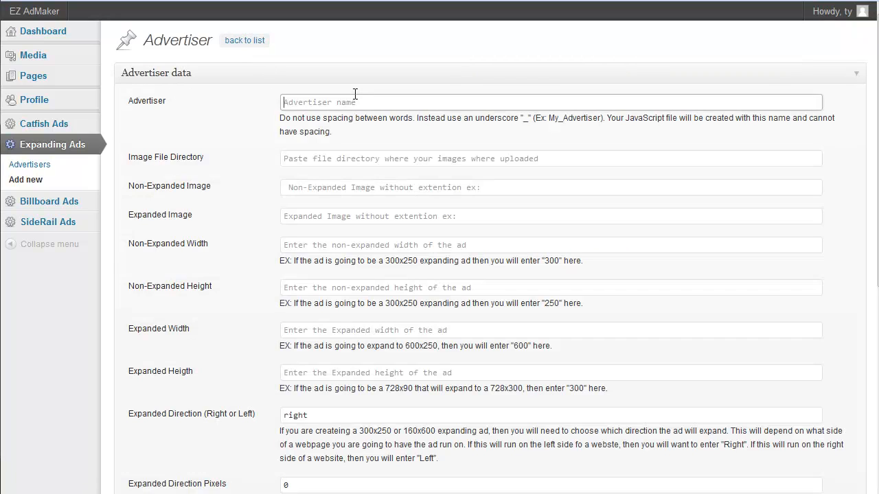
text(ad)
key(Down)
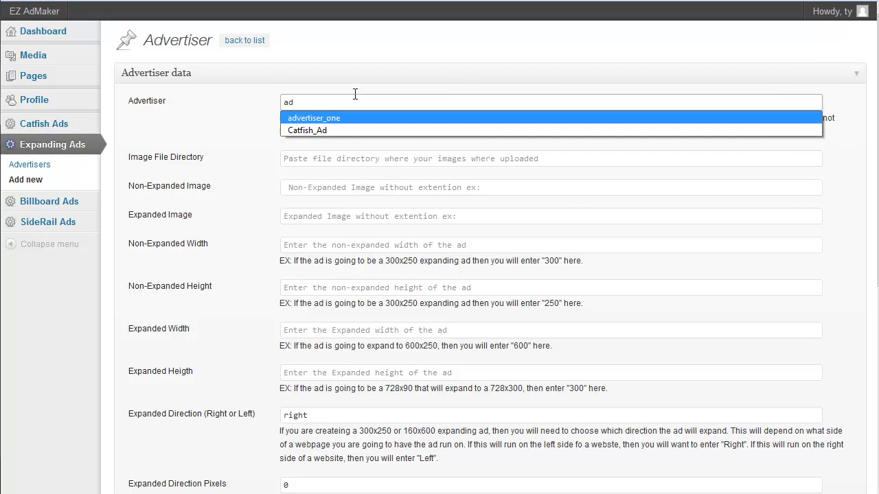
key(Return)
key(BackSpace)
key(BackSpace)
key(BackSpace)
text(two)
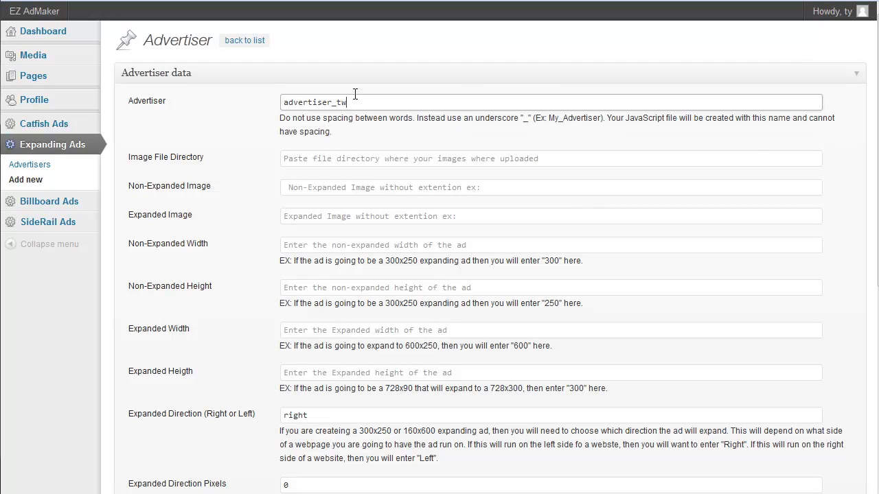
click(385, 158)
click(410, 178)
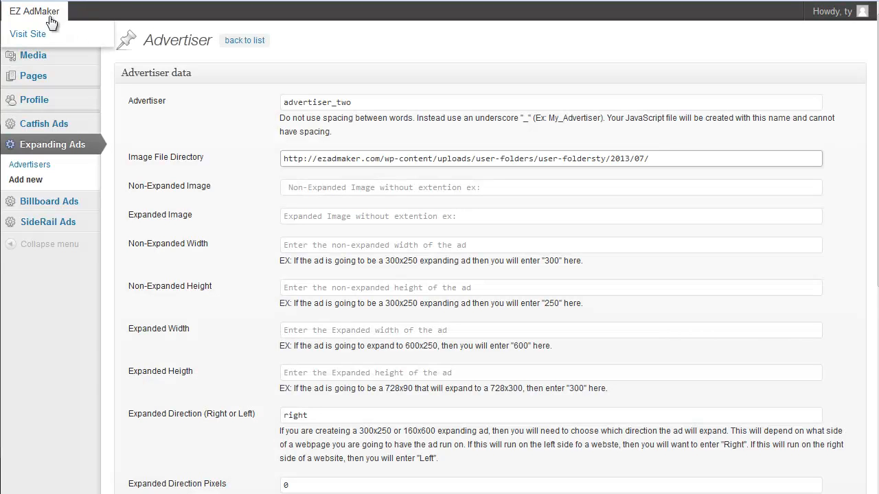
Open the media library in a separate browser tab and upload the images EZAM_300x250 and EZAM_600x250.
right_click(72, 62)
click(89, 73)
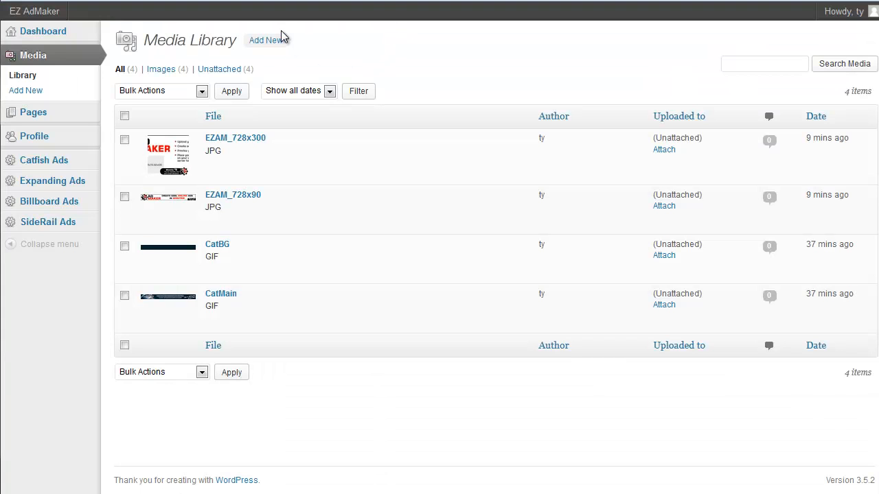
click(265, 40)
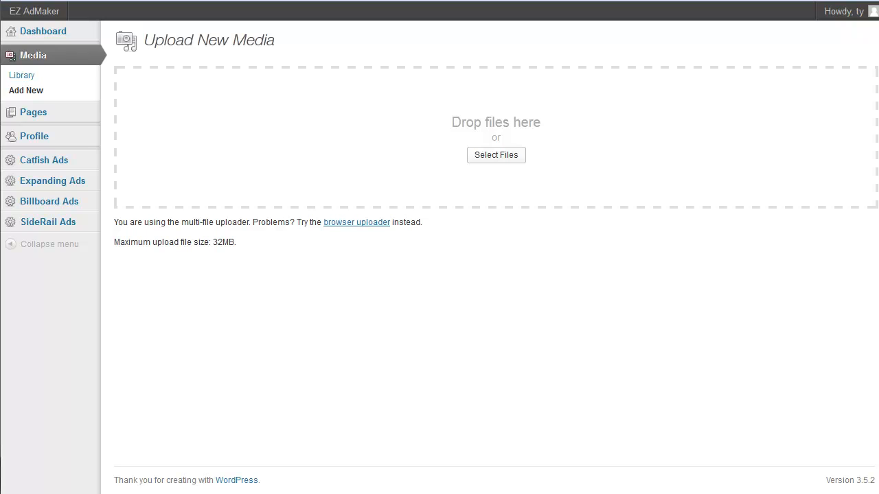
drag(445, 119, 433, 141)
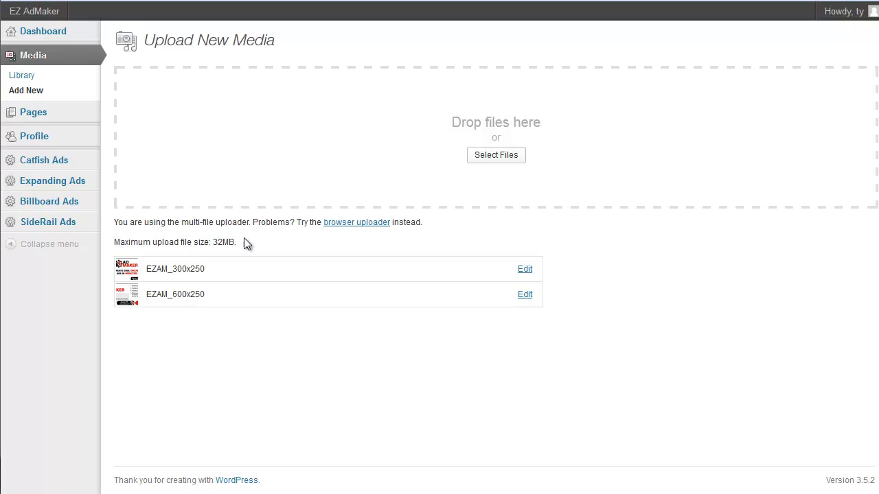
Copy the name of the uploaded 300x250 image and enter EZAM_300x250 as advertiser_two's non-expanded image.
drag(222, 269, 151, 274)
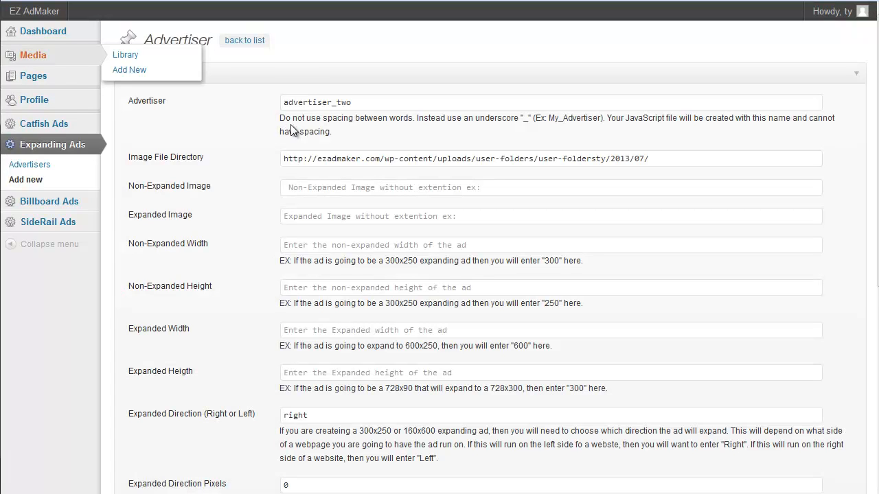
click(300, 187)
text(EZAM_300x250)
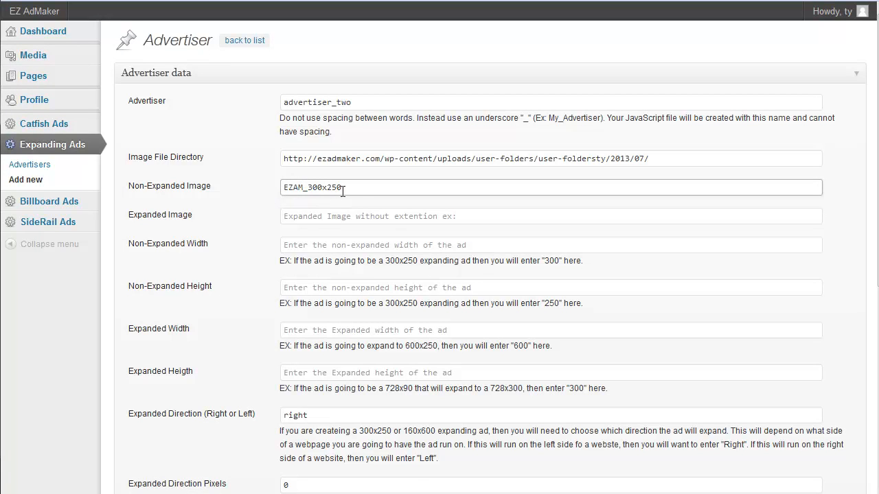
Set advertiser_two's expanded image to EZAM_600x250.
click(337, 219)
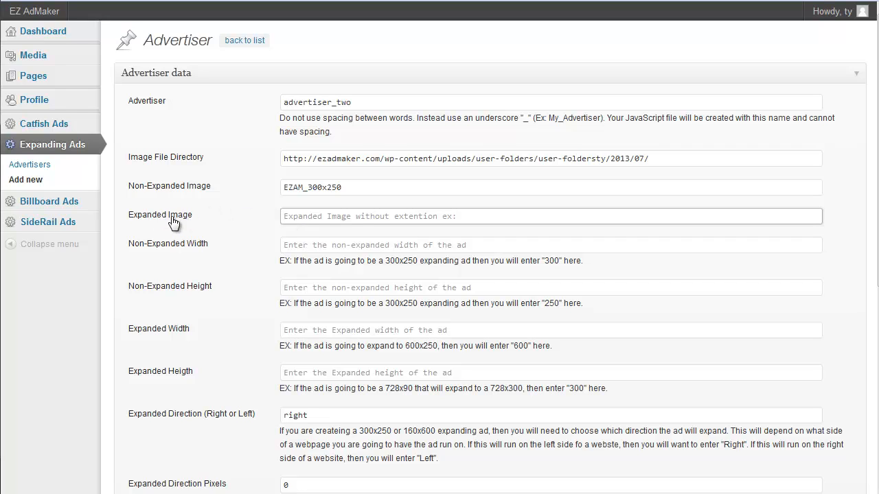
text(EZAM_300x250)
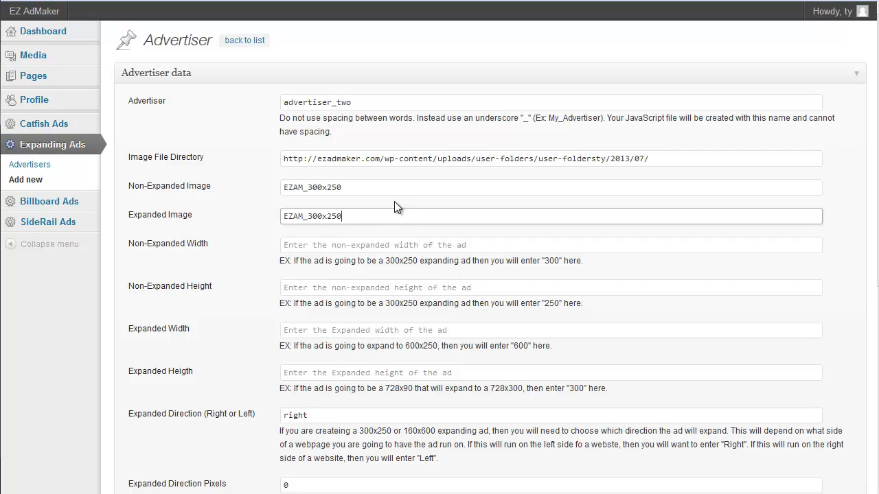
key(BackSpace)
key(BackSpace)
key(BackSpace)
key(BackSpace)
key(BackSpace)
key(BackSpace)
key(BackSpace)
text(600x250)
Set the ad's non-expanded width to 300 and non-expanded height to 250.
click(412, 245)
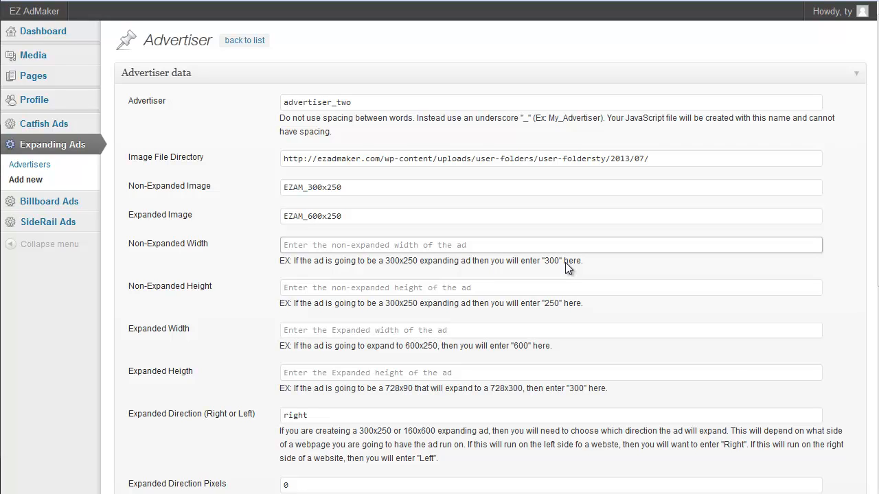
text(300)
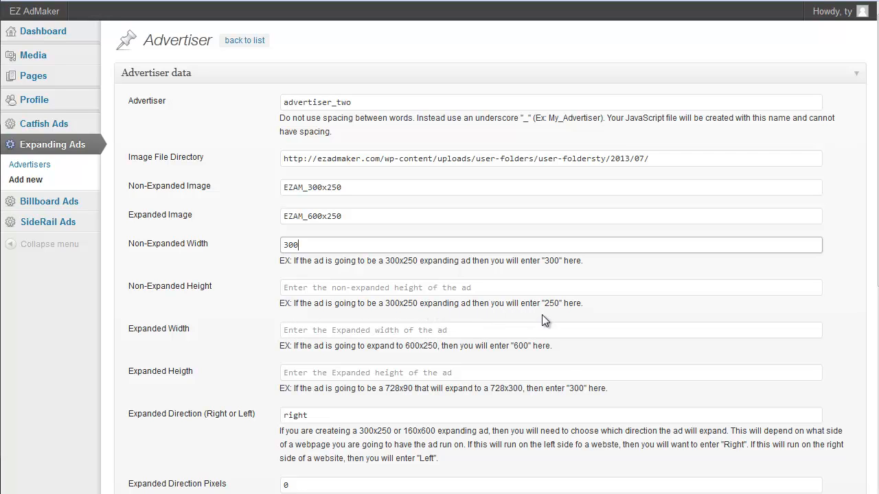
click(502, 291)
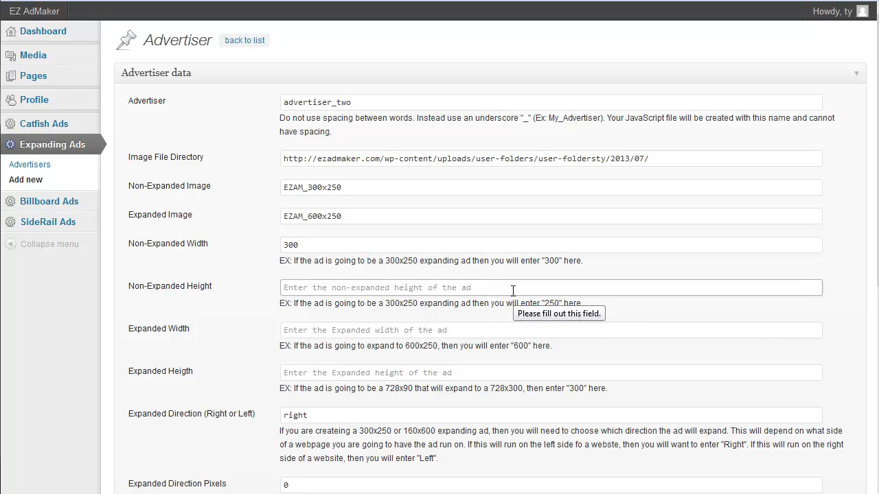
text(6)
key(BackSpace)
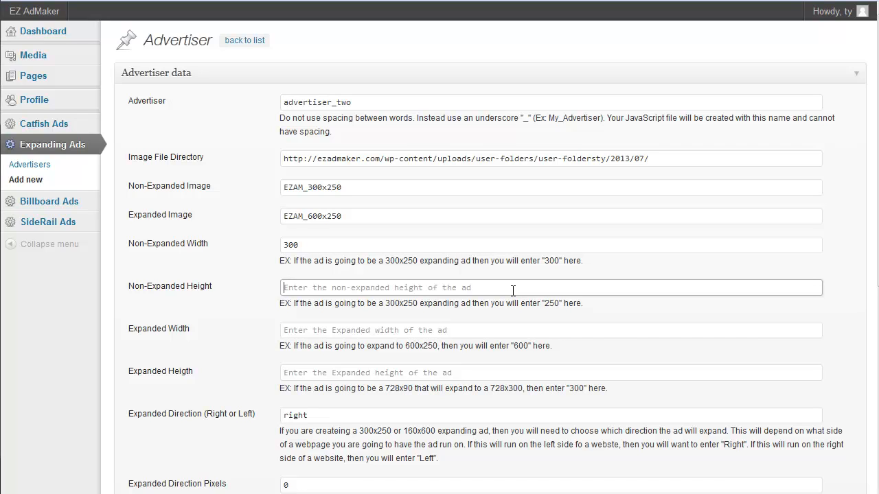
text(250)
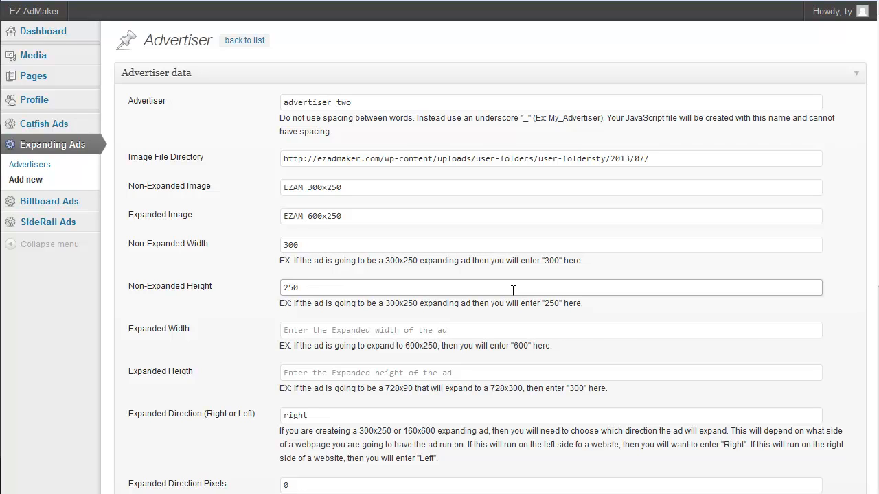
Set the ad's expanded width to 600 and expanded height to 250.
key(Tab)
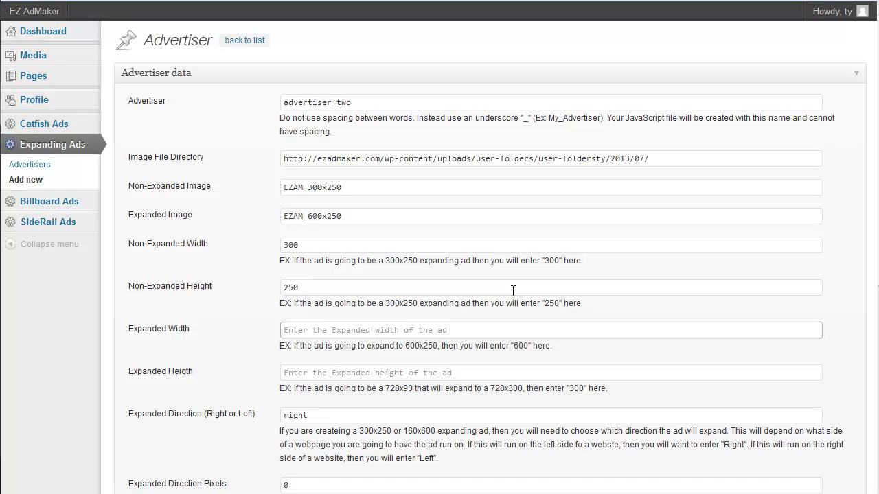
text(600)
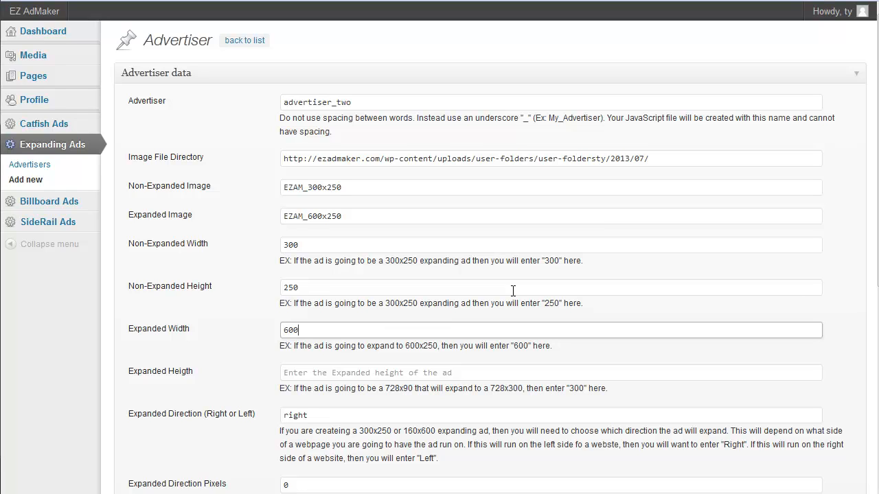
key(Tab)
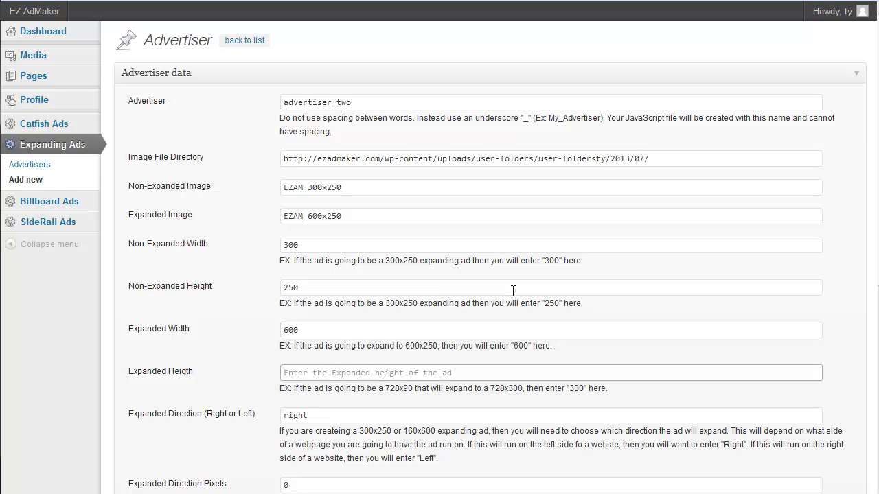
text(25)
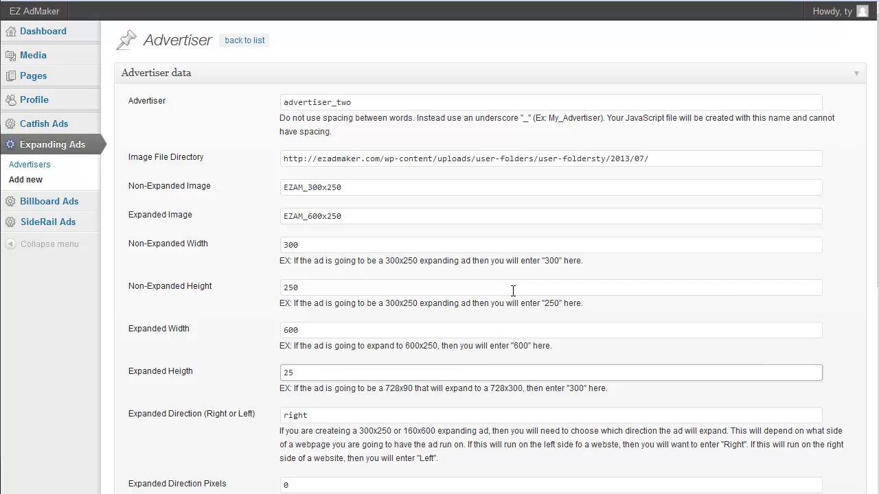
text(0)
scroll(371, 371, down, 3)
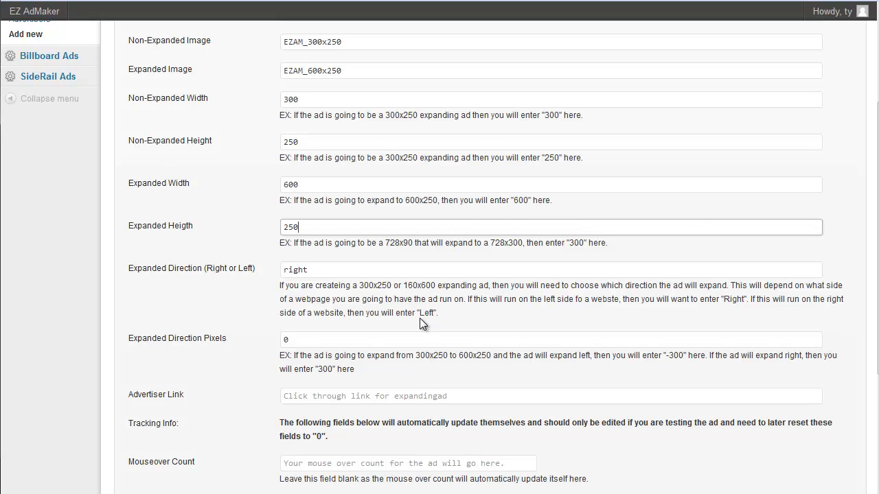
click(399, 339)
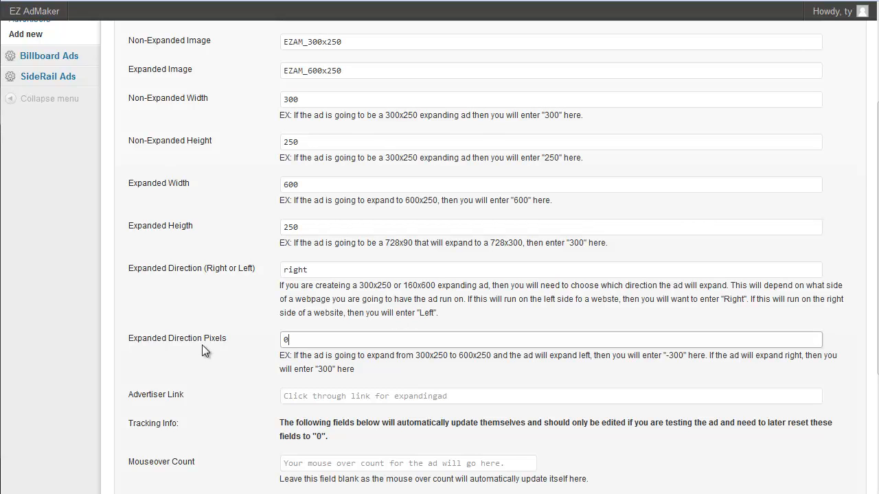
key(BackSpace)
text(300)
click(305, 396)
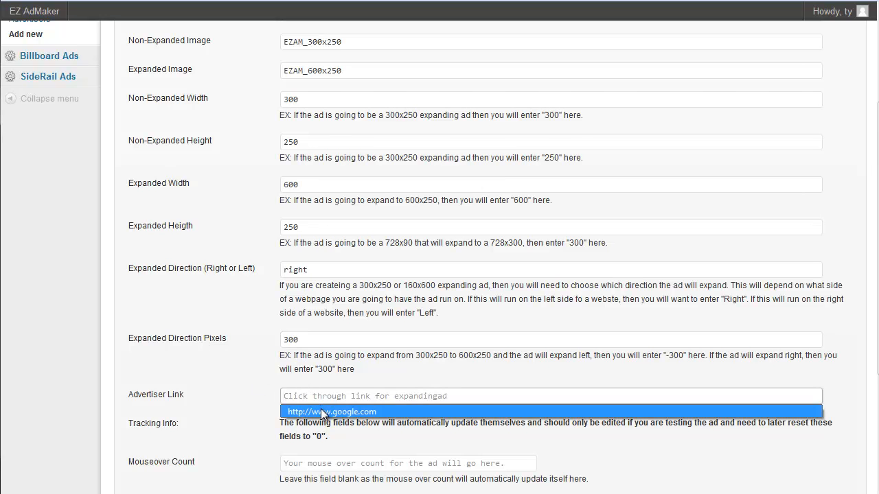
click(324, 411)
Set the mouseover count, click count and dwell time to 0, and save the advertiser.
scroll(334, 433, down, 5)
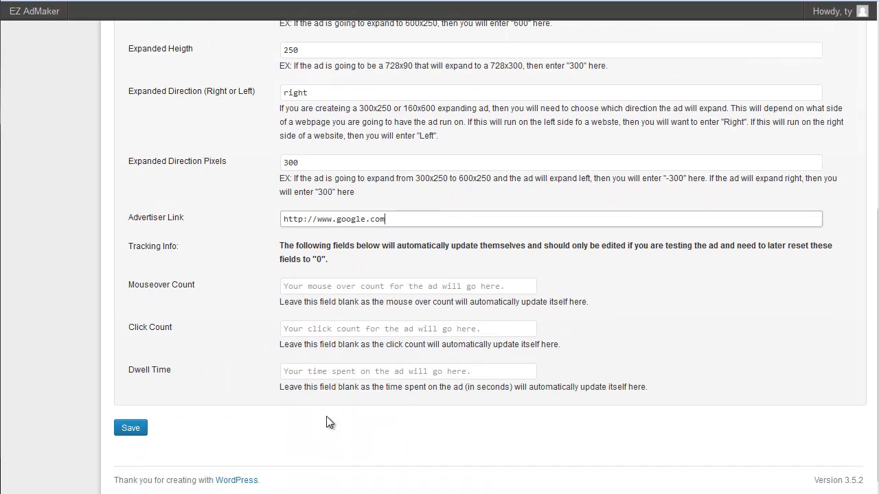
click(299, 286)
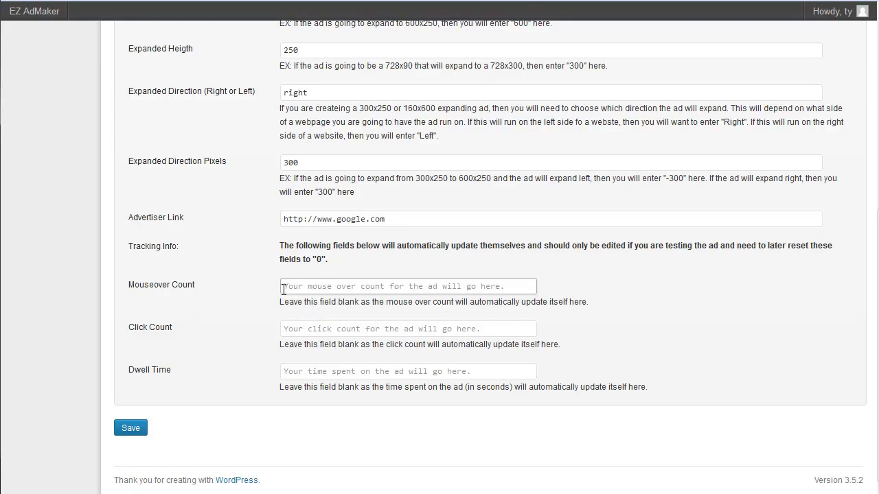
click(285, 292)
click(296, 324)
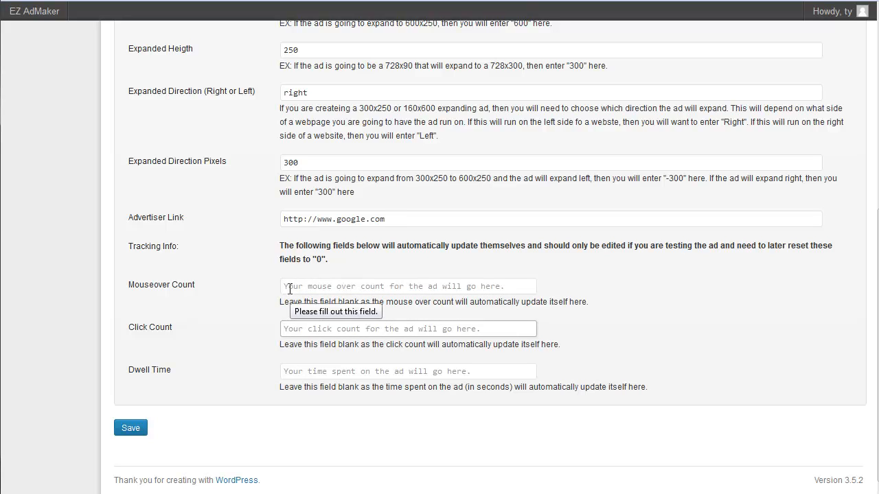
click(289, 288)
text(0)
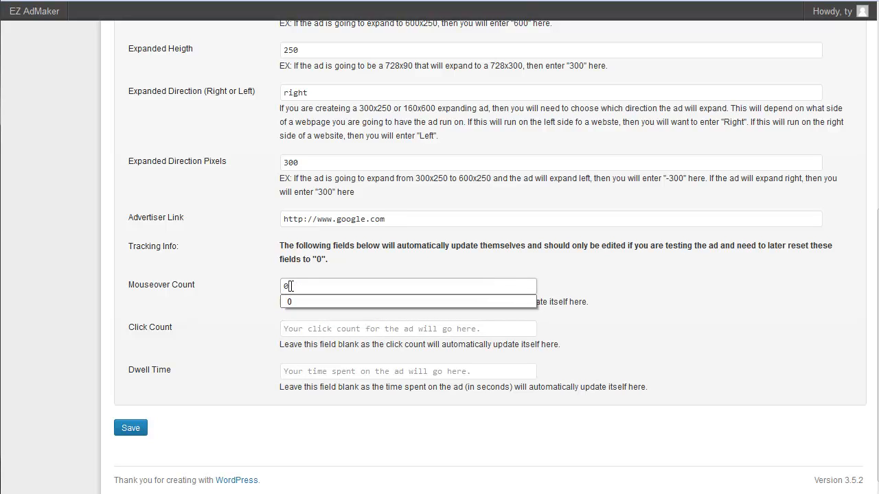
click(297, 326)
text(0)
click(302, 365)
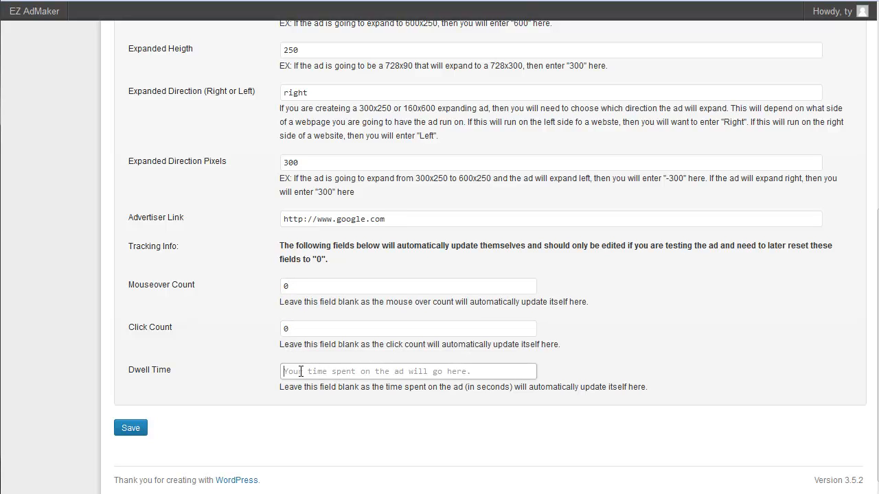
text(0)
click(158, 405)
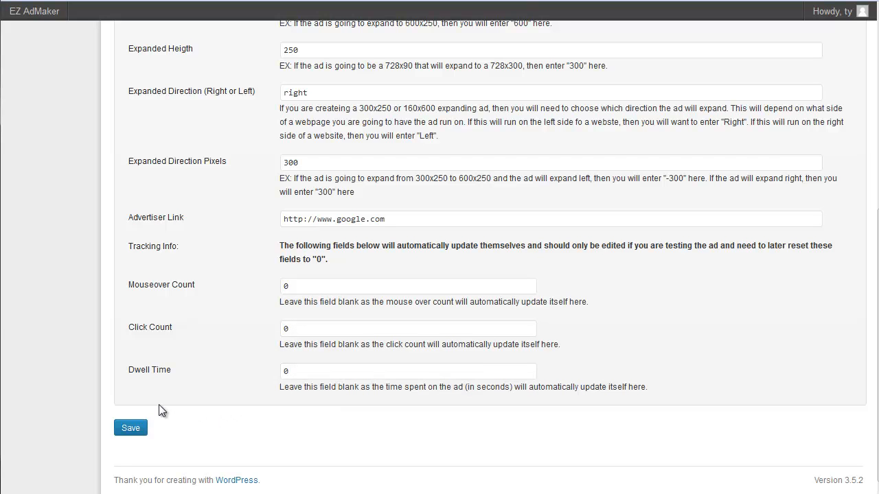
click(132, 428)
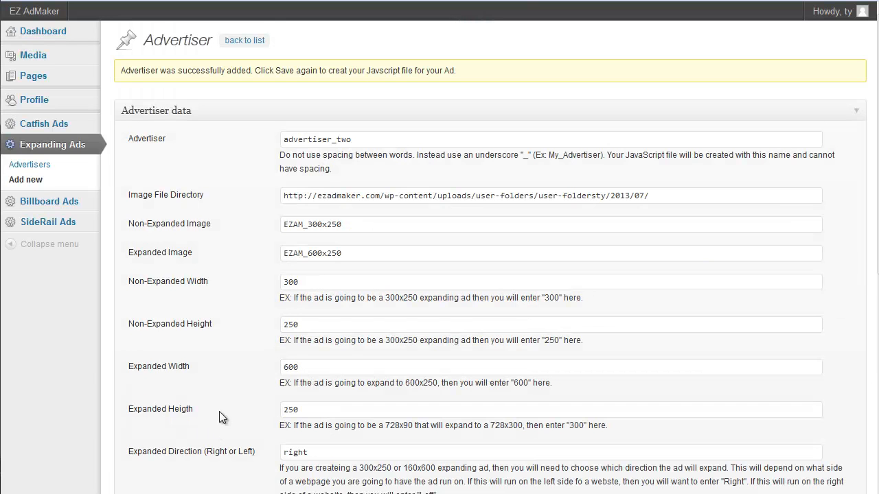
Enter 0 as the dwell time again and save advertiser_two a second time to generate its JavaScript file.
scroll(219, 411, down, 5)
click(286, 371)
text(0)
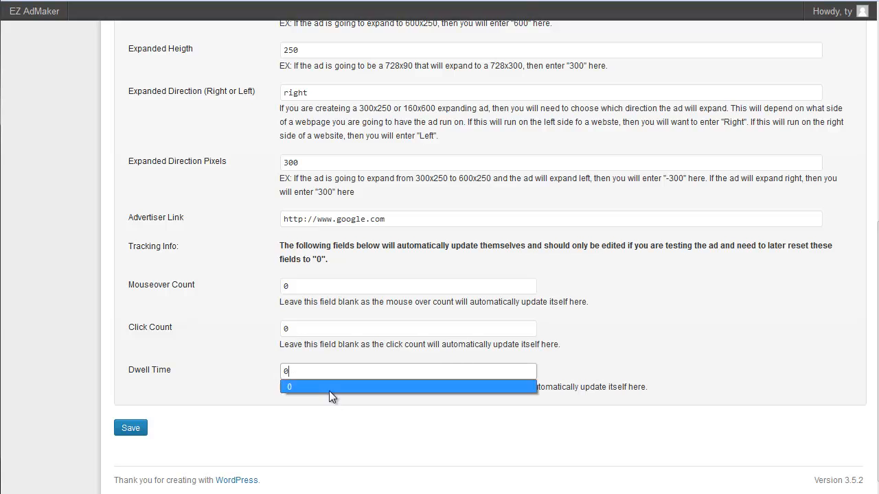
scroll(218, 250, up, 5)
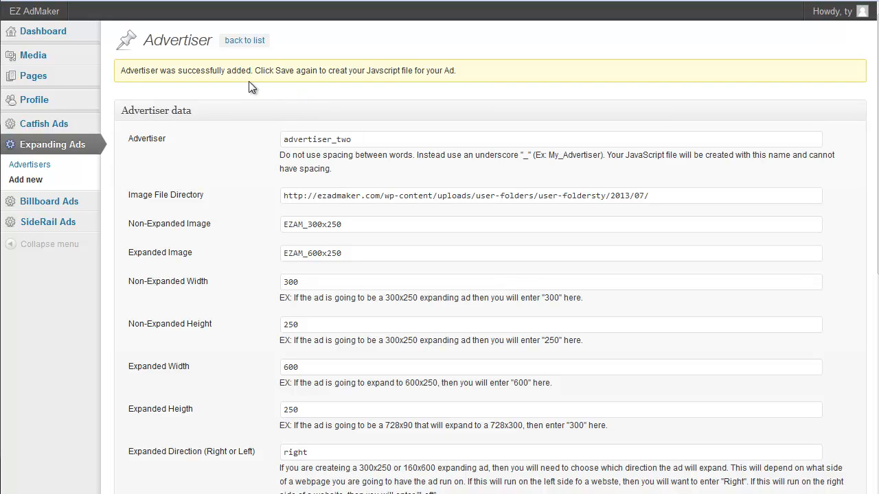
scroll(177, 318, down, 5)
click(118, 429)
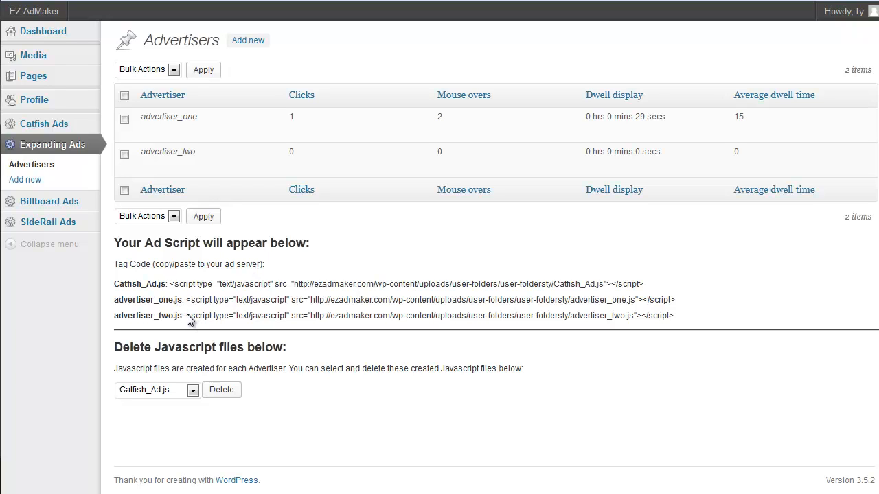
Copy the complete advertiser_two.js script tag from the Advertisers page.
drag(186, 317, 696, 336)
key(ctrl+c)
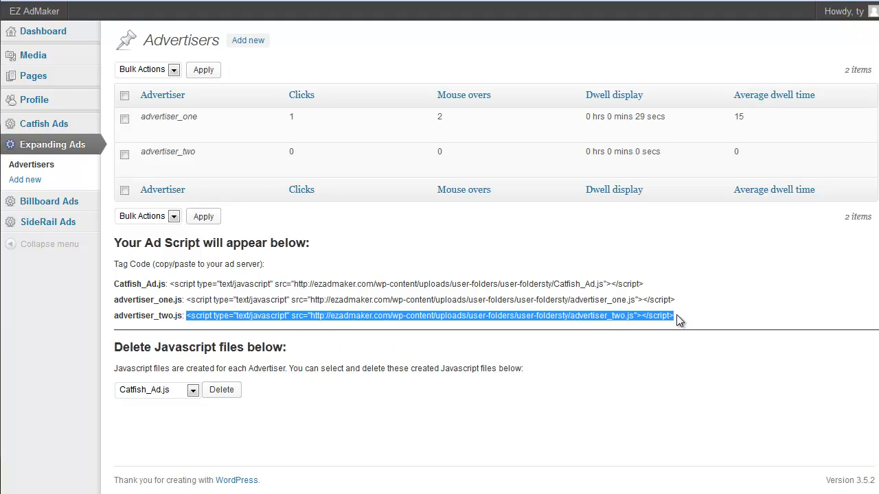
Open the list of site pages in a new tab and start a new page.
click(688, 306)
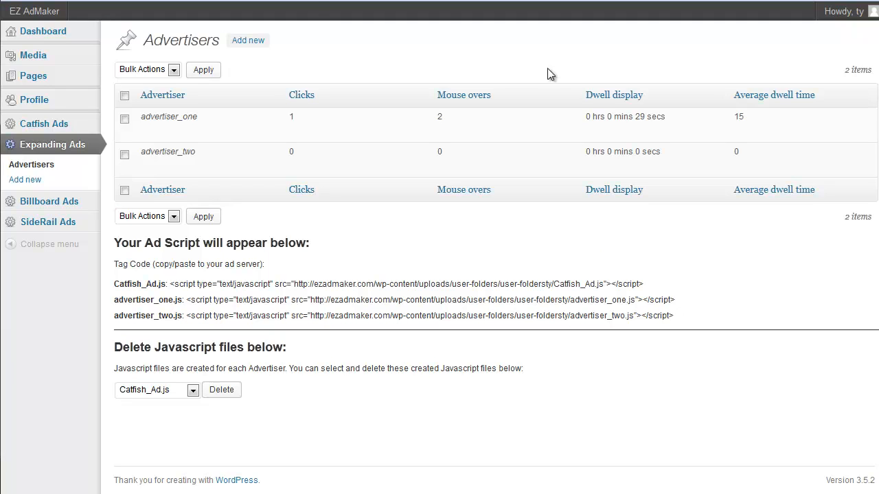
right_click(77, 71)
click(117, 75)
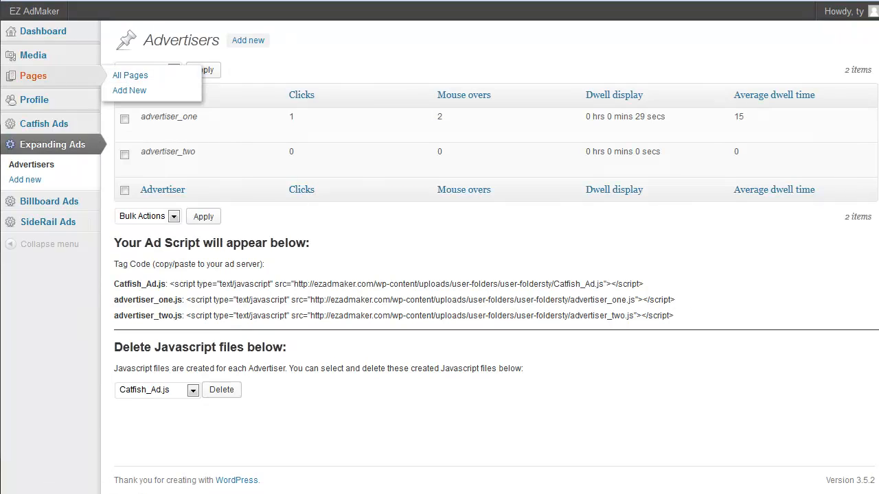
click(302, 2)
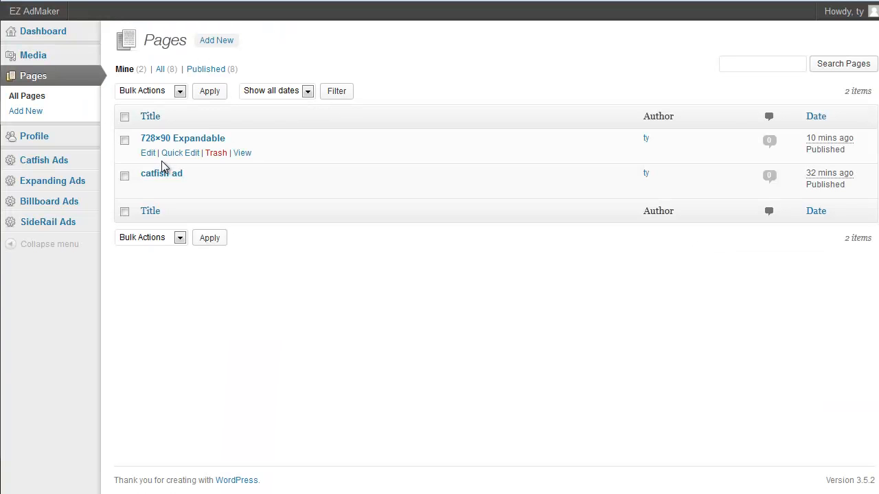
click(221, 40)
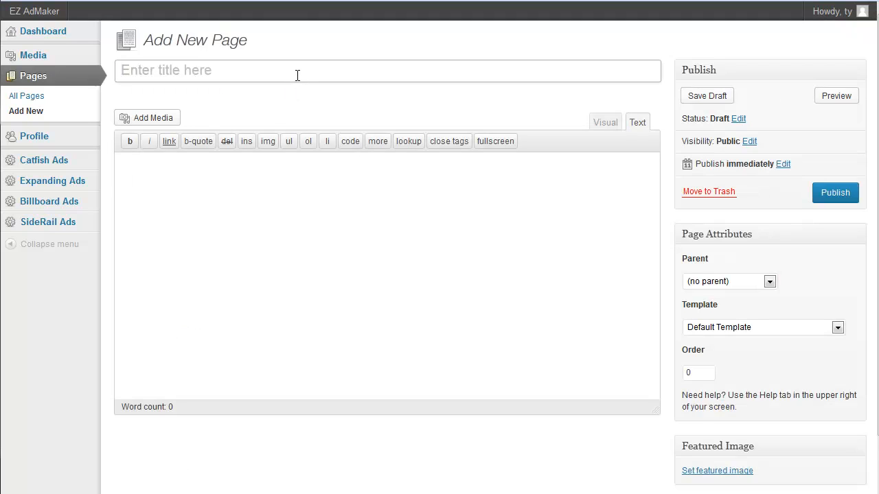
Title the new page "300x250 Right Expanding" and assign it the 300x250 Left Template.
text(300c)
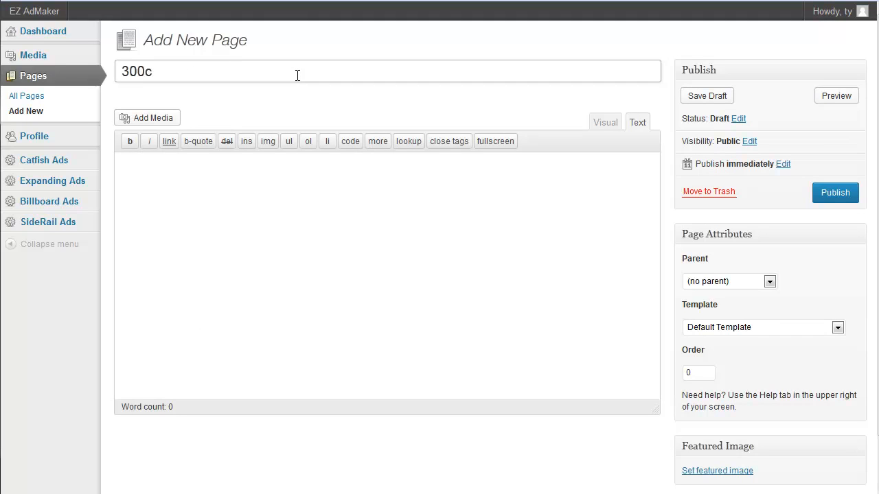
key(BackSpace)
text(x250 Rog)
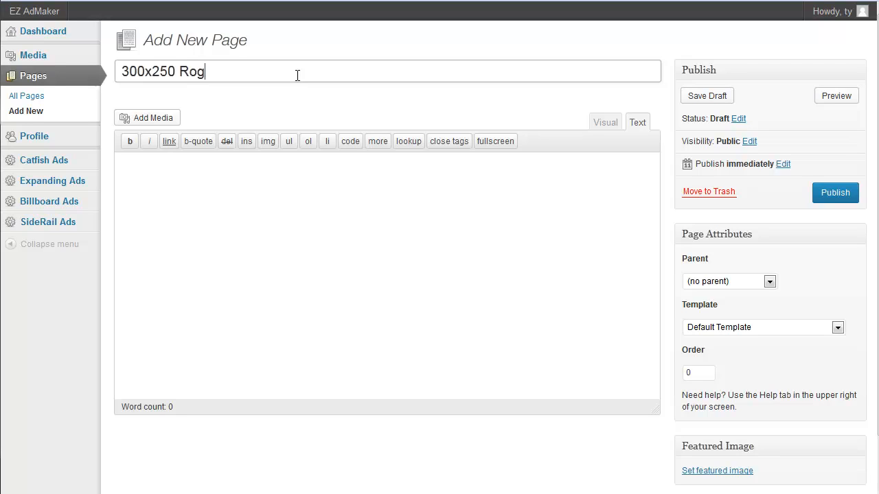
key(BackSpace)
key(BackSpace)
text(ighj)
key(BackSpace)
text(t W)
key(BackSpace)
text(Ex)
text(am)
key(BackSpace)
key(BackSpace)
text(panding)
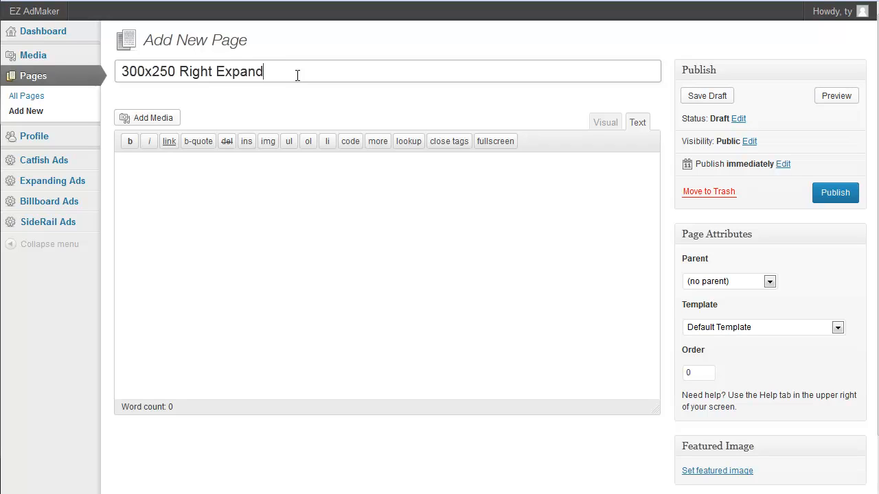
click(722, 327)
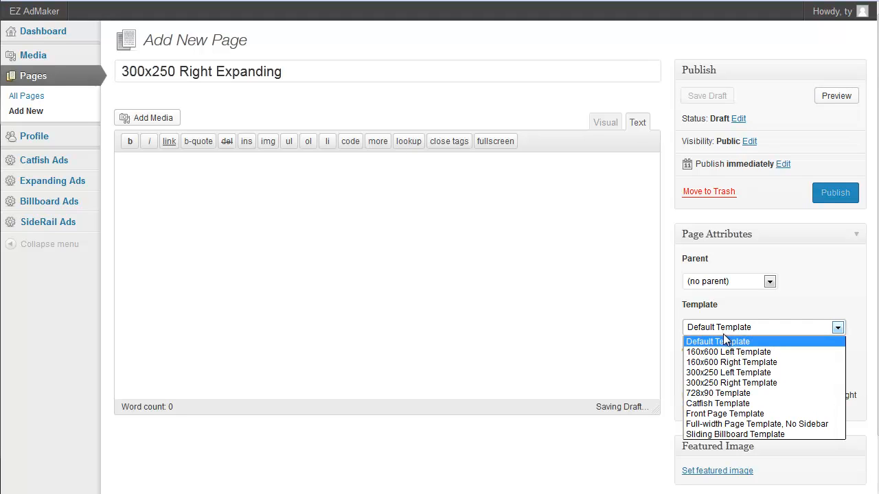
click(725, 374)
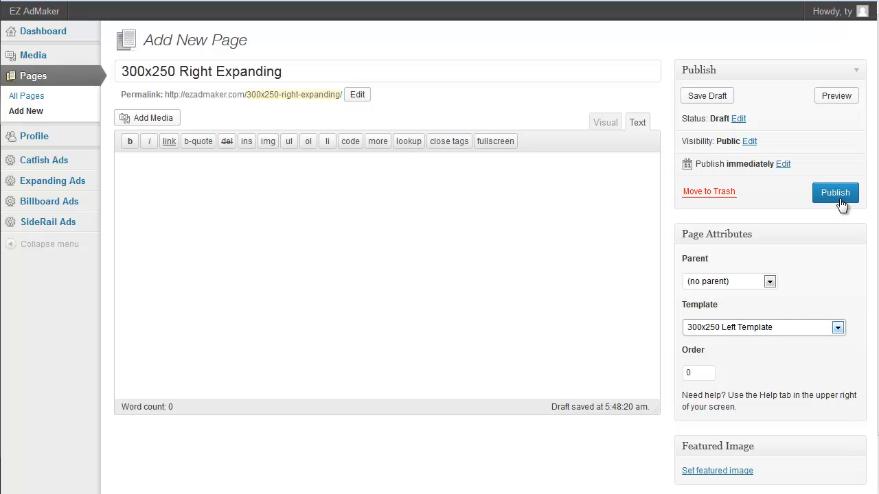
Paste the copied advertiser_two.js script tag into the page body and publish the page.
click(611, 186)
key(ctrl+v)
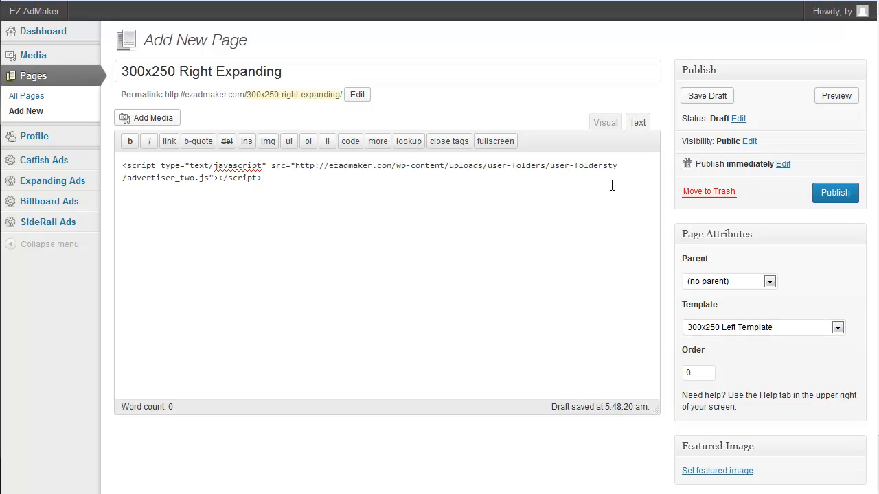
click(828, 193)
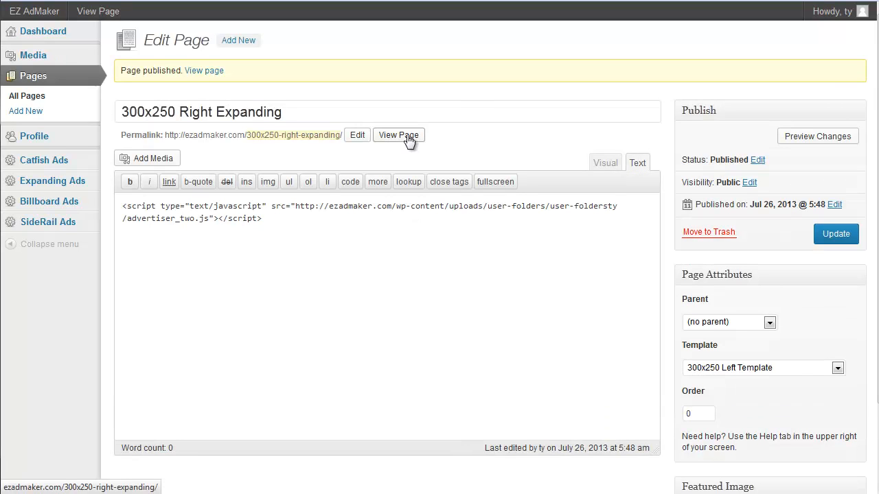
View the published page to test the ad's expansion, and check advertiser_two's mouseover and dwell figures in the refreshed Advertisers list.
click(410, 137)
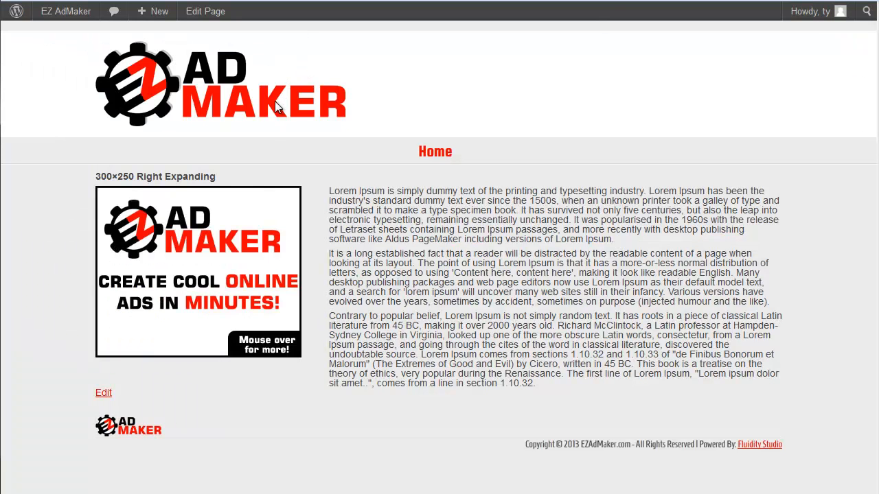
mouse_move(240, 234)
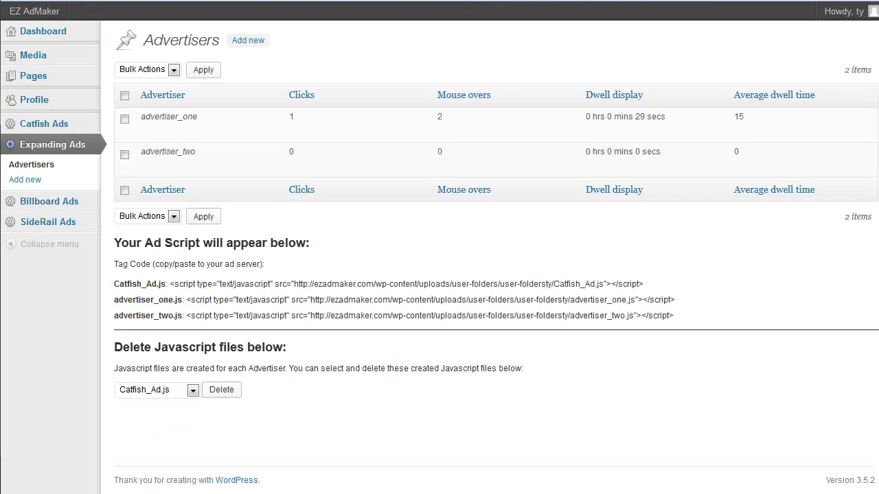
key(F5)
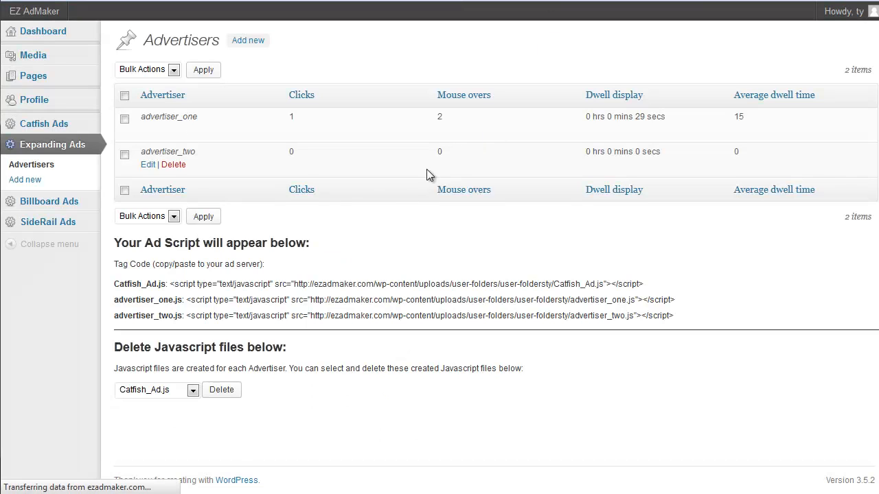
mouse_move(431, 152)
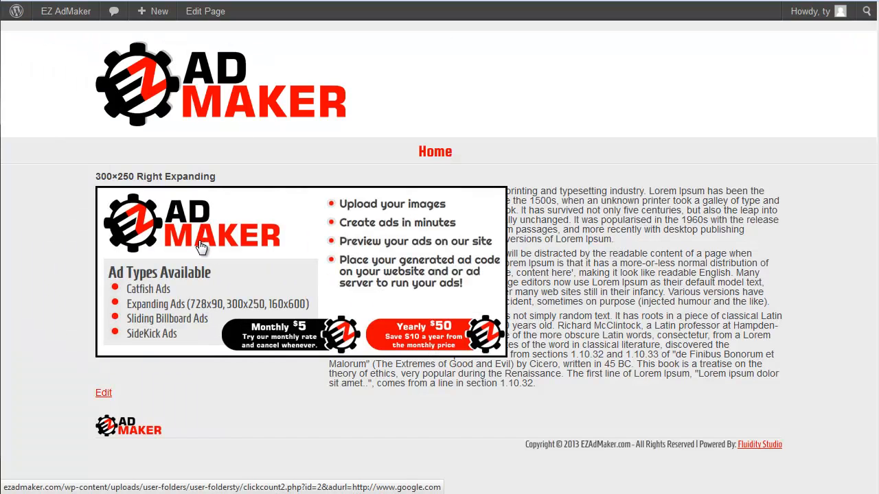
Test the expanded ad's click-through link, close the landing page and return to the Advertisers statistics.
click(201, 248)
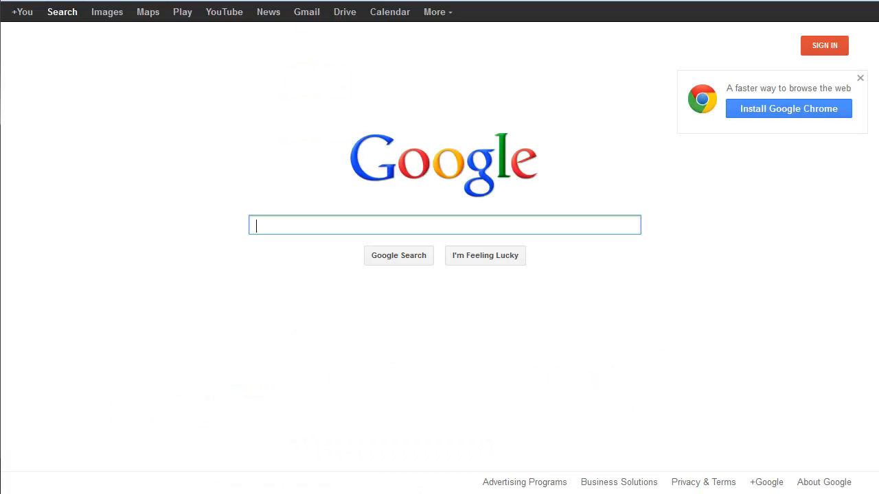
key(ctrl+w)
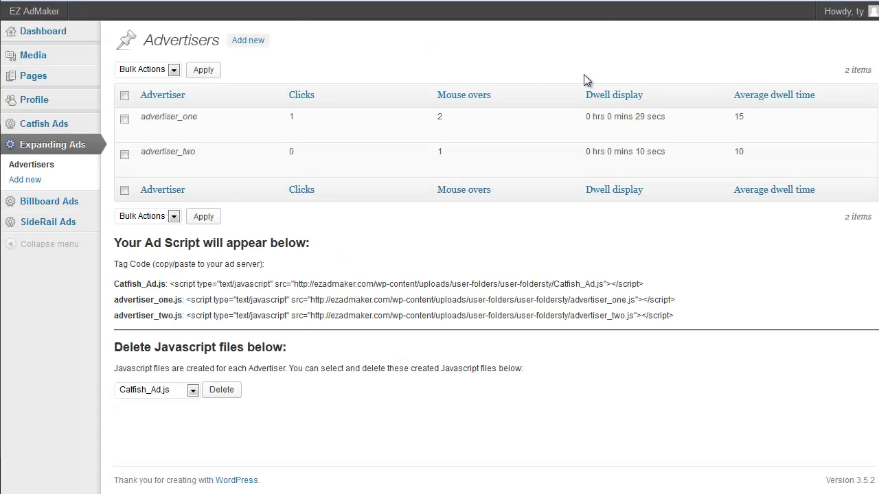
click(465, 192)
Add a new expanding ad advertiser named advertiser_three.
click(261, 42)
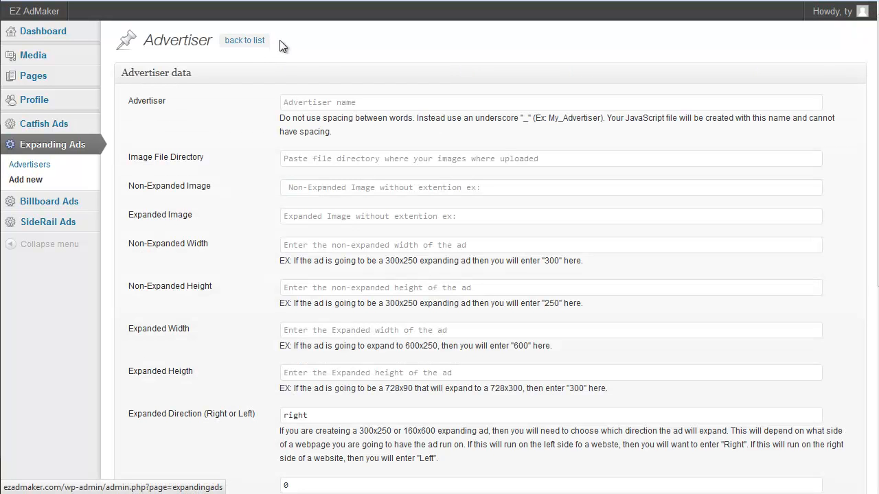
click(320, 100)
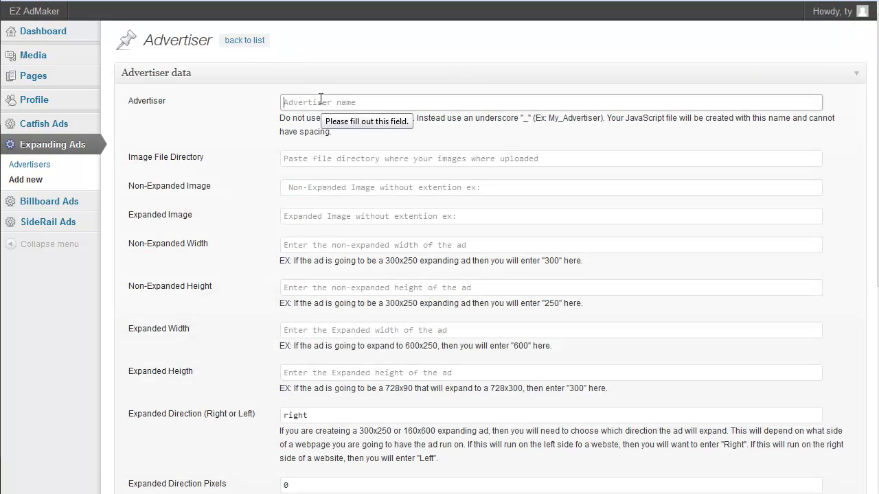
click(320, 101)
key(Down)
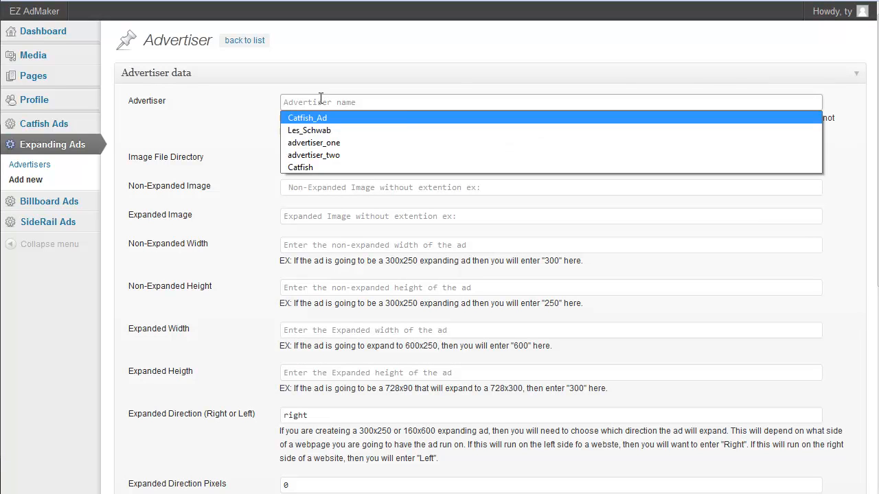
key(Down)
key(Down)
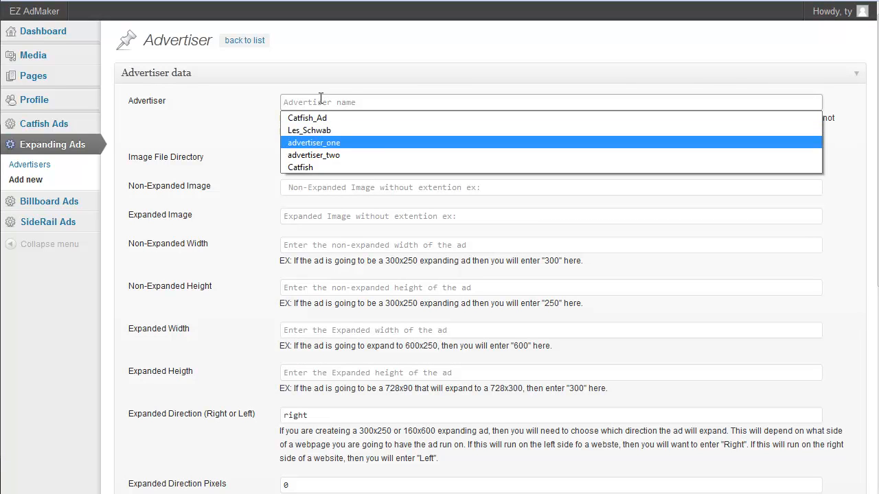
key(Down)
key(Return)
key(BackSpace)
key(BackSpace)
text(tiser_tt)
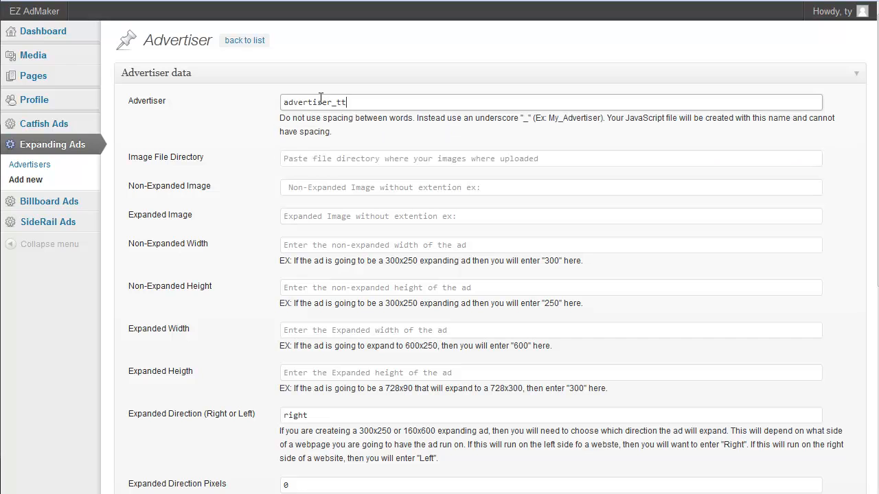
key(BackSpace)
text(hree)
Set the image file directory to the account's 2013/07 uploads folder, with EZAM_300x250 as non-expanded image and EZAM_600x250 as expanded image.
key(Tab)
key(Down)
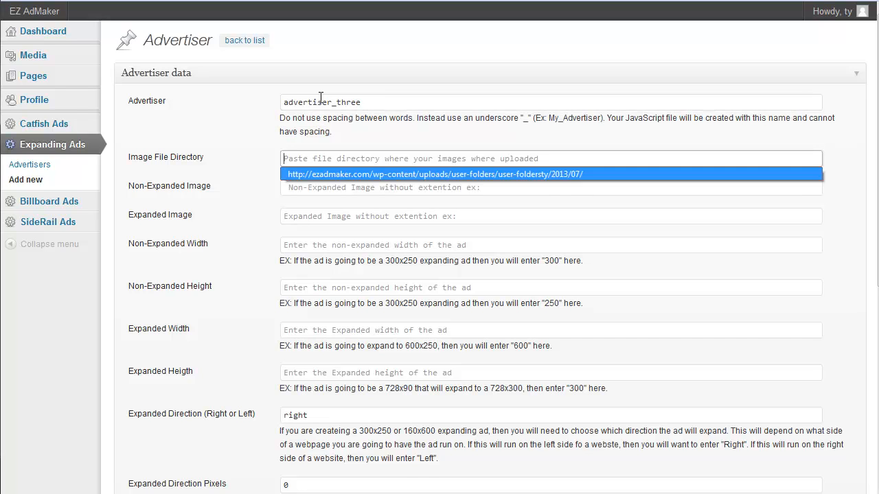
key(Return)
key(Tab)
key(Down)
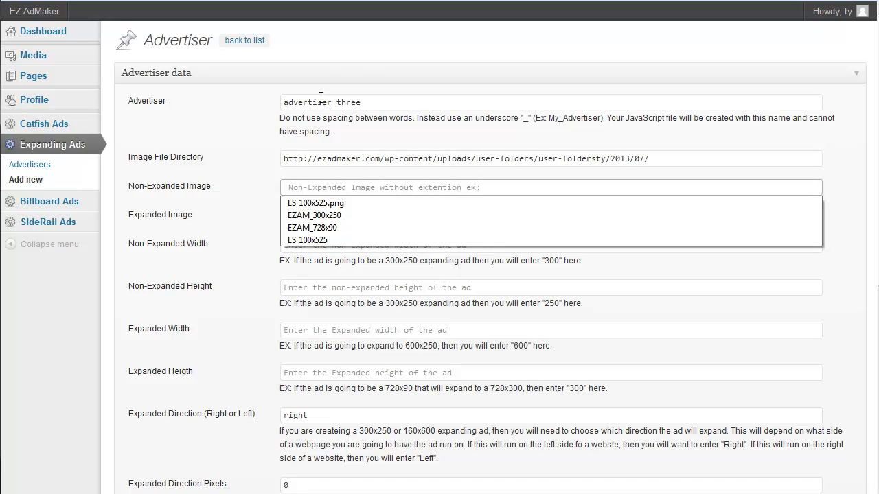
click(356, 214)
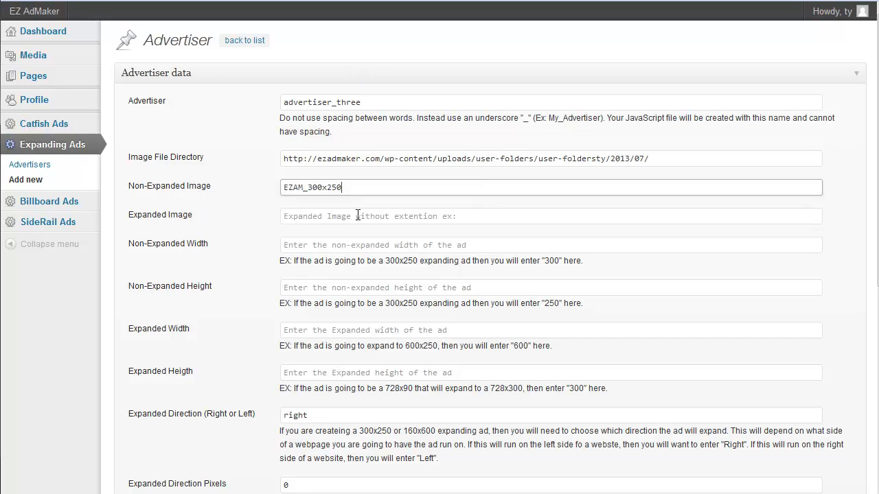
click(358, 217)
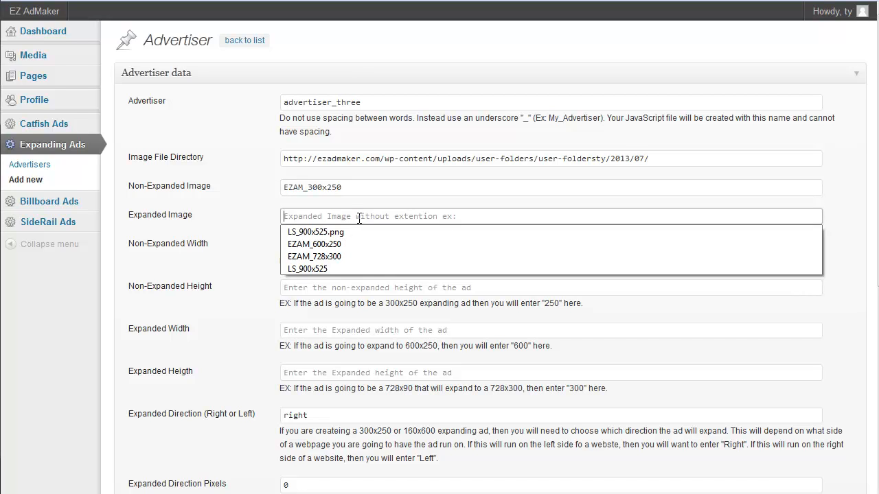
click(363, 244)
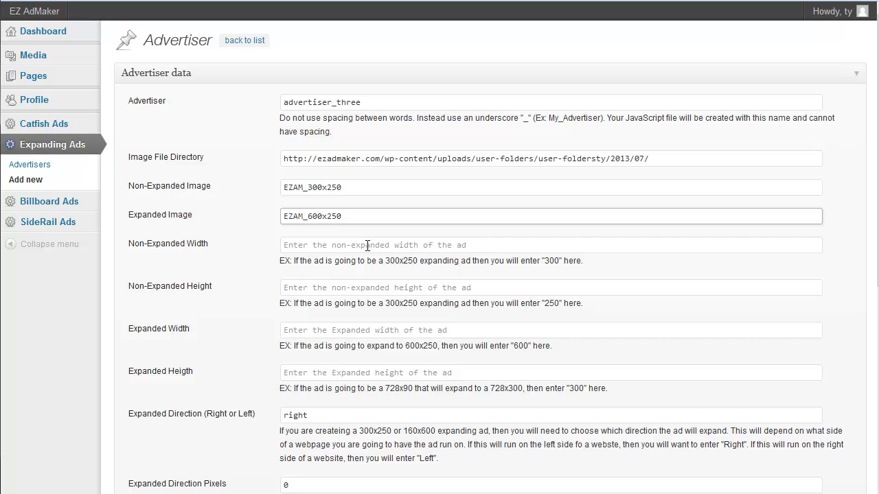
Set the non-expanded size to 300 wide by 250 high and the expanded size to 600 wide by 250 high.
click(367, 245)
click(369, 270)
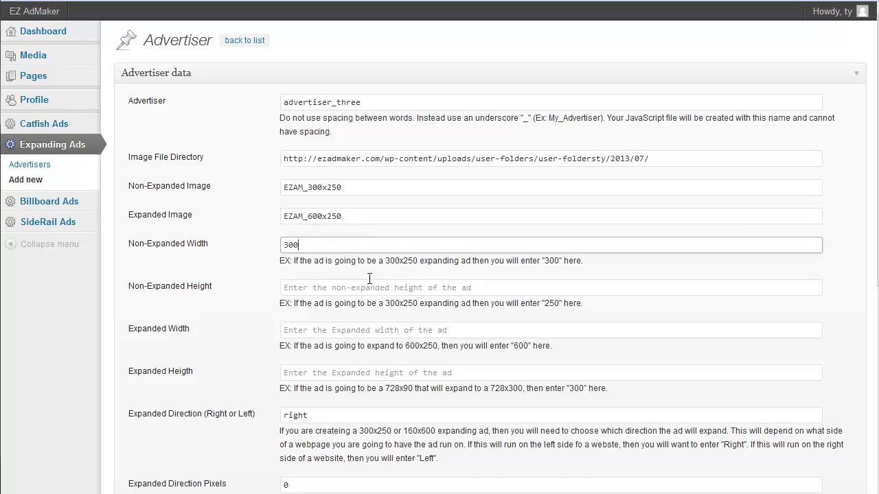
click(371, 289)
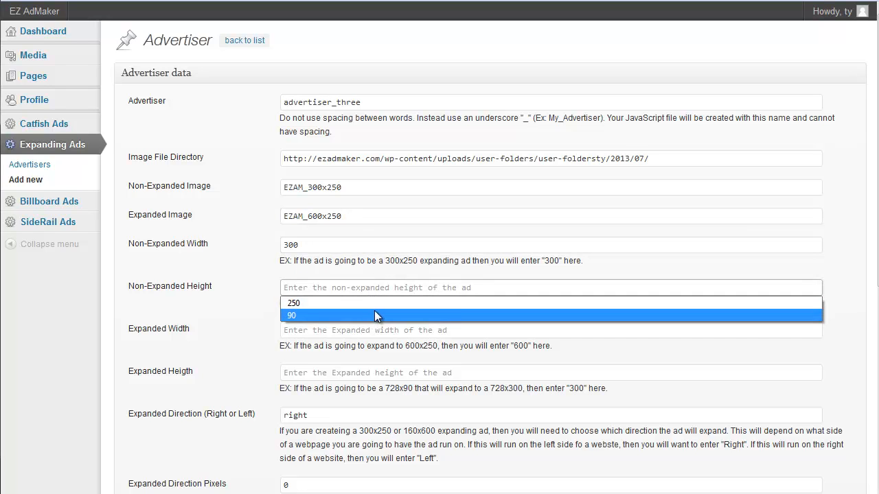
click(378, 306)
click(373, 330)
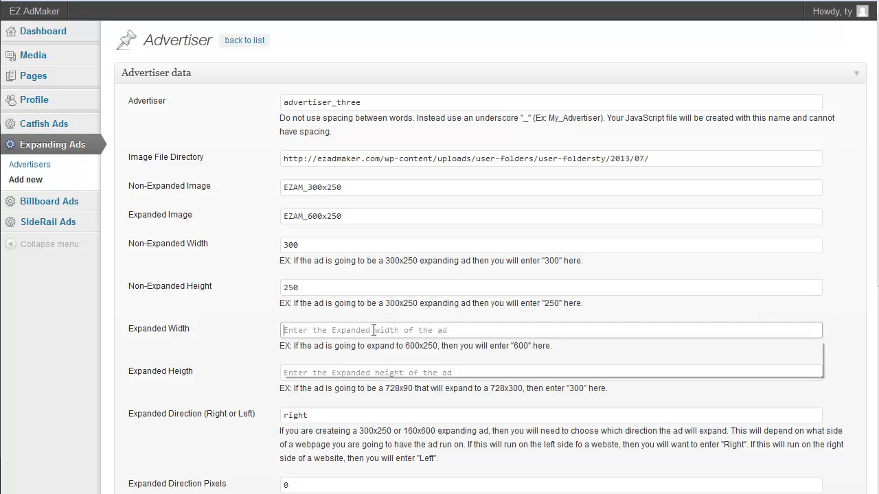
click(374, 356)
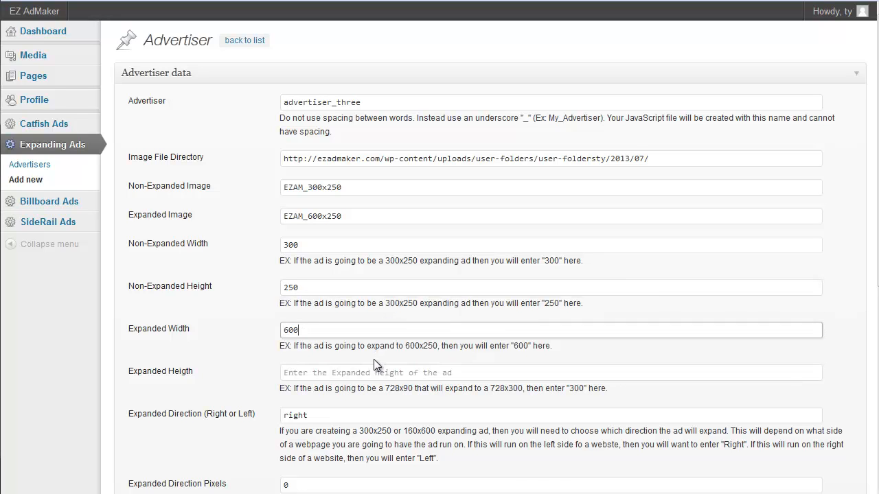
click(375, 373)
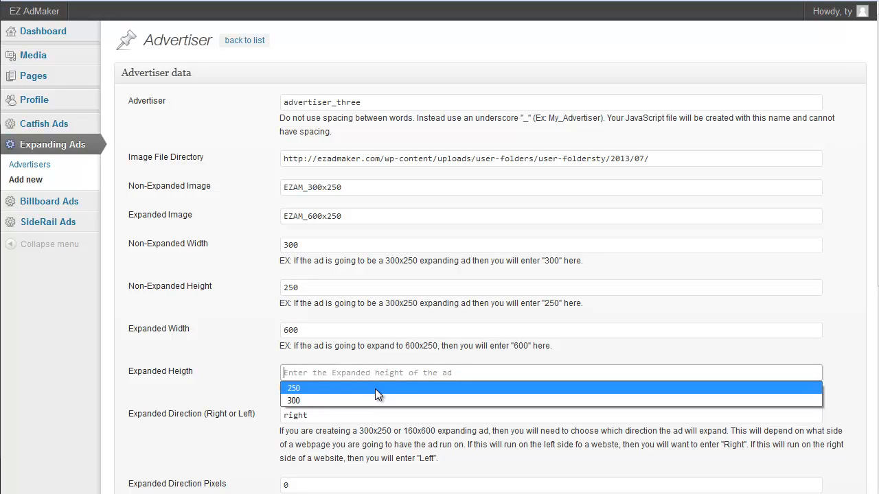
click(374, 389)
Set advertiser_three's expanded direction to left.
scroll(343, 358, down, 2)
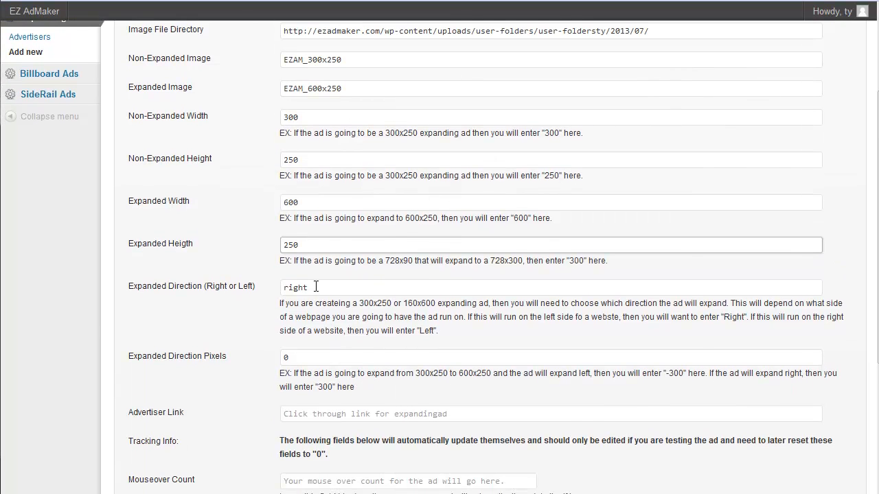
key(Tab)
text(left)
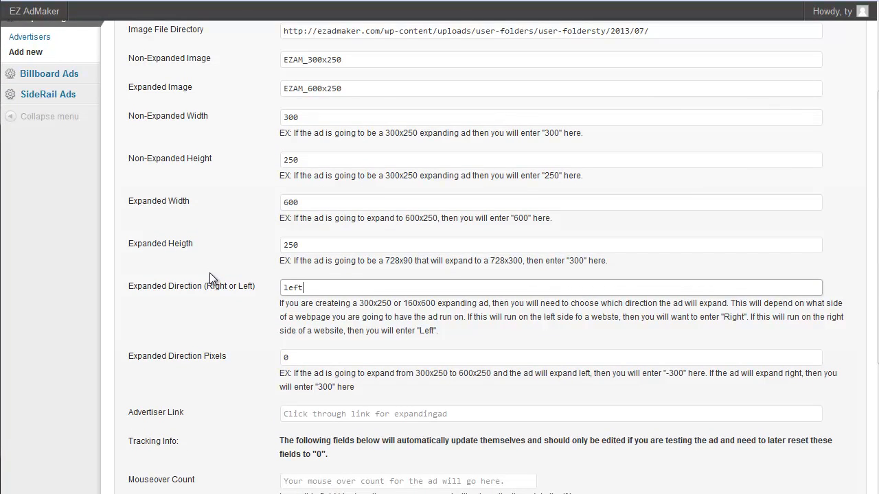
key(Tab)
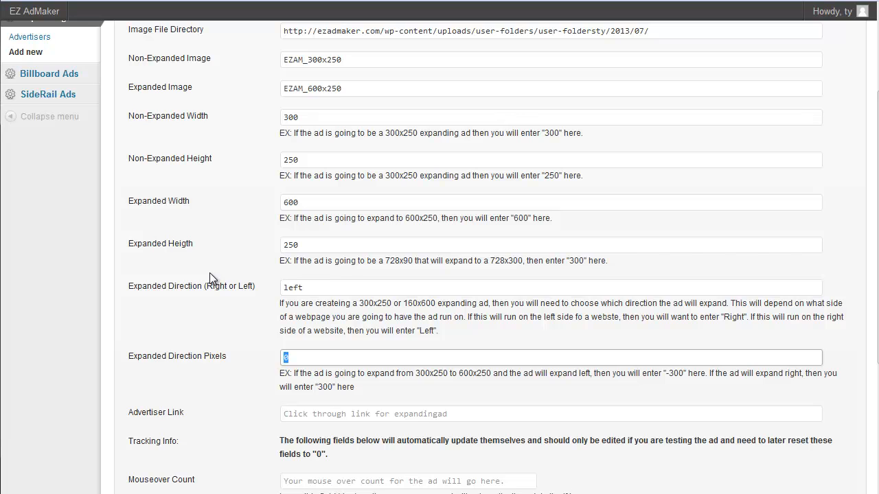
text(-300)
scroll(210, 273, down, 3)
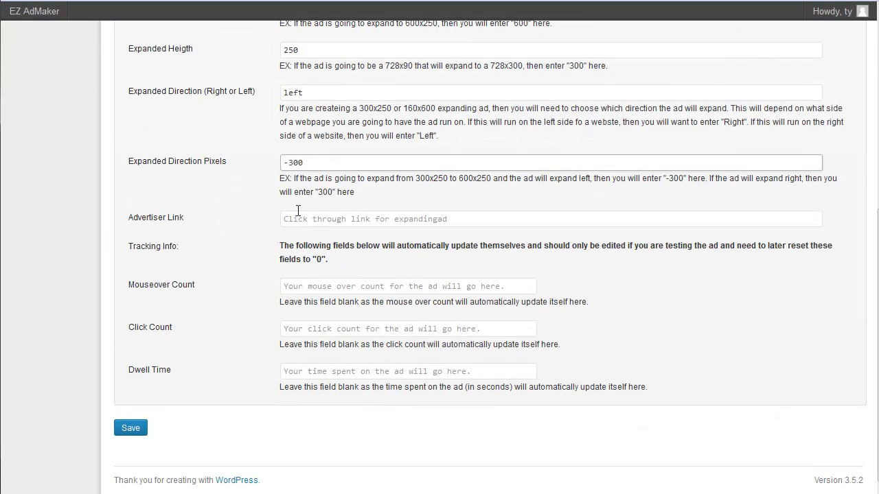
click(305, 218)
click(304, 219)
click(325, 251)
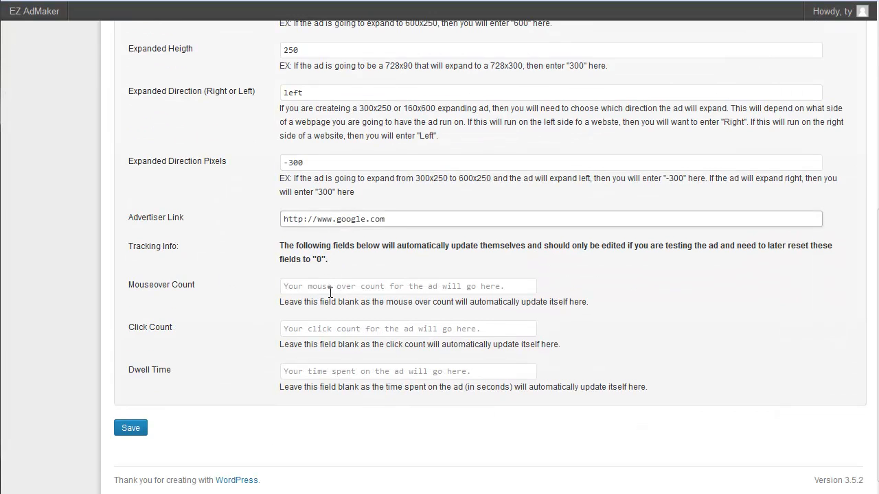
Set the mouseover count, click count and dwell time to 0 and save the advertiser.
click(326, 288)
text(0)
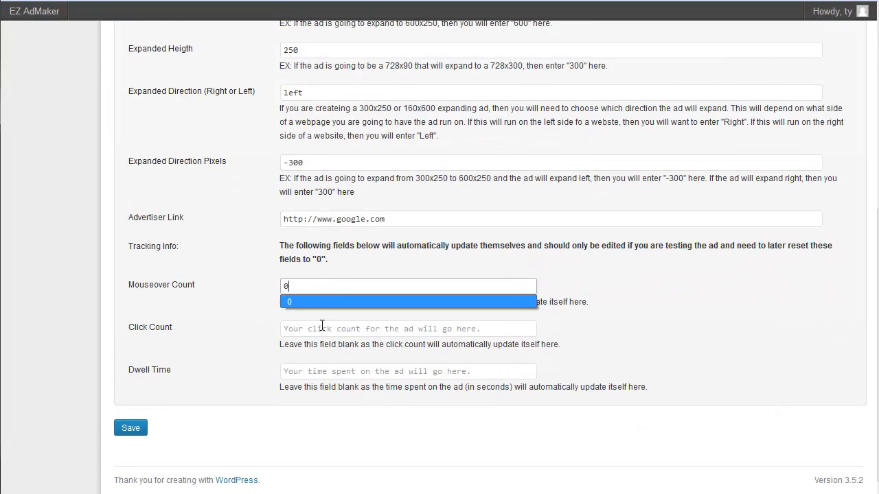
click(322, 329)
text(0)
click(317, 372)
text(0)
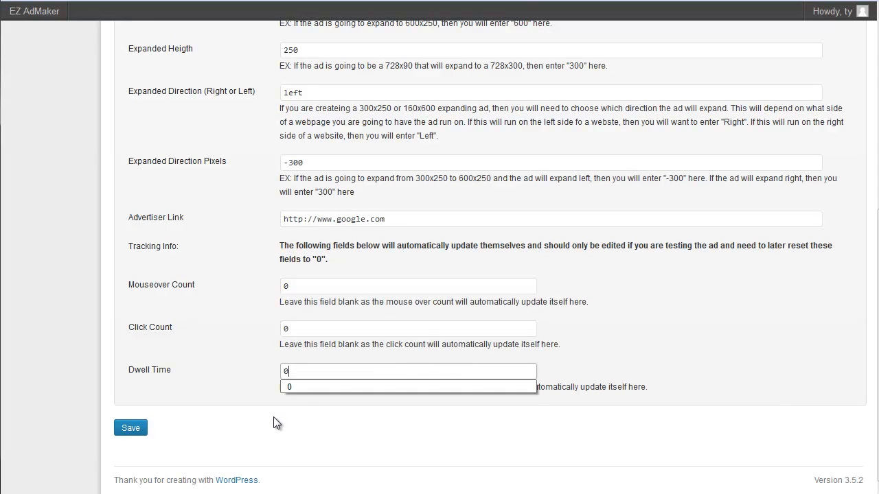
click(241, 354)
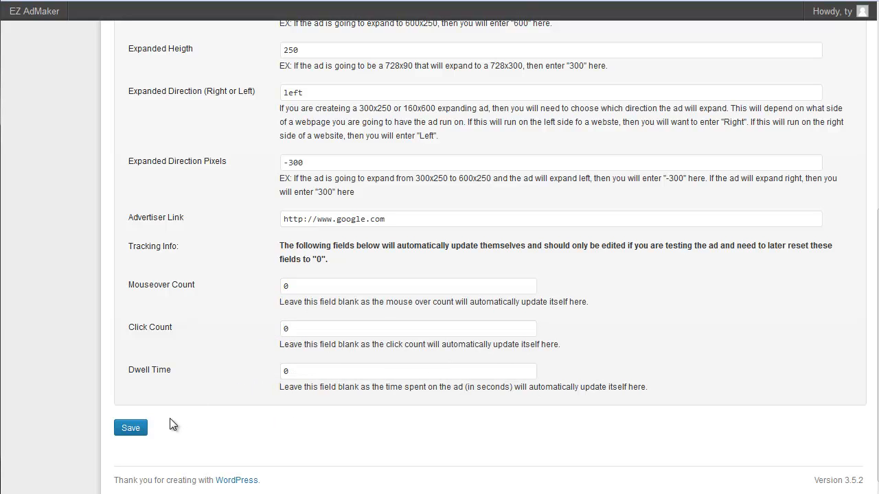
click(130, 428)
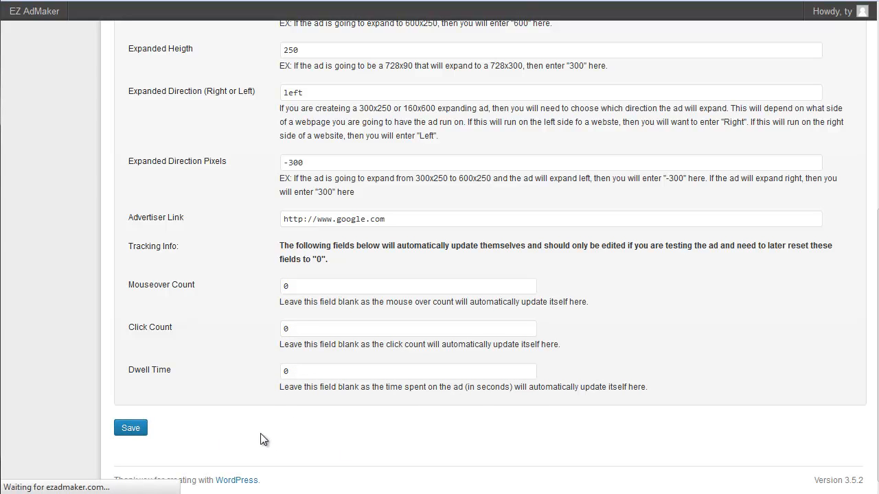
Re-enter 0 as the dwell time and save advertiser_three again to generate its JavaScript file.
scroll(241, 278, down, 5)
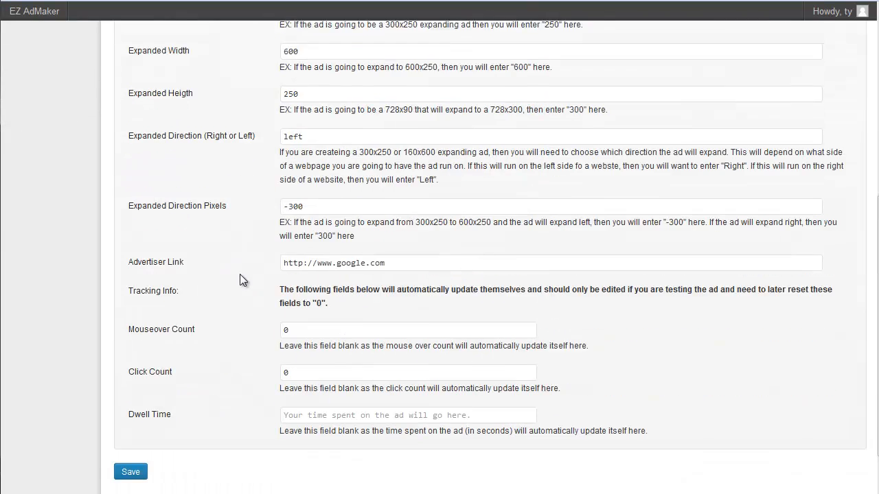
click(291, 370)
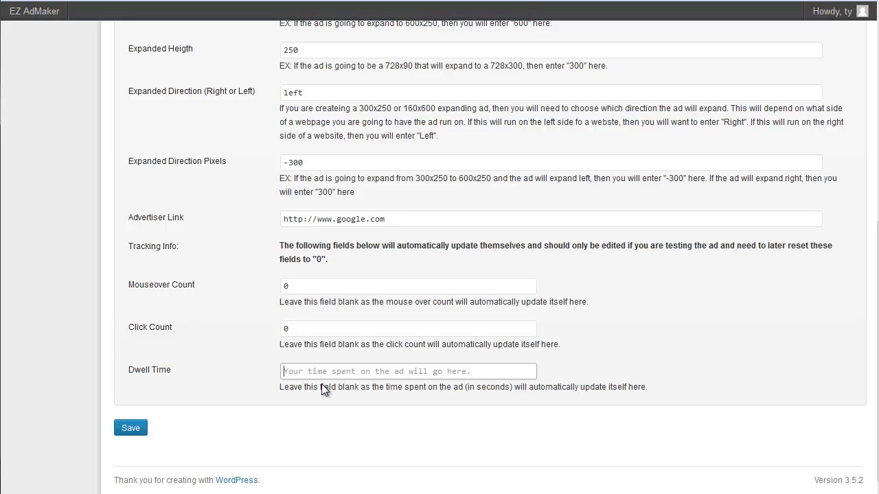
text(0)
click(237, 352)
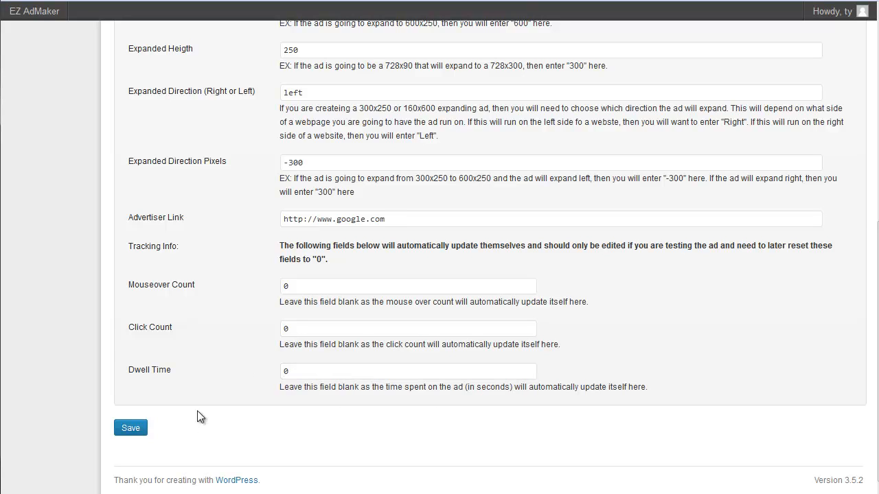
click(130, 427)
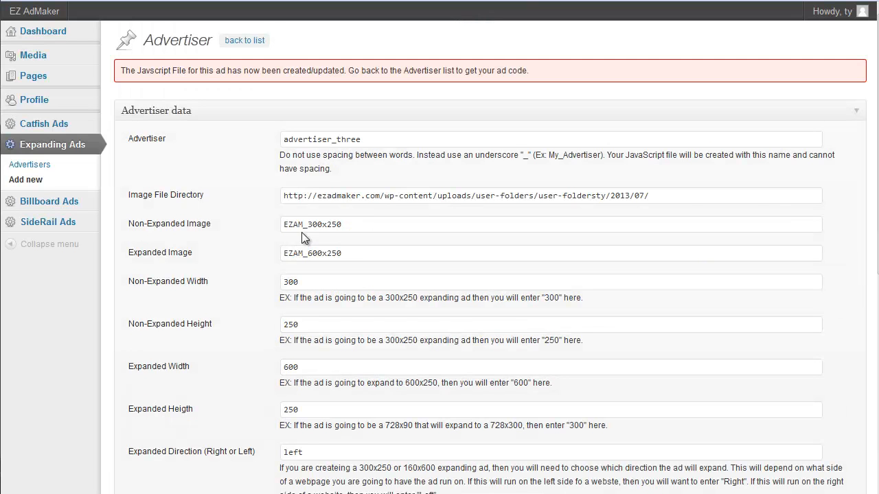
Copy the advertiser_three.js script tag from the Expanding Ads advertisers list.
click(35, 164)
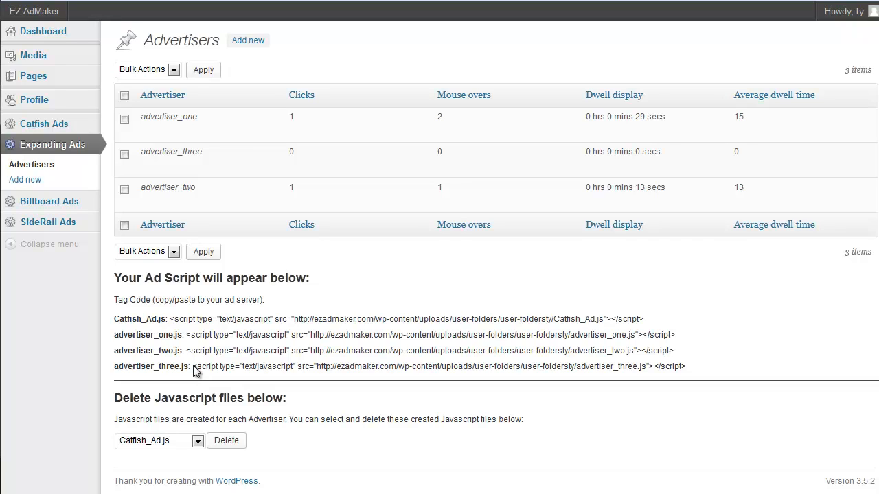
drag(195, 371, 676, 374)
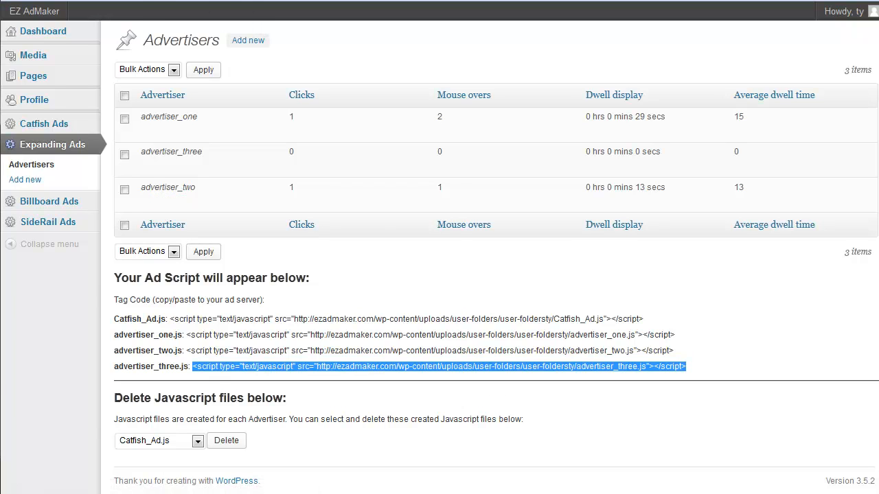
Go from the 300x250 Right Expanding page to the site's dashboard and start a new page.
click(195, 0)
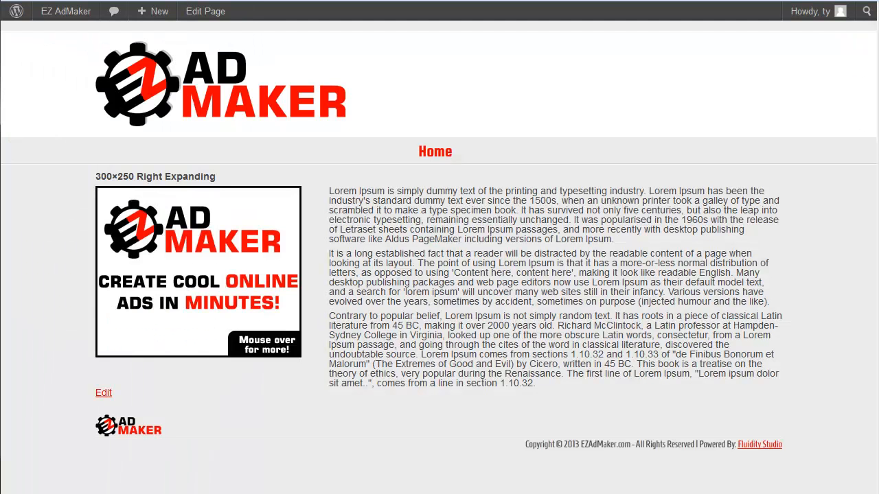
mouse_move(92, 18)
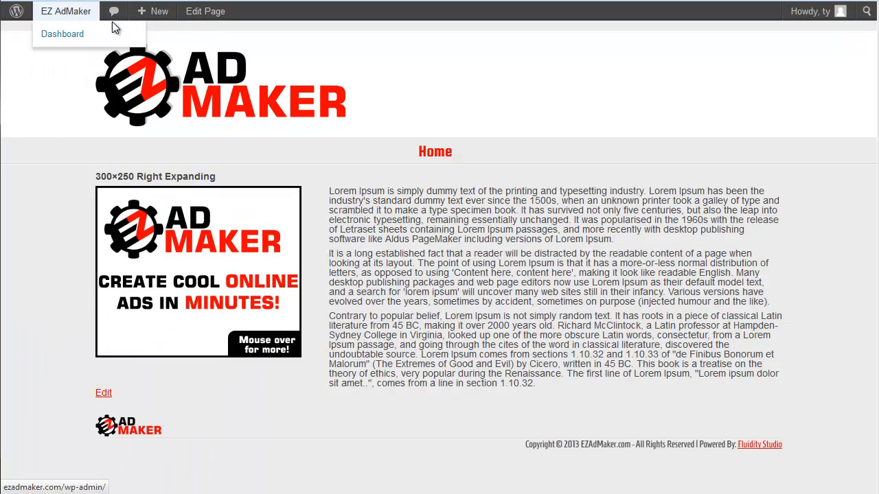
click(81, 33)
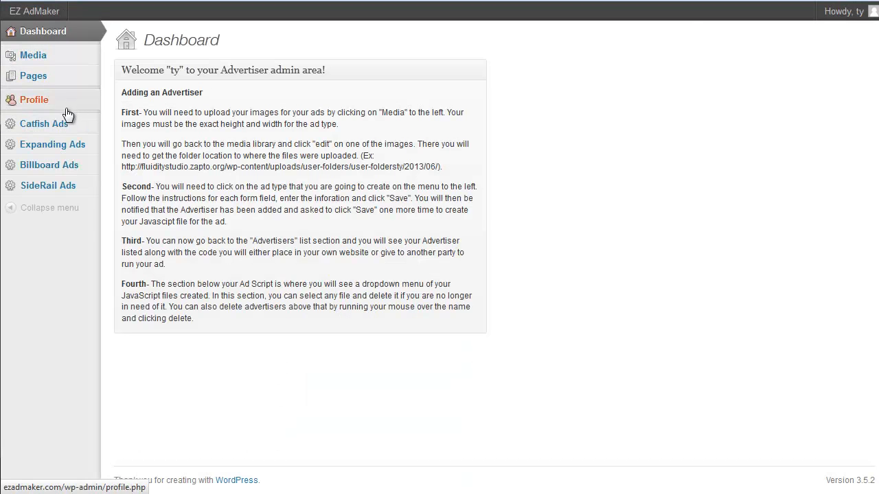
click(66, 75)
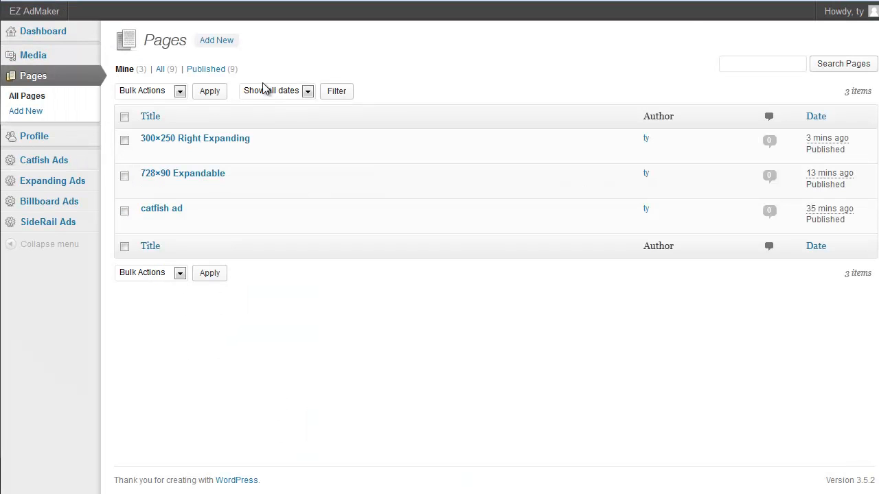
click(227, 40)
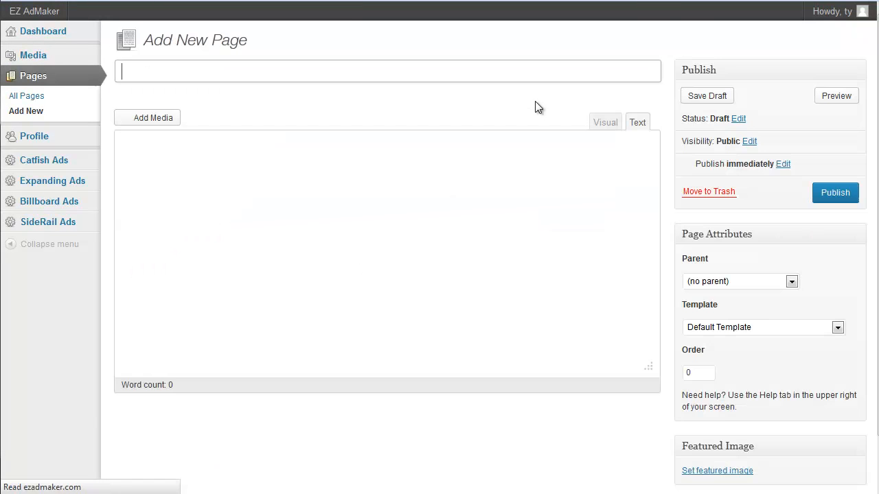
Title the page "300x250 Epxanding Left" and paste the advertiser_three.js script tag as its content.
text(300c2)
key(BackSpace)
key(BackSpace)
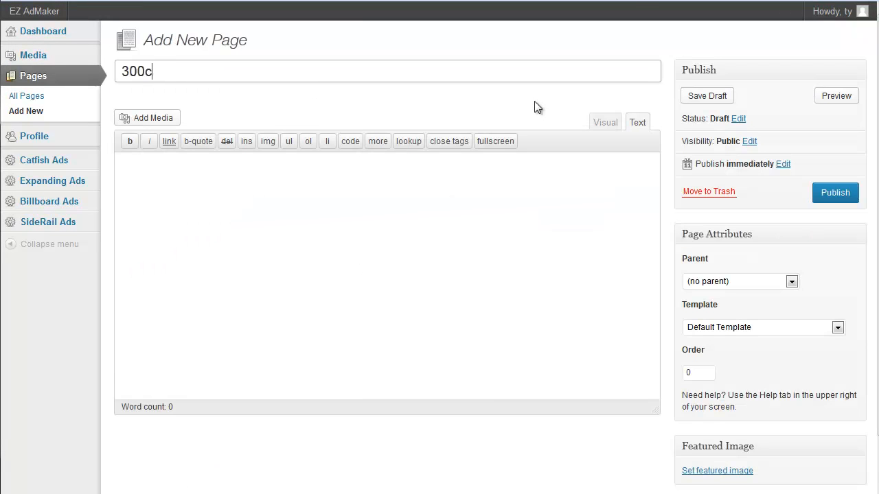
text(x250 Epxanding )
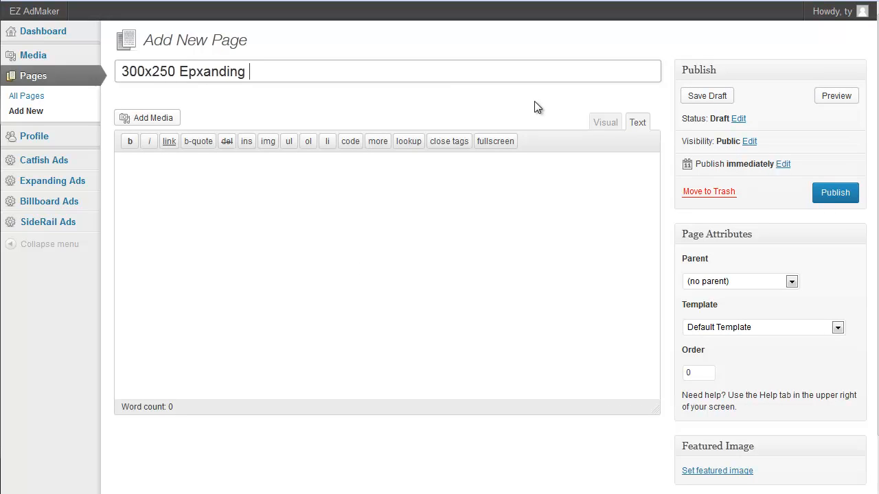
text(Left)
click(526, 186)
text(<script type="text/javascript" src="http://ezadmaker.com/wp-content/uploads/user-folders/user-foldersty/advertiser_three.js"></script>)
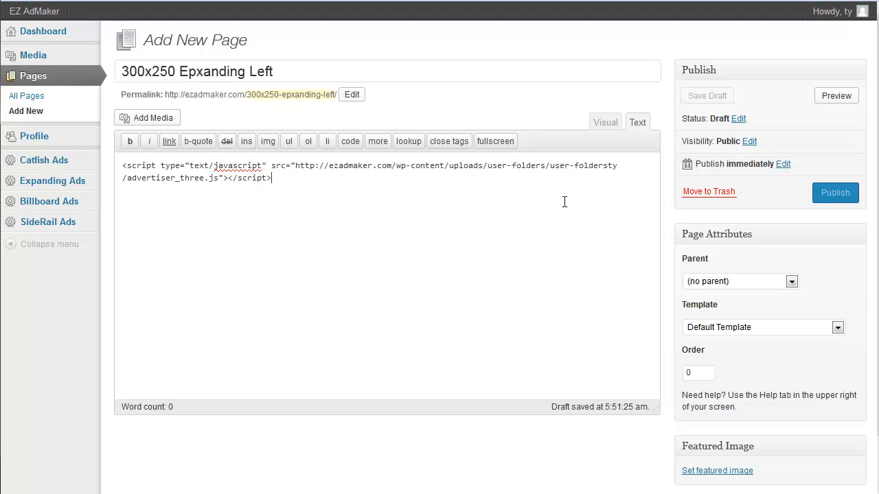
Apply the 300x250 Right Template to the page and publish it.
click(790, 330)
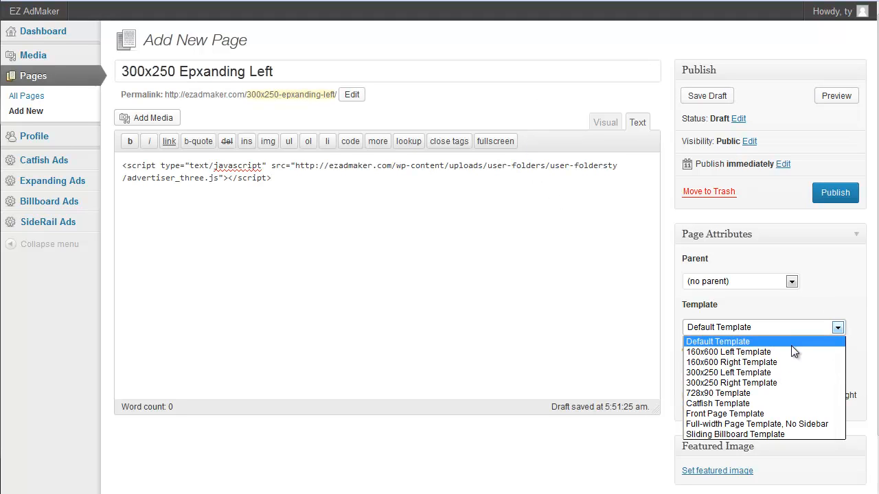
click(761, 384)
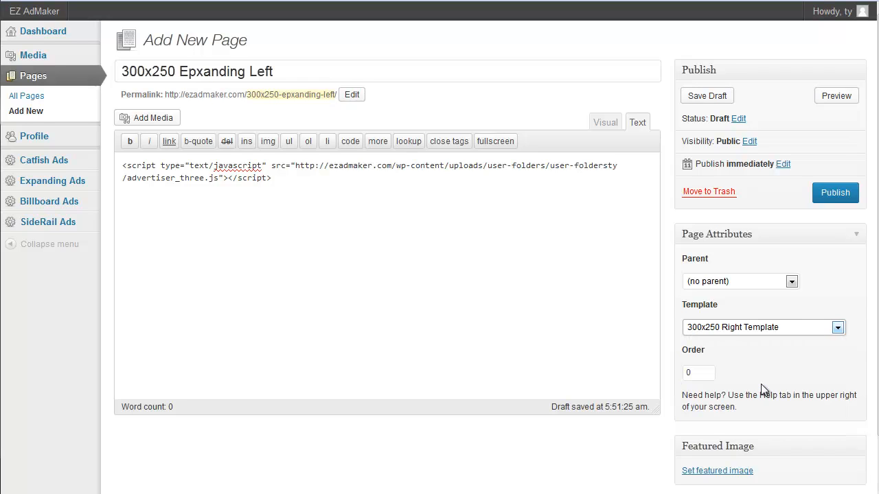
click(835, 194)
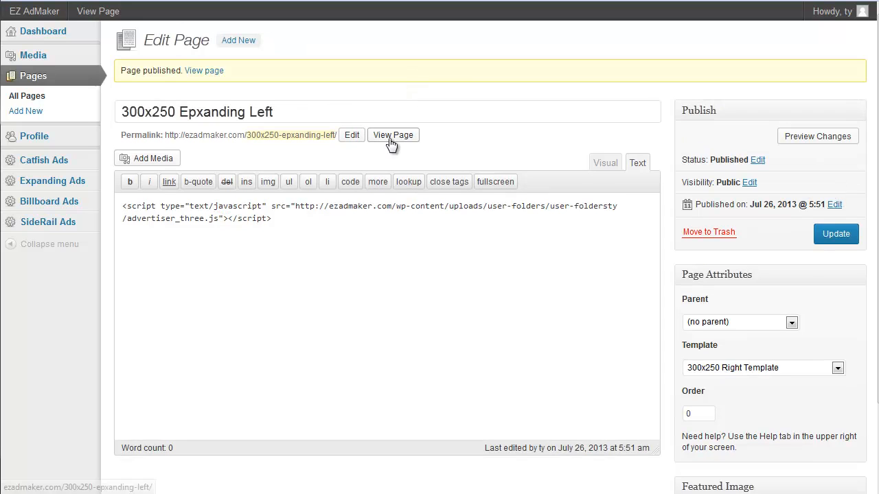
View the published page and test the left-expanding ad by expanding it and following its link.
click(390, 136)
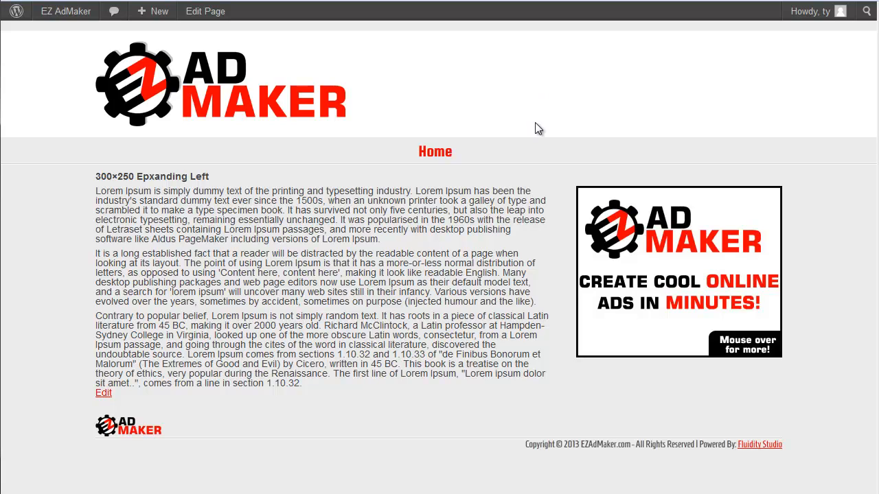
mouse_move(637, 230)
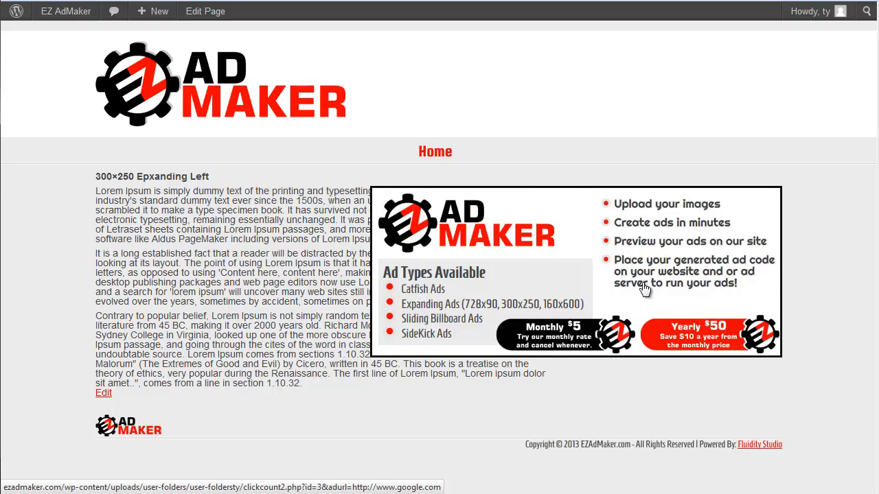
click(536, 283)
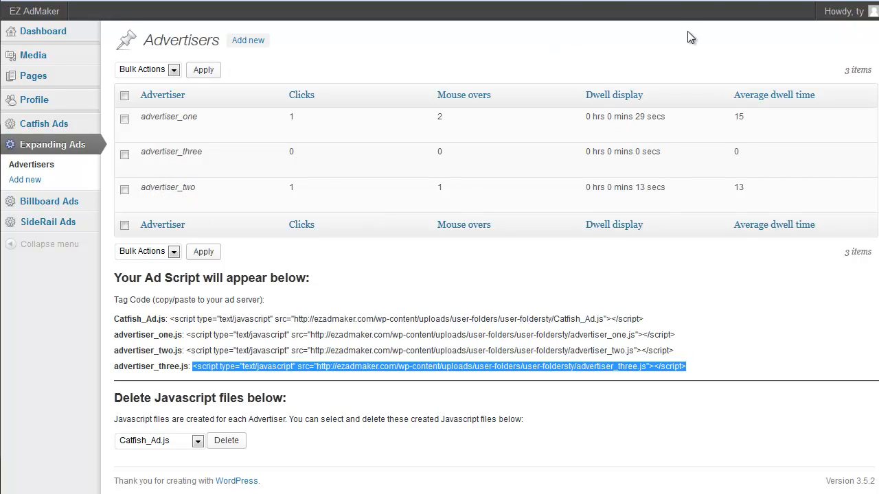
Refresh the Expanding Ads advertisers list to check advertiser_three's tracking statistics, and return to the ad's page.
key(F5)
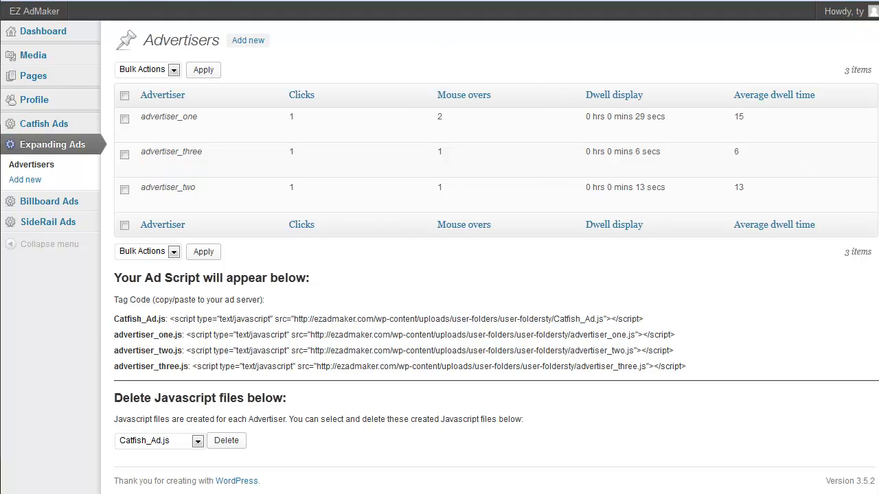
click(558, 0)
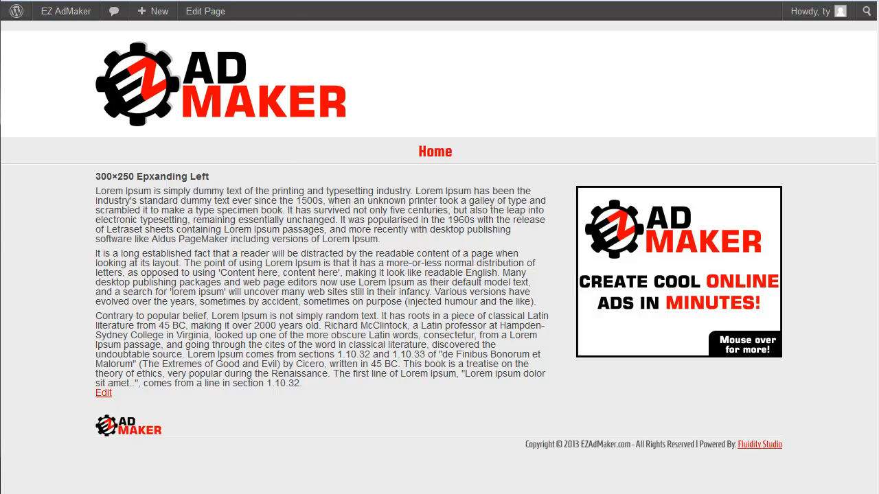
Start a new advertiser entry for Expanding Ads and look over the fields of its blank form.
click(412, 0)
click(251, 42)
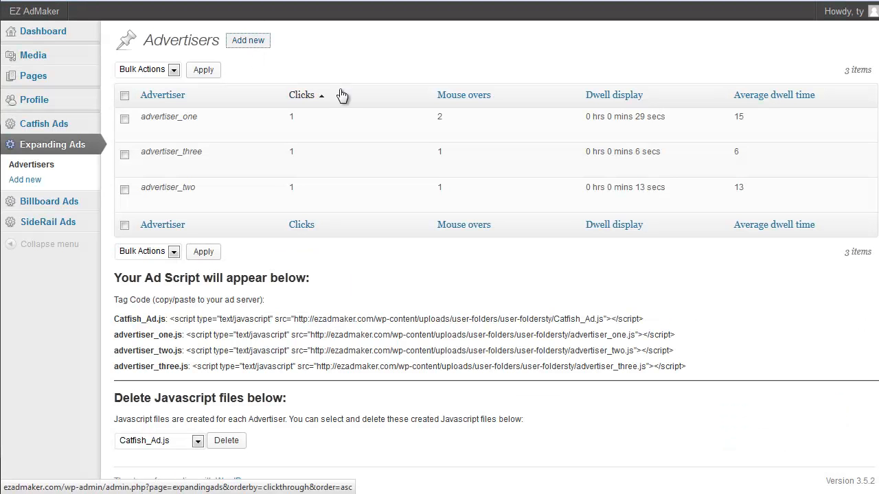
click(365, 102)
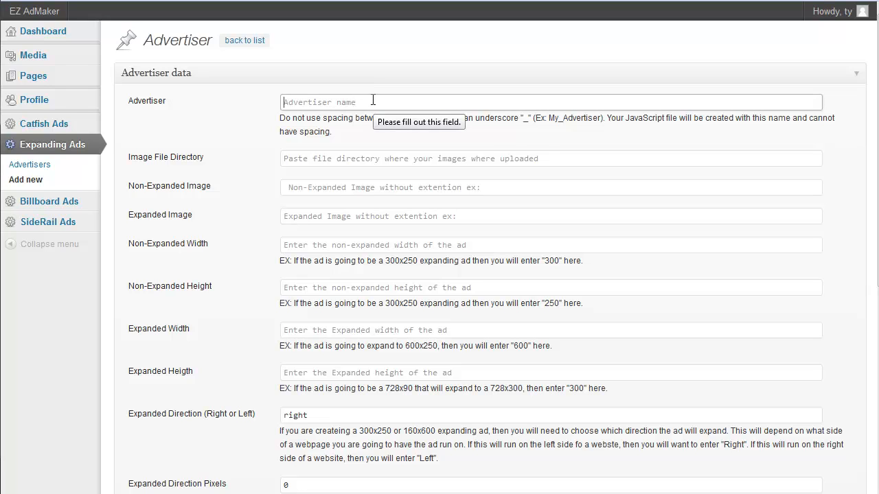
click(373, 101)
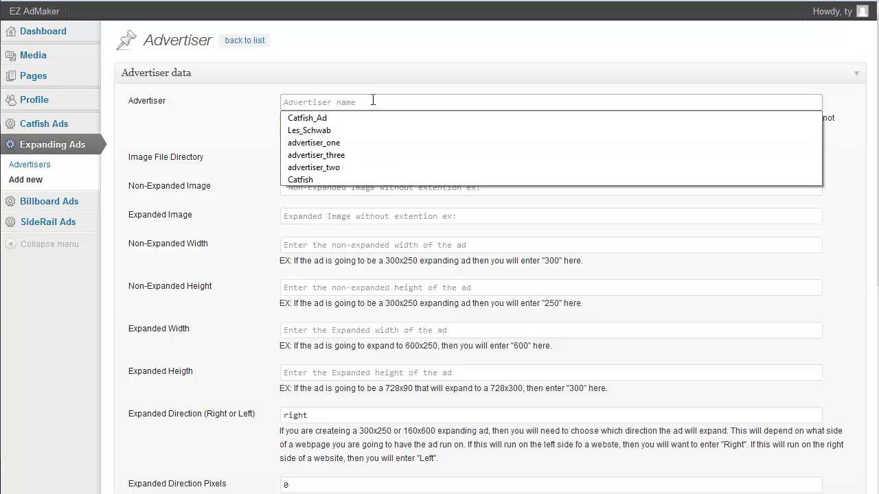
key(Down)
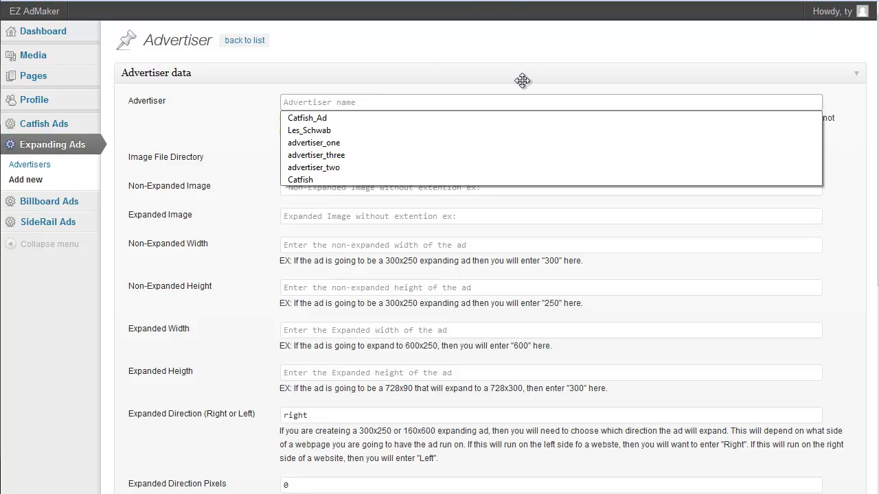
click(236, 83)
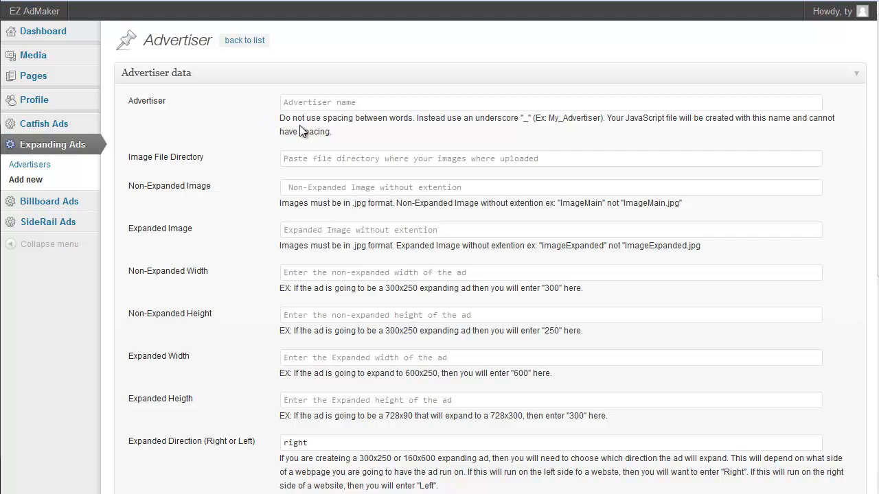
scroll(302, 131, down, 3)
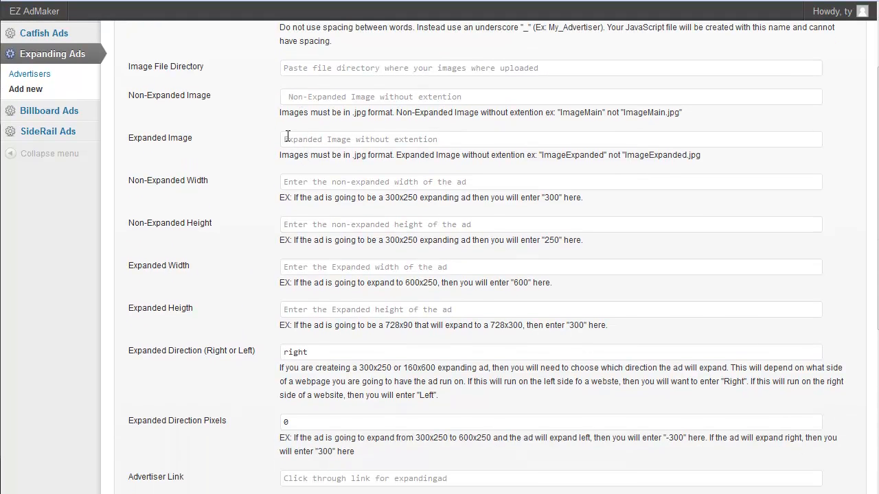
scroll(285, 155, up, 3)
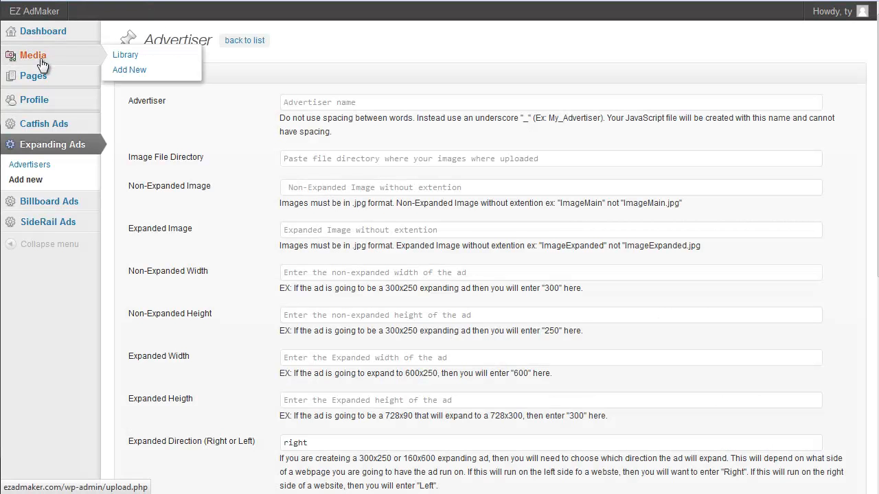
Open the media library in a separate tab and upload the EZAM_160x600 and EZAM_300x600 images.
right_click(42, 59)
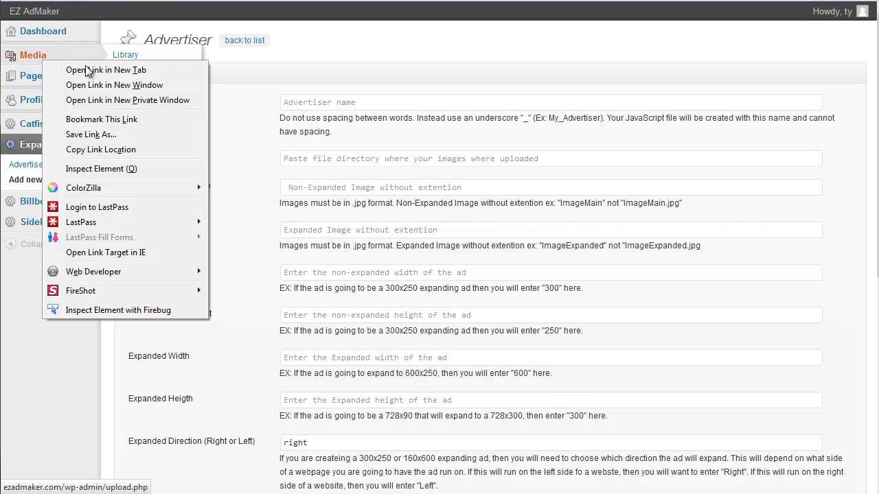
click(105, 70)
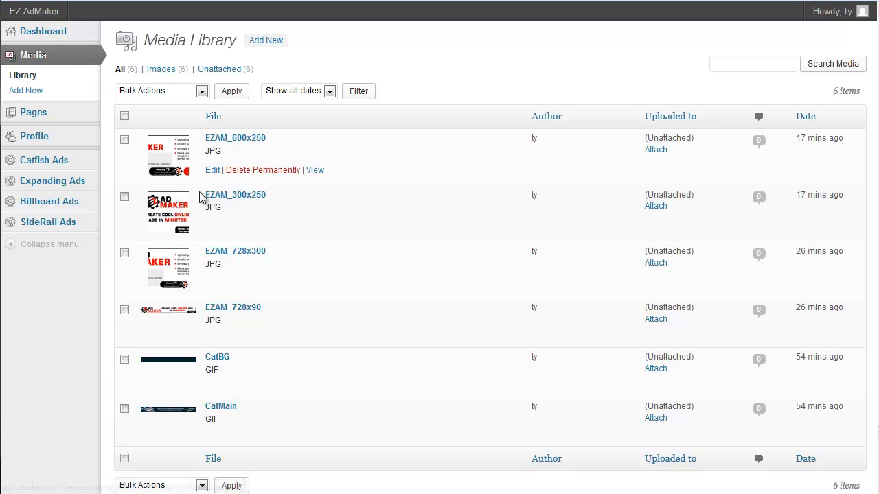
click(266, 49)
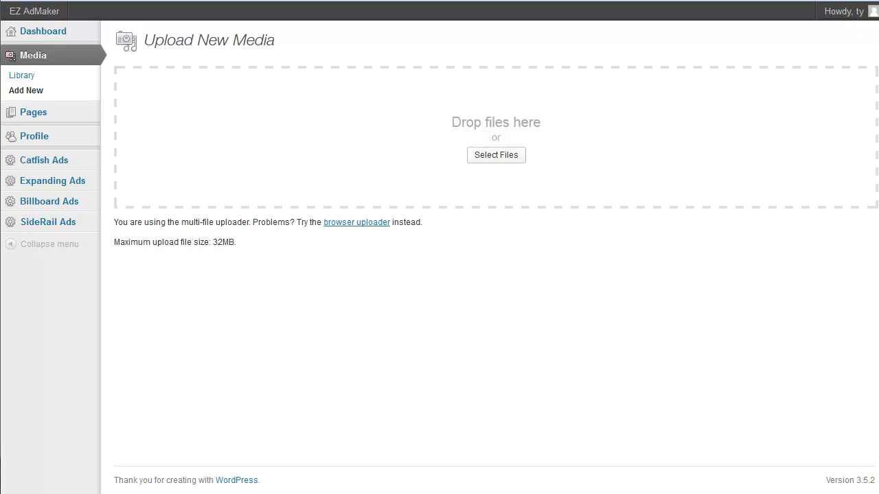
drag(878, 204, 615, 198)
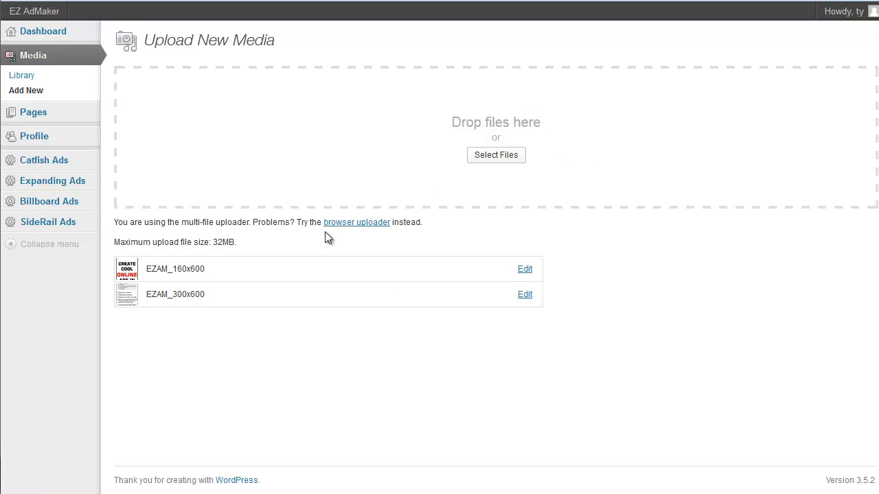
drag(227, 279, 174, 288)
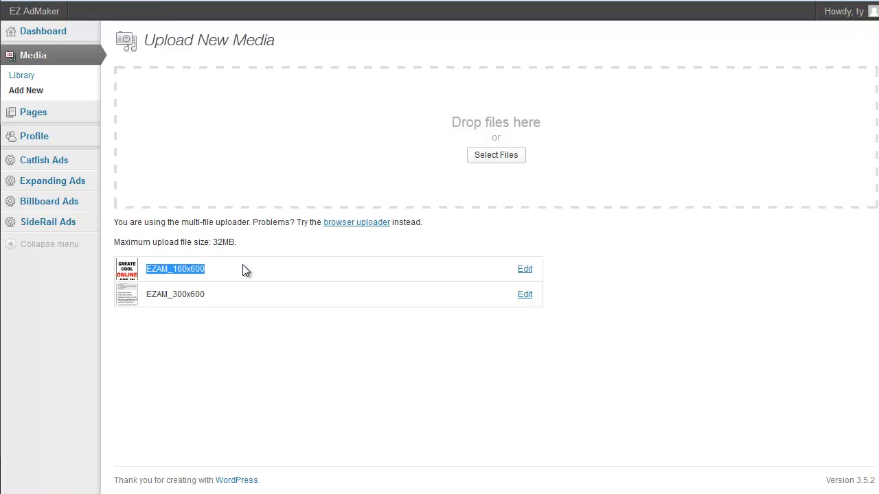
click(215, 325)
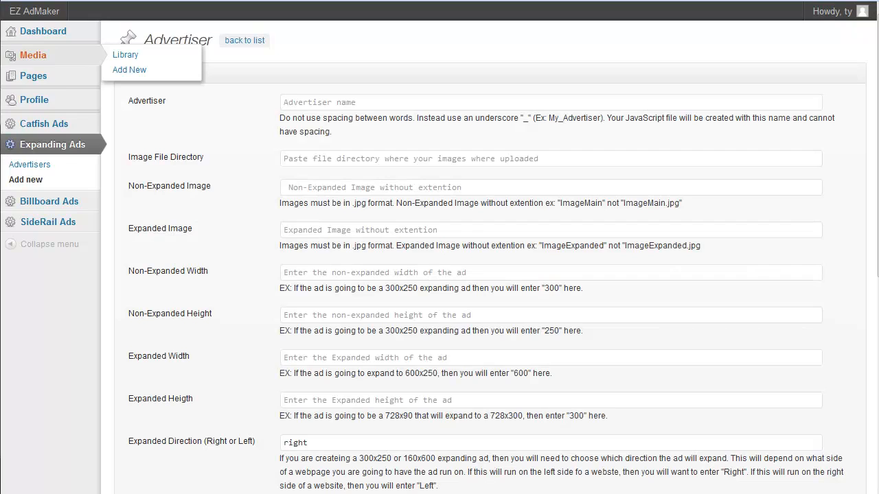
Name the new advertiser advertiser_four and set its image file directory to the previously used uploads path ending in 2013/07/.
click(298, 96)
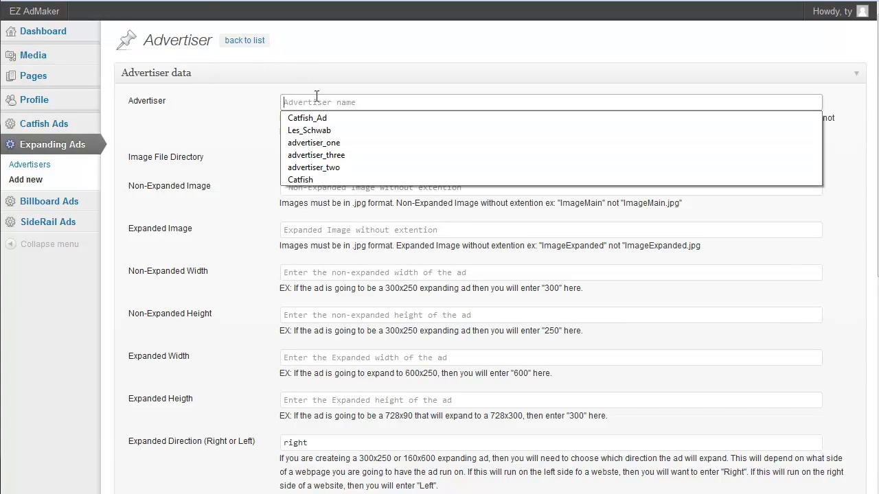
click(337, 170)
key(BackSpace)
key(BackSpace)
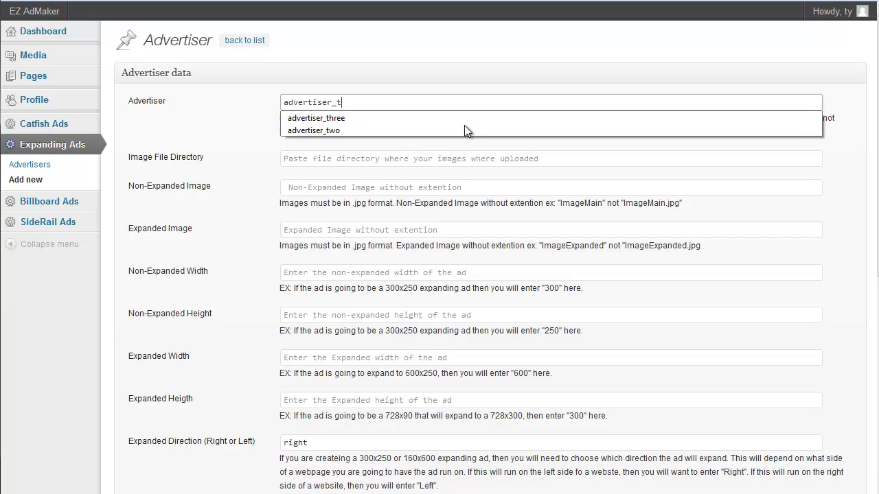
key(BackSpace)
text(four)
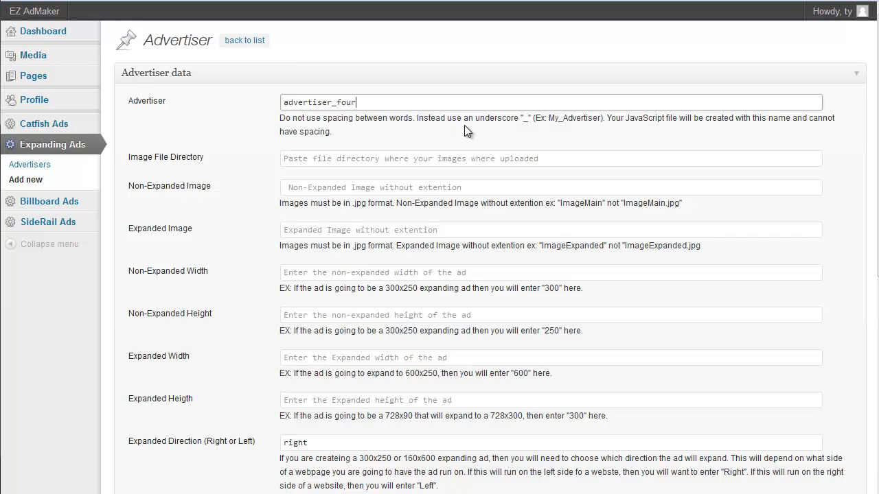
key(Tab)
key(Down)
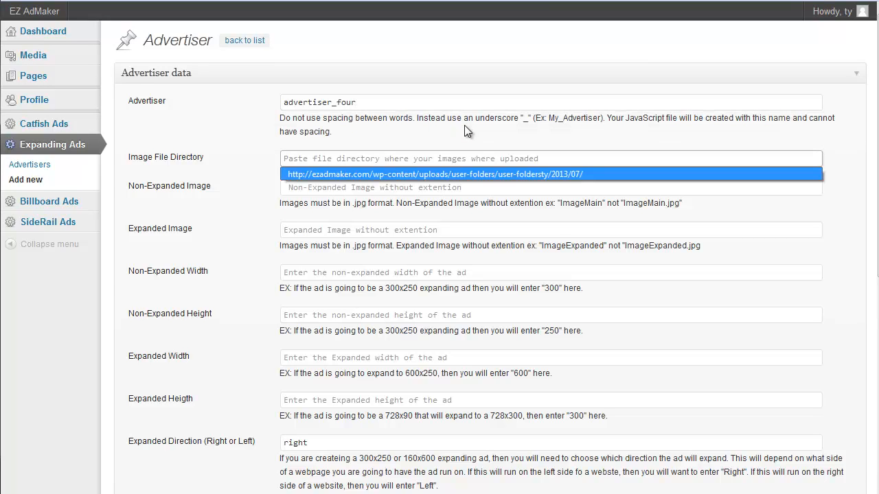
key(Tab)
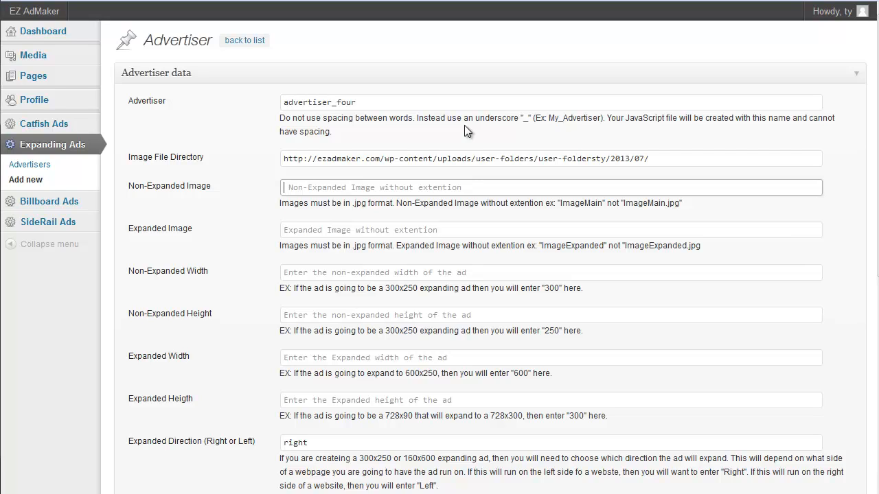
Set the non-expanded image to EZAM_160x600 and the expanded image to EZAM_300x600.
text(EZAM_160x600)
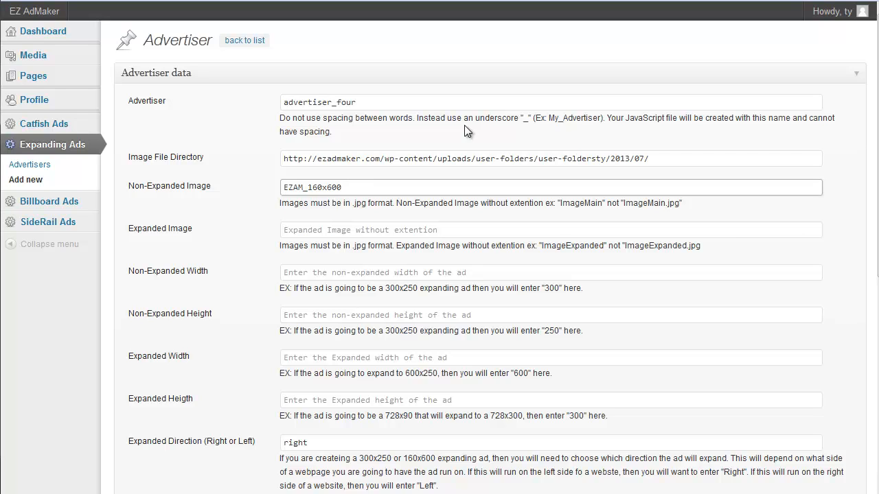
key(Tab)
text(EZAM_160x600)
key(BackSpace)
key(BackSpace)
key(BackSpace)
key(BackSpace)
key(BackSpace)
key(BackSpace)
key(BackSpace)
key(BackSpace)
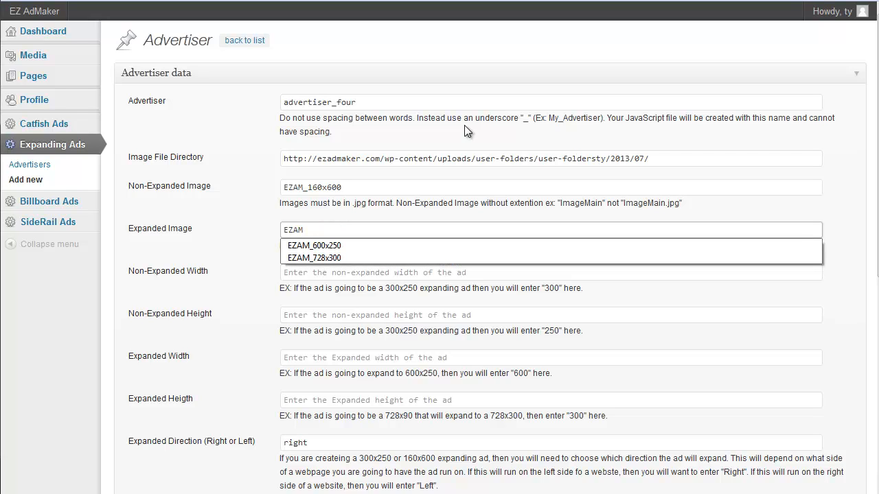
text(_300x600)
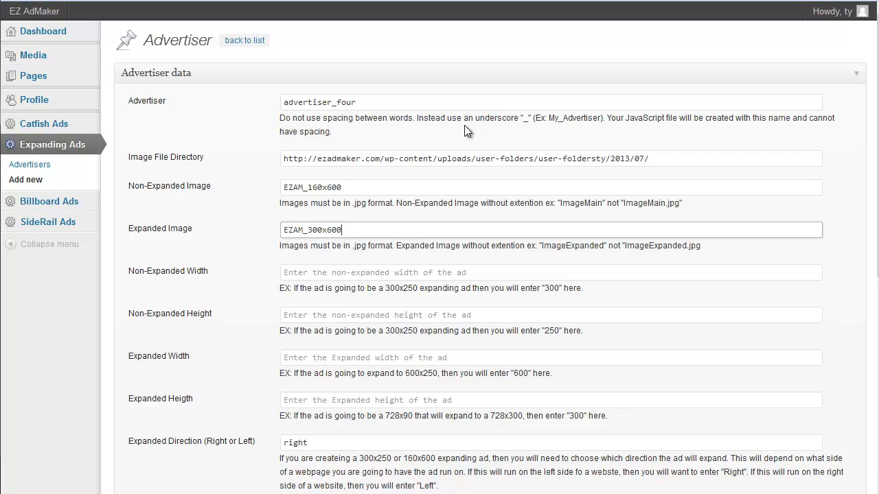
Set the non-expanded size to 160 wide by 600 high and the expanded size to 300 wide by 600 high.
key(Tab)
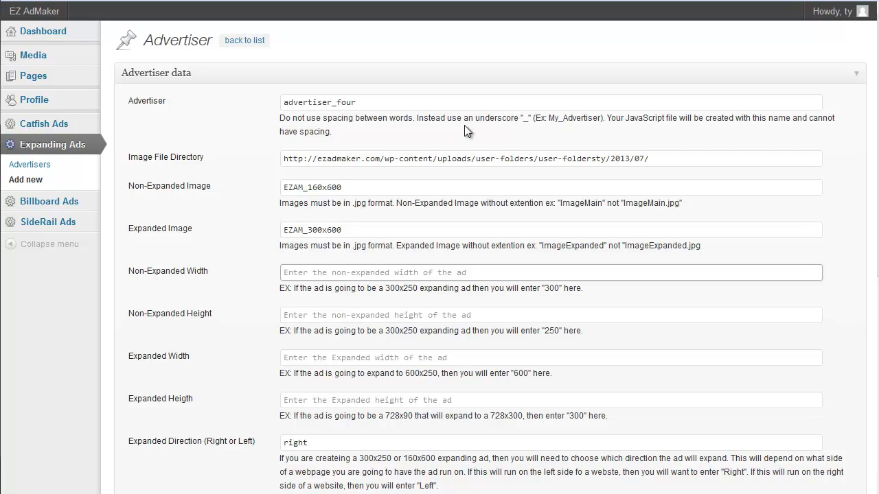
text(160)
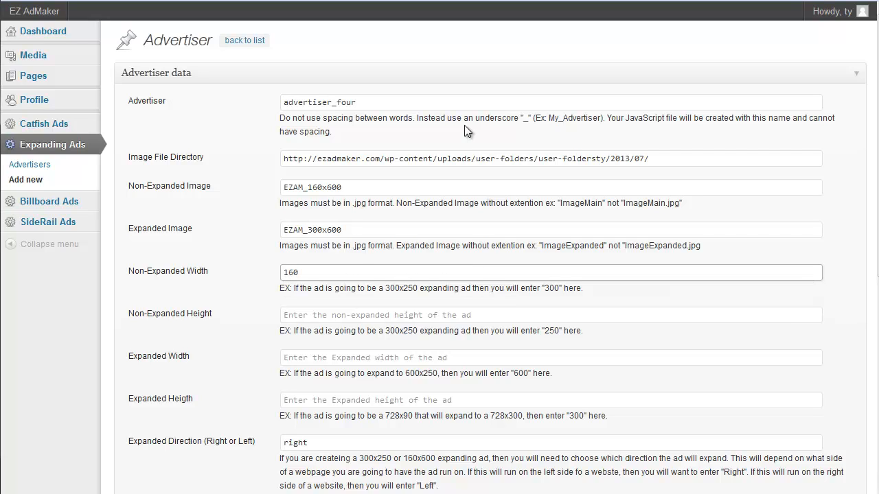
key(Tab)
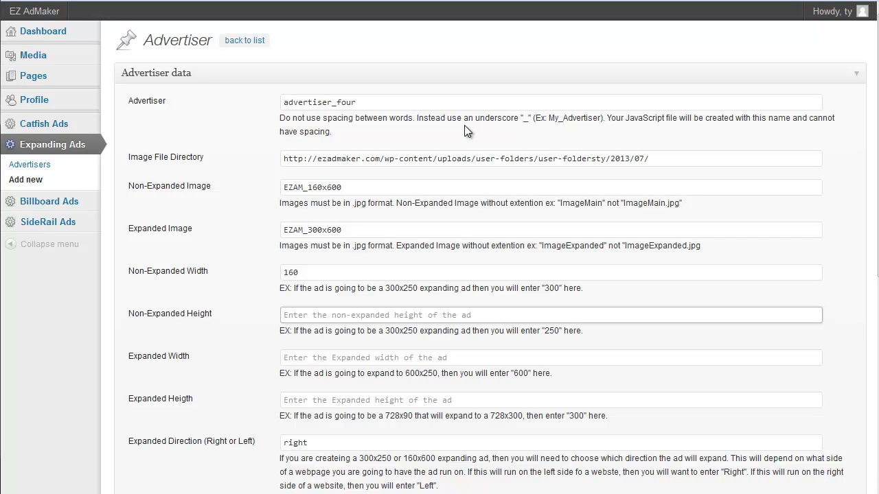
text(600)
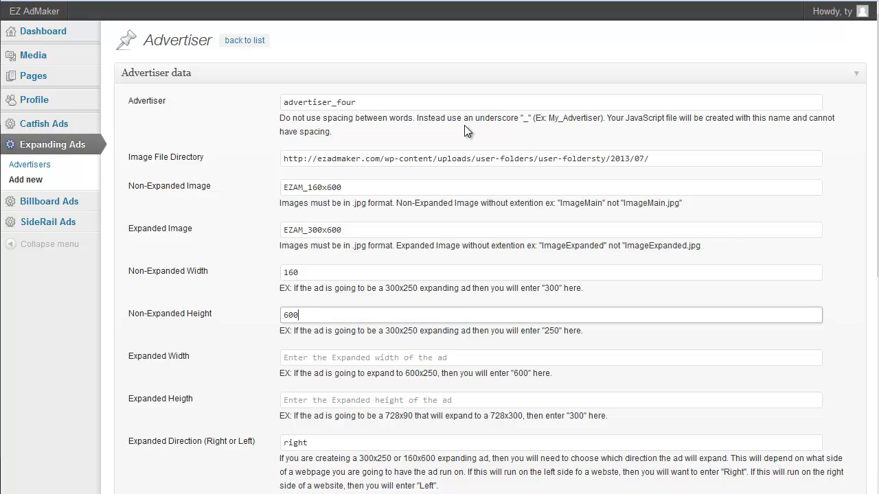
key(Tab)
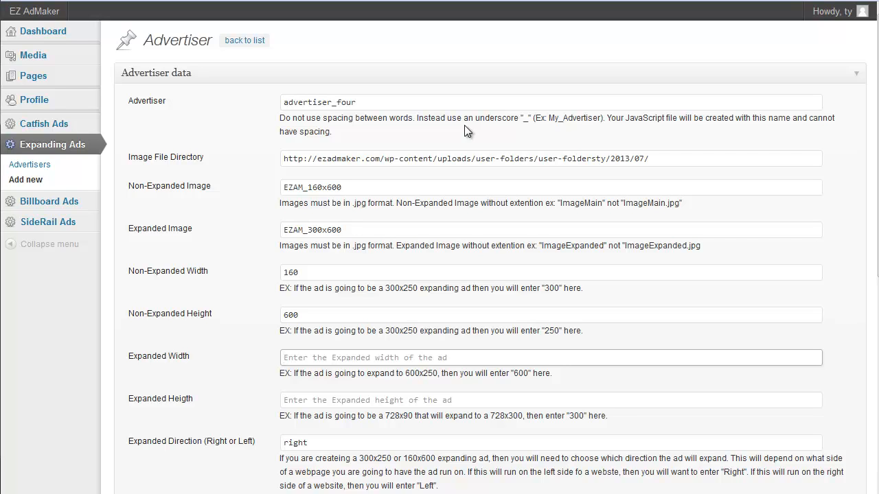
text(300)
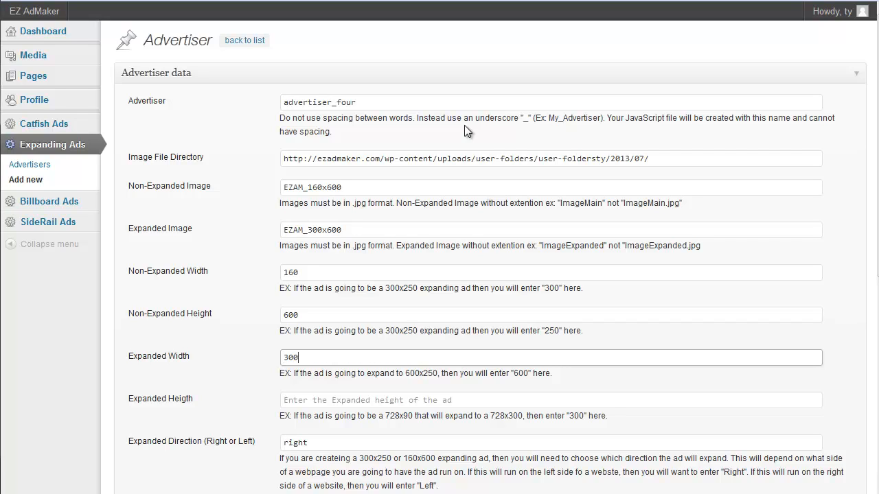
key(Tab)
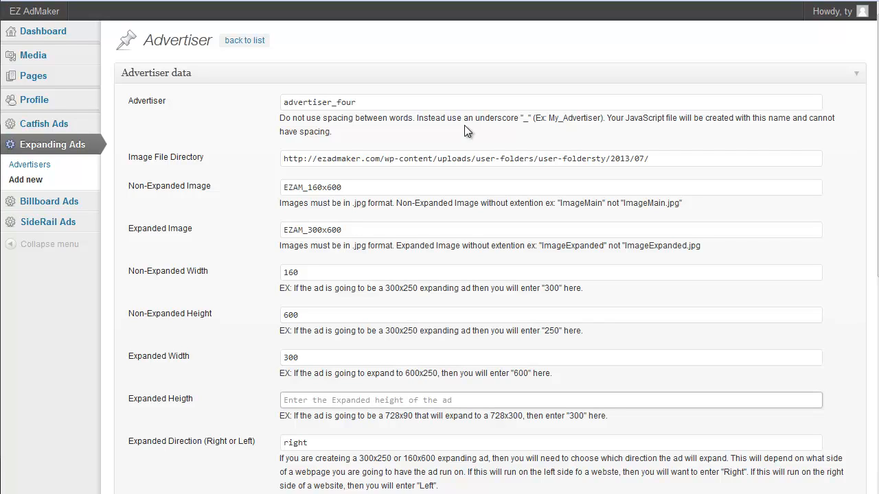
text(600)
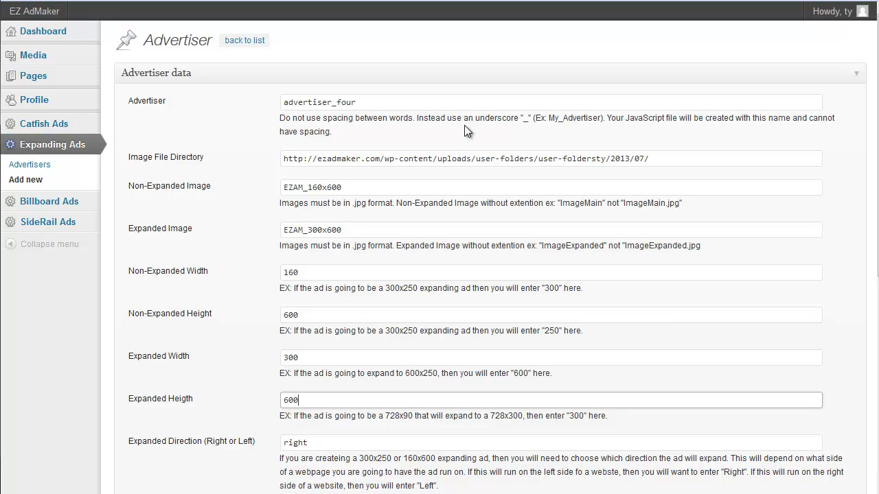
Calculate the difference between the 300 and 160 widths in the calculator and set the expanded direction pixels to 140.
scroll(464, 125, down, 4)
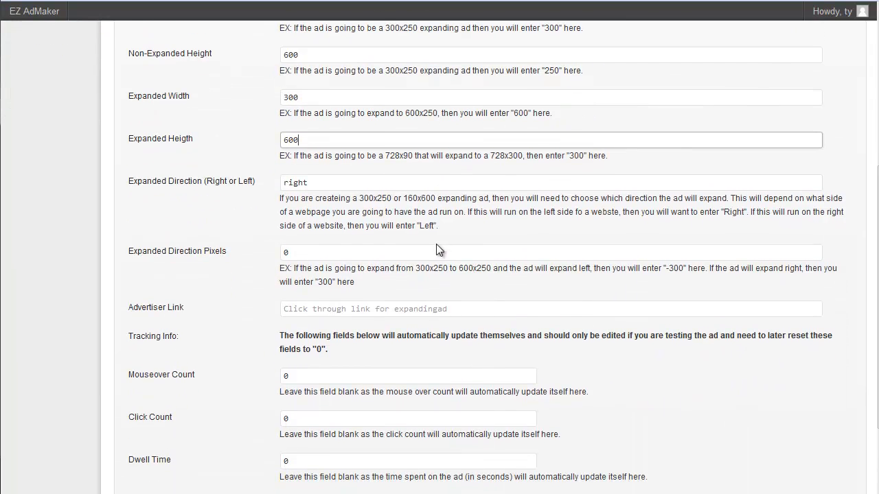
key(Tab)
key(Tab)
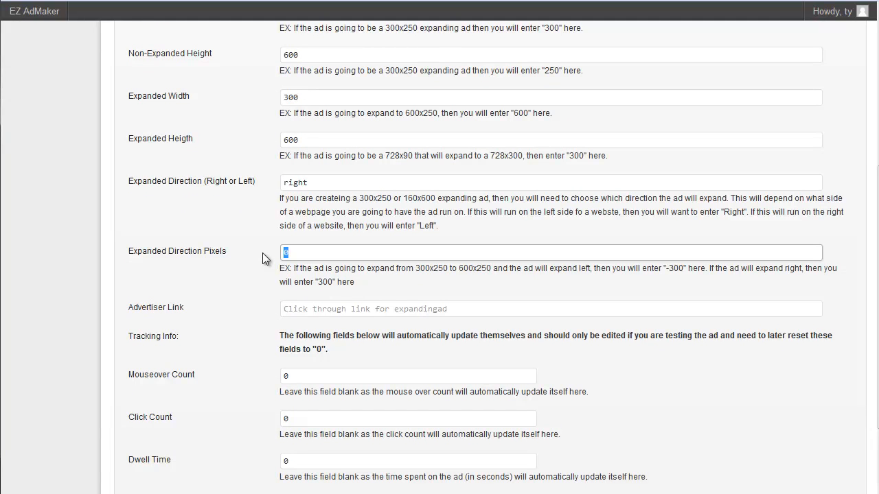
scroll(311, 227, up, 3)
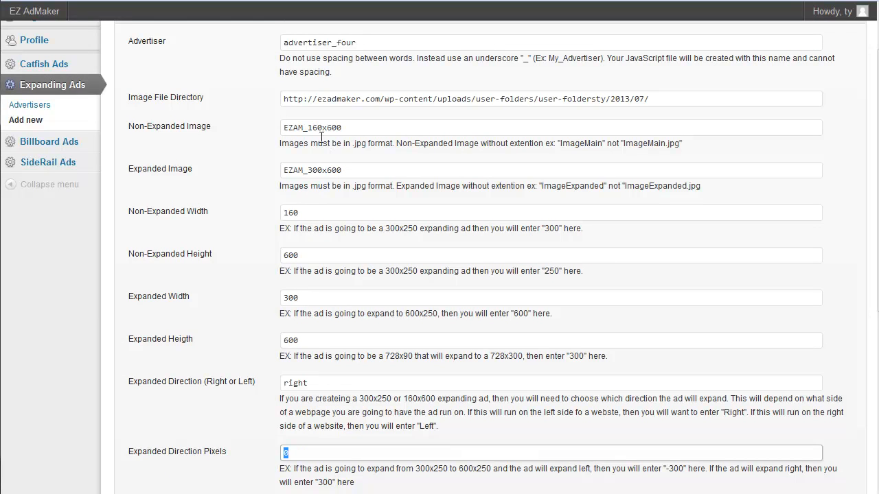
scroll(335, 280, down, 1)
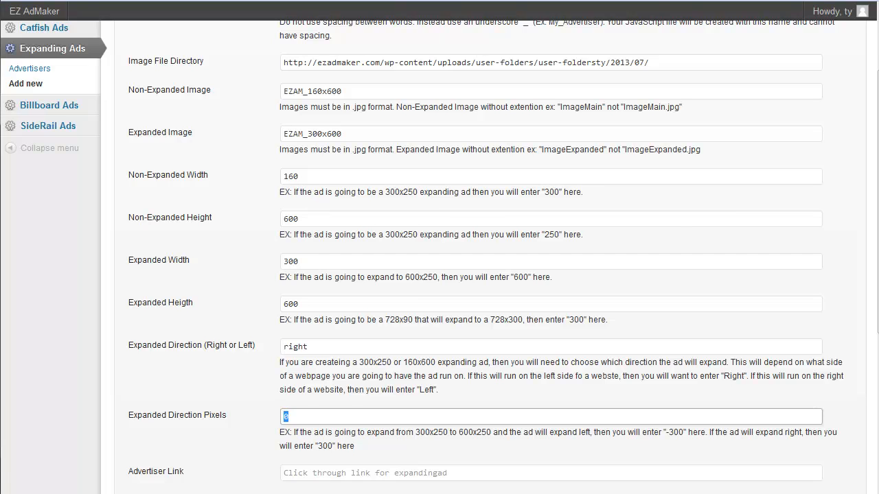
drag(878, 143, 615, 141)
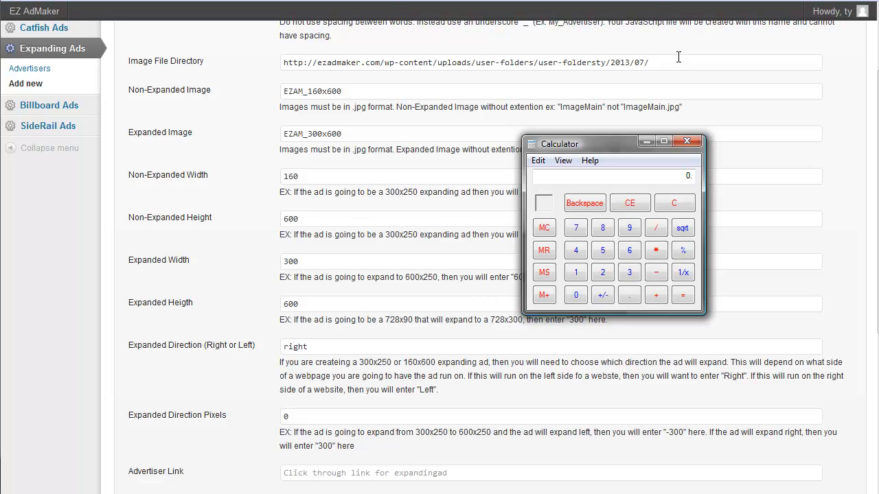
text(300)
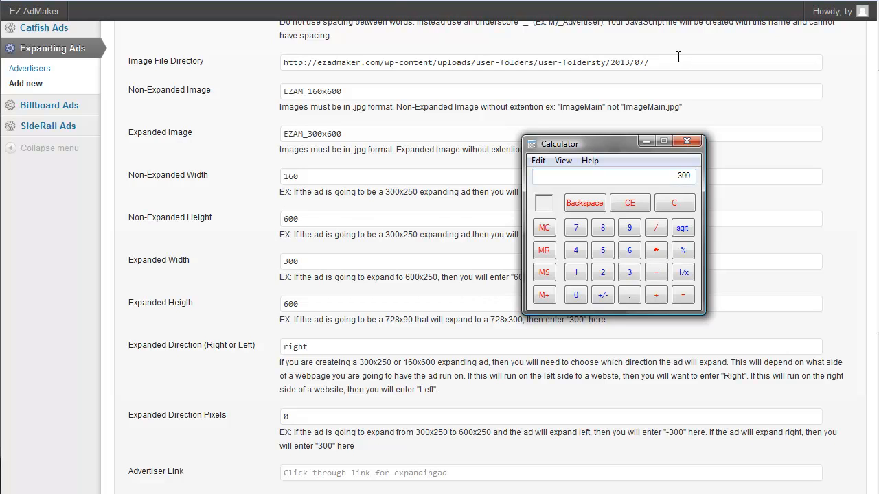
text(160)
key(Return)
click(686, 141)
double_click(311, 412)
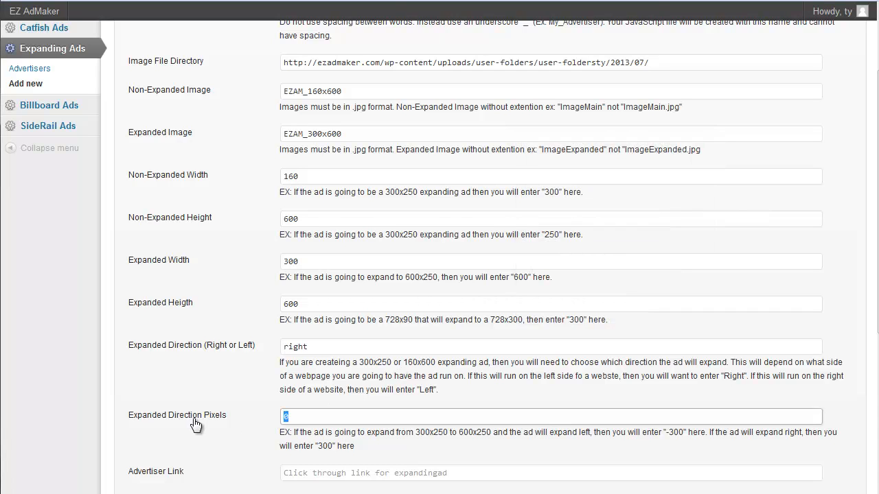
text(140)
scroll(196, 424, down, 3)
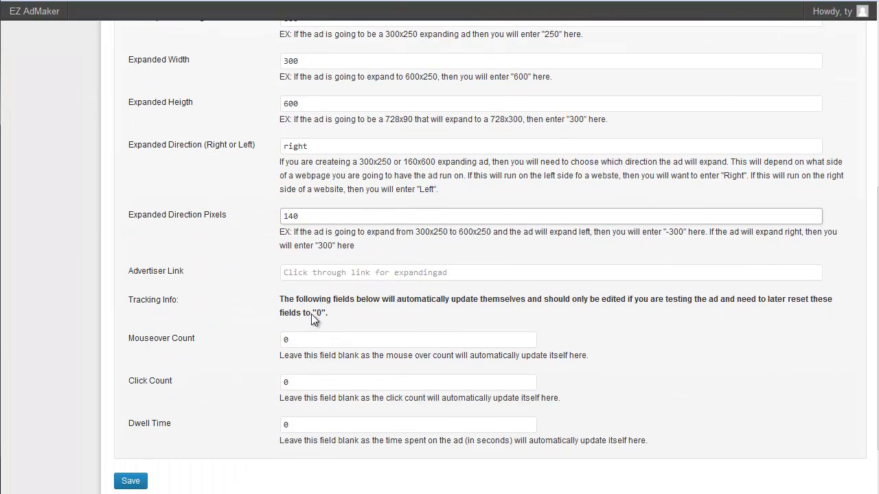
click(311, 273)
click(311, 272)
click(323, 288)
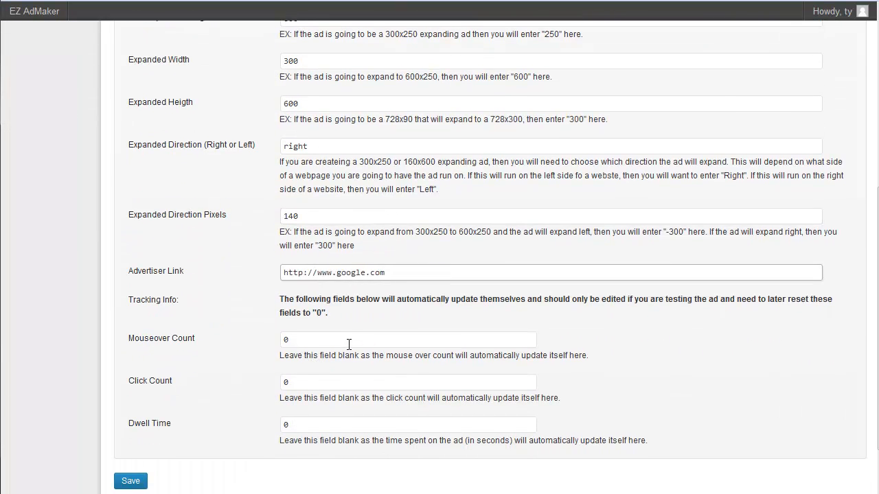
scroll(298, 336, down, 2)
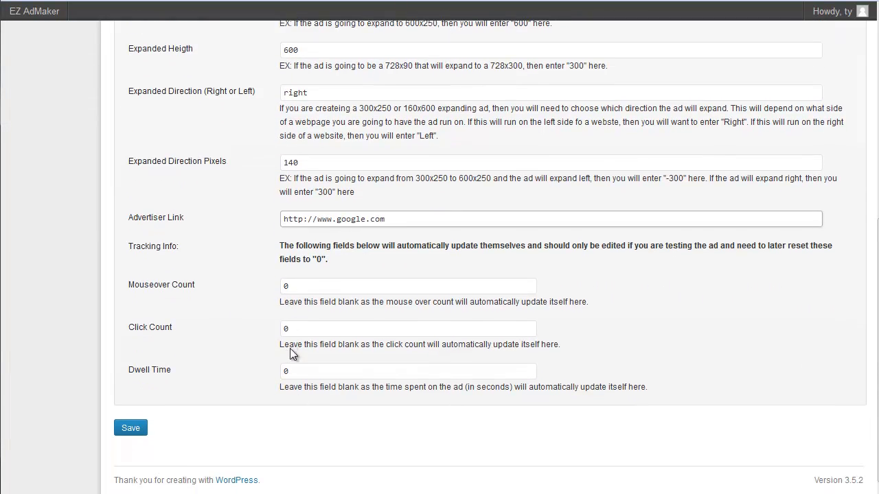
click(140, 427)
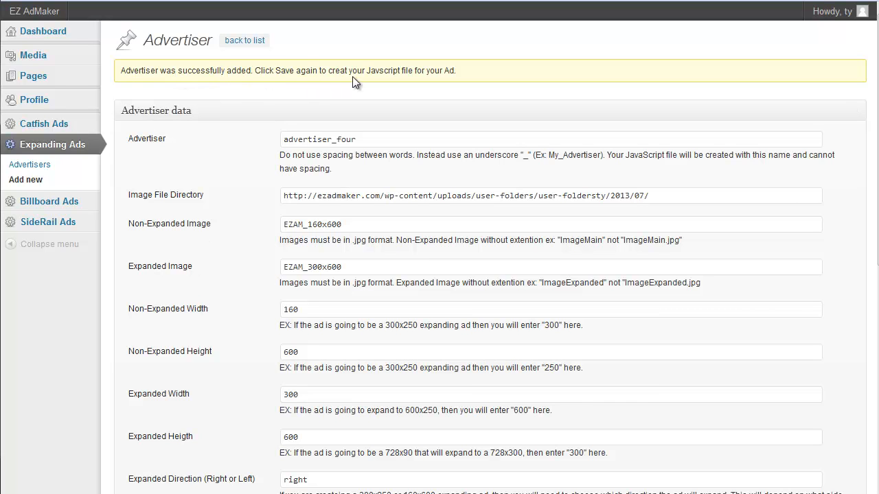
scroll(158, 321, down, 6)
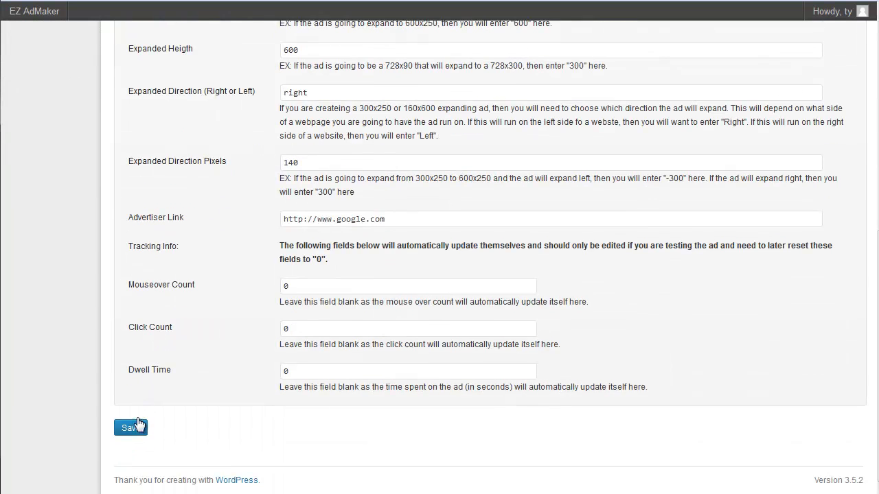
click(138, 426)
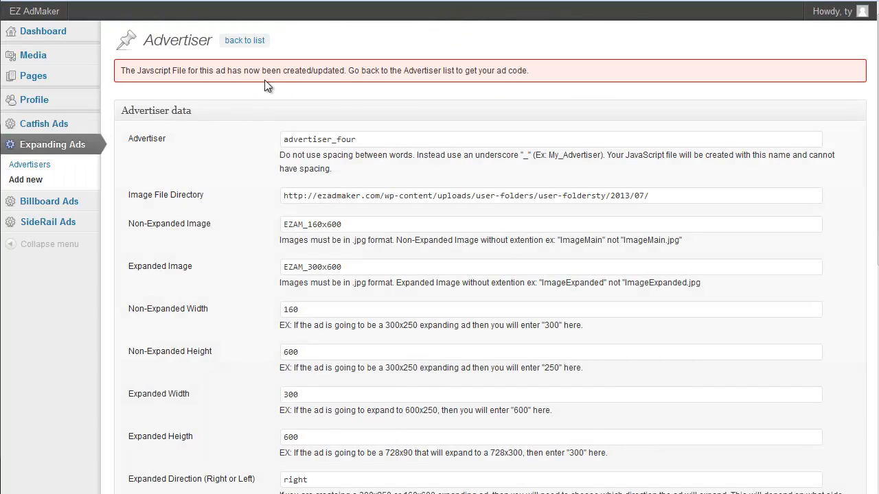
Open the expanding ads advertiser list and copy the script tag for advertiser_four.js.
scroll(406, 100, down, 1)
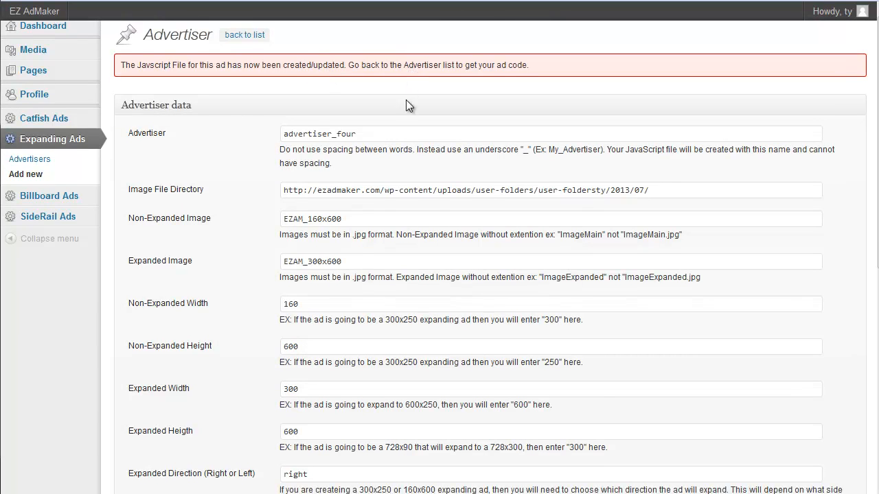
scroll(401, 137, down, 5)
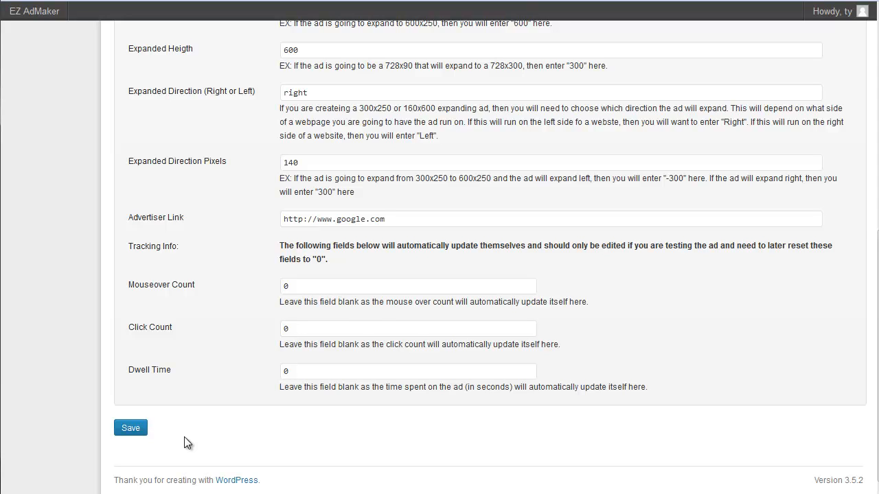
scroll(182, 419, up, 6)
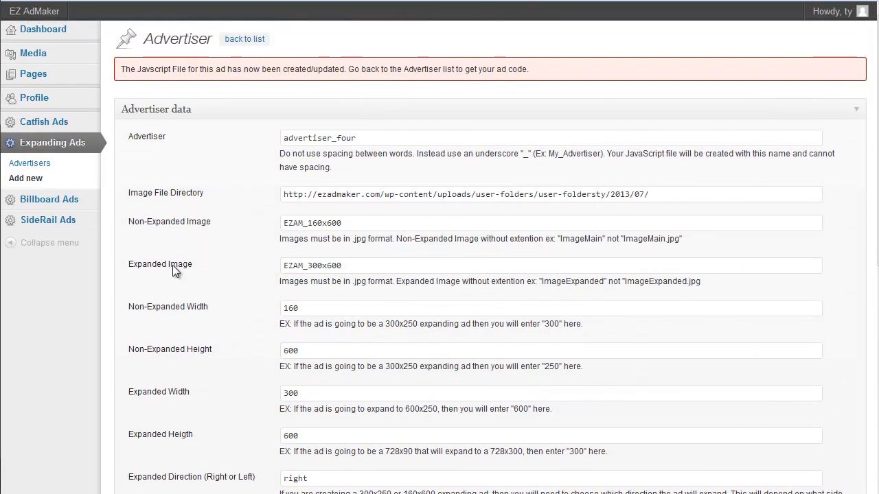
click(62, 164)
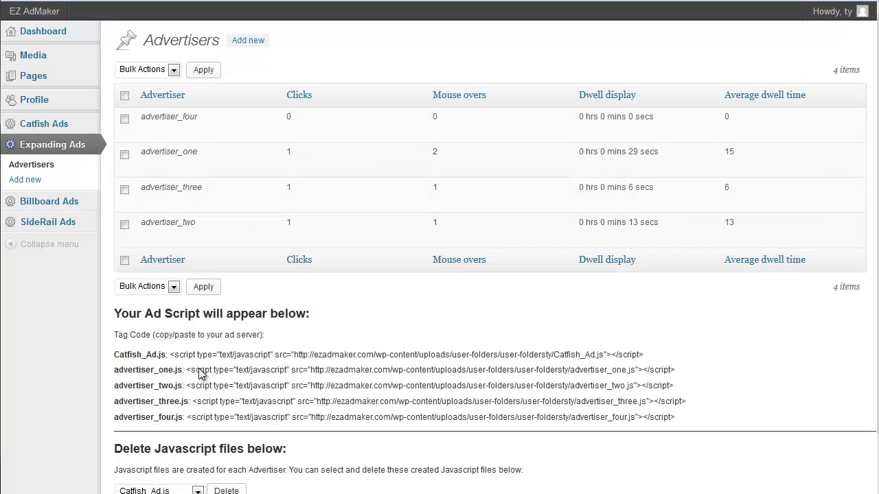
drag(187, 418, 675, 426)
key(ctrl+c)
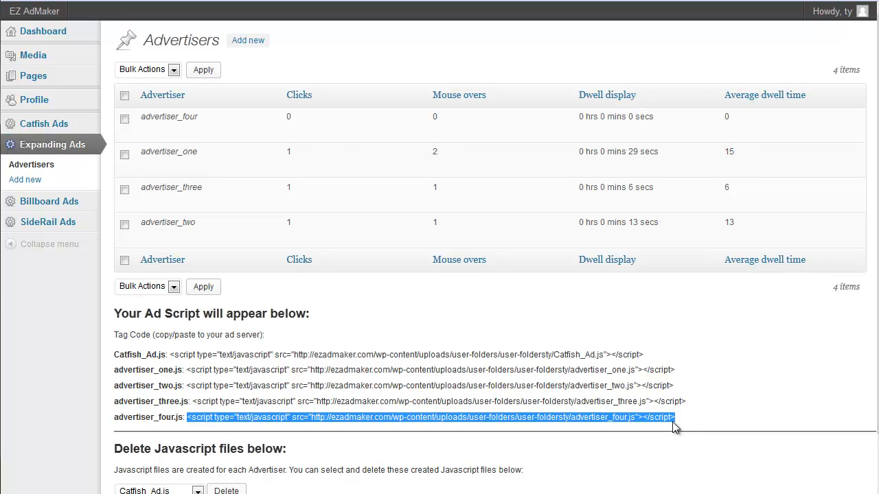
Open the pages area separately from the advertiser list and start a new page titled 160x600 Right Expanding.
mouse_move(64, 83)
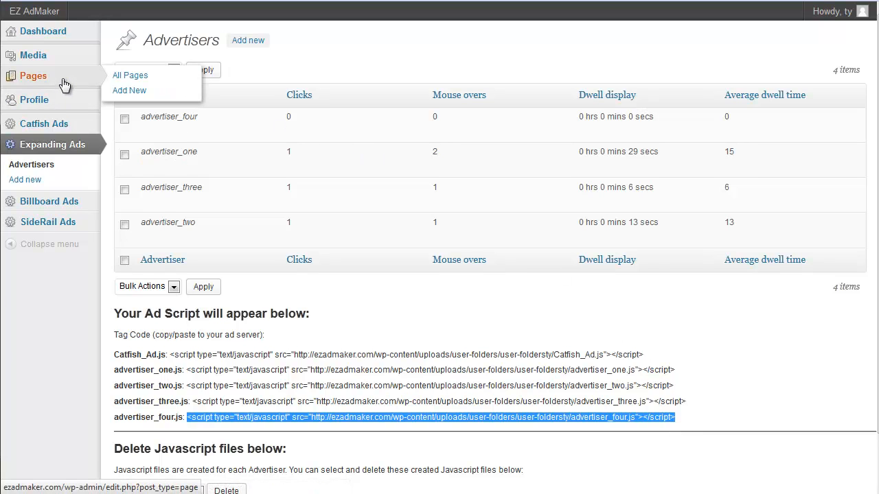
right_click(65, 81)
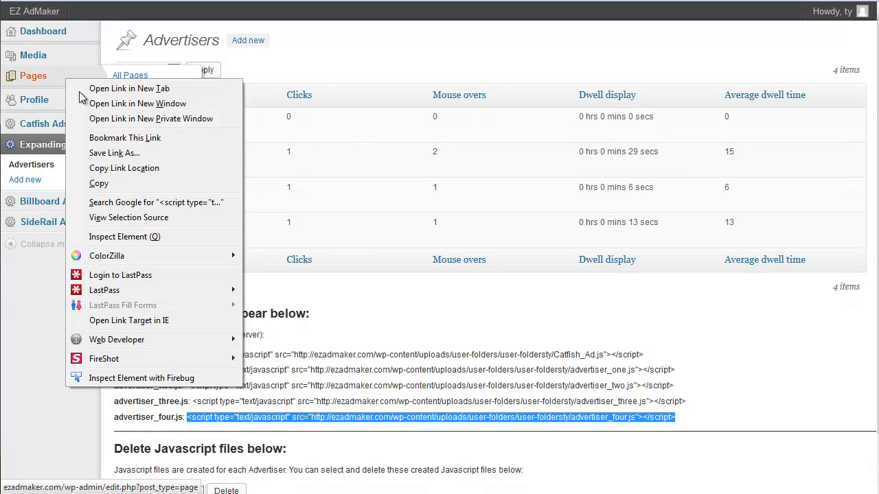
click(136, 103)
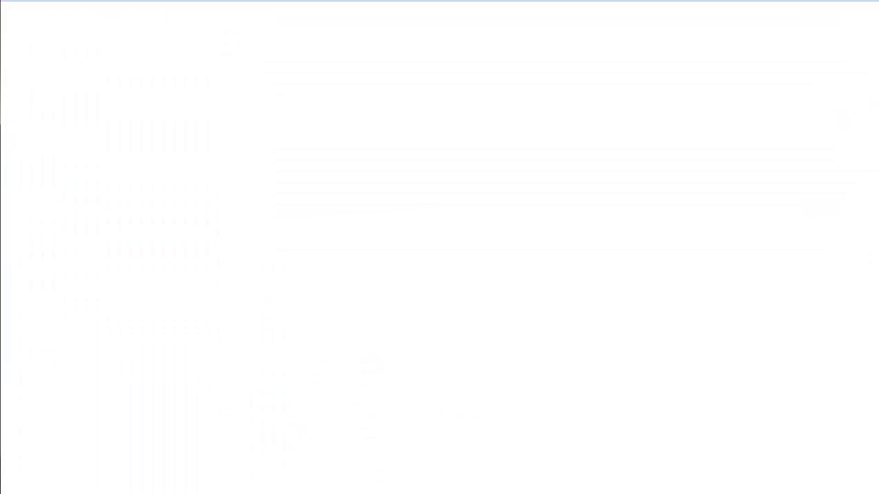
click(212, 39)
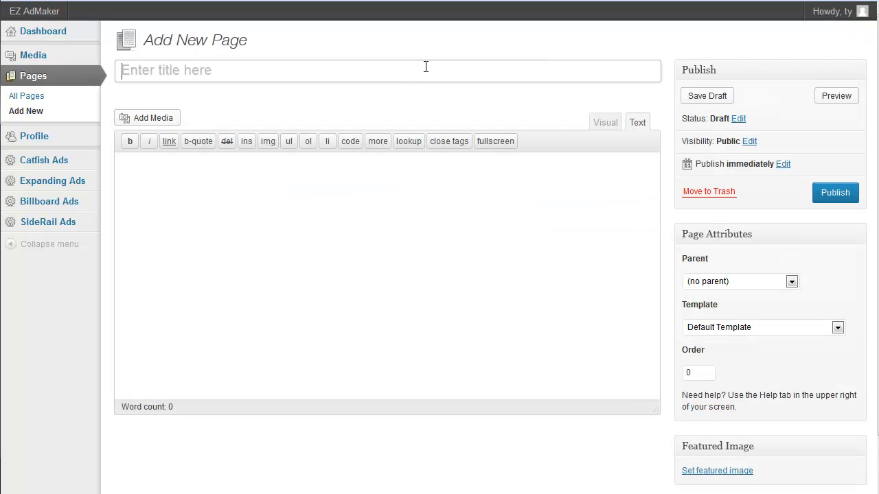
text(160x600)
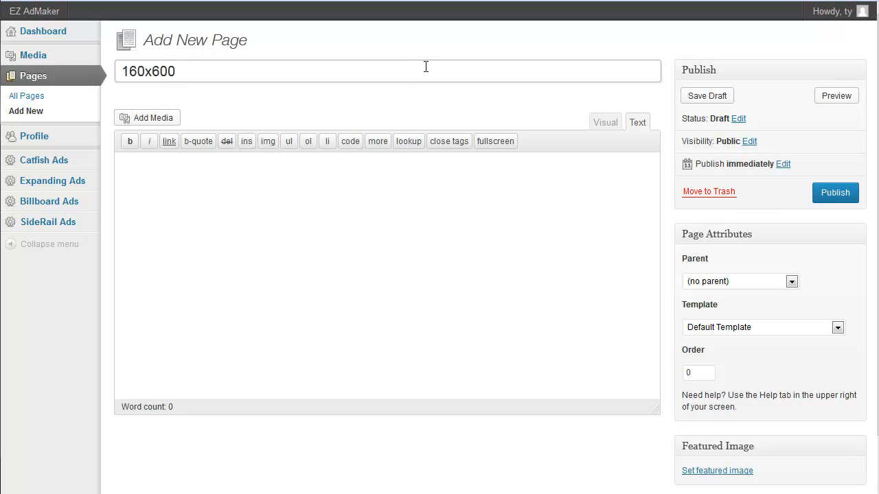
text( E)
key(BackSpace)
text(Right Ez)
key(BackSpace)
text(xpanding)
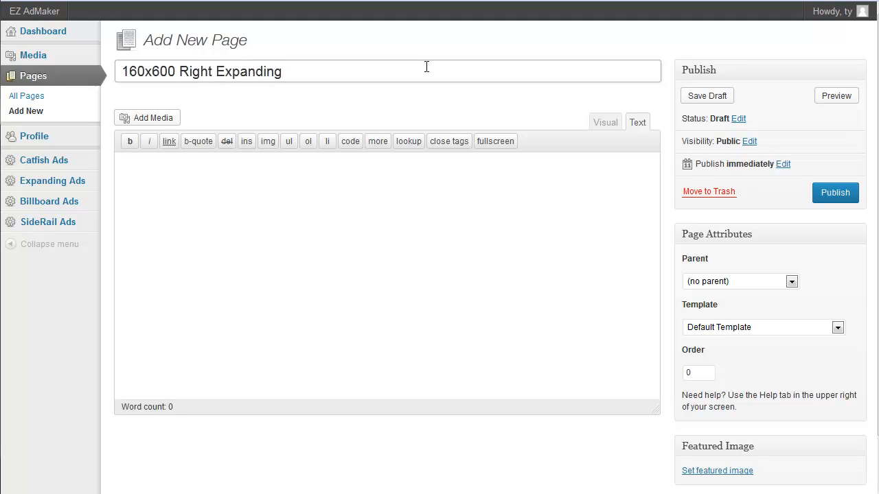
Publish the page with the 160x600 Left Template and the copied advertiser_four script as its content.
click(759, 327)
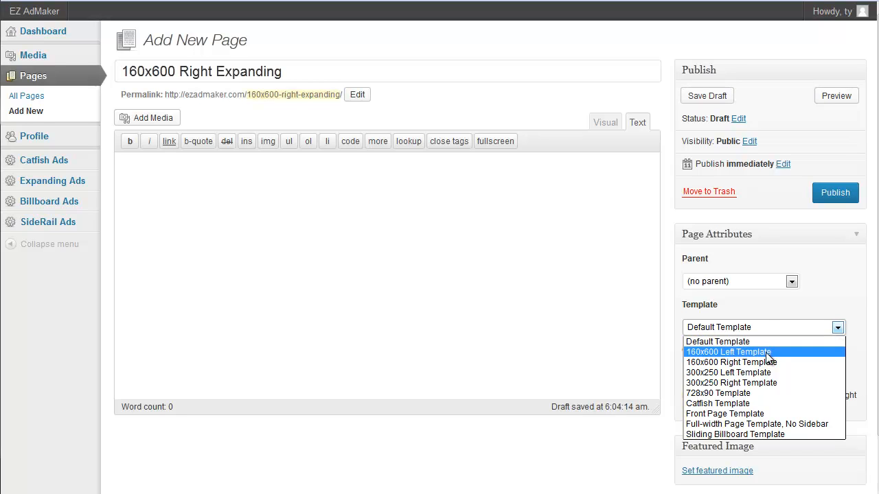
click(768, 352)
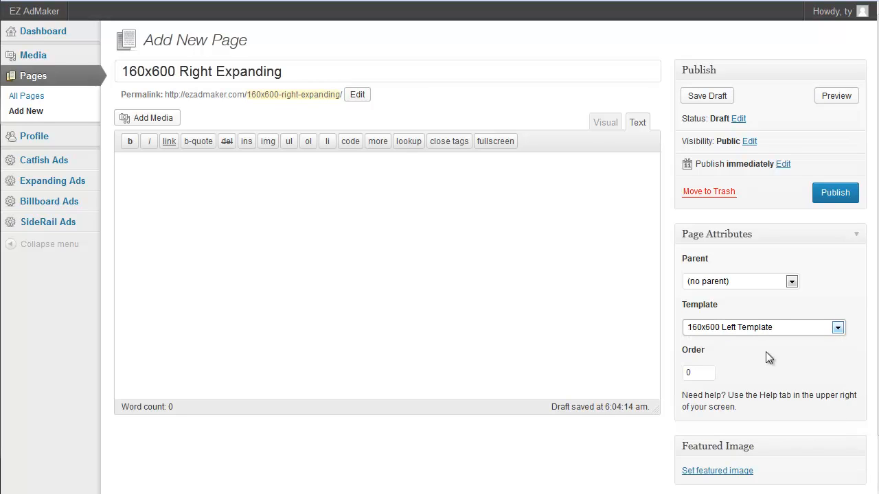
click(635, 211)
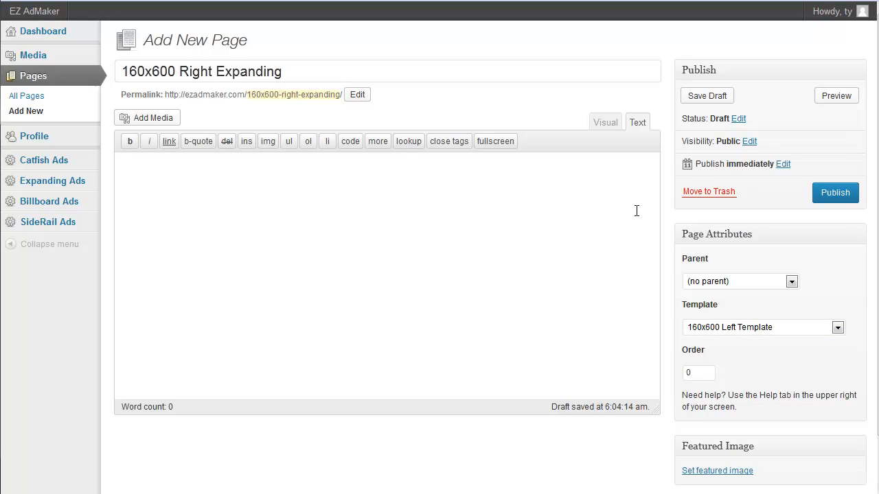
key(ctrl+v)
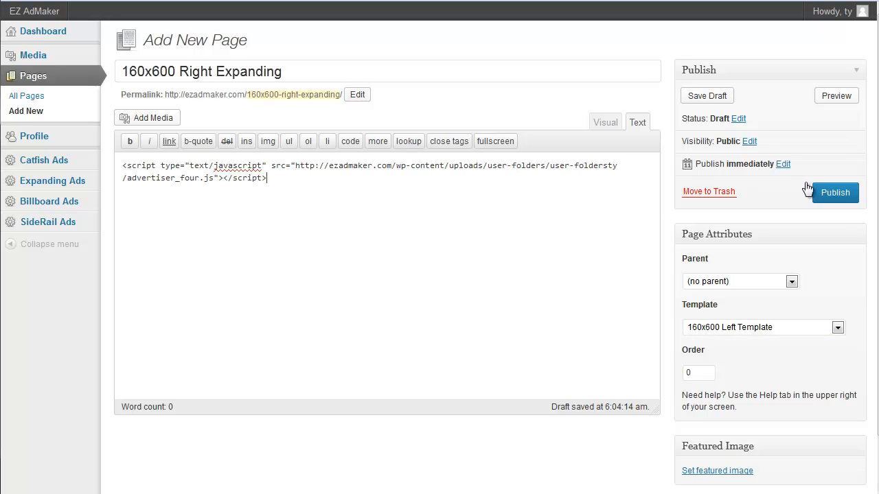
click(832, 198)
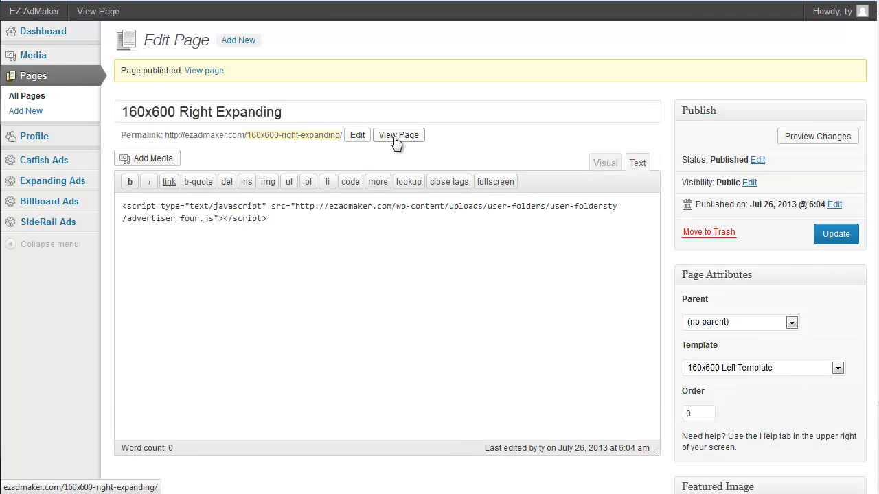
View the ad on the published page and check advertiser_four's tracking figures in the advertiser list before returning to the page.
click(398, 135)
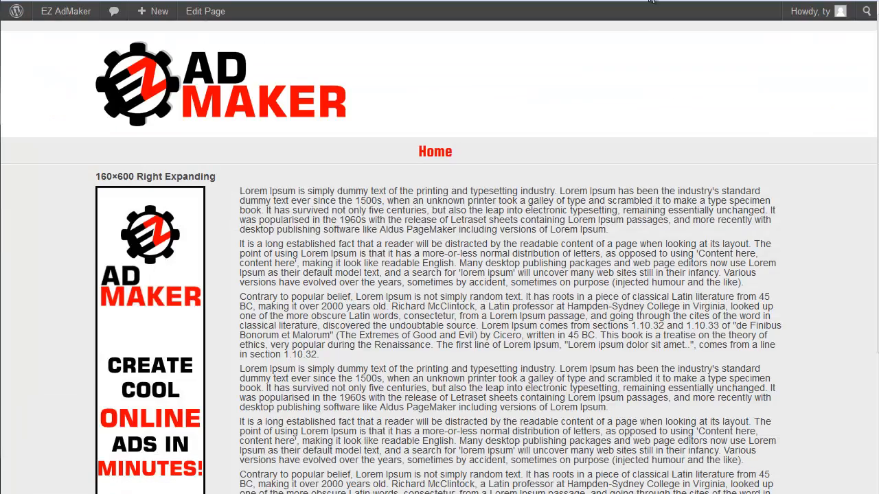
scroll(610, 85, down, 5)
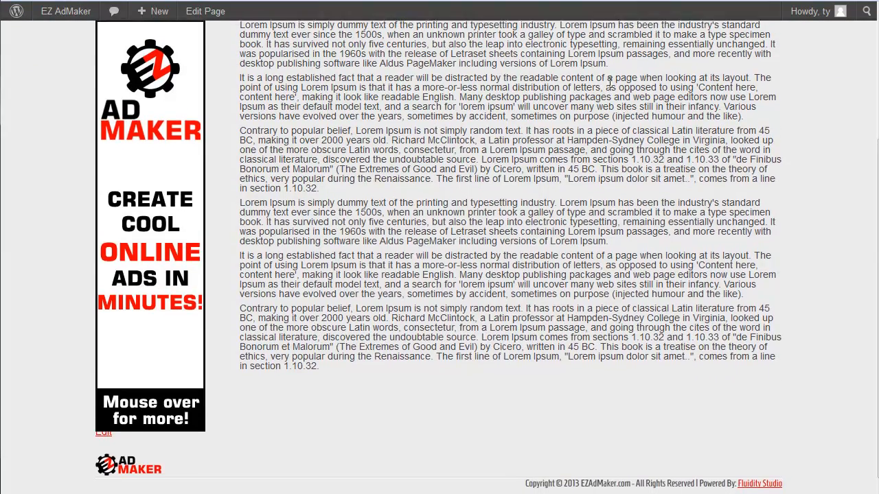
scroll(610, 81, up, 5)
scroll(610, 81, down, 5)
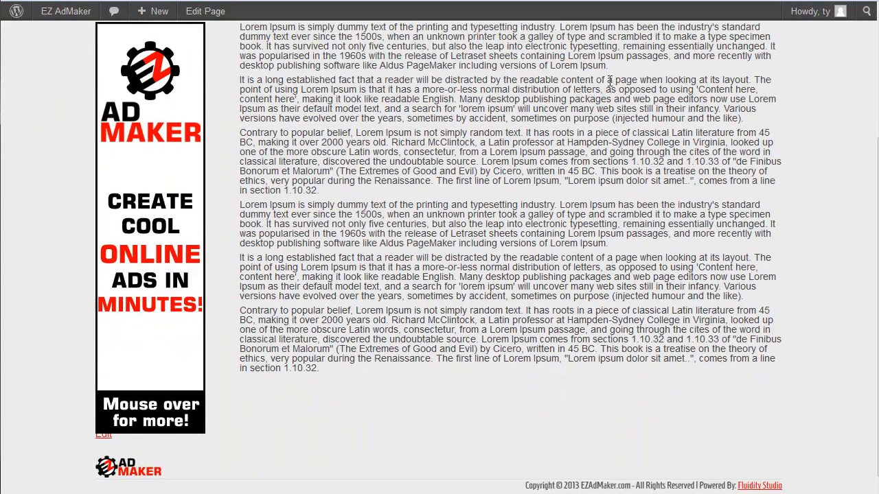
scroll(609, 81, up, 5)
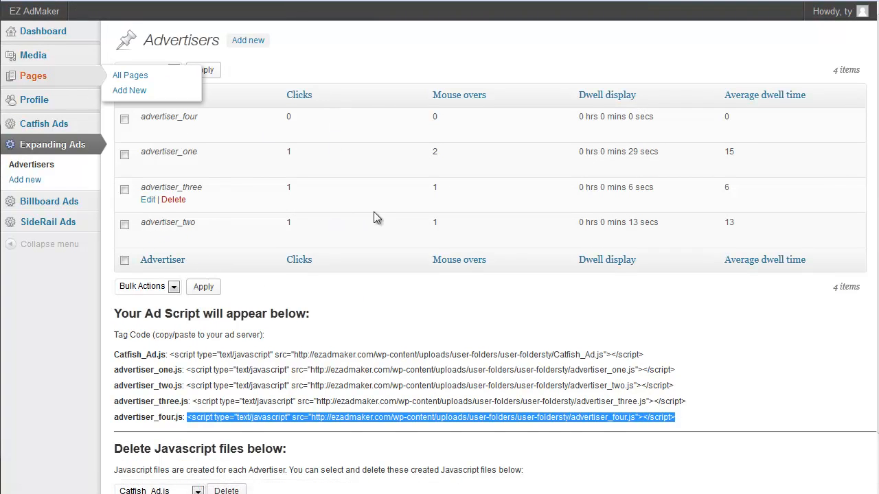
click(374, 212)
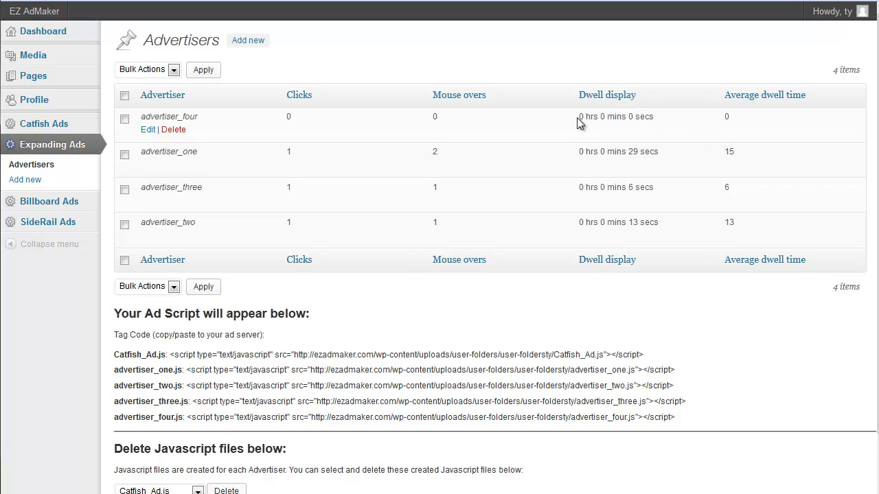
click(508, 0)
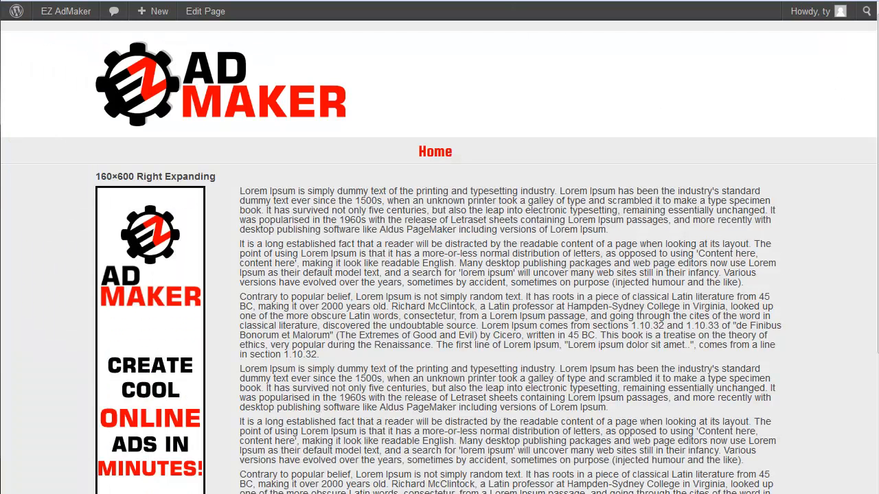
Examine the 160x600 ad on the published page, checking its expansion to the right over the text and its click-through.
scroll(394, 86, down, 1)
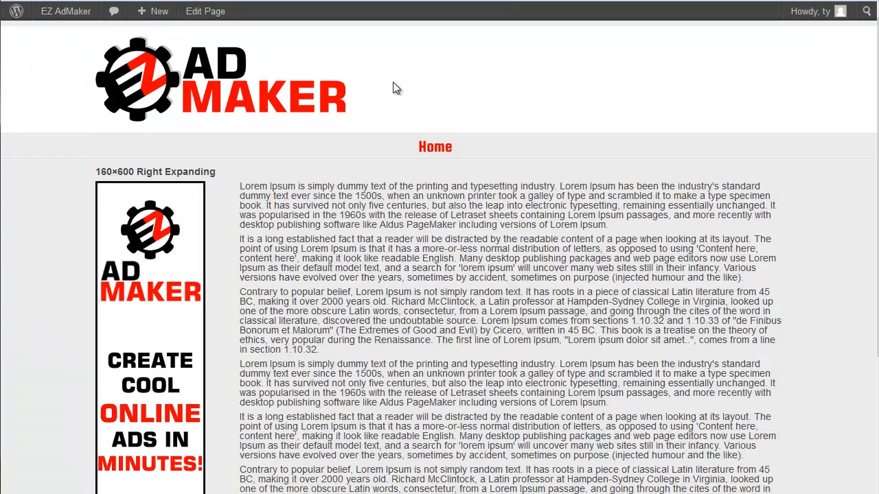
mouse_move(158, 206)
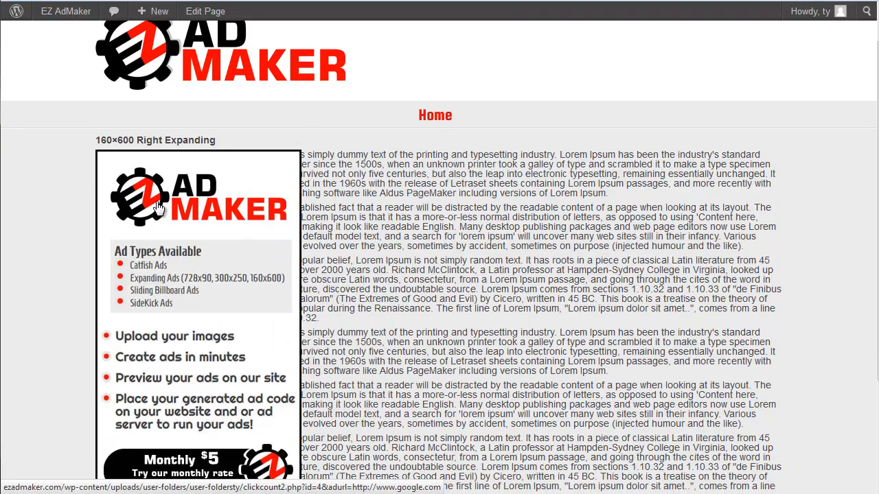
scroll(157, 206, down, 3)
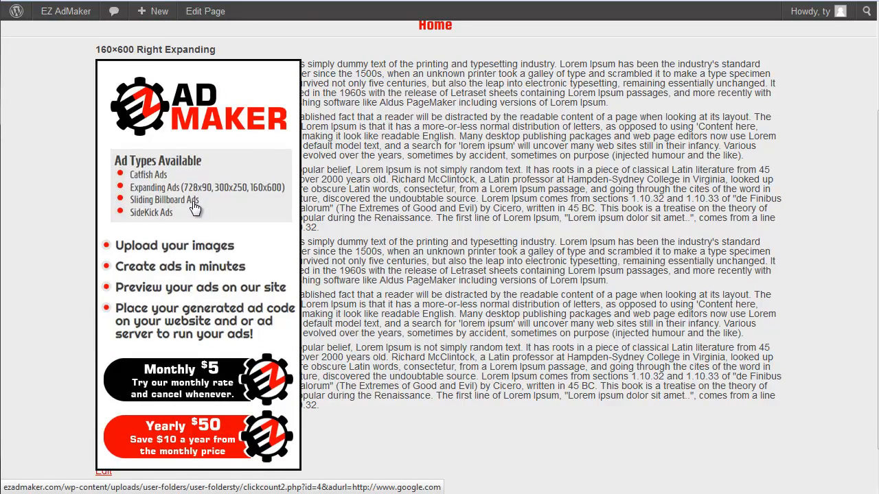
scroll(193, 210, down, 2)
scroll(194, 210, up, 2)
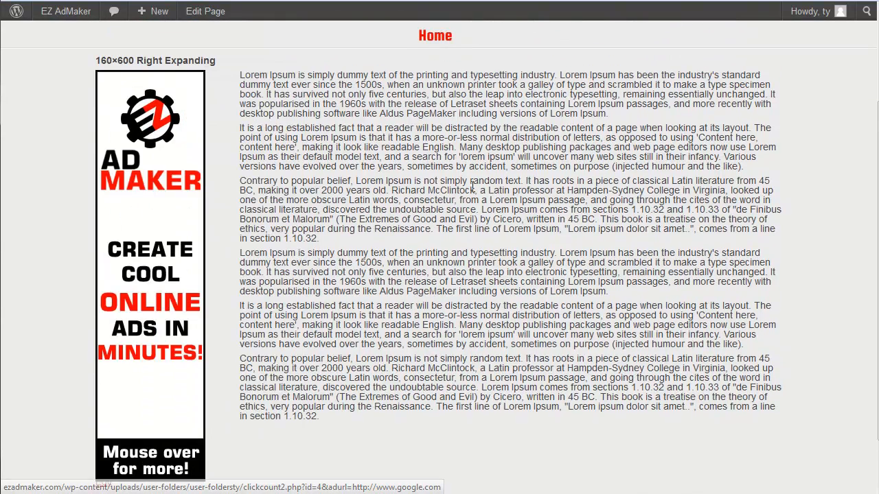
click(178, 157)
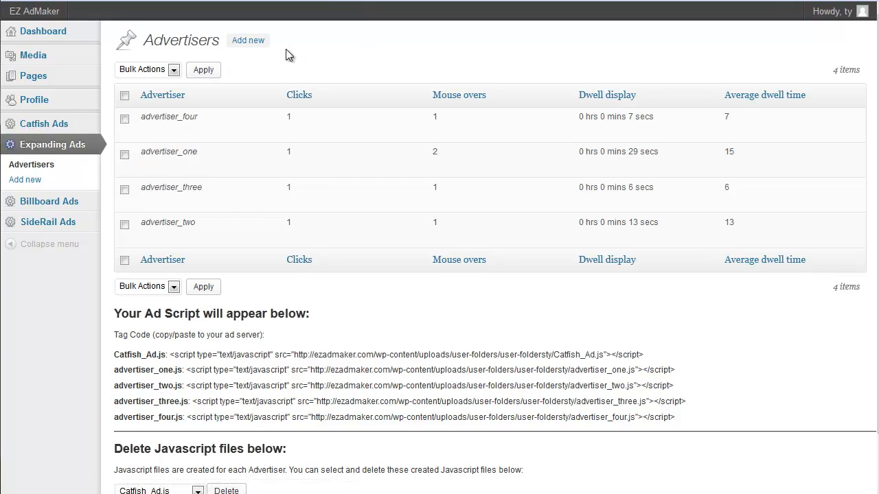
Add a new expanding ads advertiser from the advertiser list and name it advertiser_five.
click(253, 40)
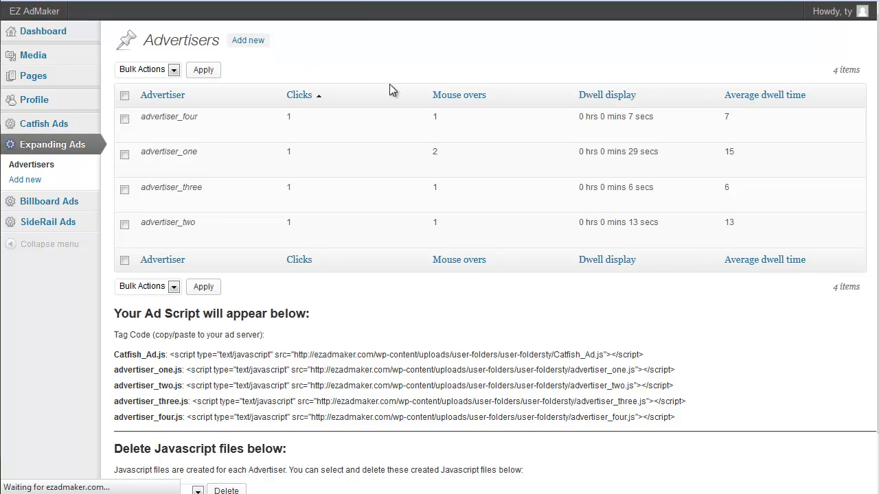
scroll(408, 116, down, 3)
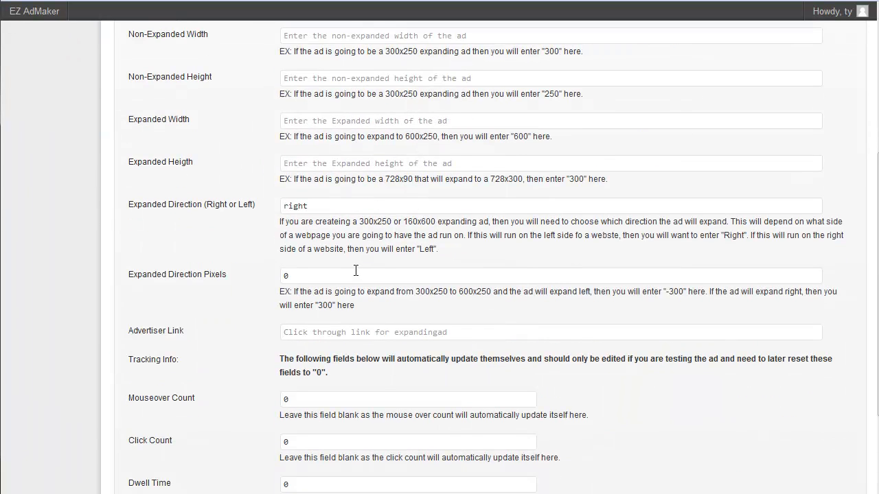
scroll(395, 227, up, 1)
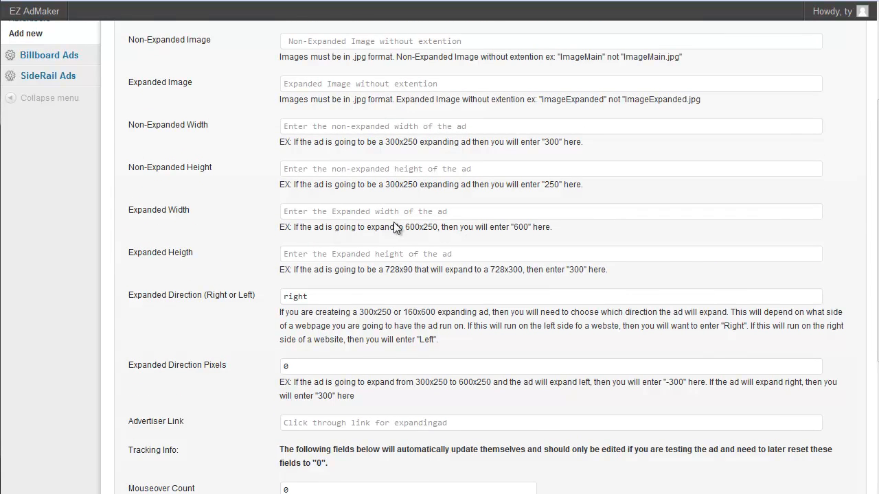
scroll(395, 227, up, 2)
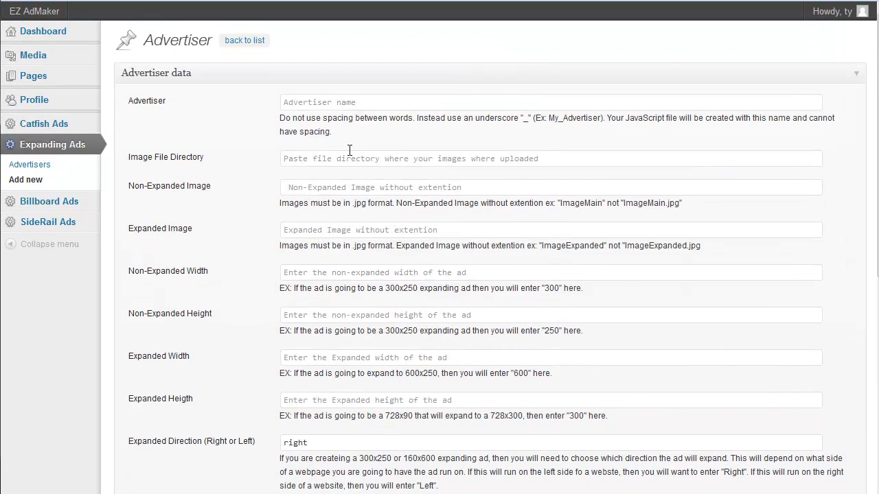
click(355, 107)
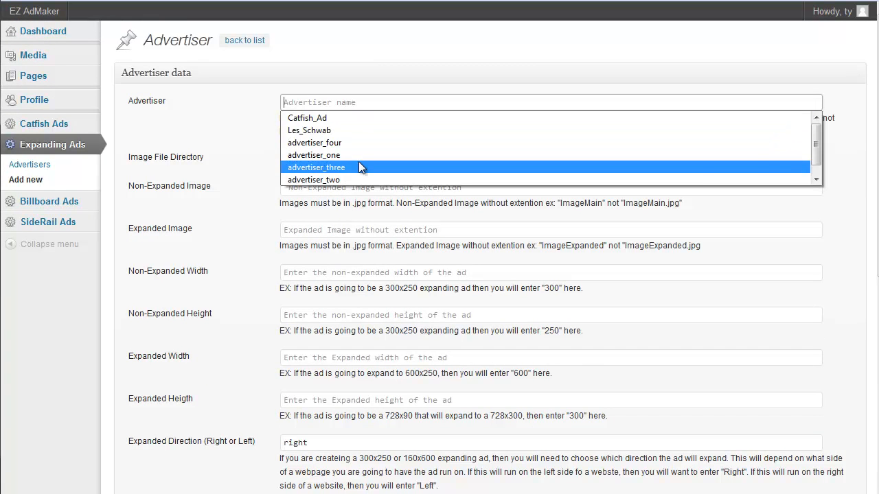
click(365, 142)
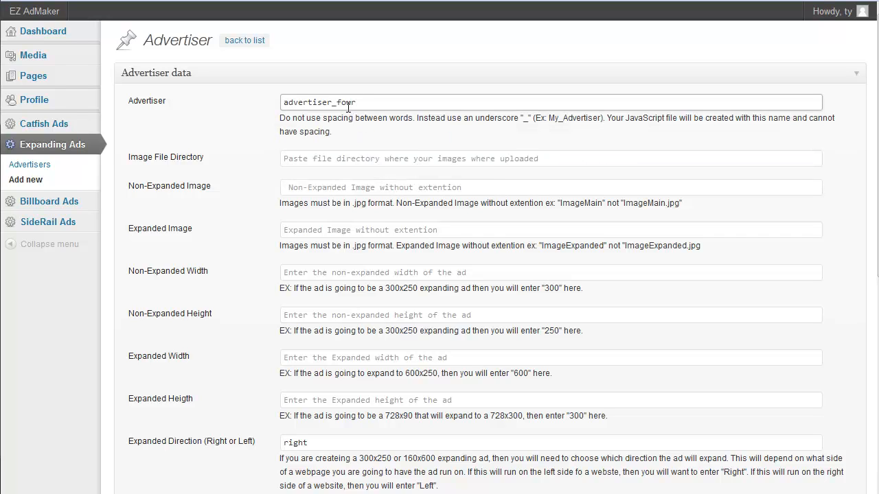
click(359, 101)
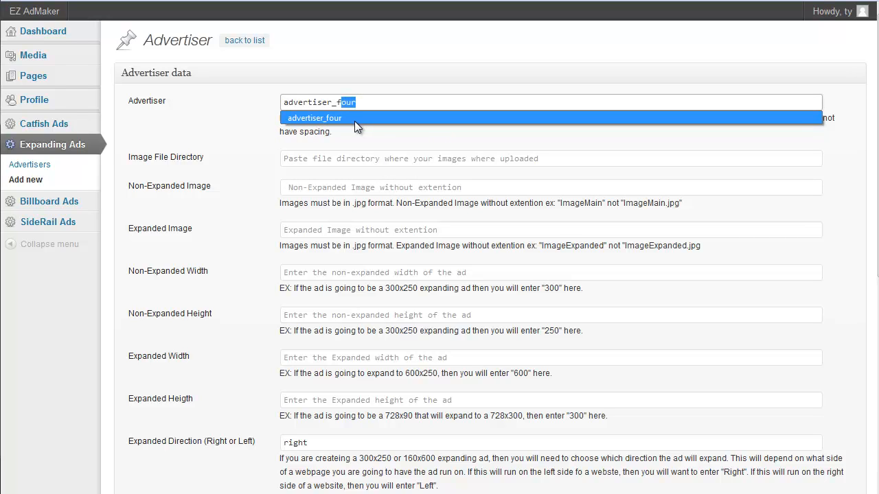
text(ive)
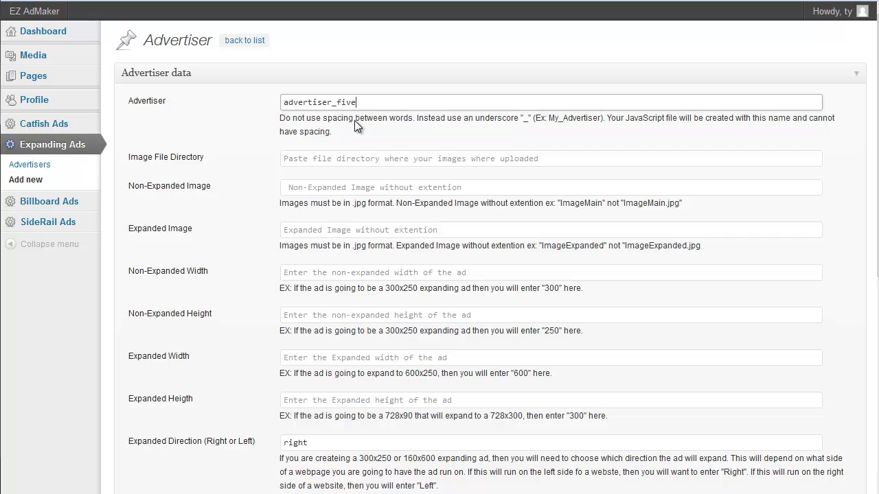
Set the image directory to the stored ezadmaker.com 2013/07 uploads path, with EZAM_160x600 as the non-expanded image and EZAM_300x600 as the expanded image.
key(Tab)
key(Down)
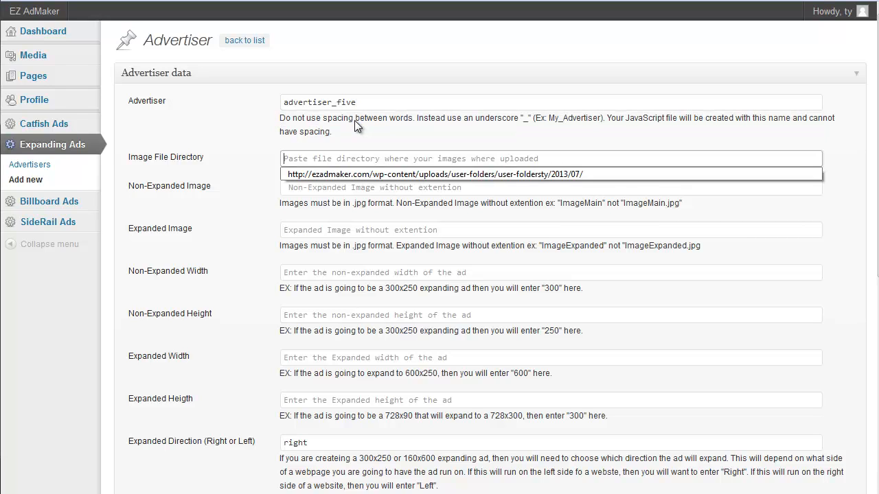
key(Down)
key(Tab)
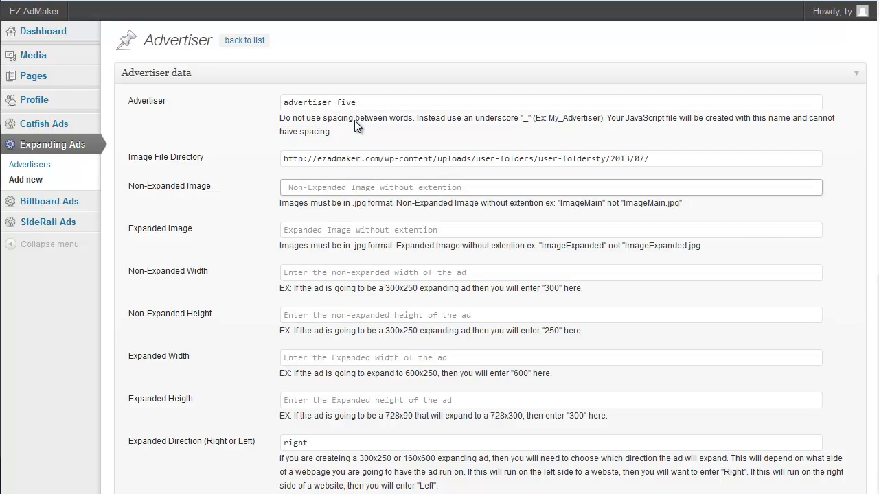
click(383, 185)
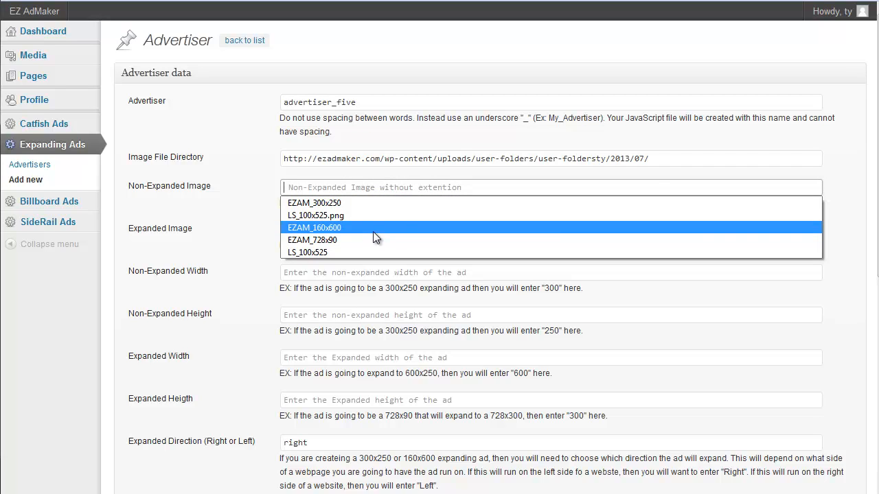
click(372, 232)
click(372, 230)
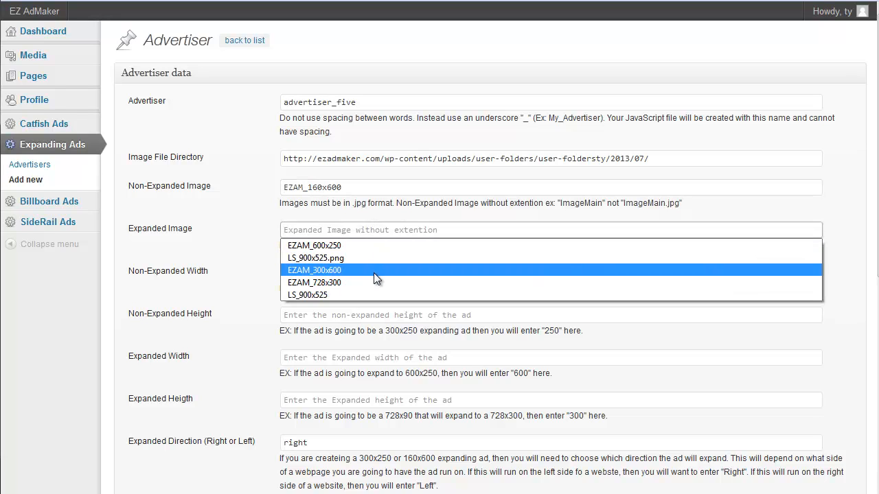
click(373, 273)
Set the ad's non-expanded size to 160 wide by 600 high and its expanded size to 300 wide by 600 high.
click(371, 274)
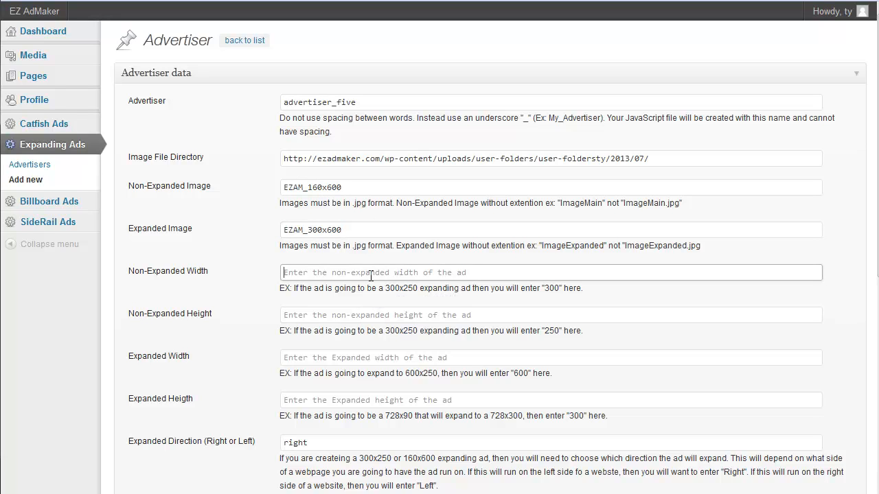
click(367, 312)
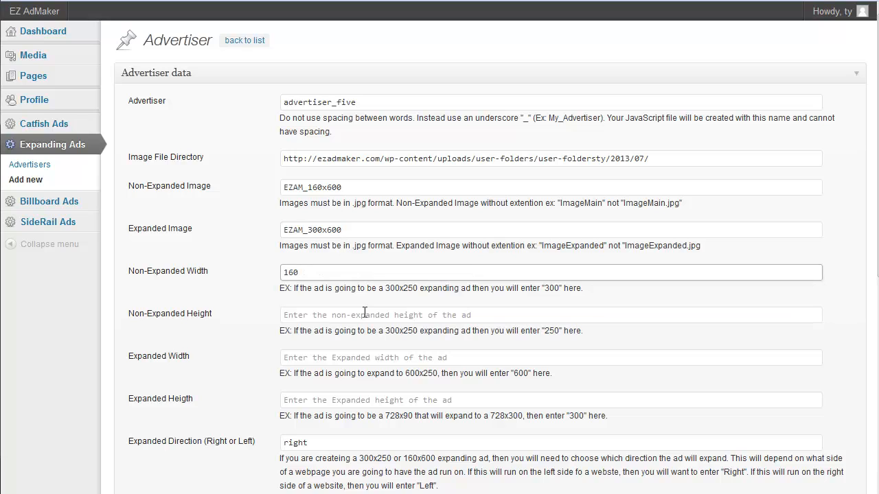
click(366, 320)
click(361, 342)
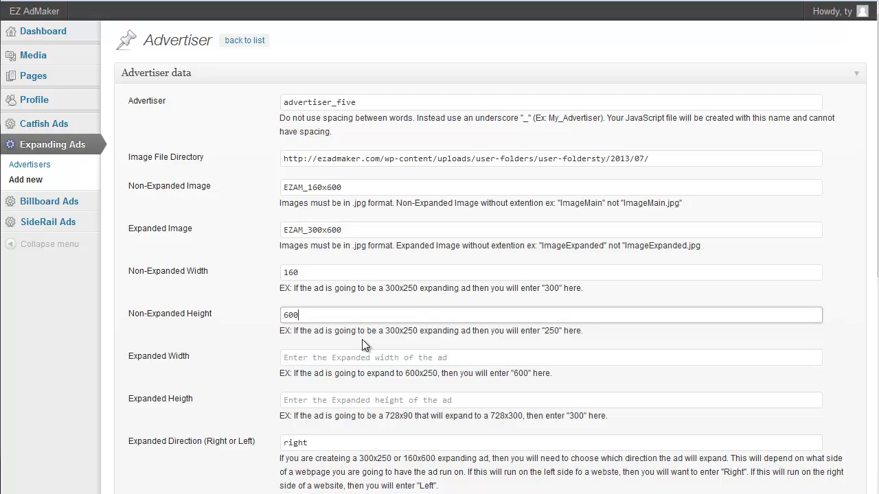
click(357, 359)
click(358, 359)
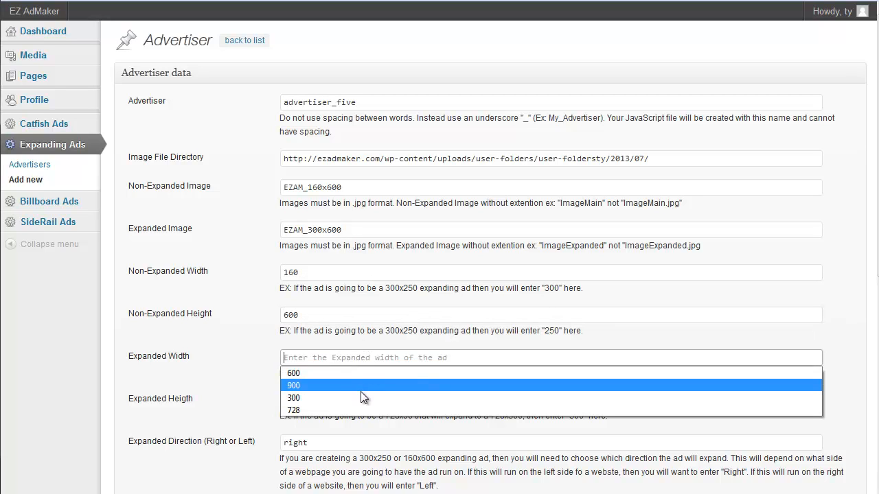
click(361, 398)
click(362, 401)
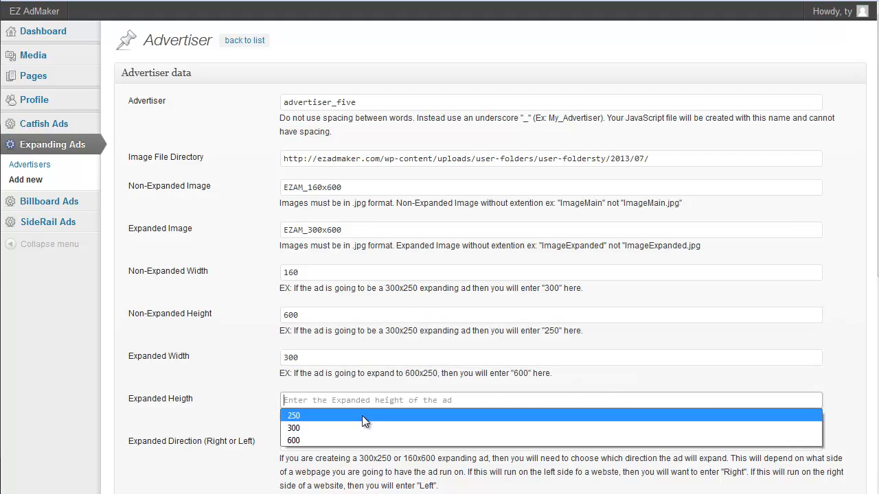
click(357, 439)
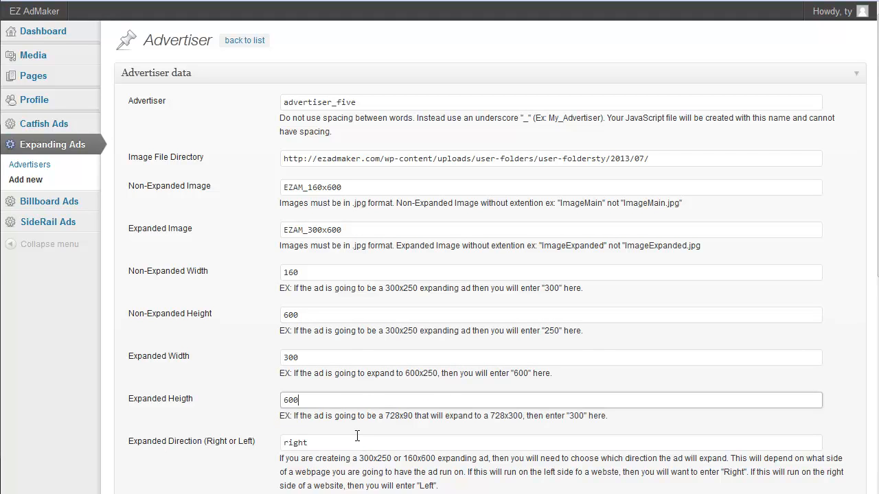
Change the ad's expanded direction to left.
scroll(354, 302, down, 4)
double_click(313, 187)
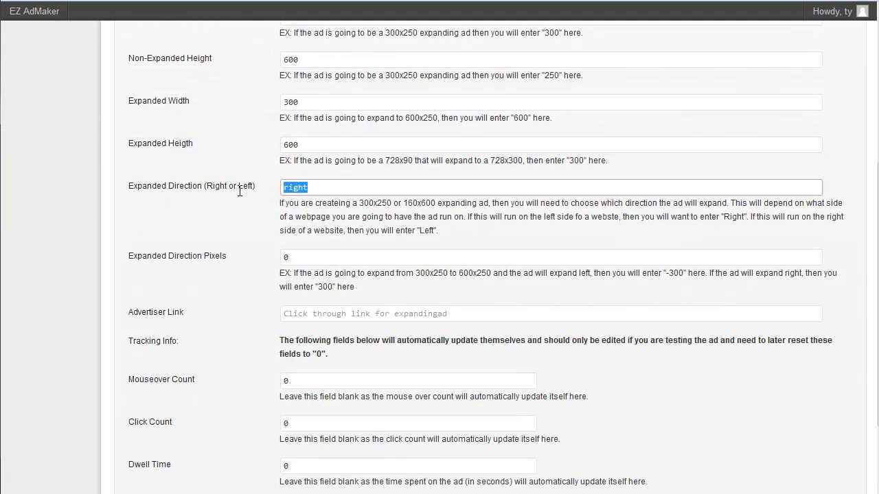
key(BackSpace)
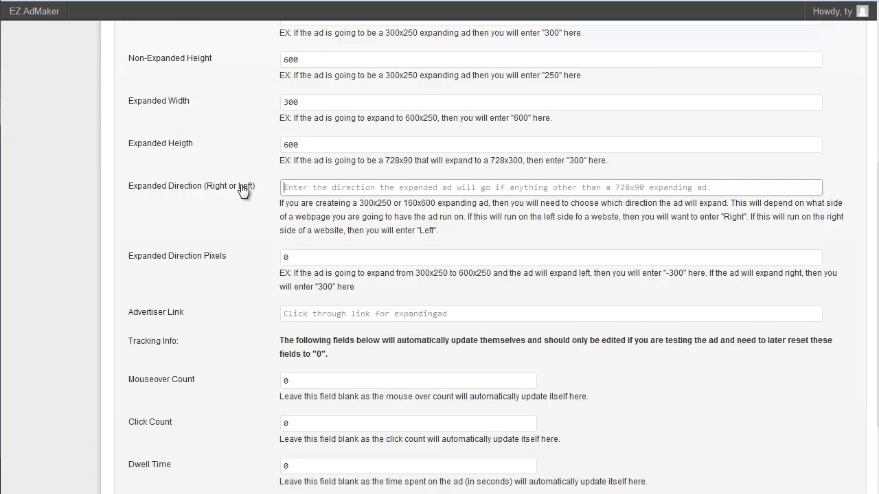
text(left)
Set the expanded direction pixels to -140.
key(Tab)
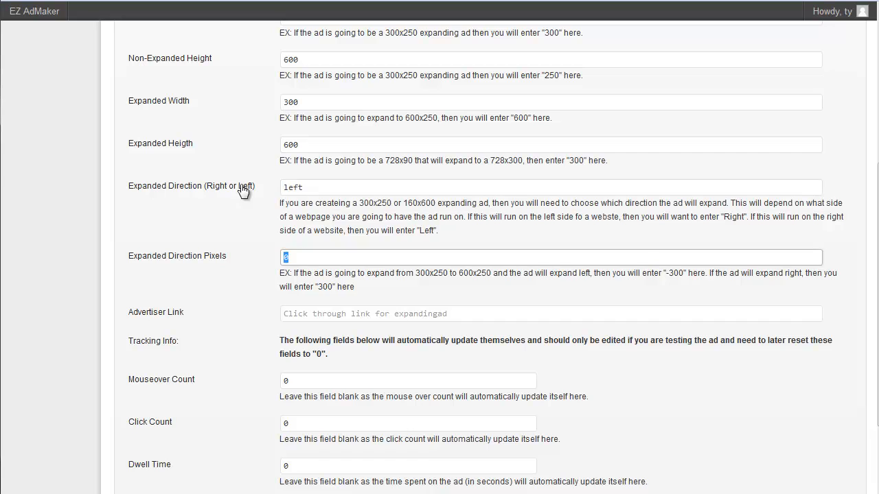
text(-140)
key(BackSpace)
key(BackSpace)
key(BackSpace)
key(BackSpace)
text(14)
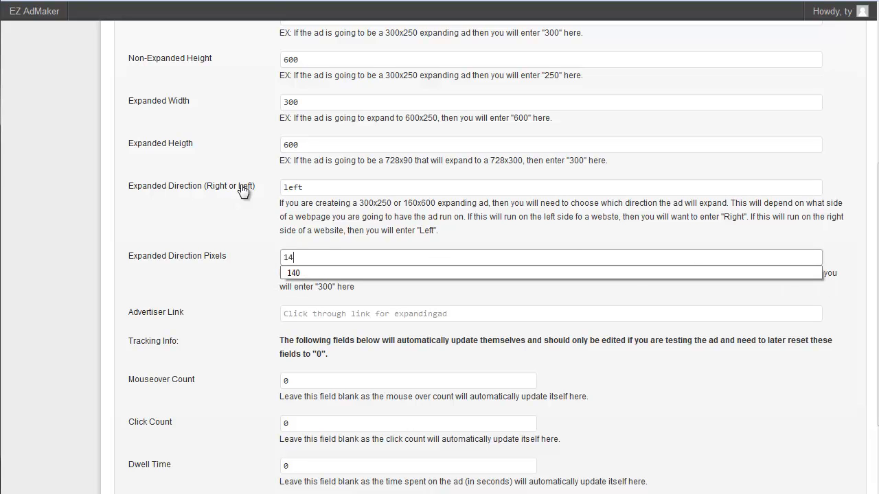
key(BackSpace)
key(BackSpace)
text(-140)
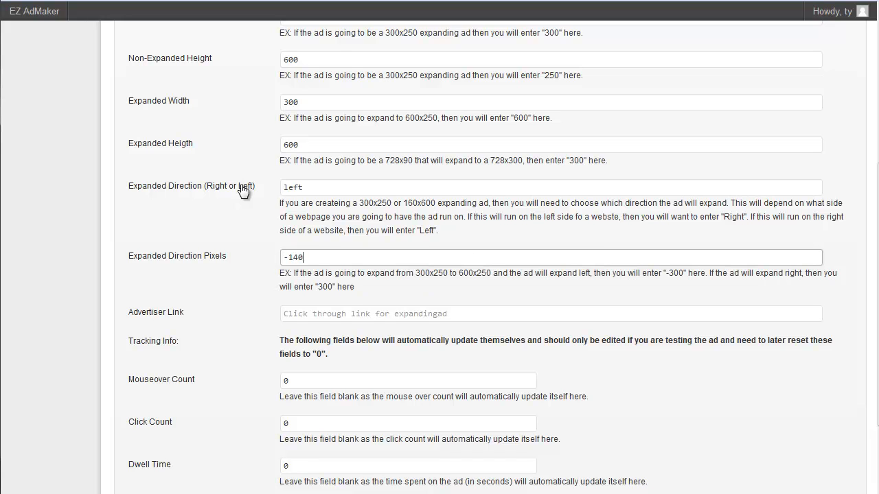
key(Tab)
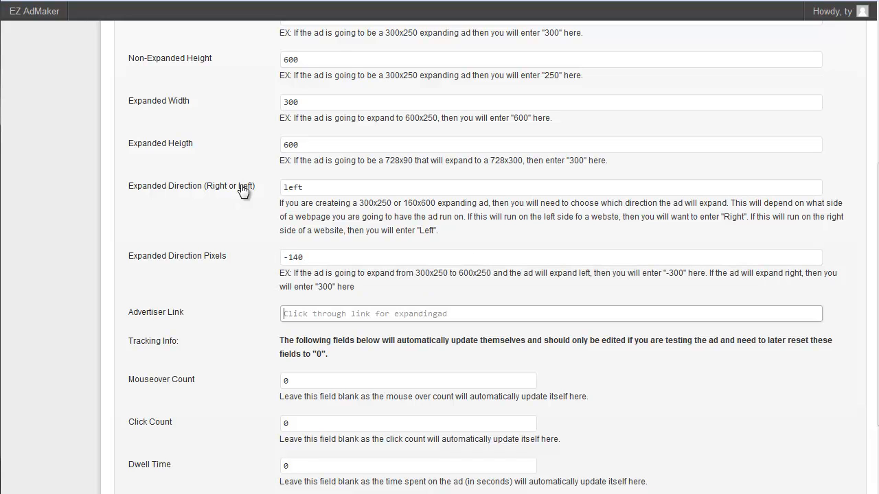
key(Down)
key(Down)
key(Tab)
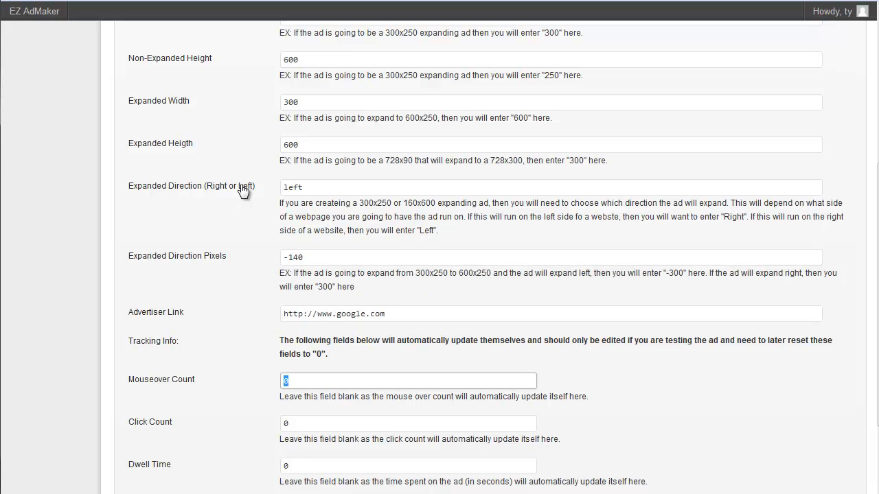
Save advertiser_five twice to add it and create its JavaScript file, and return to the expanding ads advertiser list.
scroll(200, 452, down, 3)
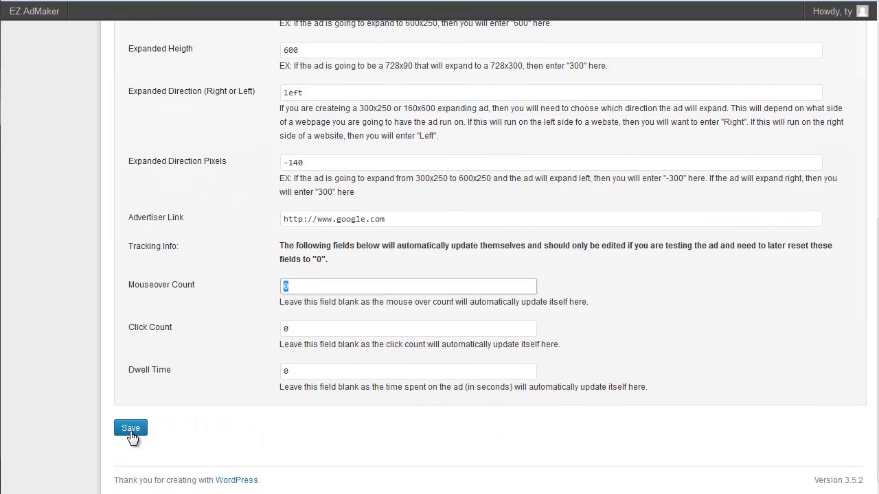
click(131, 430)
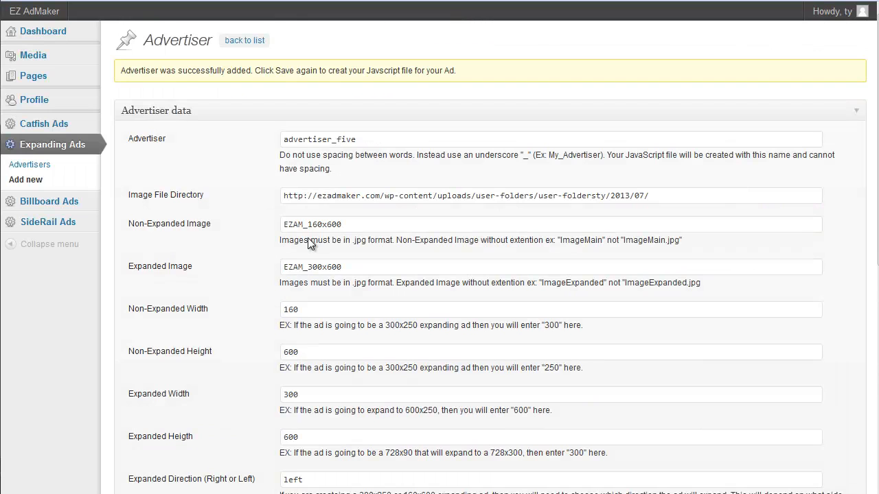
scroll(288, 128, down, 12)
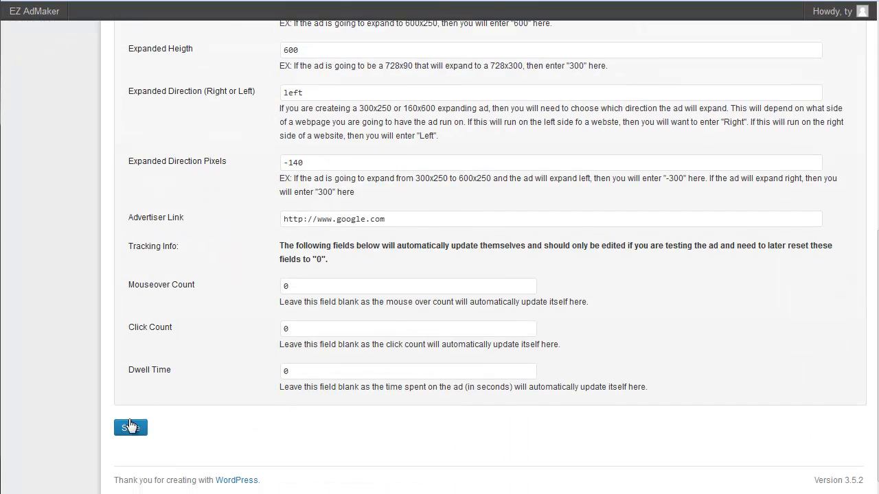
click(131, 427)
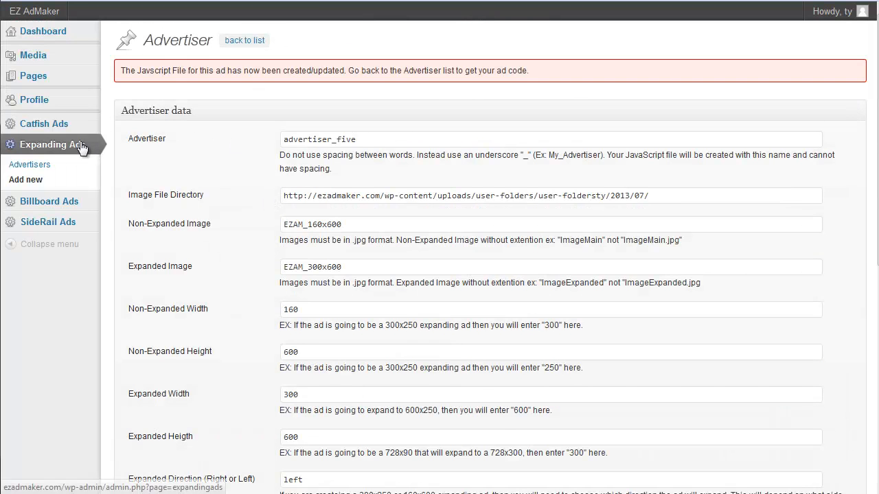
click(81, 147)
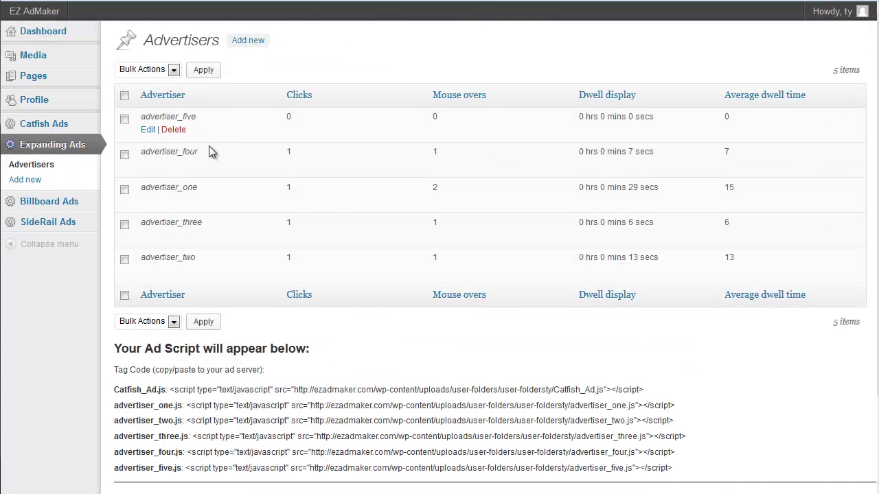
Copy the tag code of advertiser_five.js from the ad script list.
scroll(209, 151, down, 3)
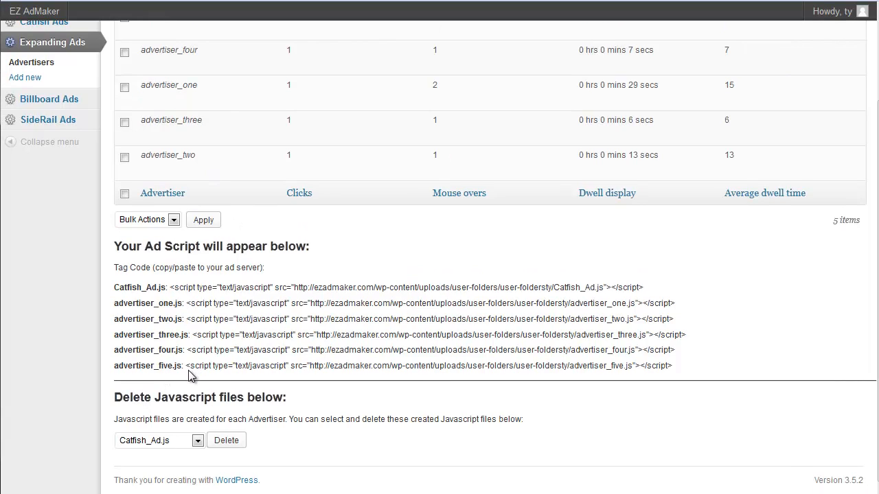
drag(187, 366, 657, 376)
key(ctrl+c)
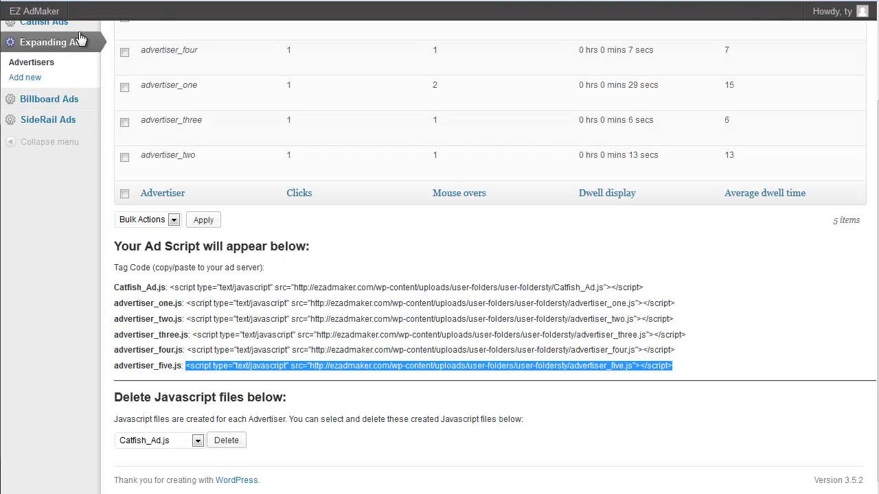
Add a new page titled "160x600 Left Expanding" that uses the 160x600 Right Template.
scroll(61, 90, up, 5)
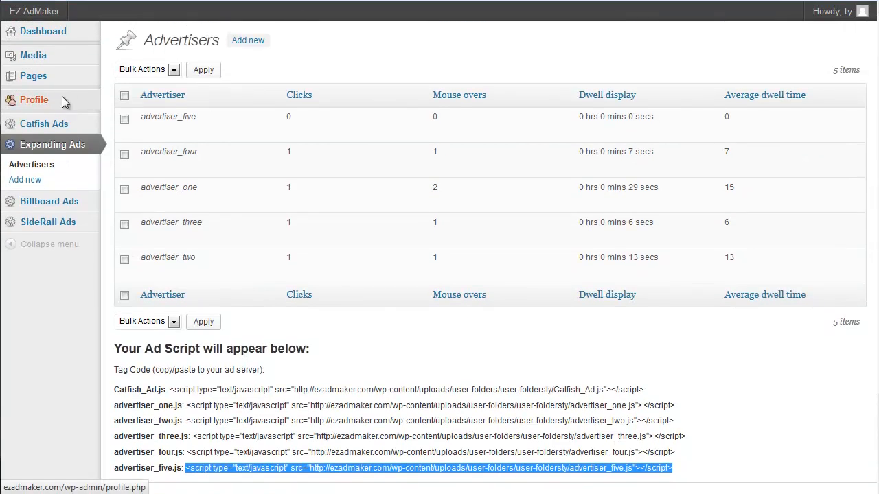
right_click(60, 76)
click(170, 86)
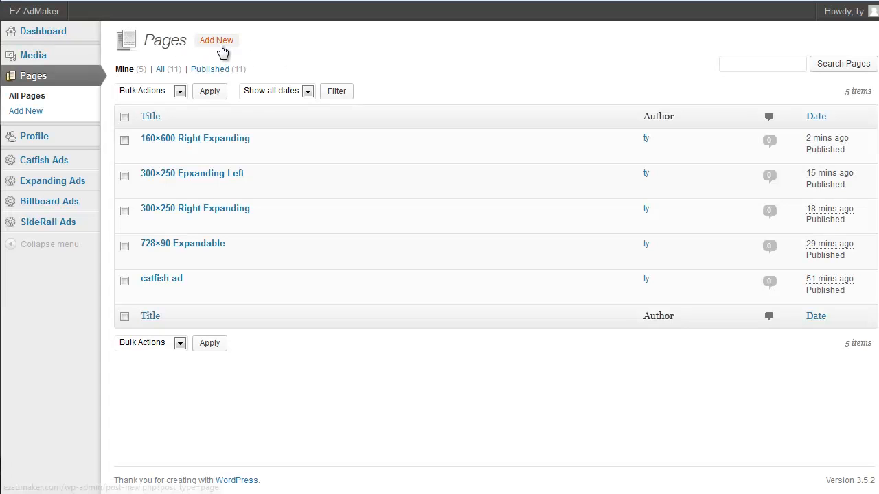
click(216, 41)
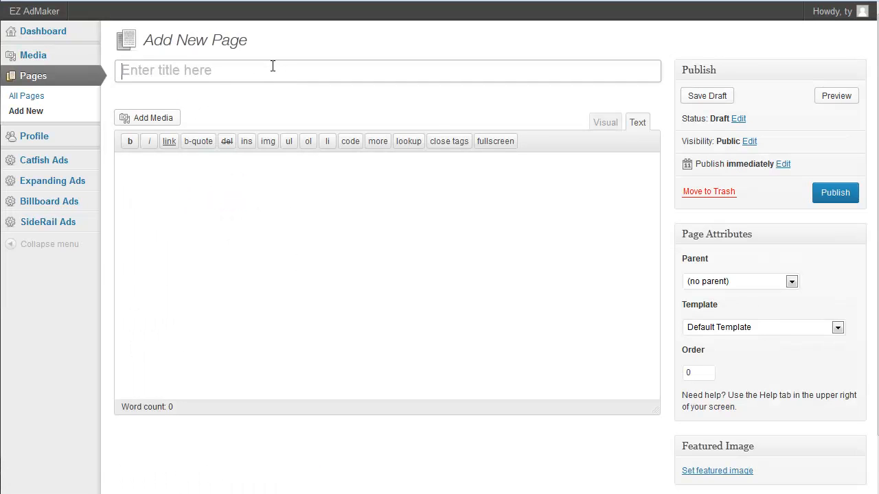
text(160x600 Ex)
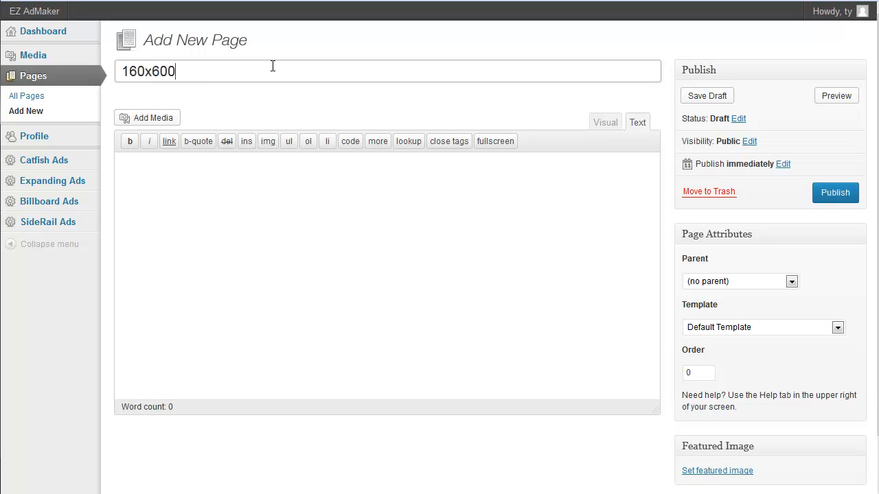
key(BackSpace)
key(BackSpace)
text(Left Expanding)
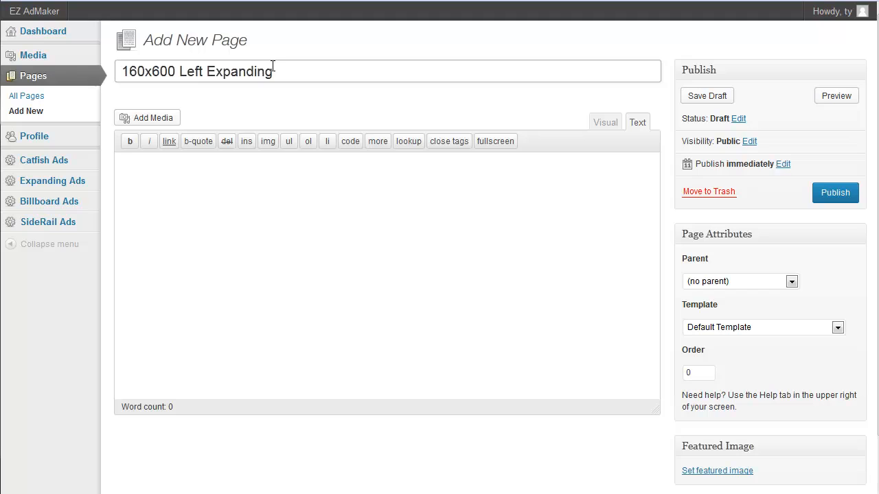
click(696, 331)
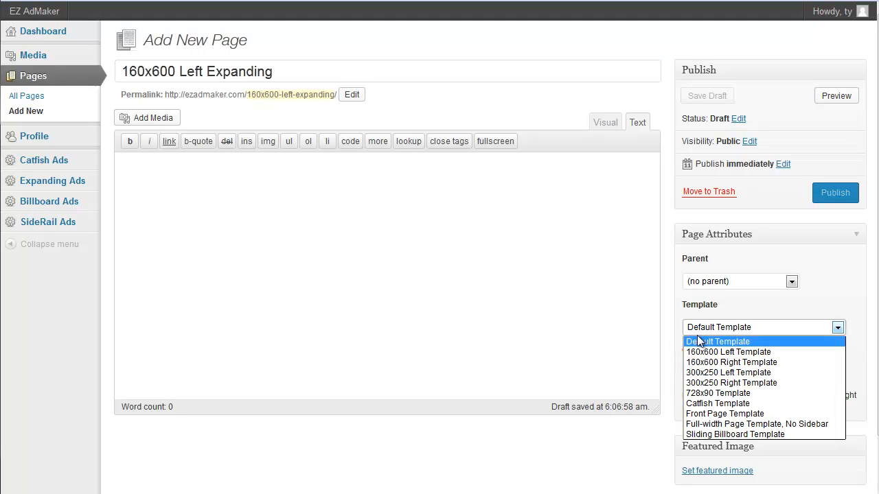
click(699, 361)
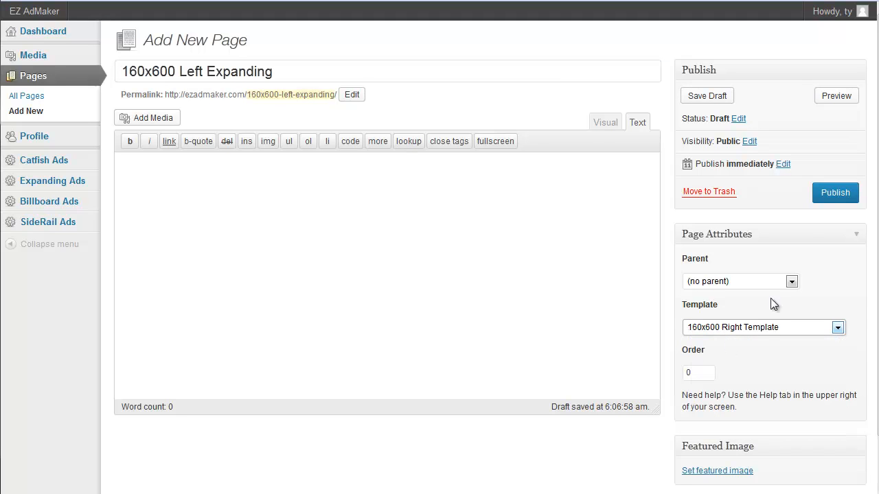
Paste the advertiser_five script tag into the page body and publish the page.
click(589, 179)
key(ctrl+v)
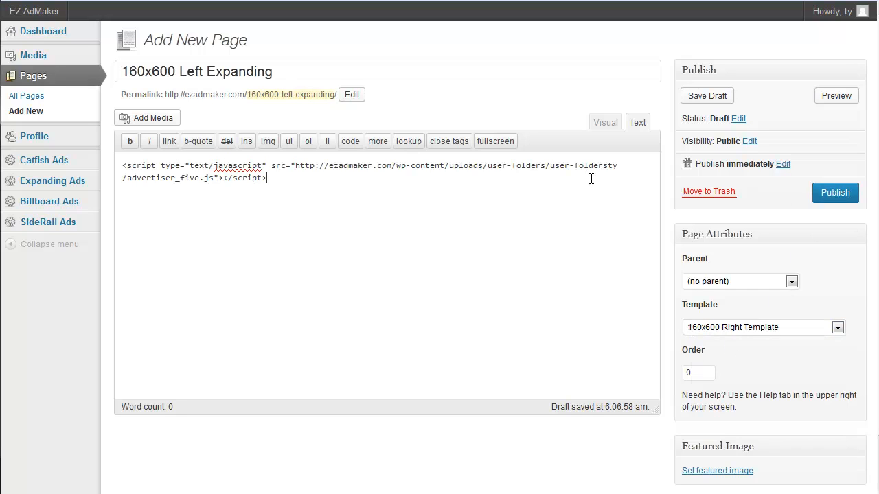
click(839, 192)
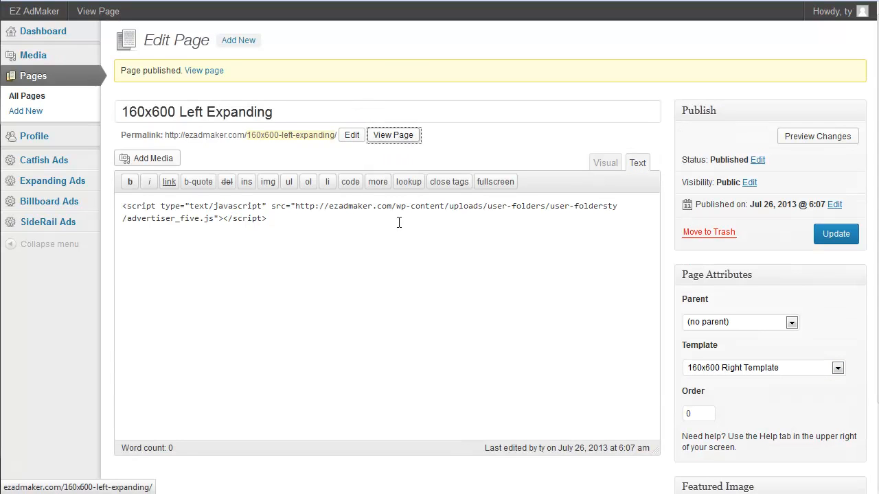
View the published page, expand the 160x600 ad and test its click-through link, closing the linked site.
scroll(506, 138, down, 3)
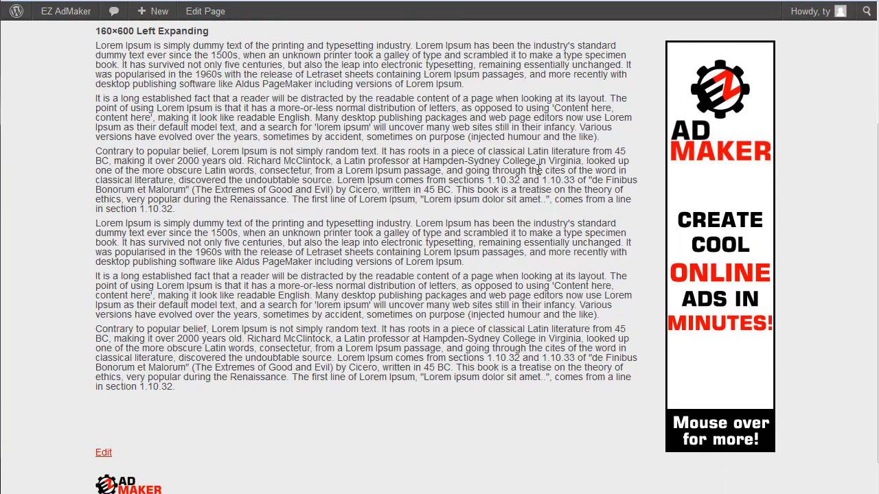
mouse_move(729, 197)
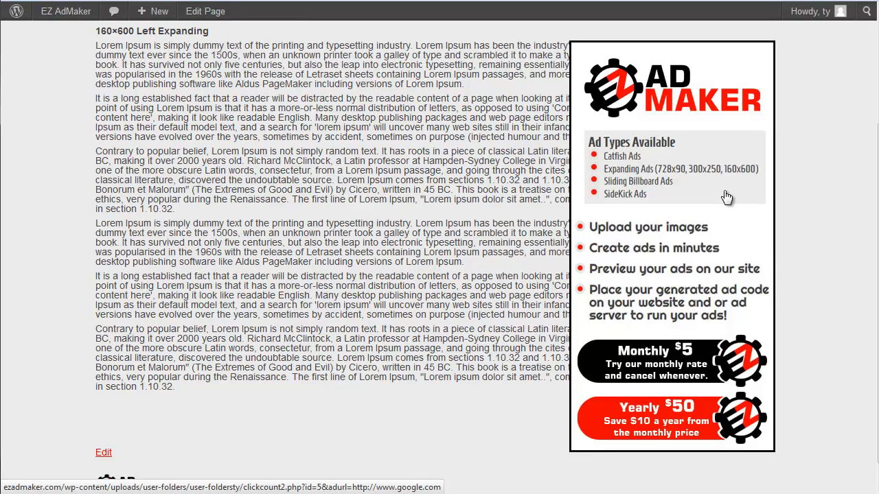
click(727, 198)
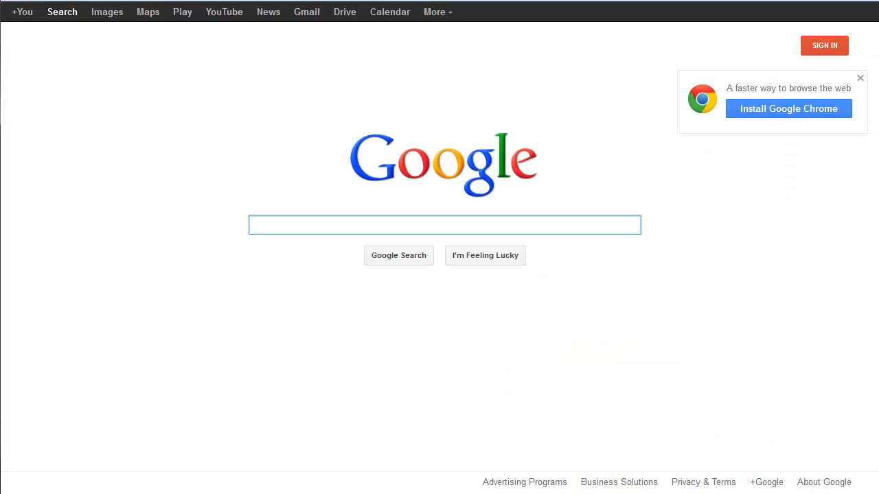
key(ctrl+w)
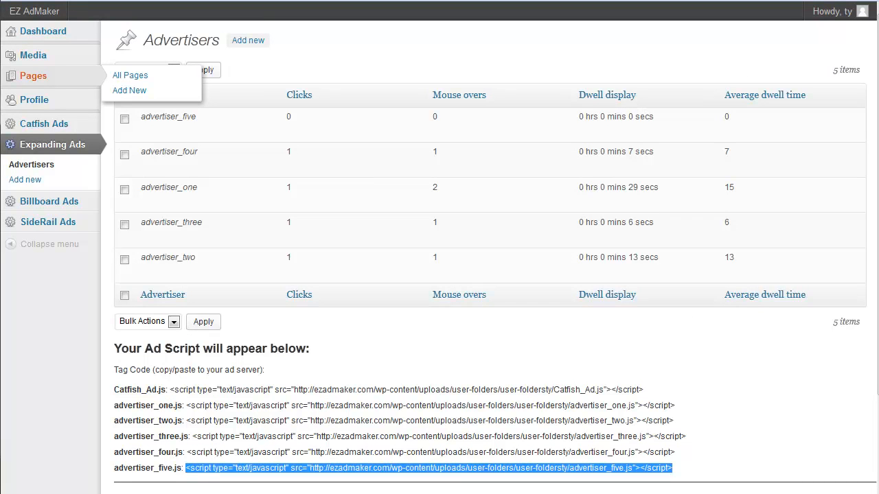
Refresh the expanding ads advertiser list and review advertiser_five's clicks, mouse overs and dwell times.
key(F5)
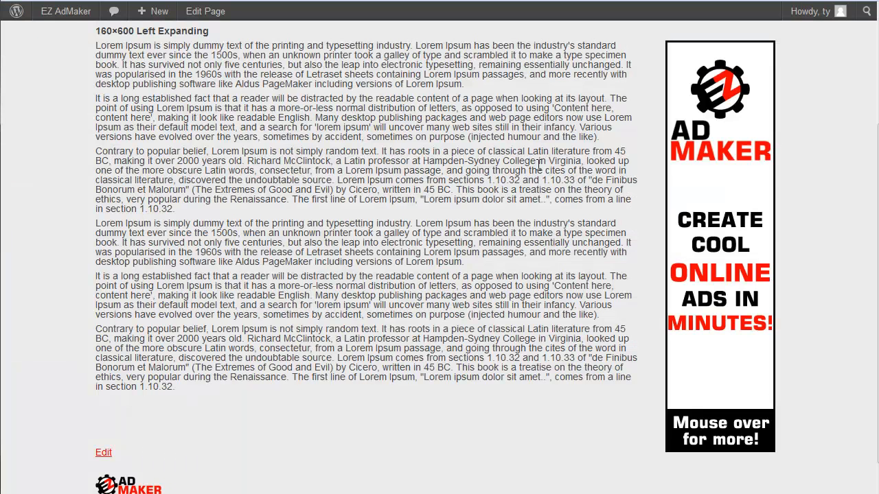
mouse_move(670, 218)
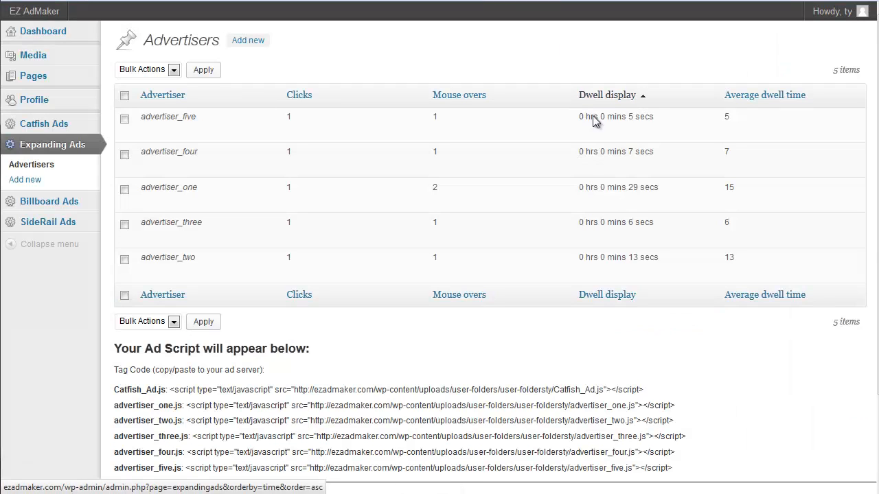
click(592, 116)
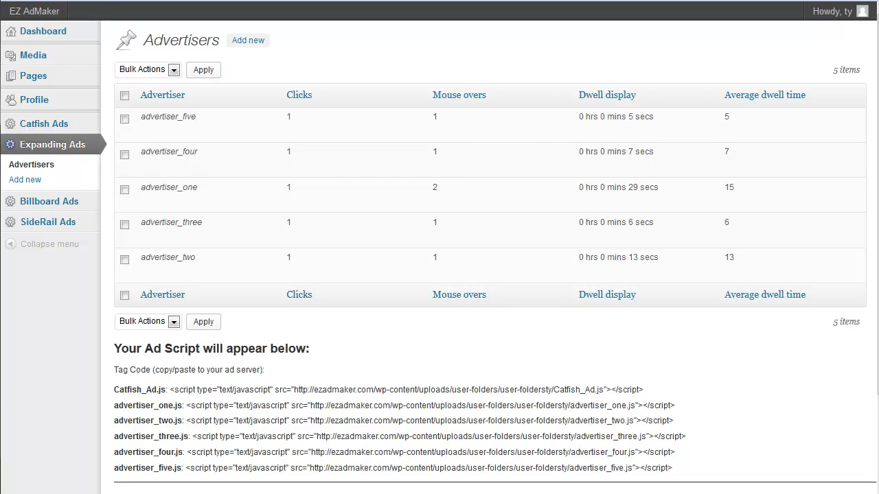
mouse_move(44, 235)
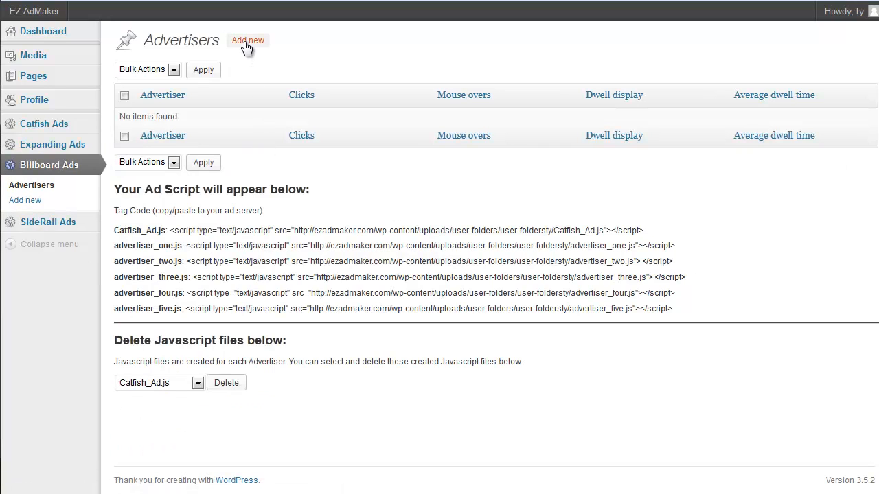
click(247, 43)
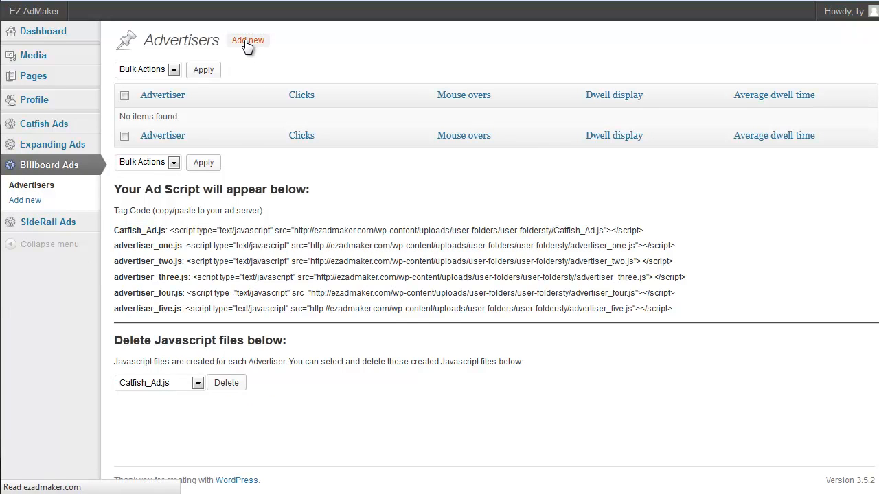
click(402, 101)
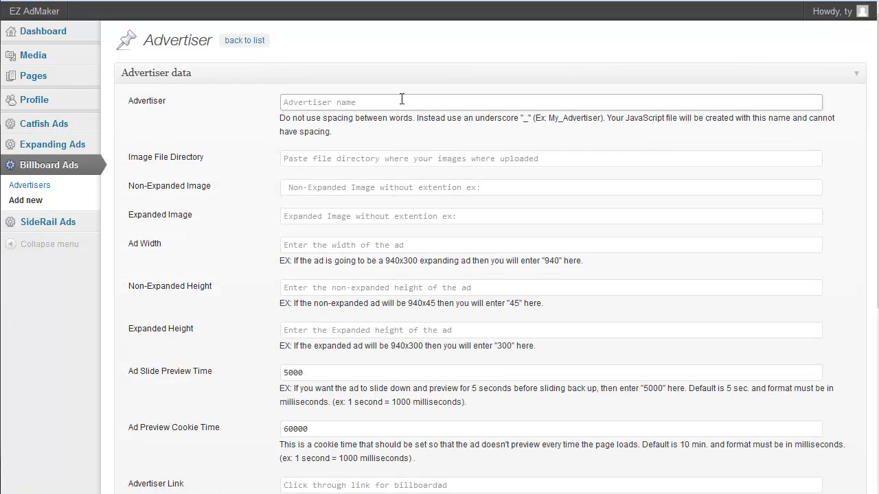
text(advertiser_fiv)
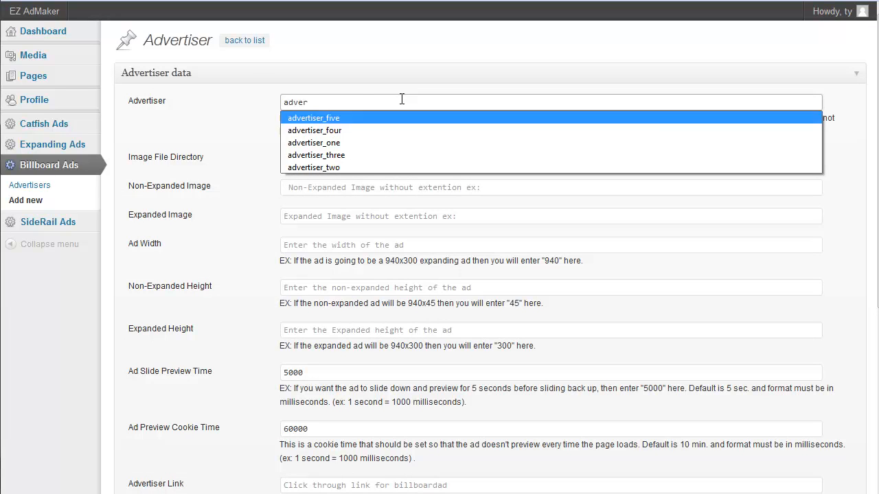
key(BackSpace)
key(BackSpace)
key(BackSpace)
key(BackSpace)
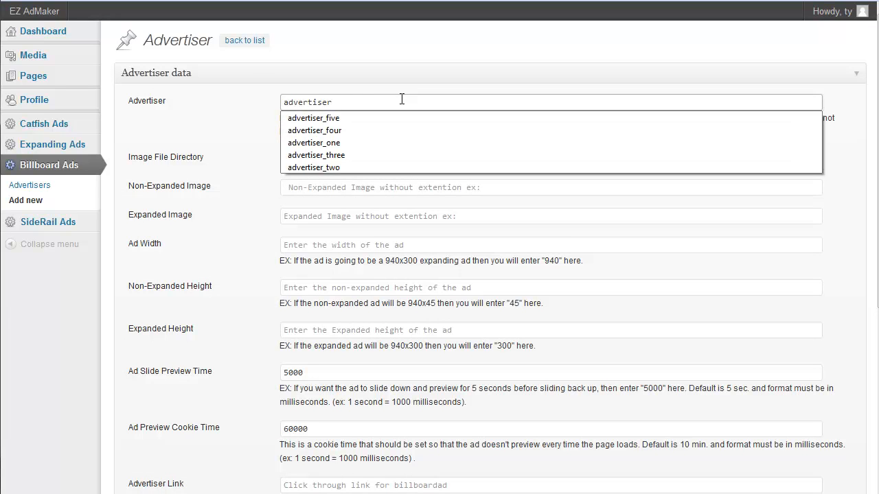
text(_siz)
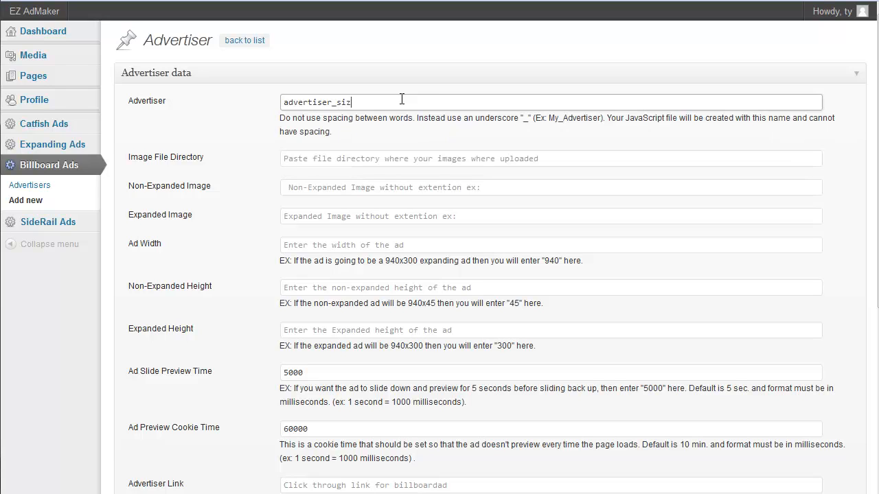
key(BackSpace)
text(x)
click(409, 163)
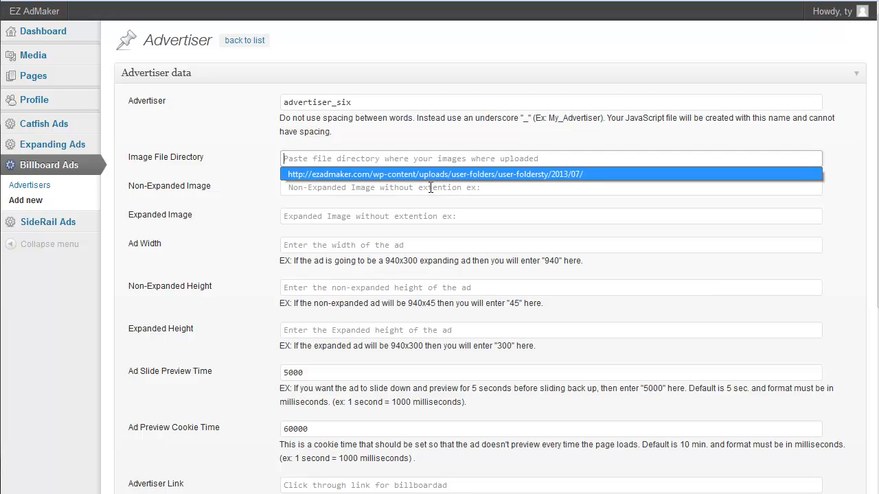
click(436, 175)
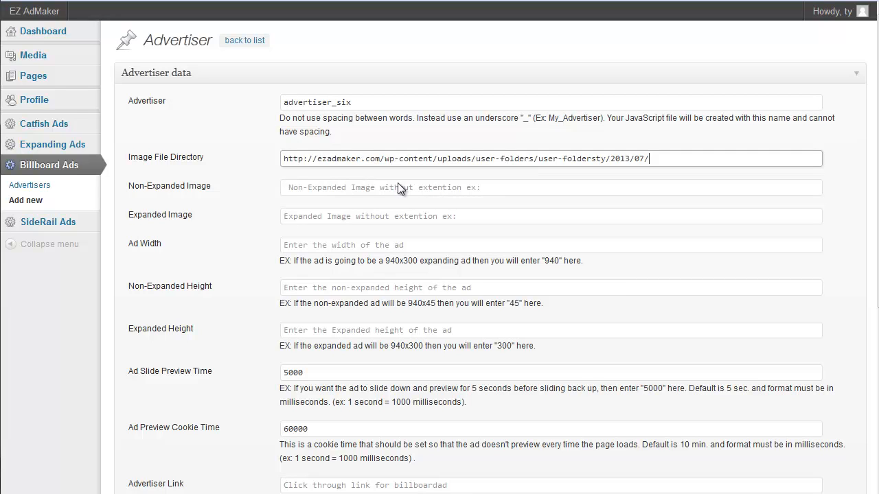
Upload the images EZAM_940x45 and EZAM_940x300 to the media library, working in a separate browser tab.
right_click(25, 57)
click(82, 69)
key(ctrl+Tab)
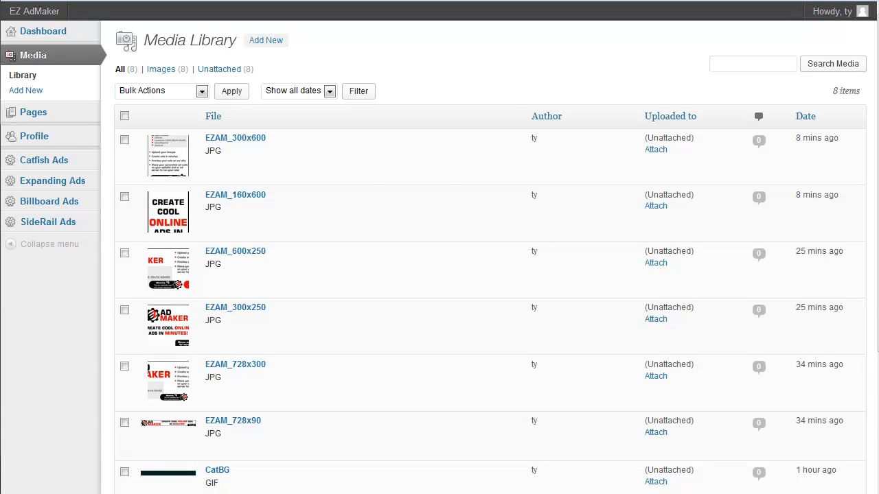
key(ctrl+shift+Tab)
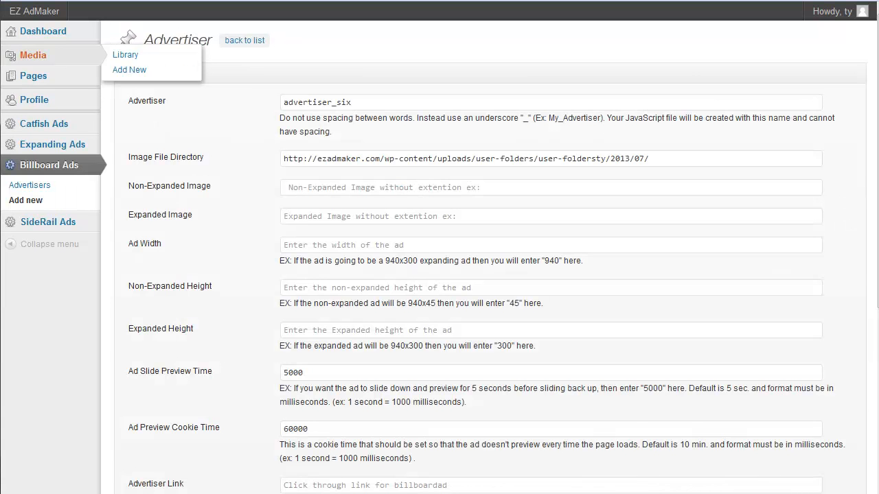
key(ctrl+Tab)
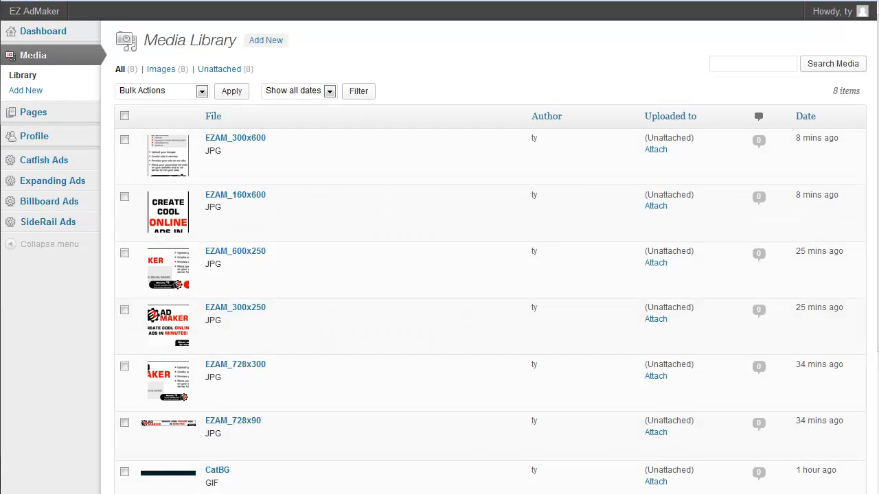
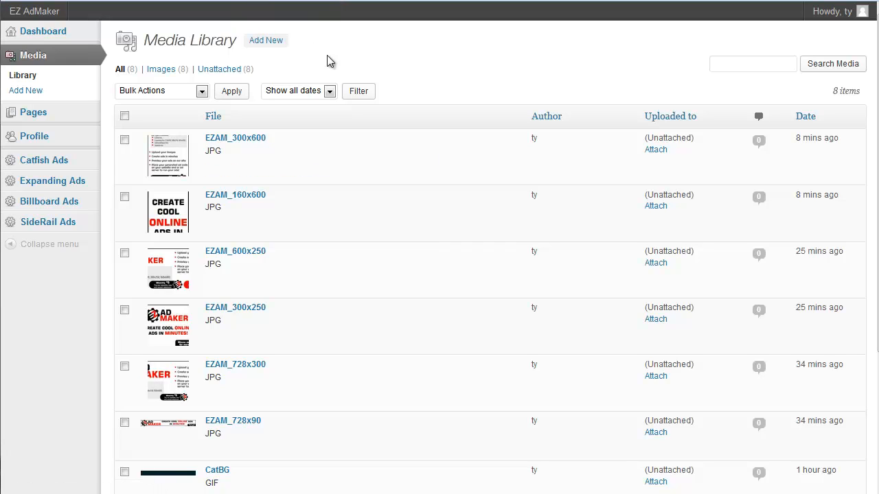
click(266, 40)
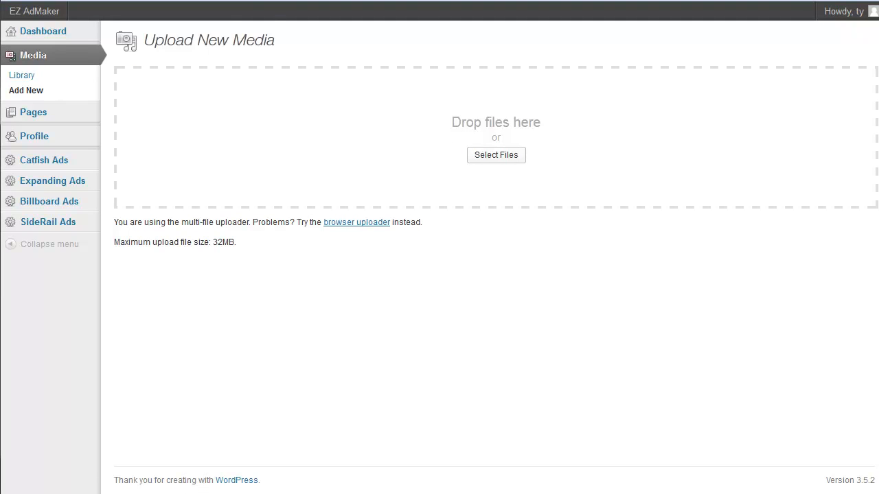
drag(580, 27, 562, 125)
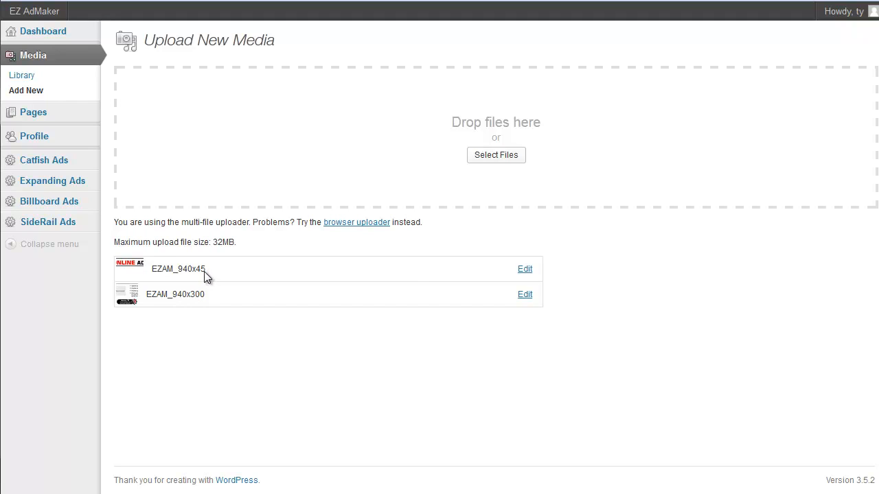
drag(206, 269, 164, 269)
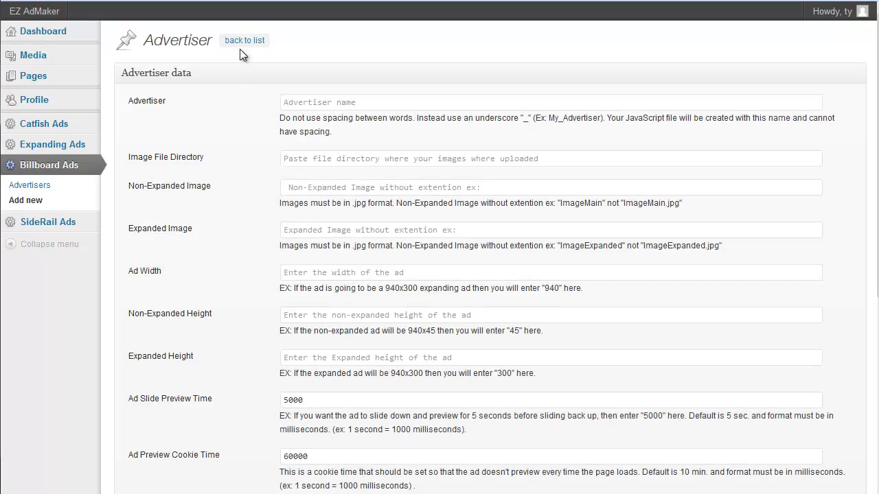
click(294, 102)
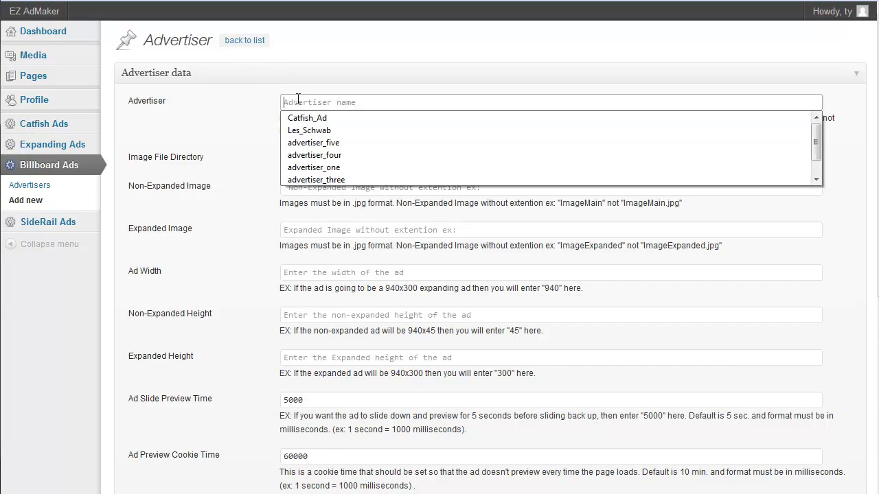
click(314, 143)
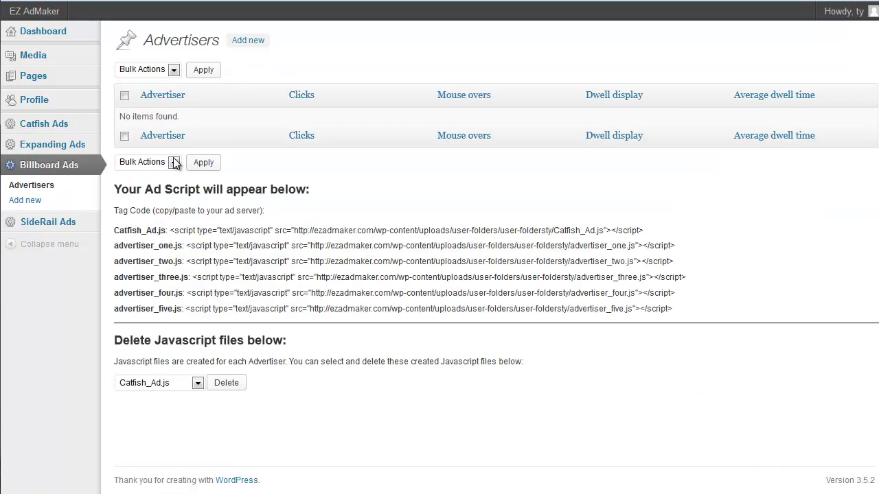
click(240, 46)
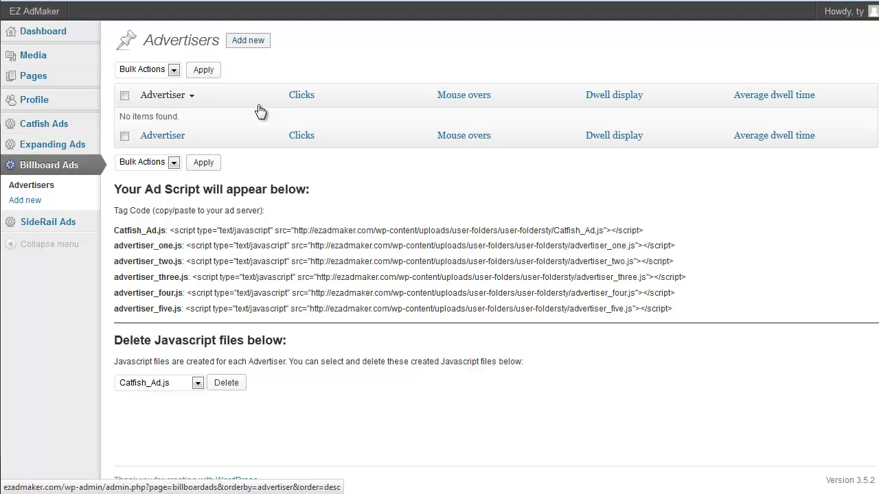
click(296, 100)
text(adver)
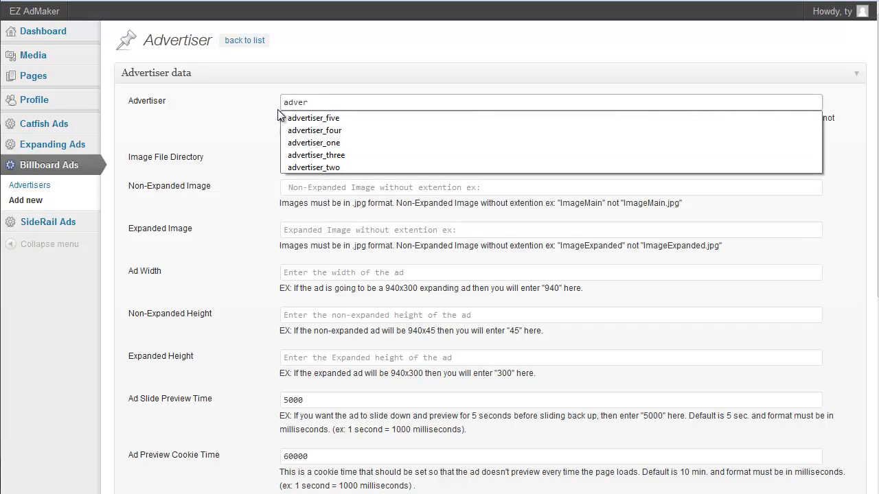
key(Down)
key(Return)
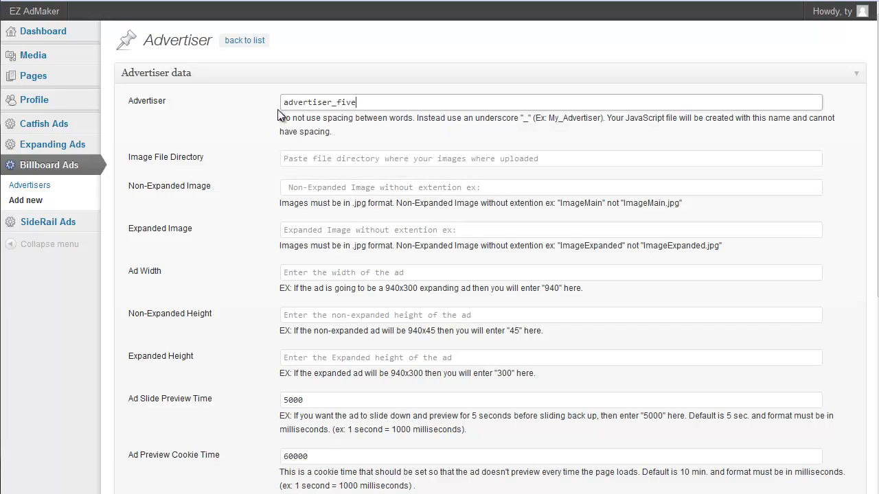
key(BackSpace)
key(BackSpace)
key(BackSpace)
key(BackSpace)
text(six)
click(324, 157)
click(329, 172)
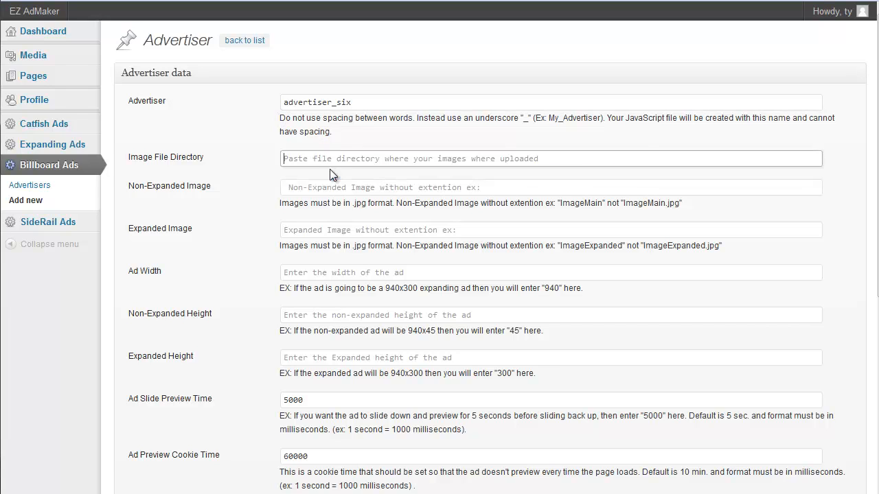
Set the non-expanded image to EZAM_940x45 and the expanded image to EZAM_940x300.
click(321, 189)
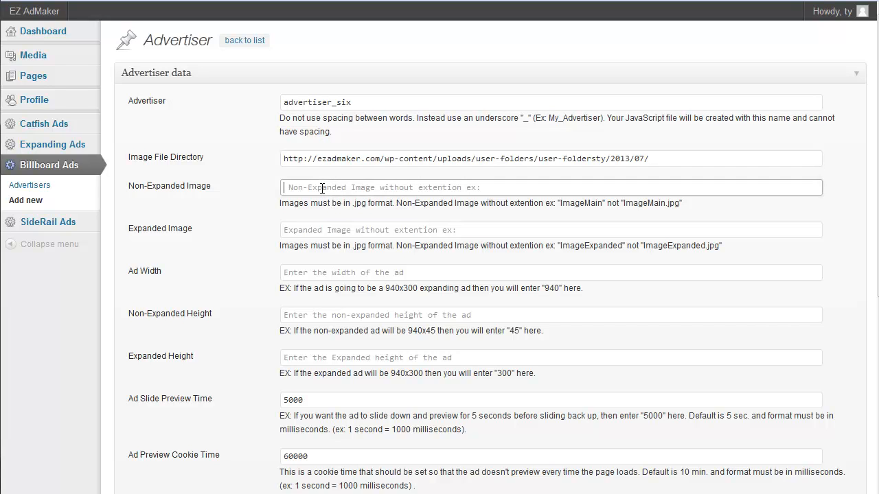
text(EZAM_940x45)
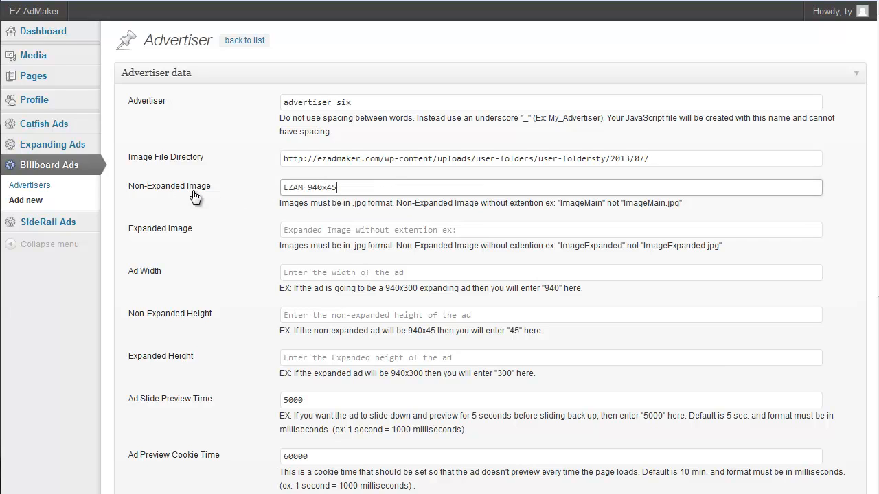
click(338, 221)
text(EZAM_940x45)
key(BackSpace)
key(BackSpace)
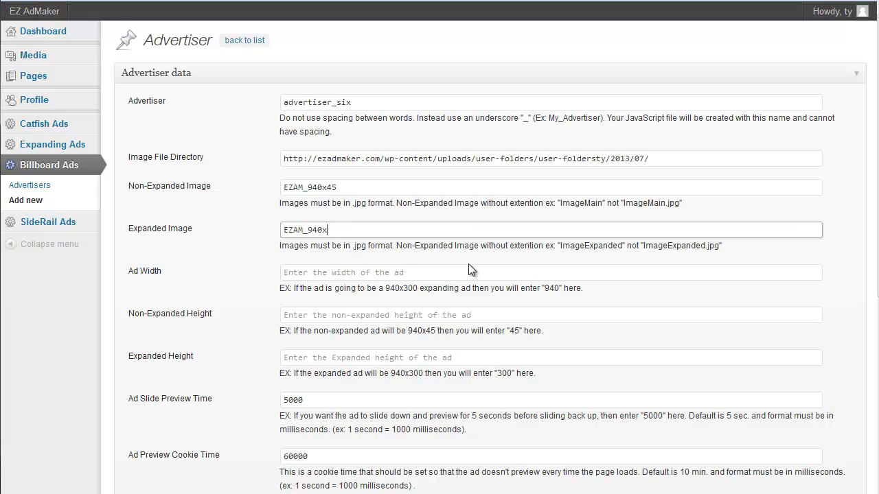
text(300)
Set the ad width to 940, the non-expanded height to 45 and the expanded height to 300.
click(416, 269)
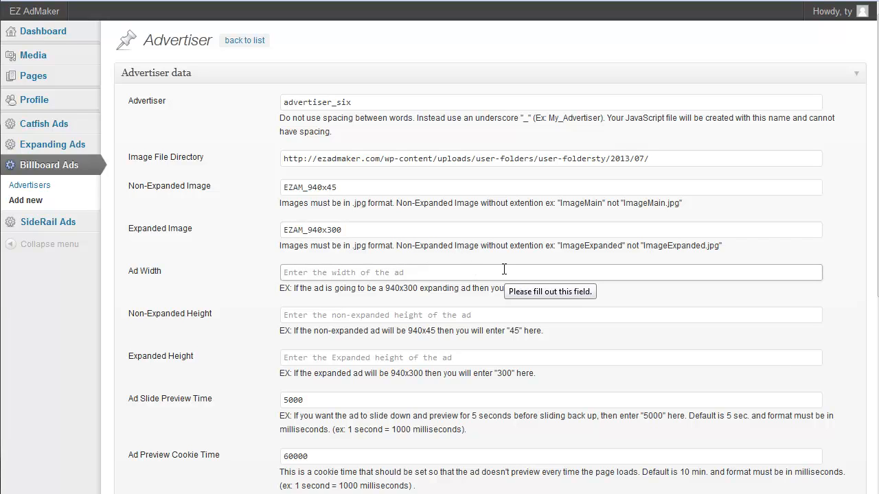
text(940)
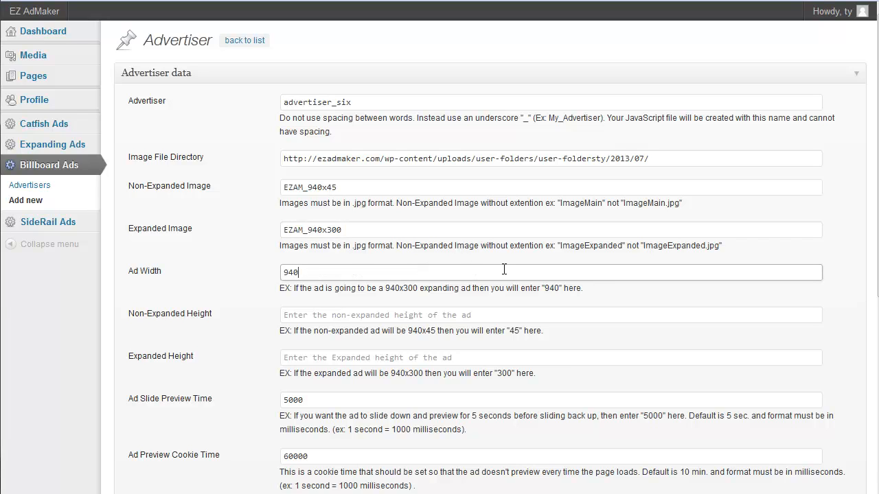
key(Tab)
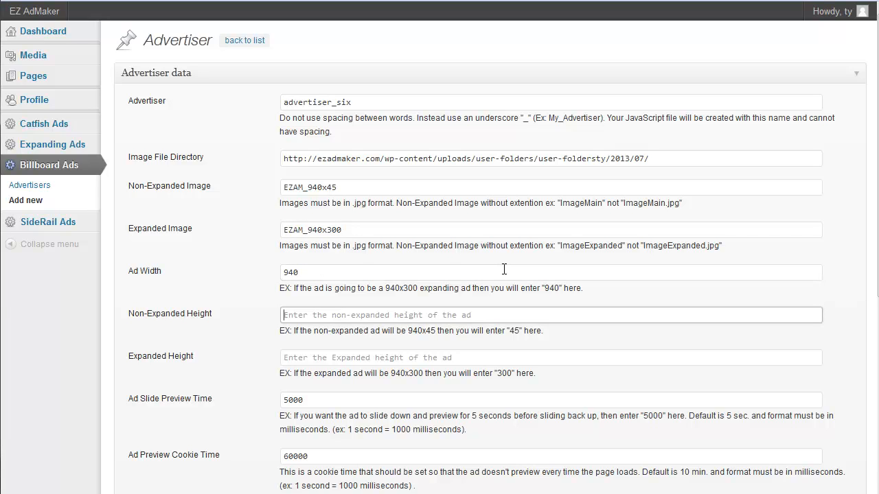
text(45)
key(Tab)
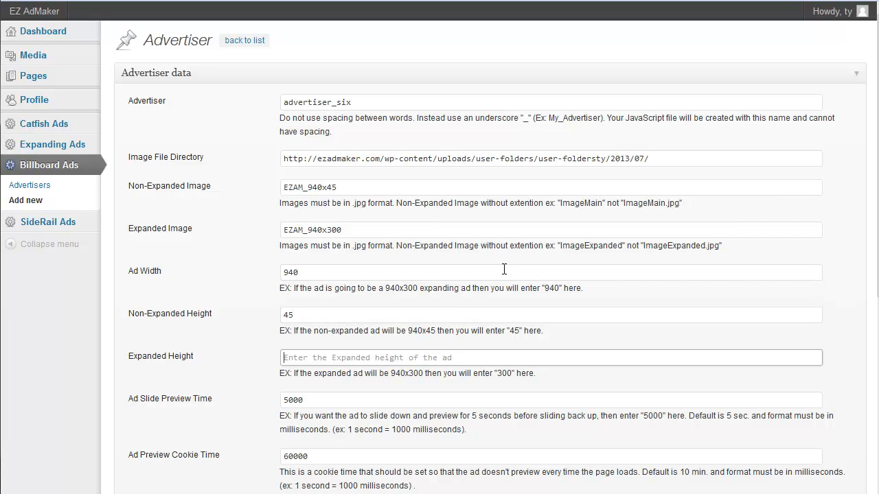
text(300)
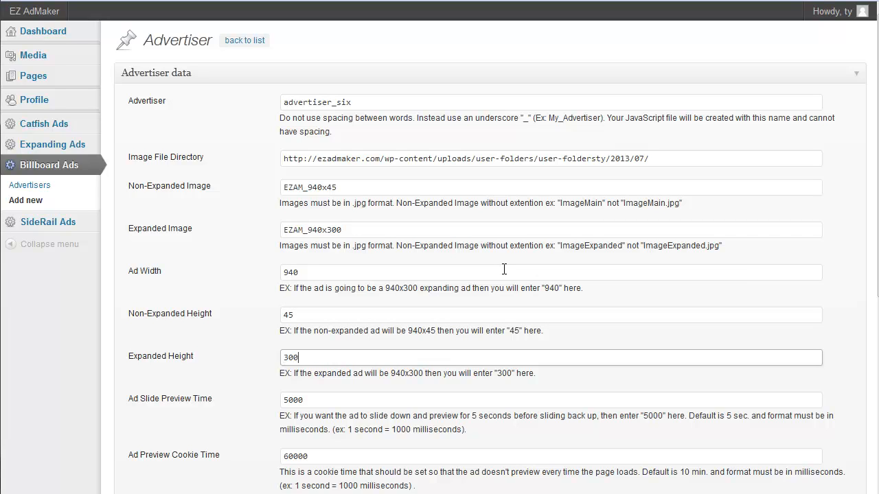
text(0)
key(BackSpace)
scroll(508, 272, down, 4)
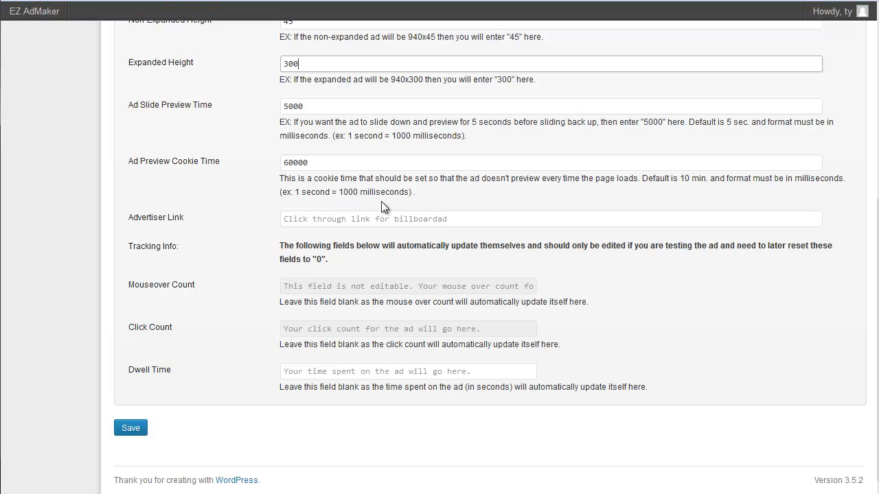
scroll(319, 188, up, 1)
scroll(317, 185, up, 1)
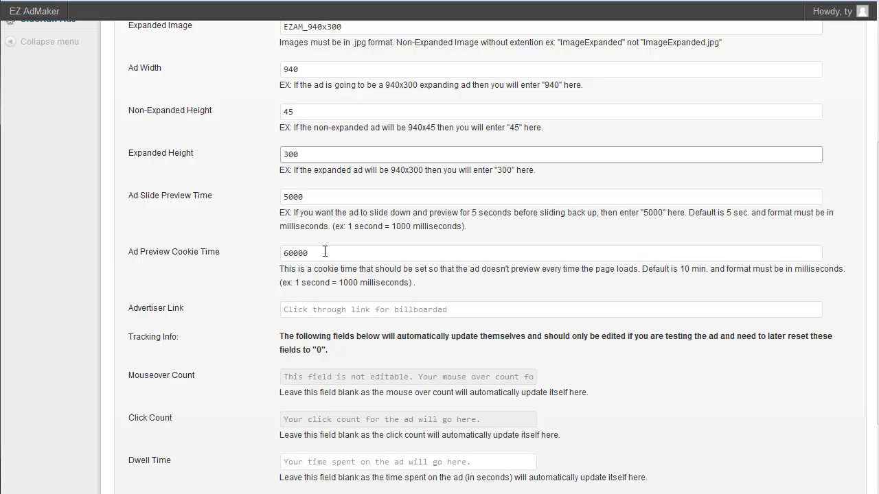
drag(325, 251, 252, 230)
text(1000)
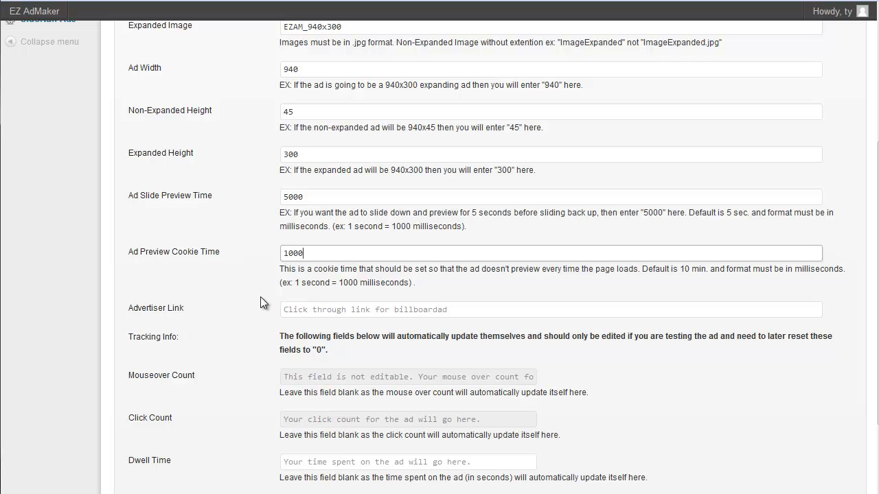
click(291, 309)
click(302, 327)
Set the dwell time to 0 and save the new billboard advertiser.
scroll(304, 397, down, 3)
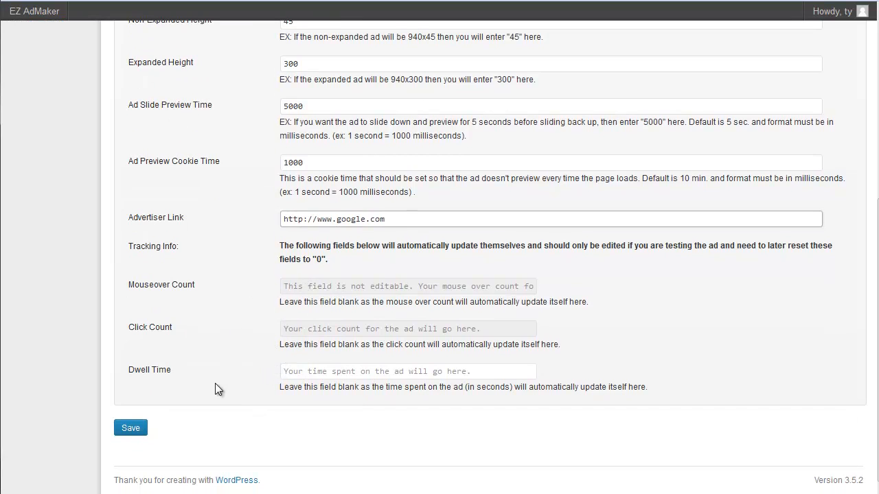
click(134, 430)
click(138, 435)
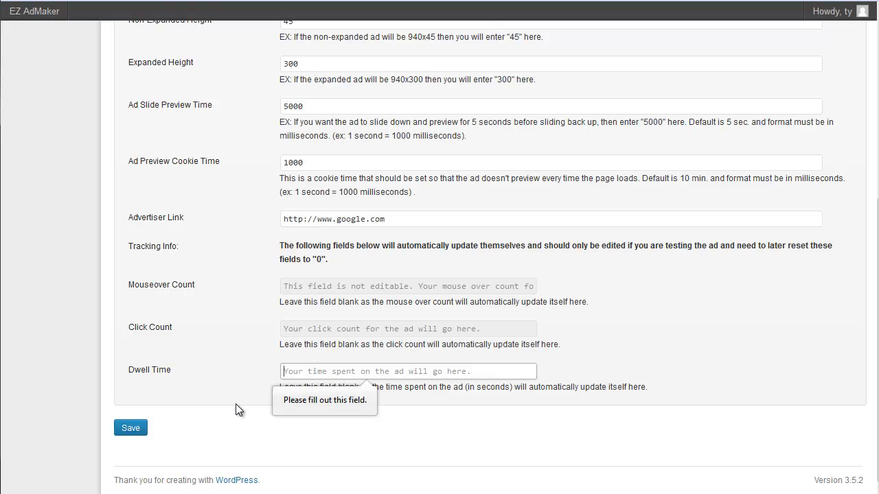
click(325, 371)
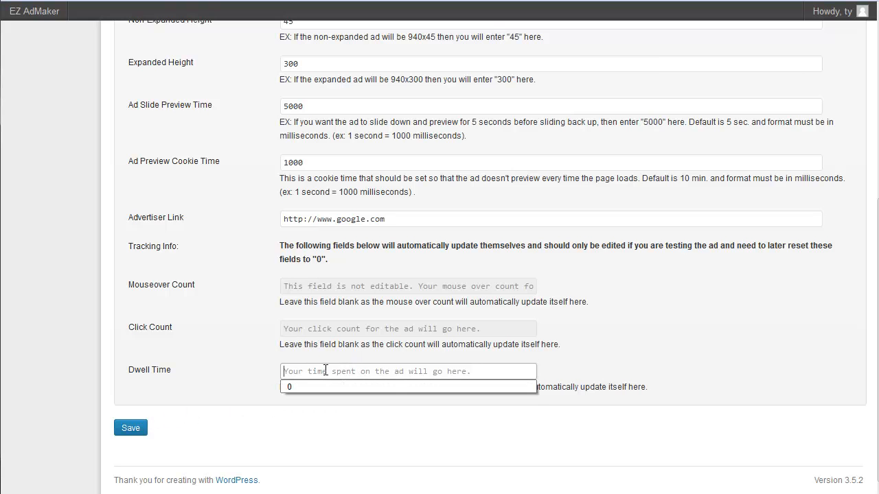
text(0)
click(147, 423)
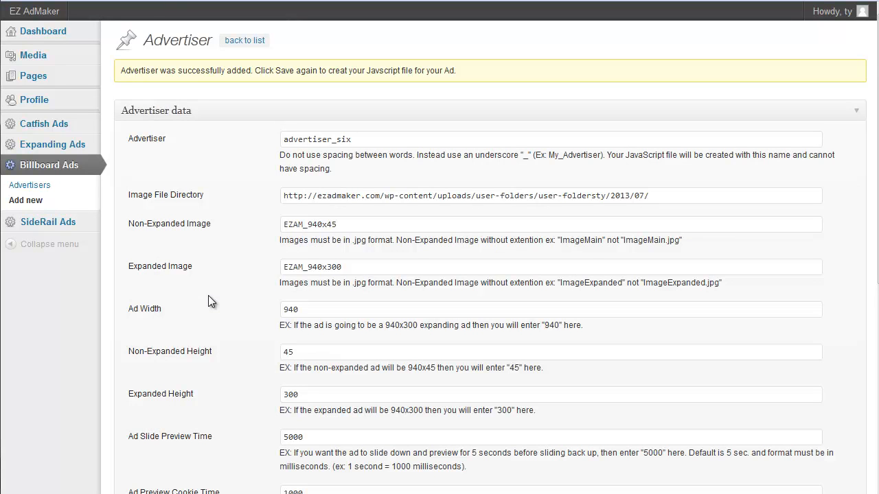
Enter 0 as the dwell time again and save a second time to create the ad's JavaScript file.
scroll(208, 295, down, 5)
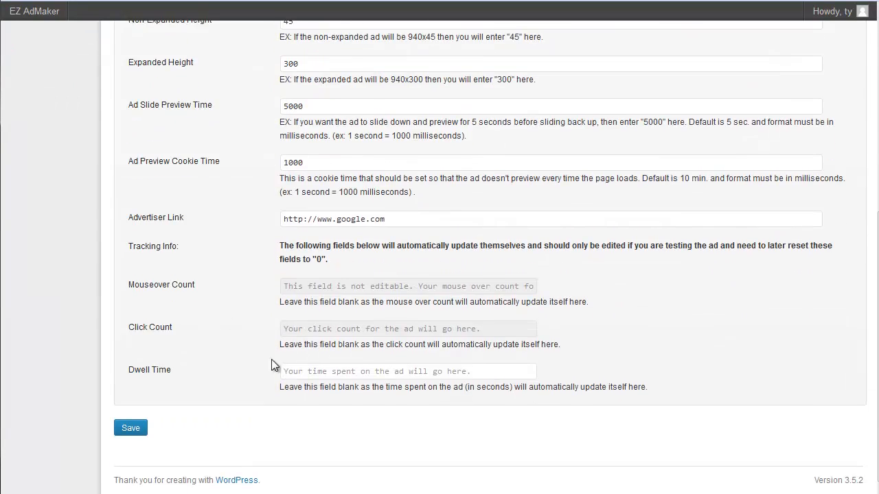
click(285, 371)
text(0)
click(131, 427)
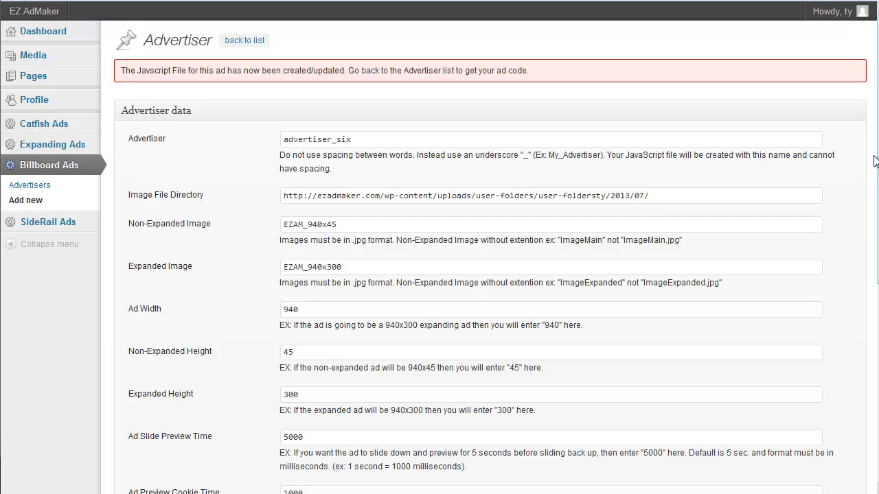
Reload the saved advertiser form, confirming the resubmission, and return to the billboard advertisers list.
scroll(852, 196, down, 5)
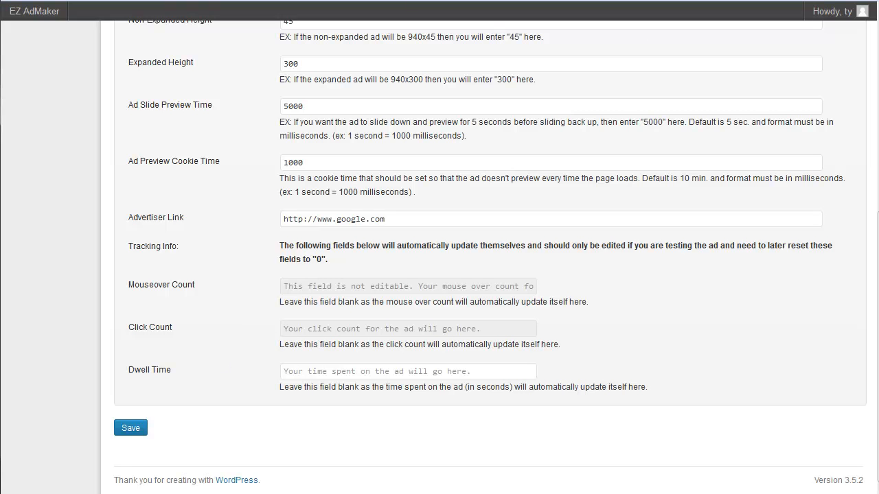
key(F5)
click(476, 224)
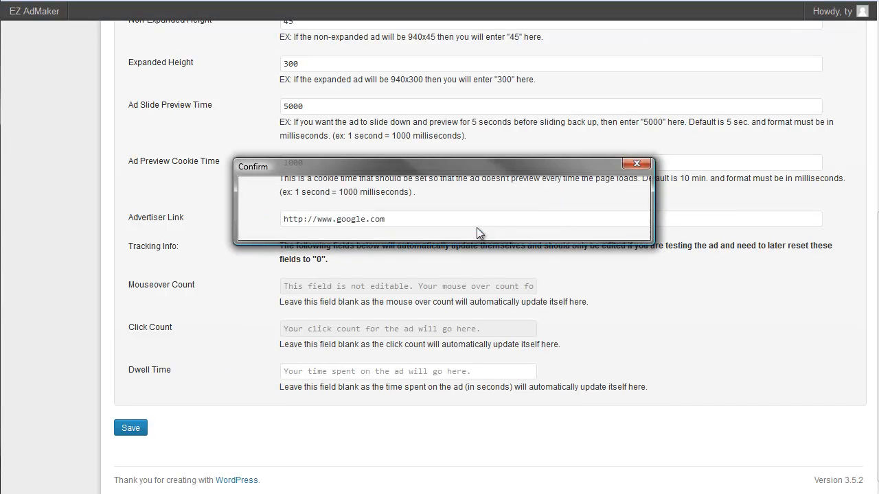
scroll(370, 187, up, 5)
click(58, 171)
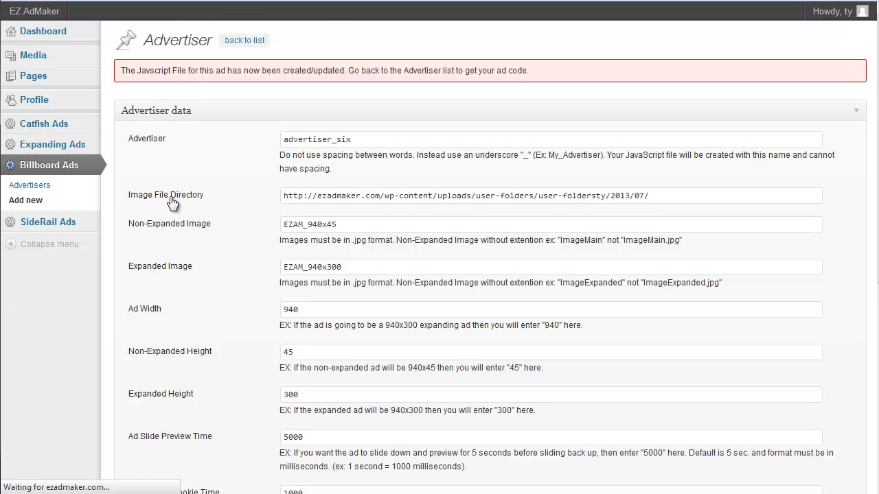
Open advertiser_six for editing, check its mouseover, click and dwell tracking fields, and return to the advertisers list.
mouse_move(151, 132)
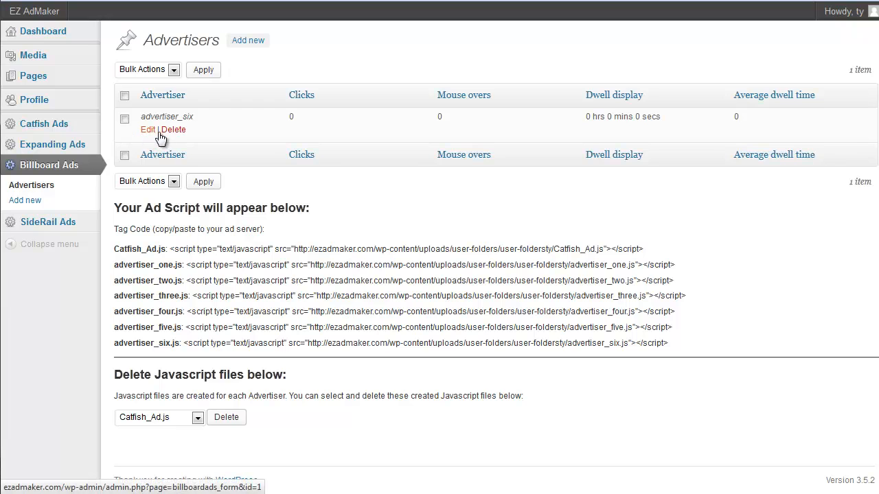
click(148, 131)
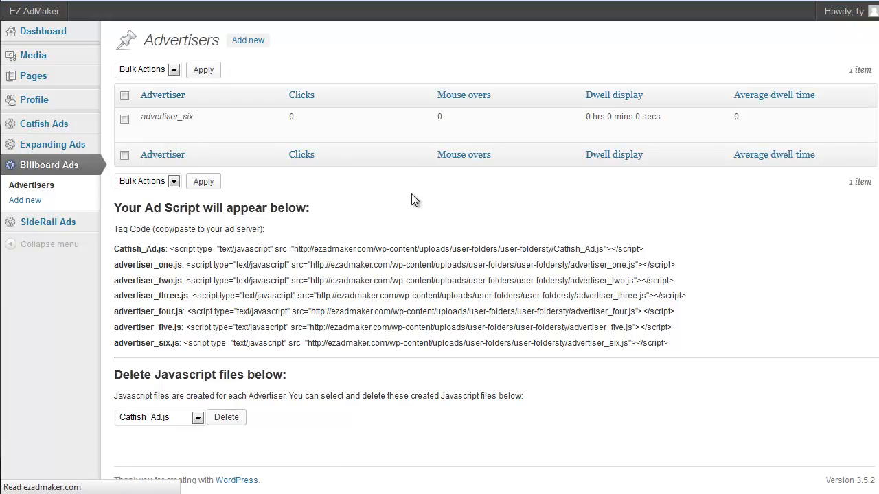
scroll(411, 193, down, 4)
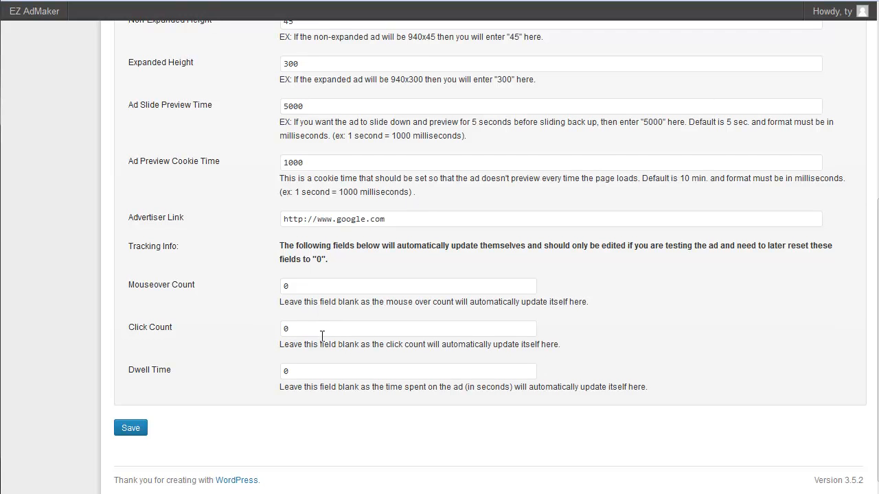
scroll(322, 335, up, 4)
scroll(323, 333, up, 2)
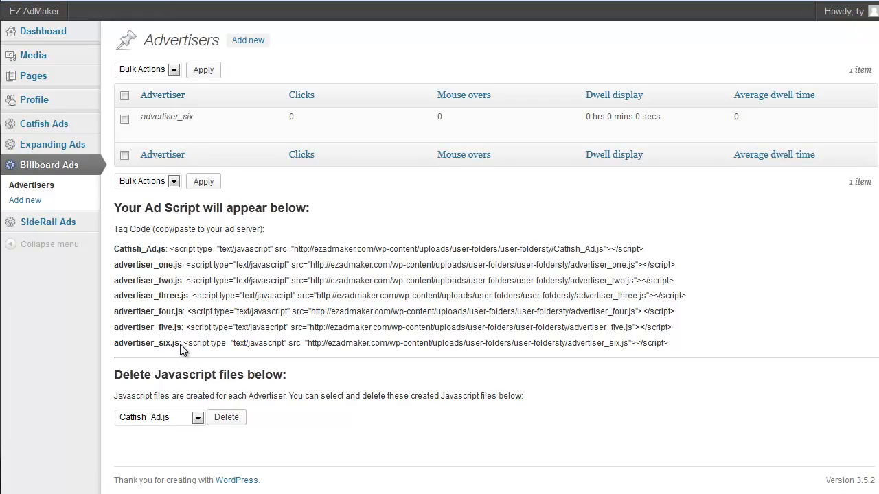
Copy the complete script tag for advertiser_six.js from the tag code list.
drag(182, 341, 566, 349)
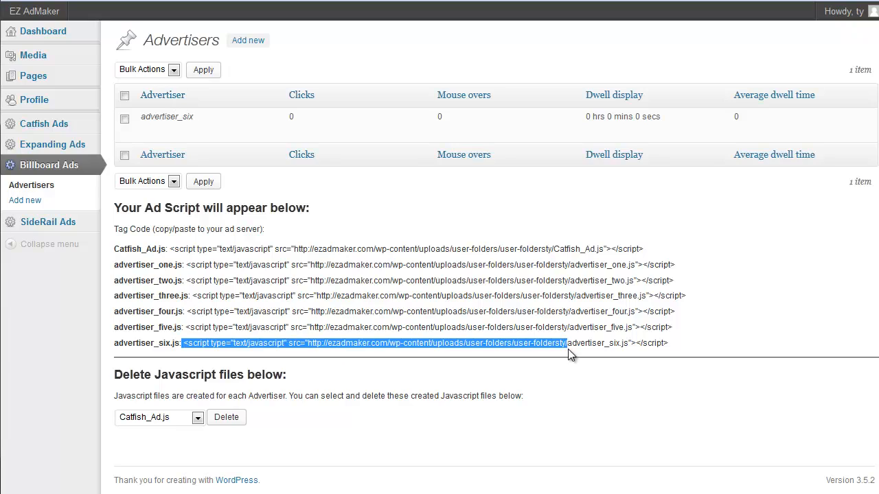
drag(669, 343, 187, 350)
key(ctrl+c)
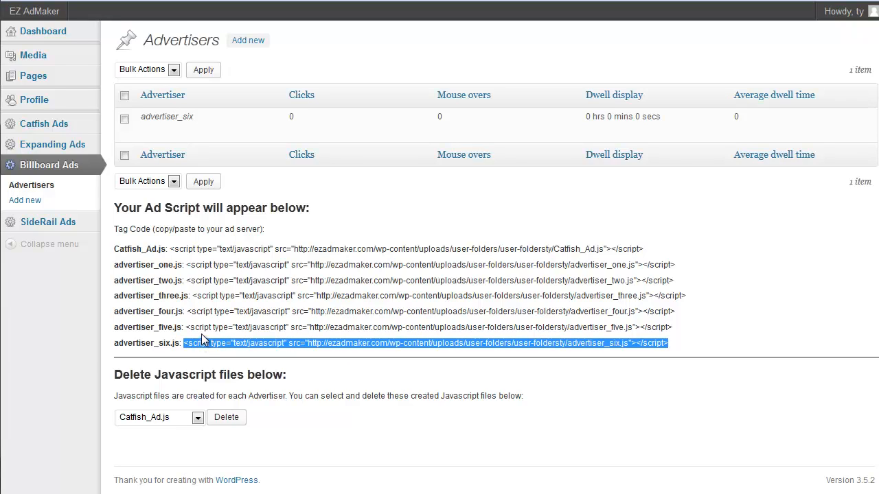
Add a new page titled "Sliding Billboard" in the other browser tab and place the cursor in its content area.
click(401, 39)
mouse_move(69, 71)
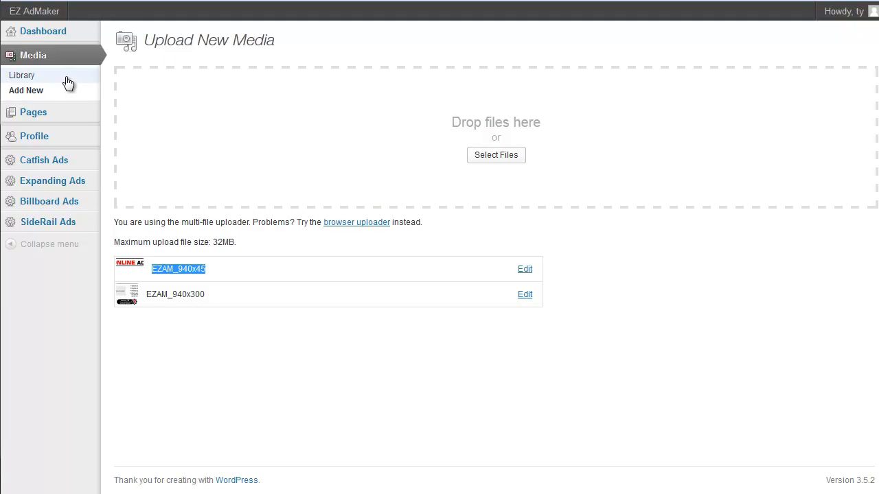
click(52, 115)
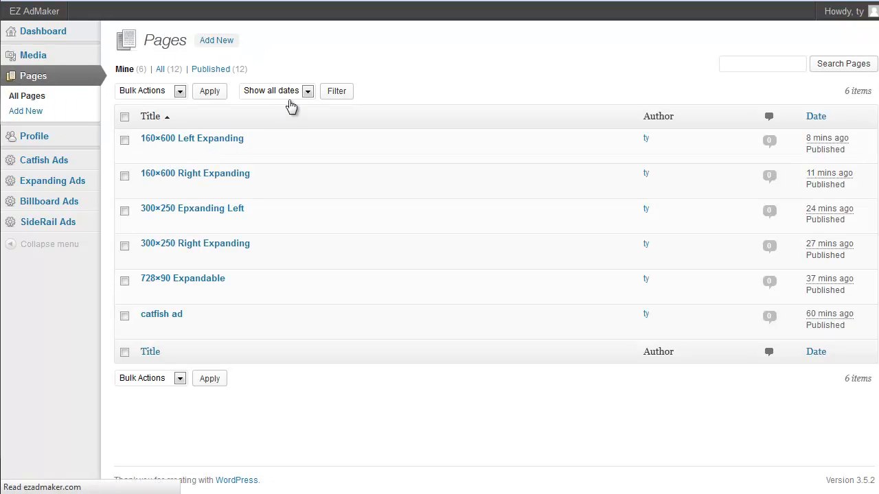
text(S'p)
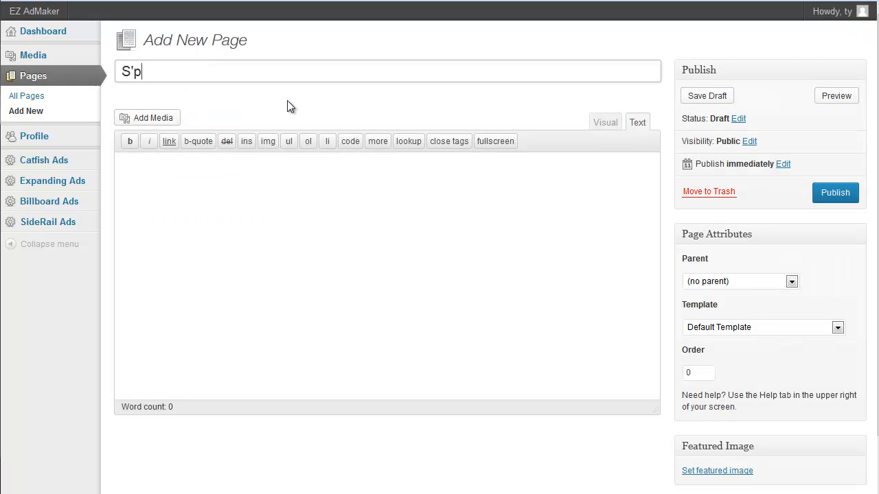
key(BackSpace)
key(BackSpace)
text(;o)
key(BackSpace)
key(BackSpace)
text(liding Bill)
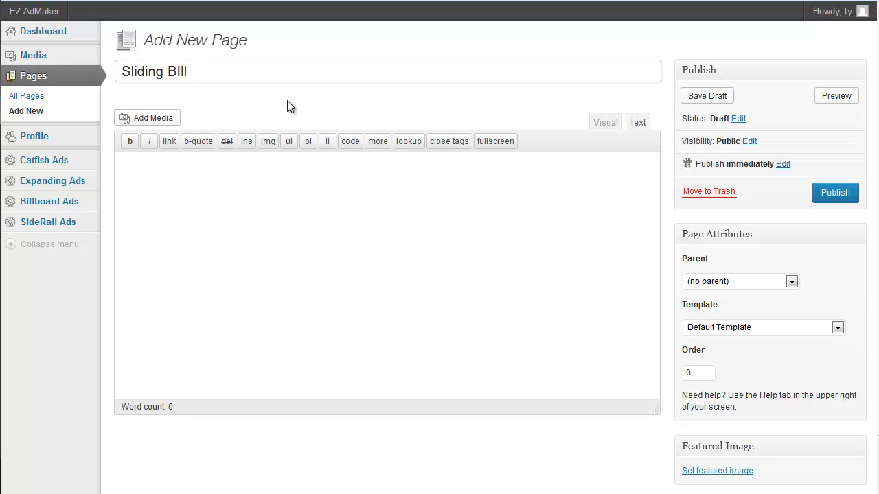
key(BackSpace)
key(BackSpace)
text(llboard)
key(BackSpace)
text(rd)
click(328, 170)
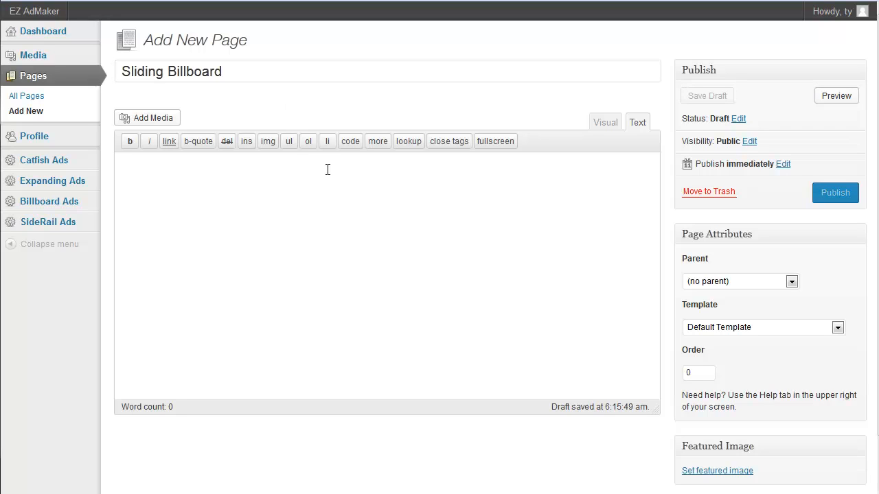
Insert the copied advertiser_six script tag as page content, assign the Sliding Billboard Template, publish the page and view it.
key(ctrl+v)
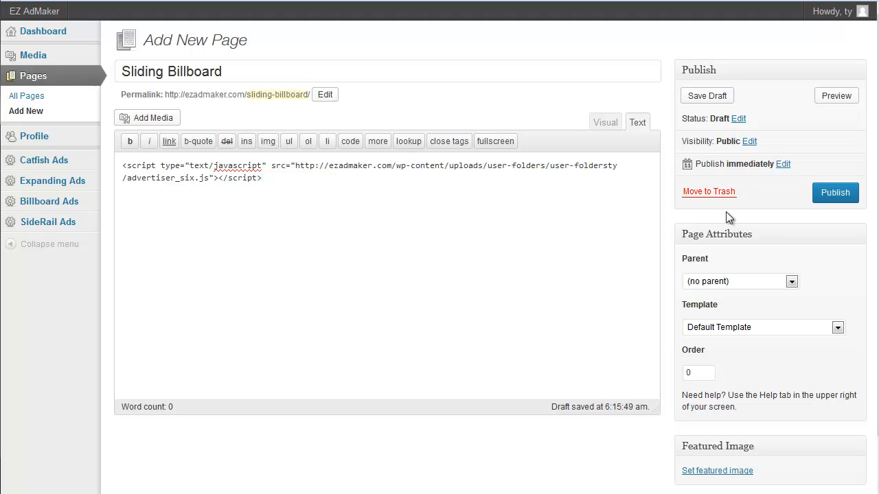
click(780, 331)
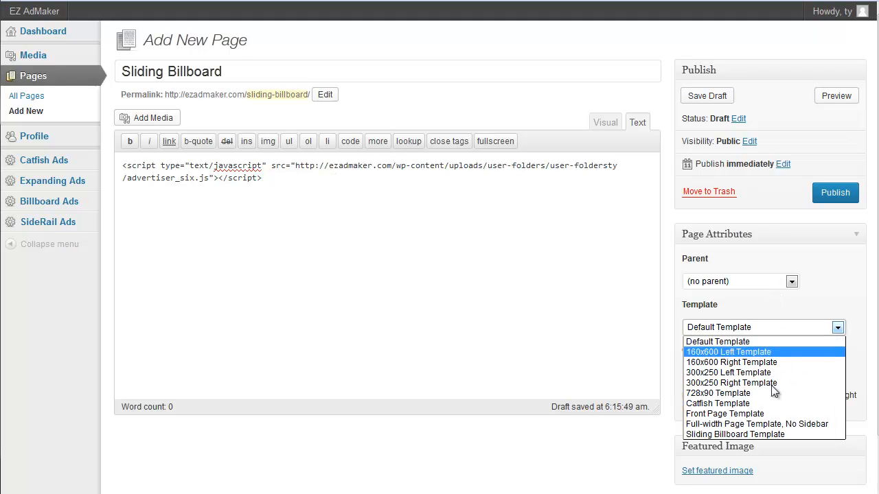
click(767, 437)
click(828, 201)
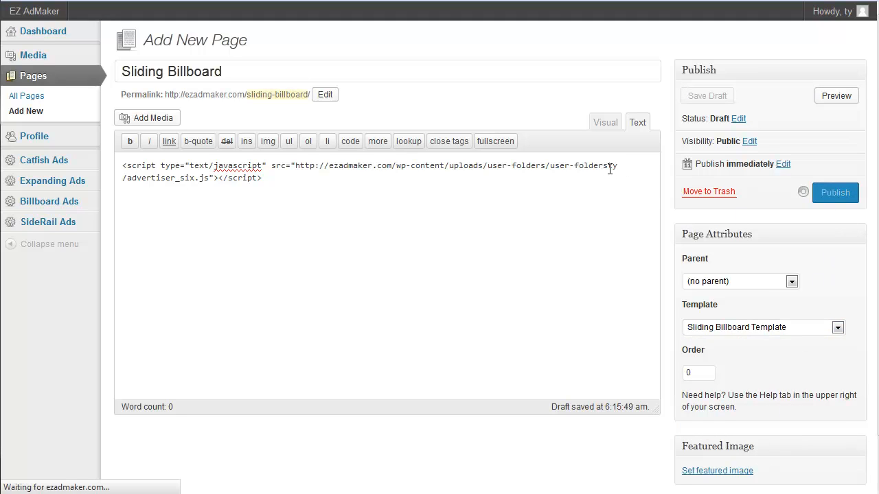
click(366, 135)
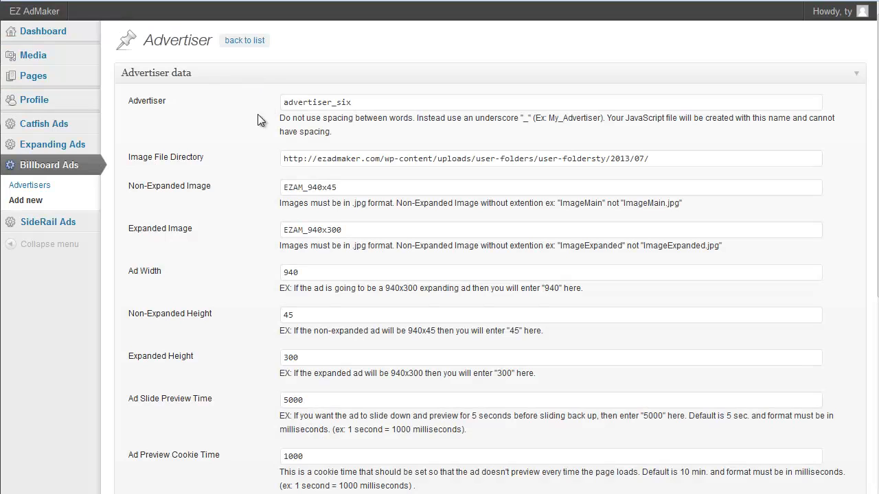
Review advertiser_six's preview time settings and test the published billboard by expanding it, following its ad link and collapsing it.
scroll(295, 274, down, 2)
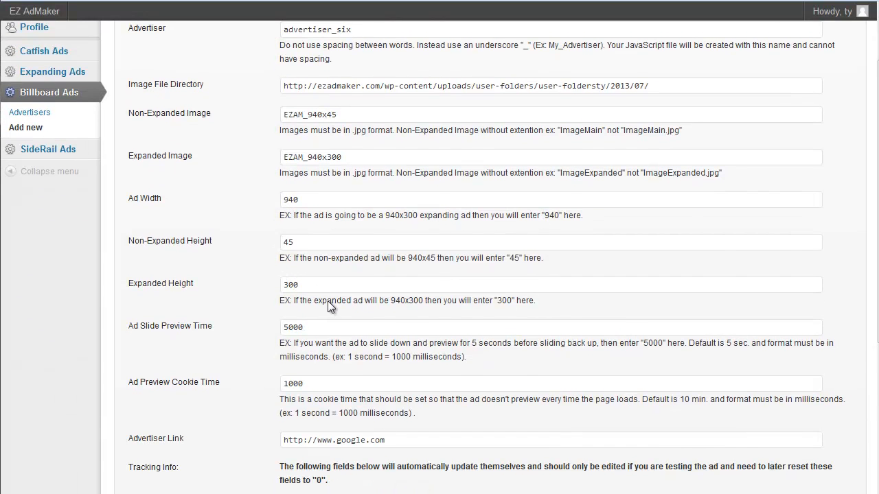
scroll(329, 310, down, 1)
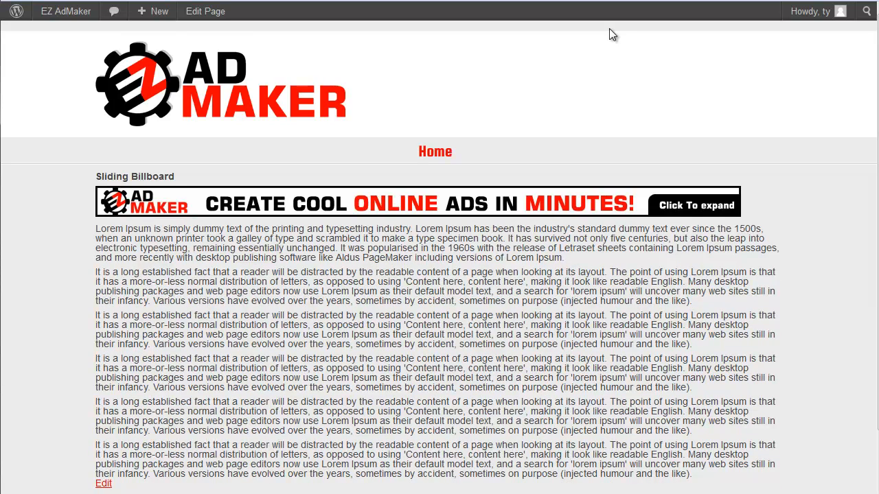
click(666, 207)
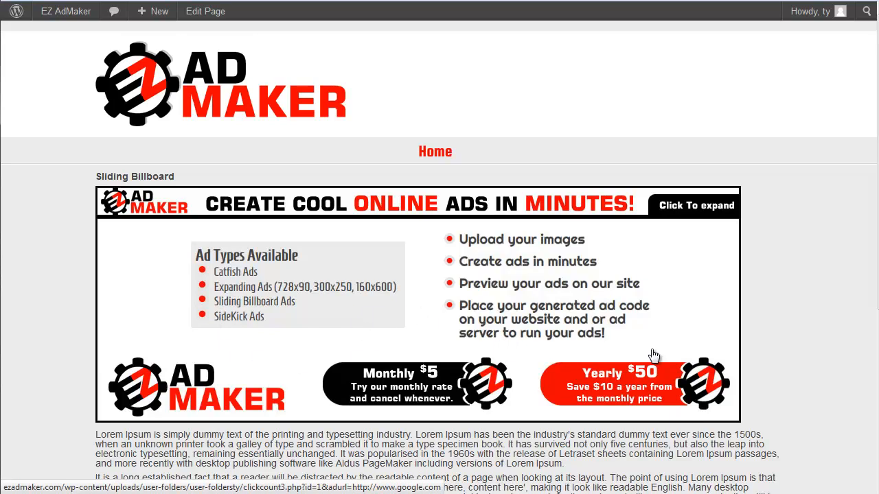
click(386, 318)
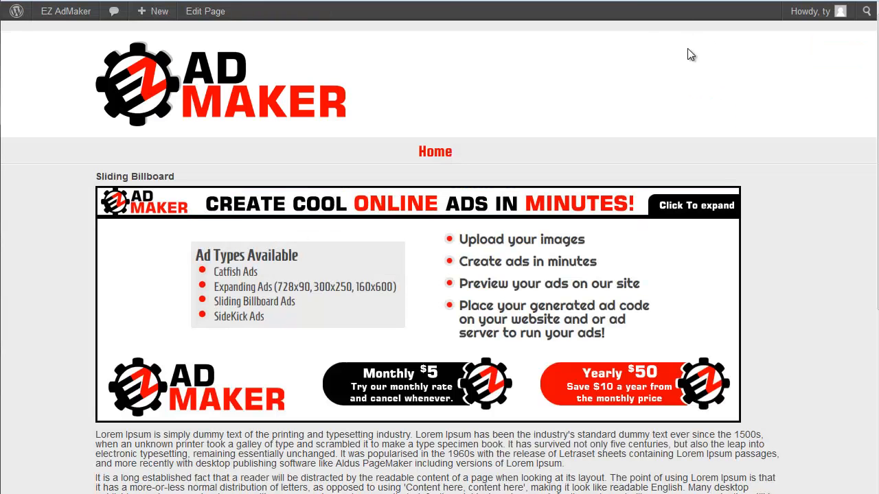
click(722, 207)
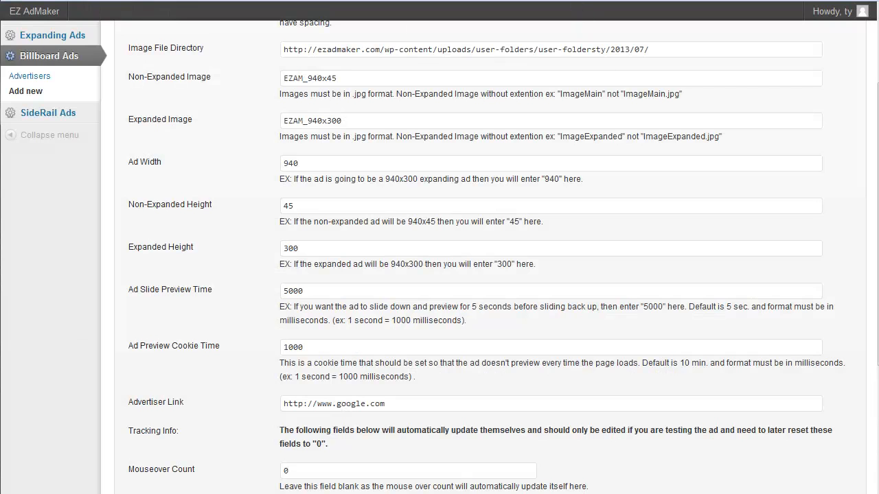
Reopen advertiser_six for editing and set Ad Slide Preview Time to 3000 and Ad Preview Cookie Time to 60000.
key(F5)
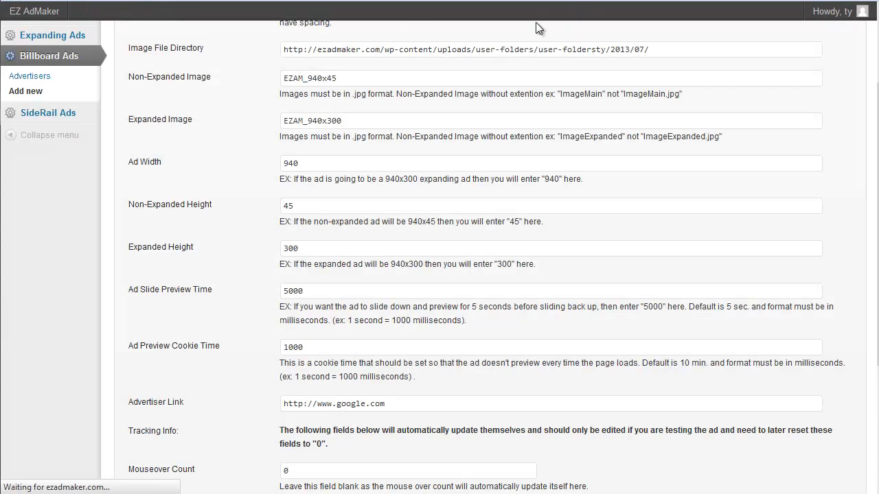
click(31, 76)
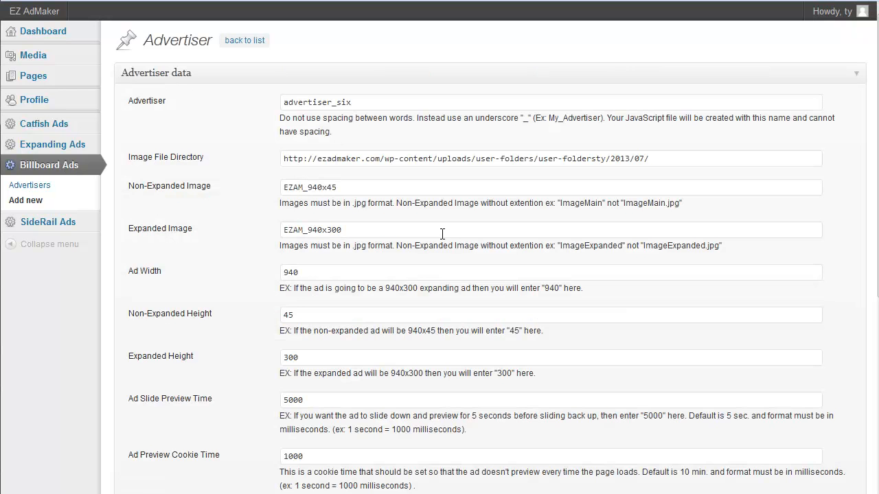
scroll(252, 219, down, 3)
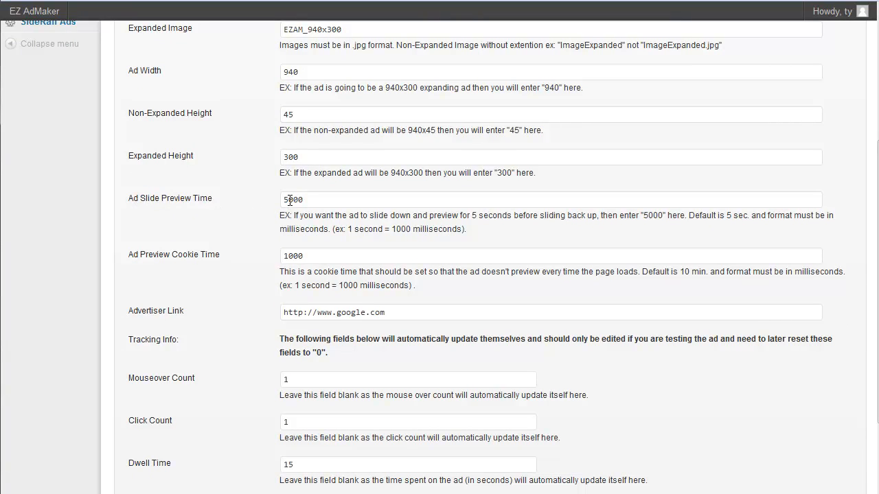
drag(289, 199, 280, 199)
text(3)
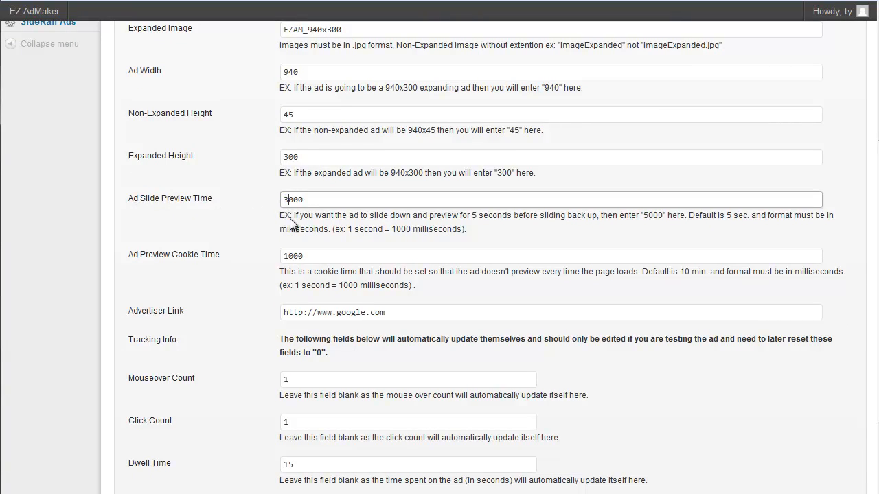
click(289, 255)
drag(290, 256, 266, 253)
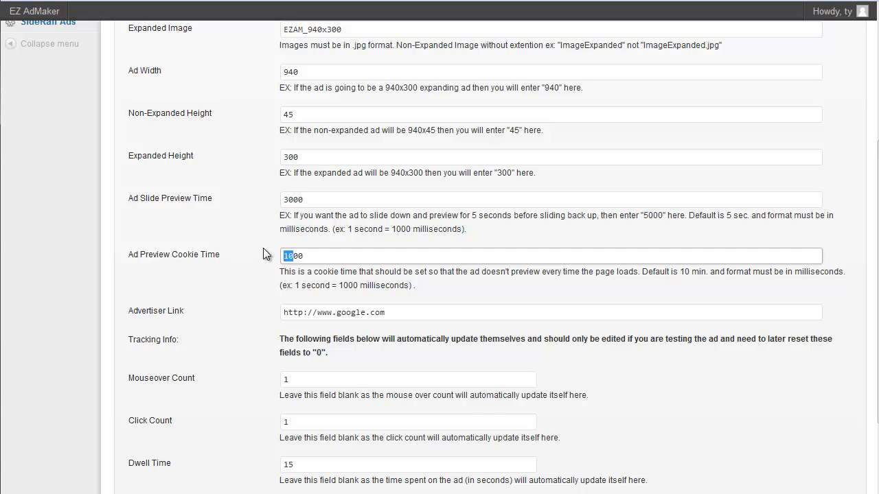
text(600)
Reset the mouseover count, click count and dwell time to 0, save advertiser_six and review the saved fields.
scroll(252, 284, down, 3)
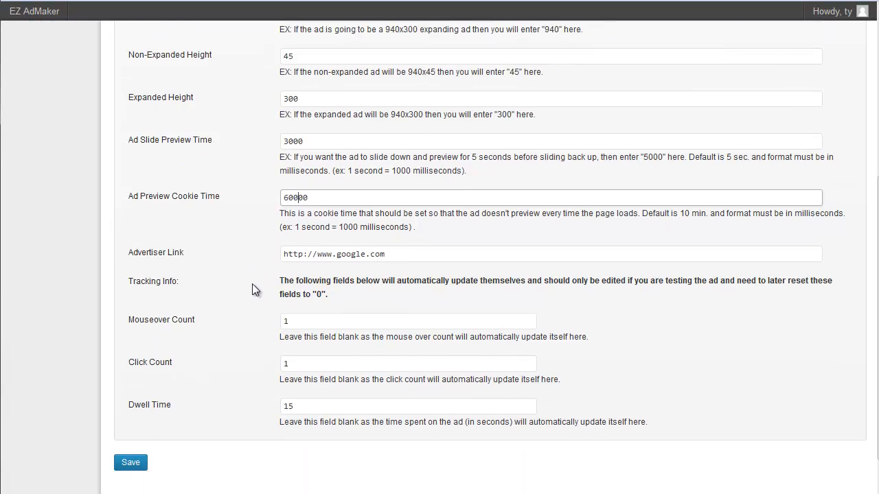
drag(294, 288, 255, 287)
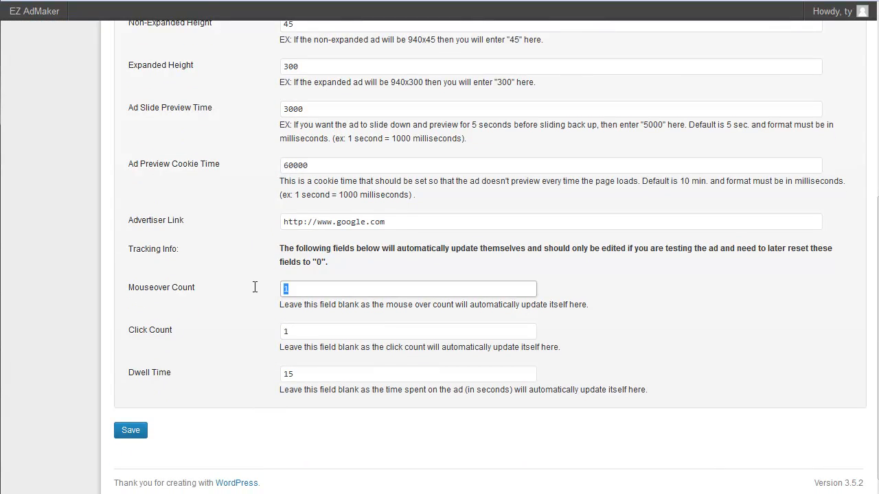
text(0)
key(Tab)
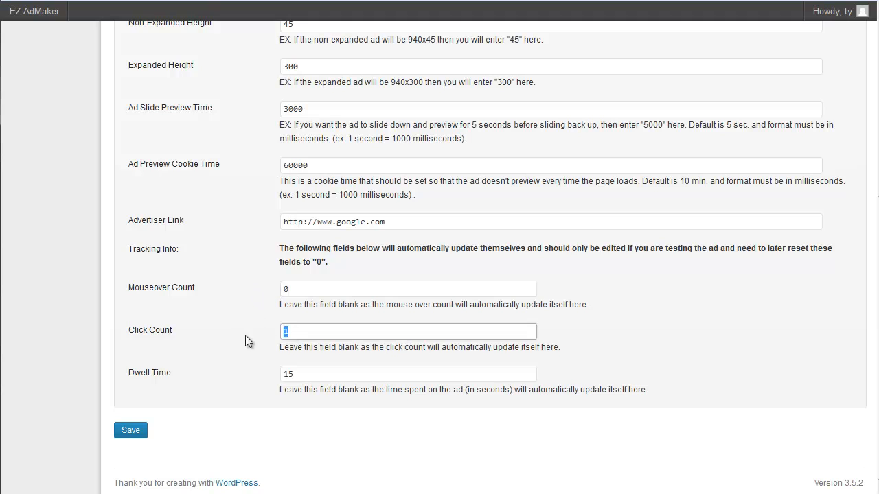
text(0)
key(Tab)
text(0)
click(252, 427)
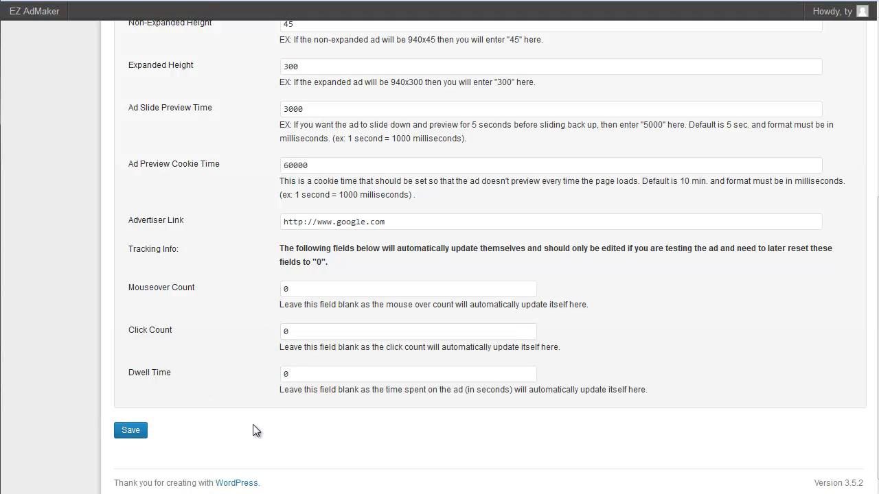
click(132, 430)
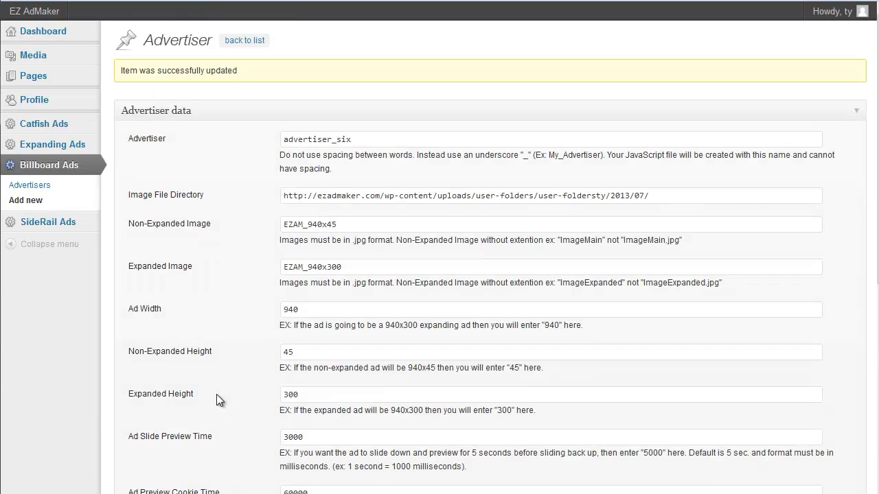
scroll(225, 355, down, 5)
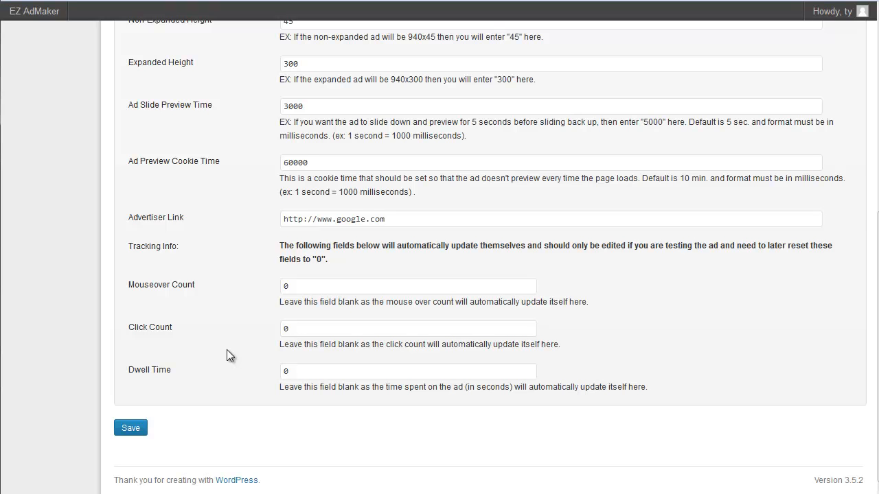
scroll(226, 351, up, 4)
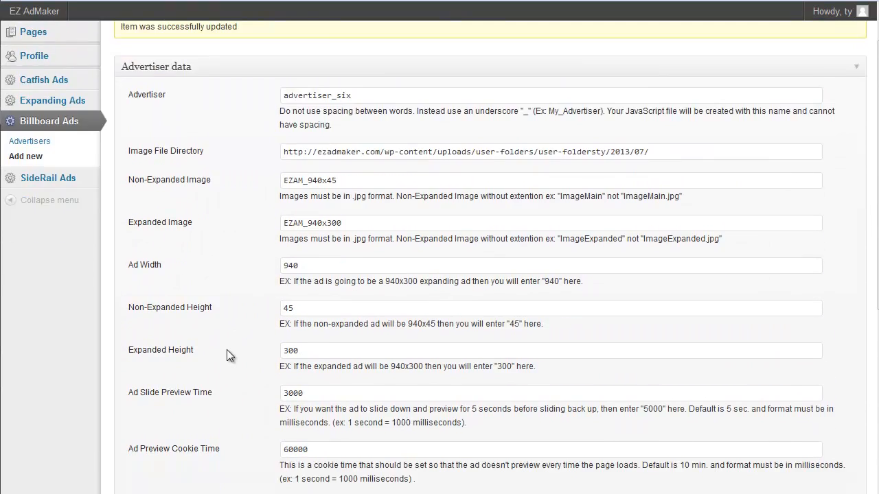
scroll(226, 355, down, 4)
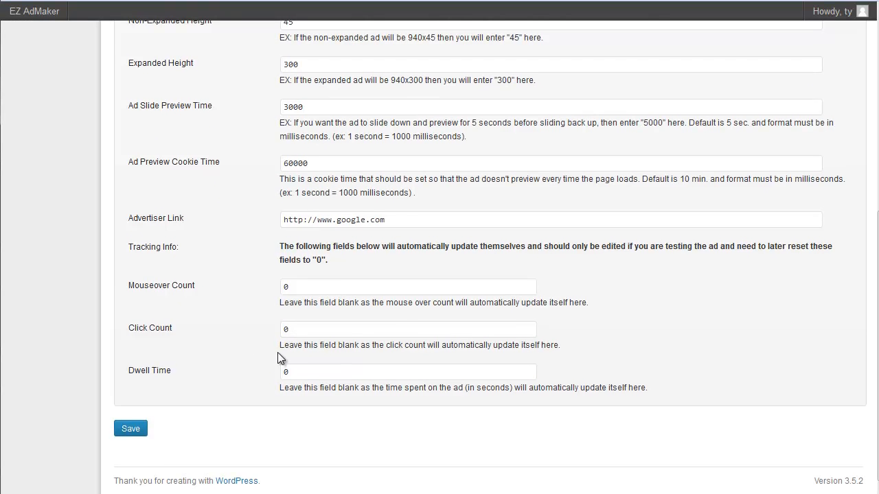
scroll(278, 354, up, 5)
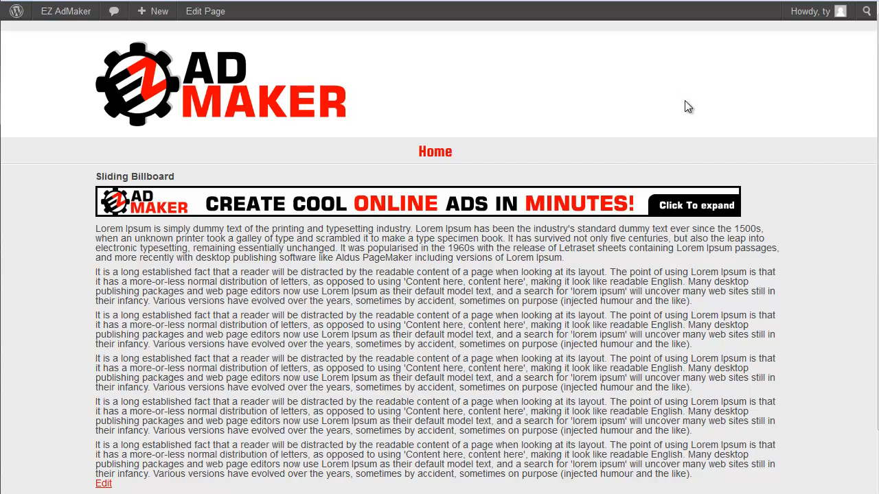
Expand and collapse the ad repeatedly on the Sliding Billboard page and check its tracking in the billboard advertisers list.
click(714, 208)
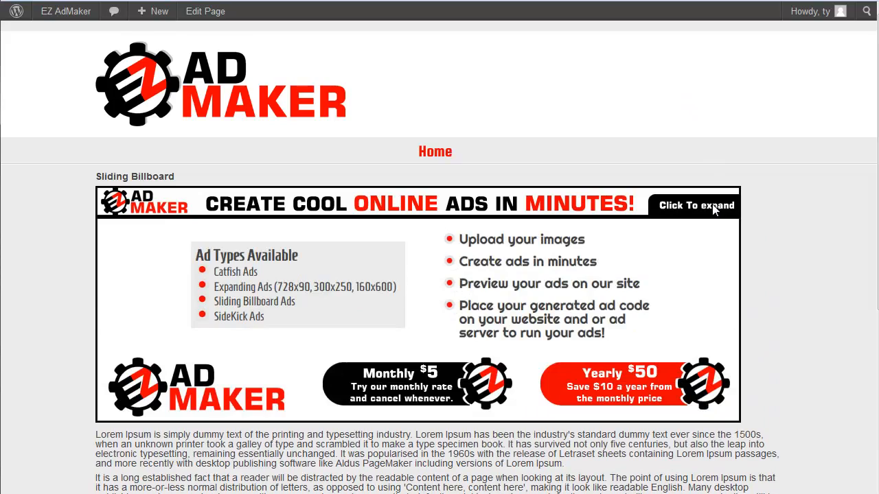
click(696, 205)
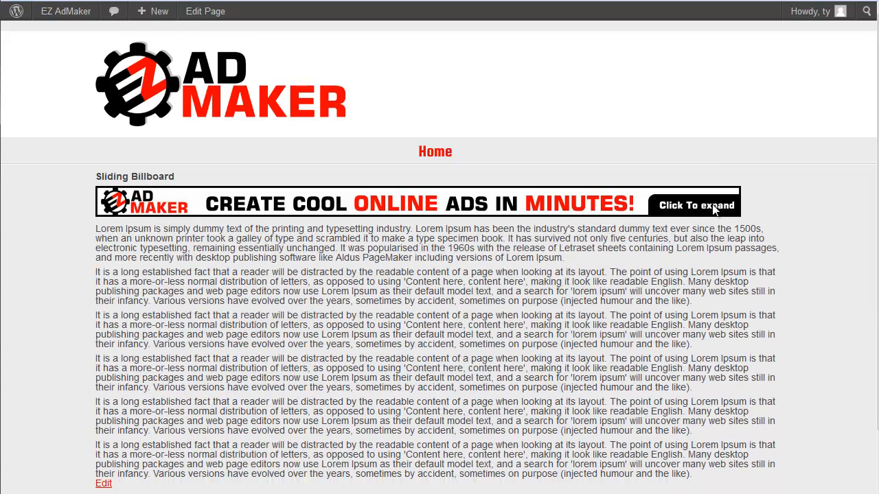
click(713, 211)
click(714, 211)
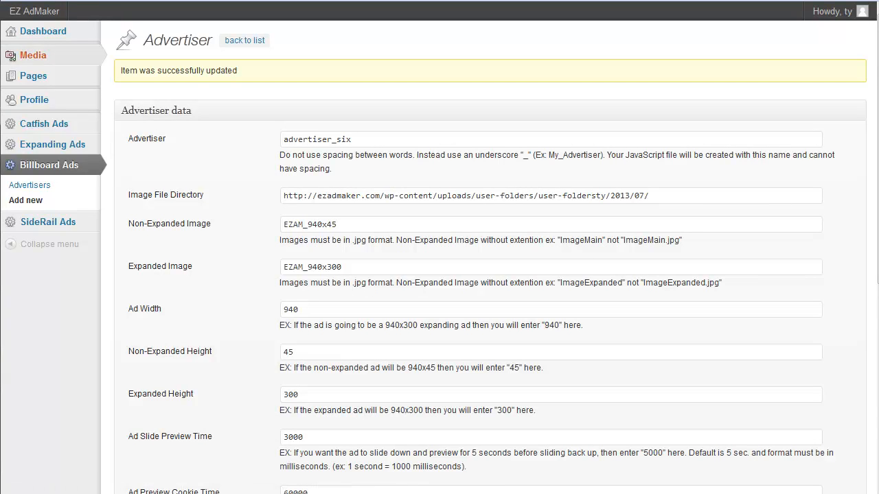
click(36, 165)
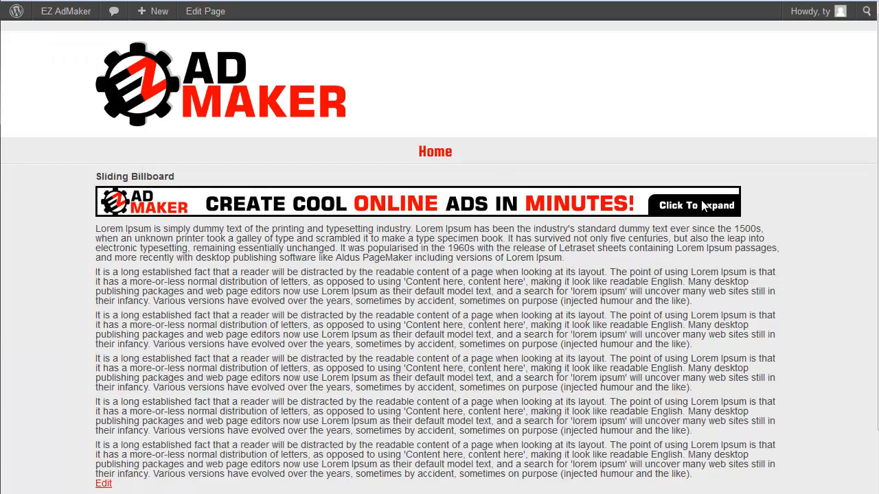
Expand the billboard, follow its ad link, close the opened page, collapse the ad and refresh the advertisers list statistics.
click(701, 205)
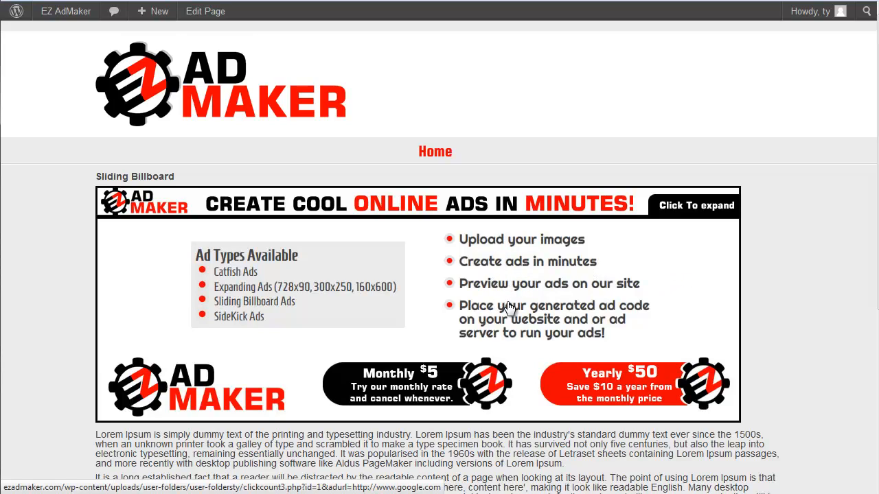
click(480, 287)
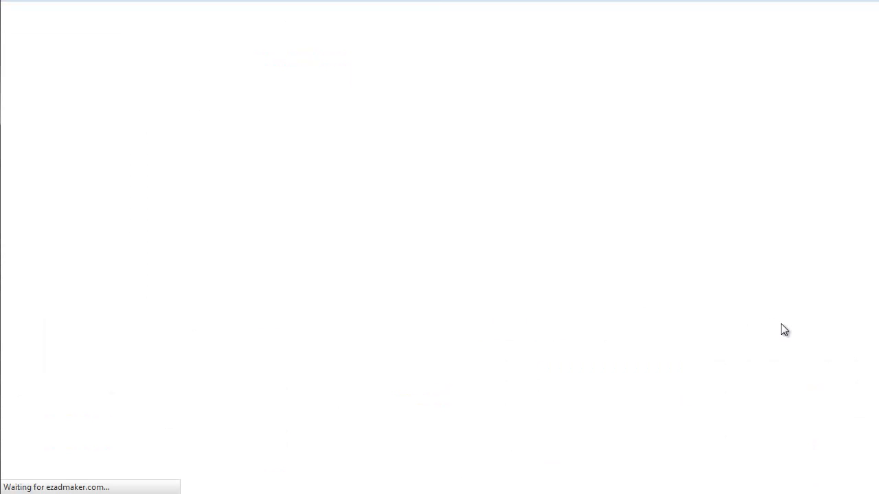
key(ctrl+w)
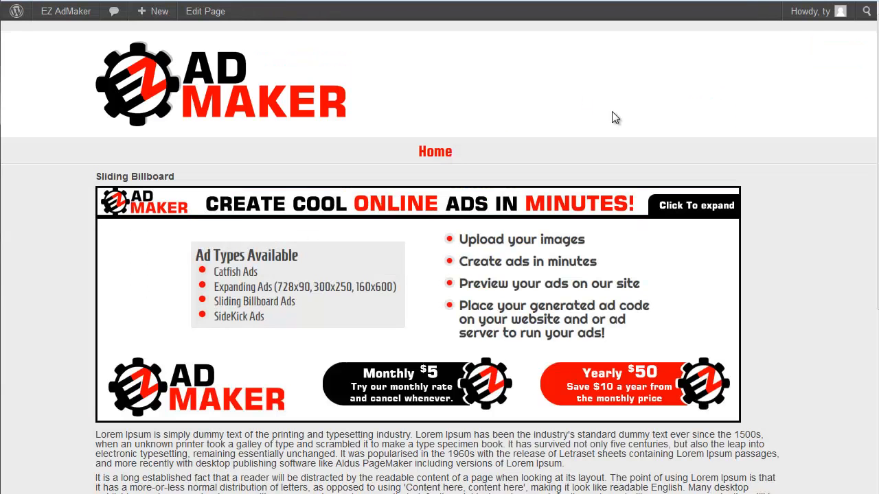
click(675, 206)
key(ctrl+Tab)
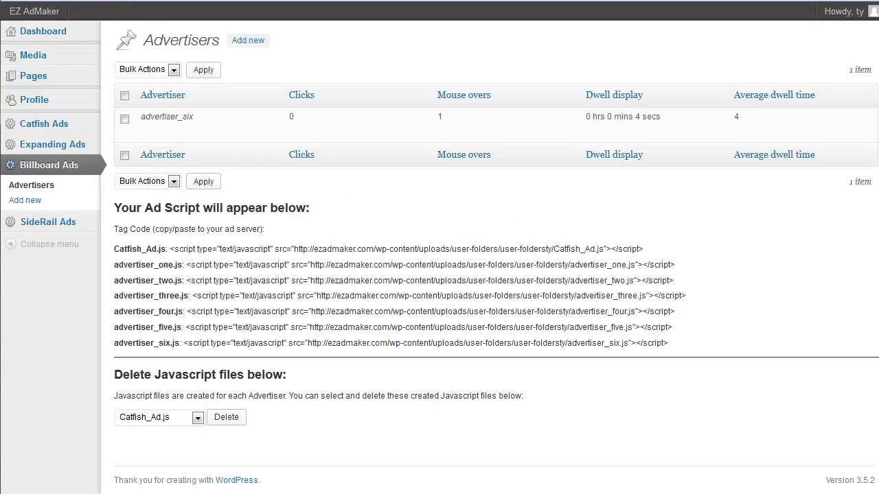
key(F5)
Expand the billboard on the test page for a longer dwell, collapse it and reload the billboard advertisers list.
key(ctrl+Tab)
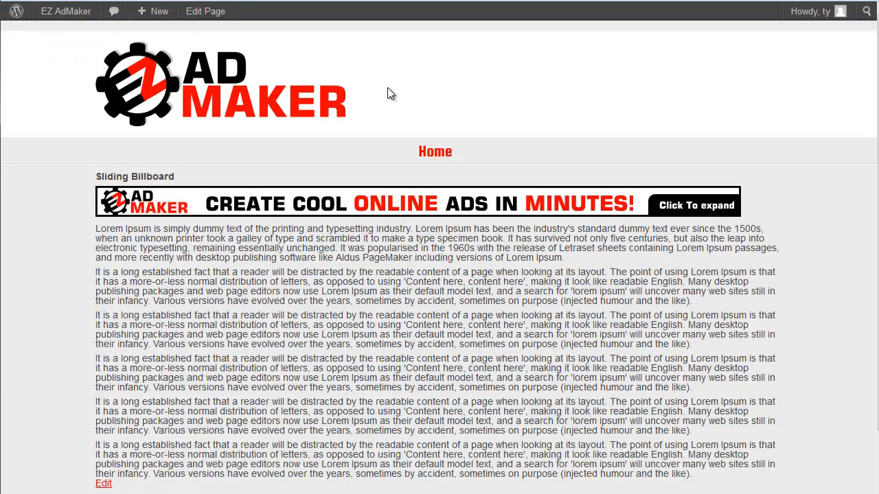
click(711, 210)
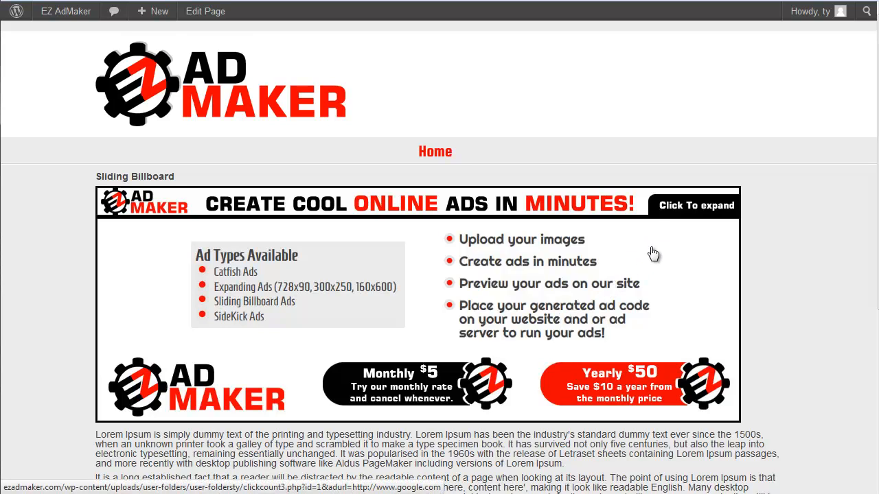
click(685, 213)
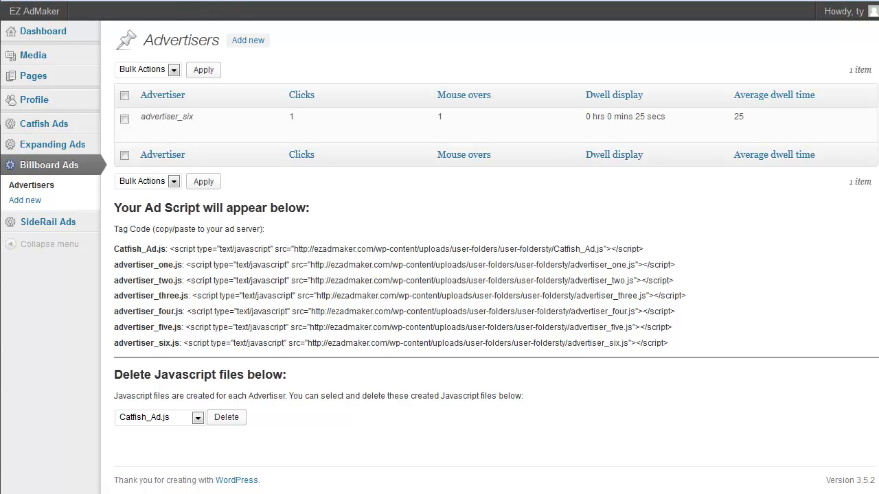
key(ctrl+Tab)
key(ctrl+shift+Tab)
click(69, 167)
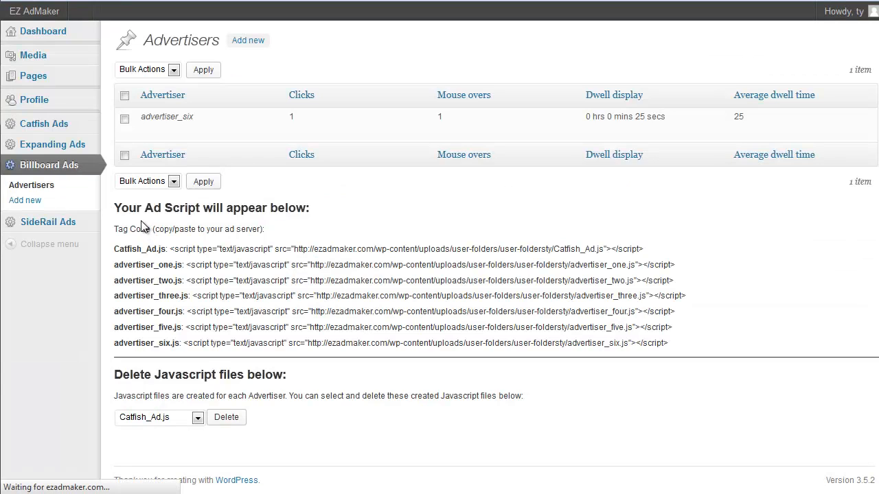
Open the SideRail advertisers list and glance at the Sliding Billboard test page.
click(67, 230)
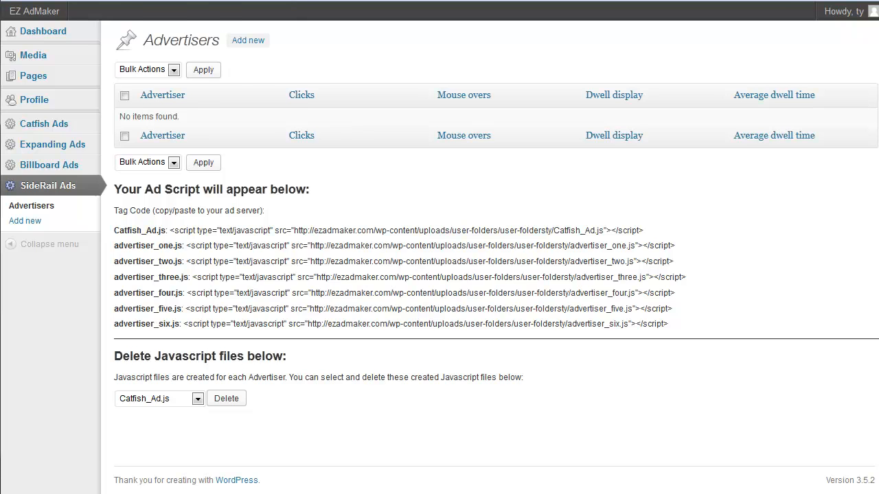
key(ctrl+Tab)
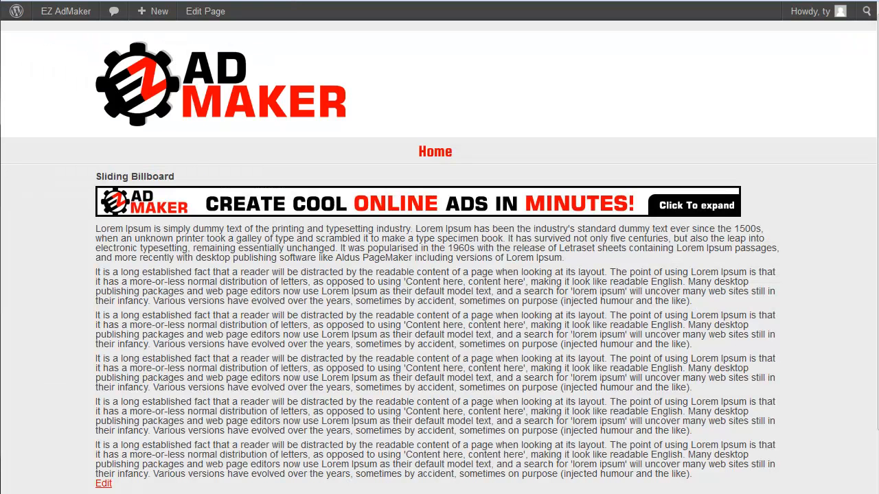
key(ctrl+Tab)
Upload the images LS_100x525 and LS_900x525 to the media library and copy the name LS_100x525.
mouse_move(79, 55)
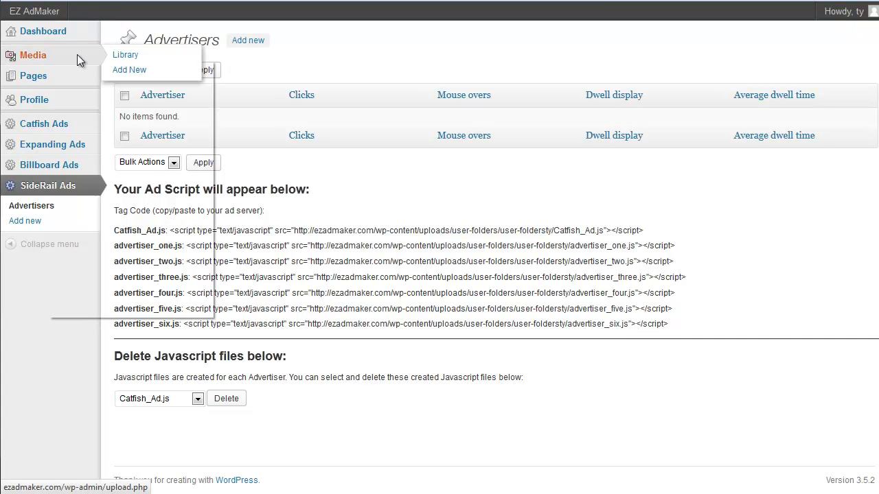
right_click(106, 60)
click(107, 61)
click(110, 56)
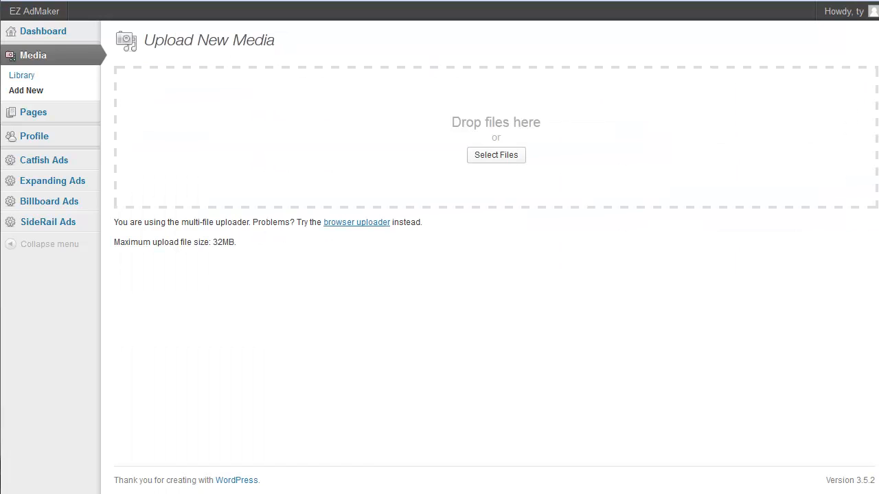
drag(416, 149, 410, 147)
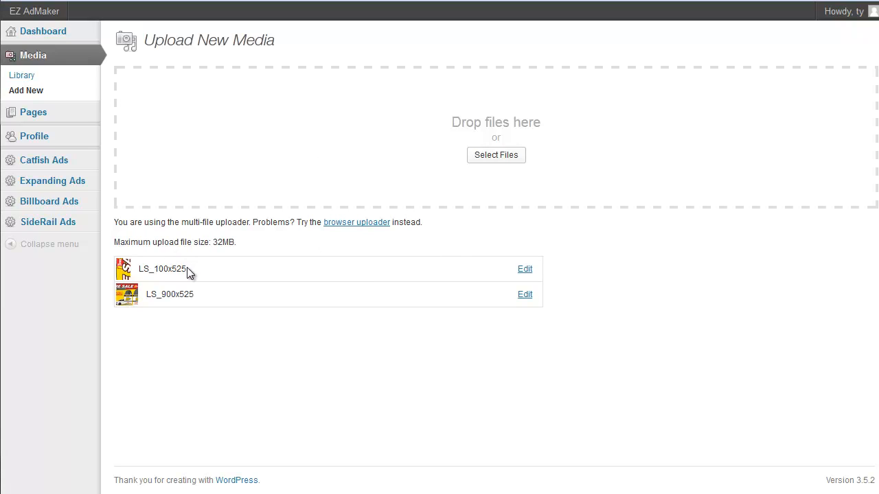
drag(188, 273, 143, 276)
Start a new SideRail advertiser and name it advertiser_Seven.
mouse_move(81, 155)
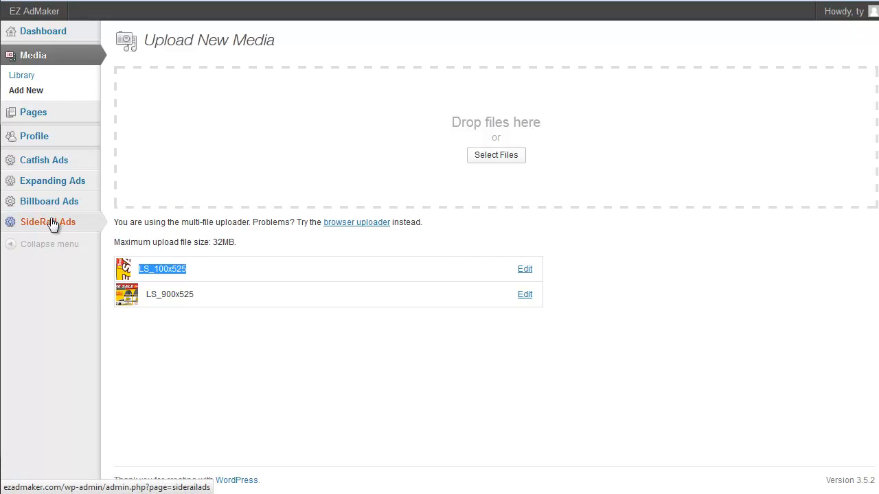
click(144, 249)
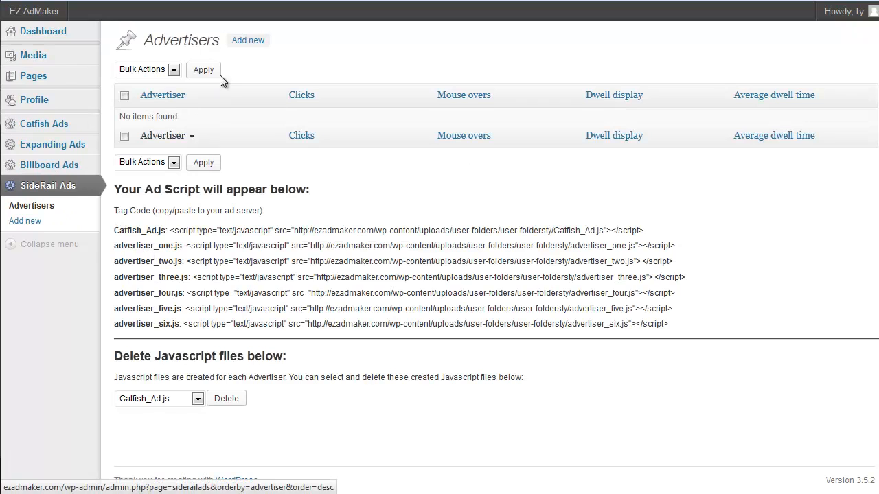
click(248, 42)
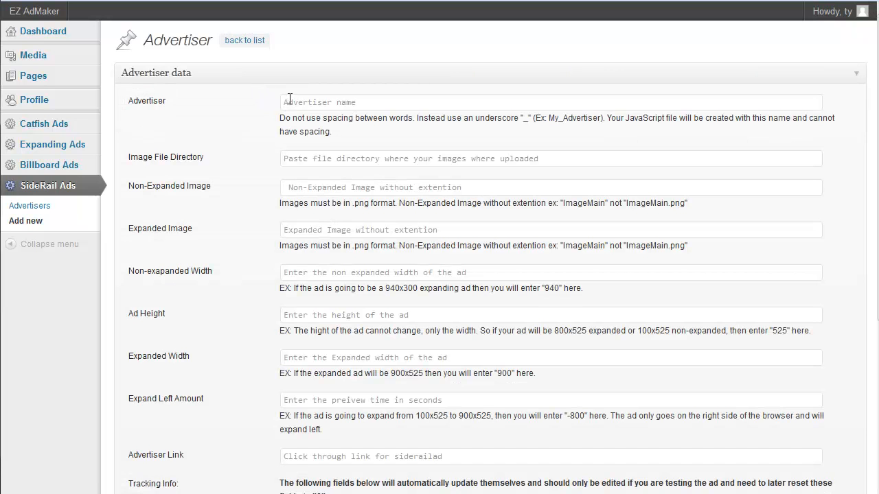
click(290, 100)
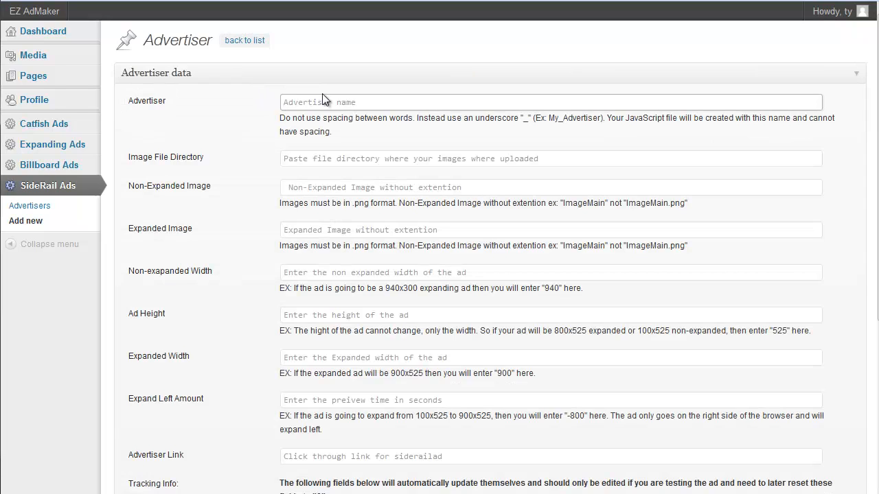
text(sd)
key(BackSpace)
key(BackSpace)
text(a)
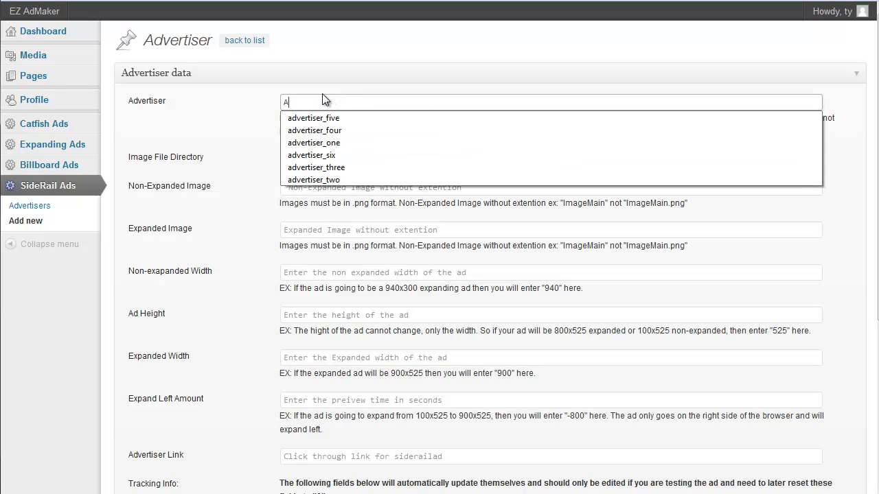
key(Down)
key(Return)
key(BackSpace)
key(BackSpace)
key(BackSpace)
key(BackSpace)
text(Seve)
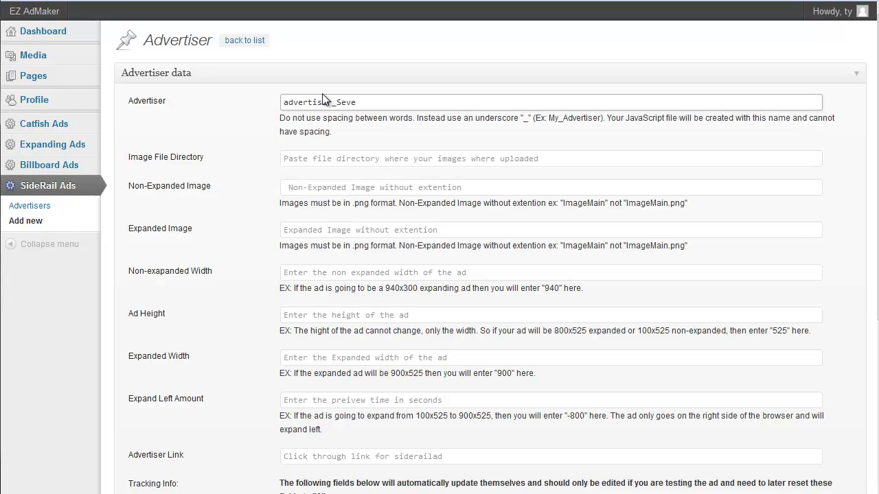
text(n)
key(Tab)
key(Down)
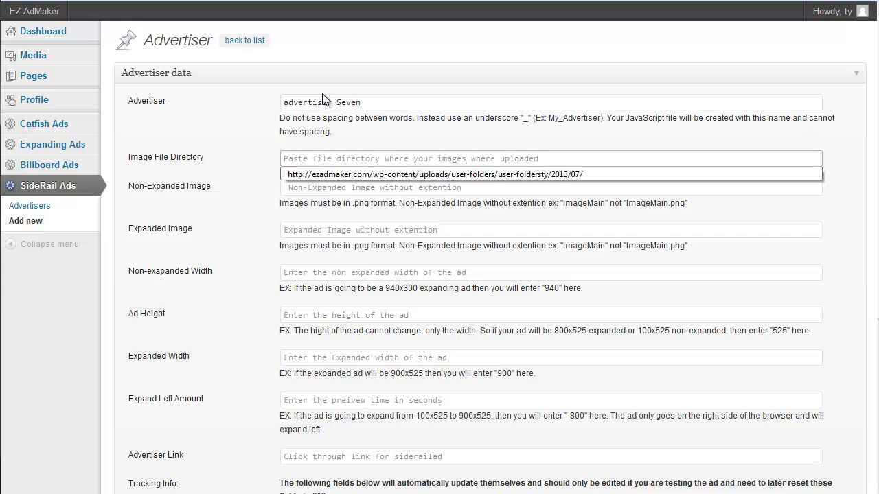
key(Down)
key(Tab)
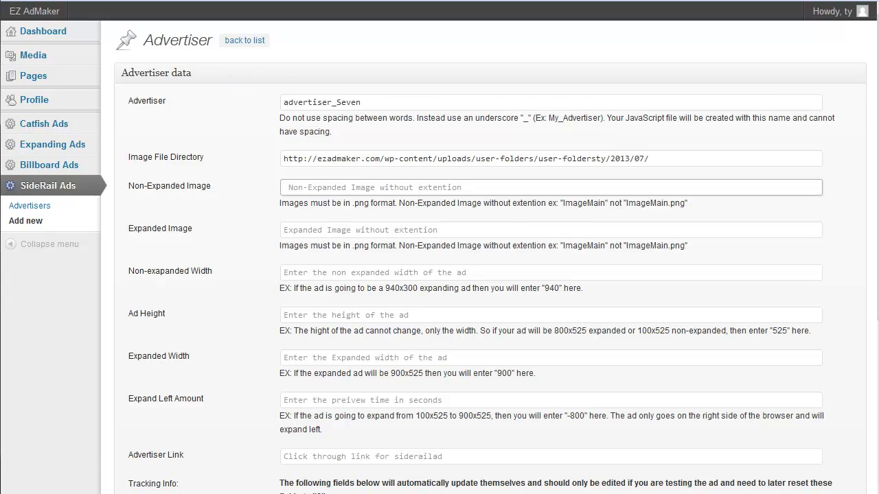
Switch to the image editor, examine the narrow and wide Tire Sale artwork, and return to the advertiser form.
key(alt+Tab)
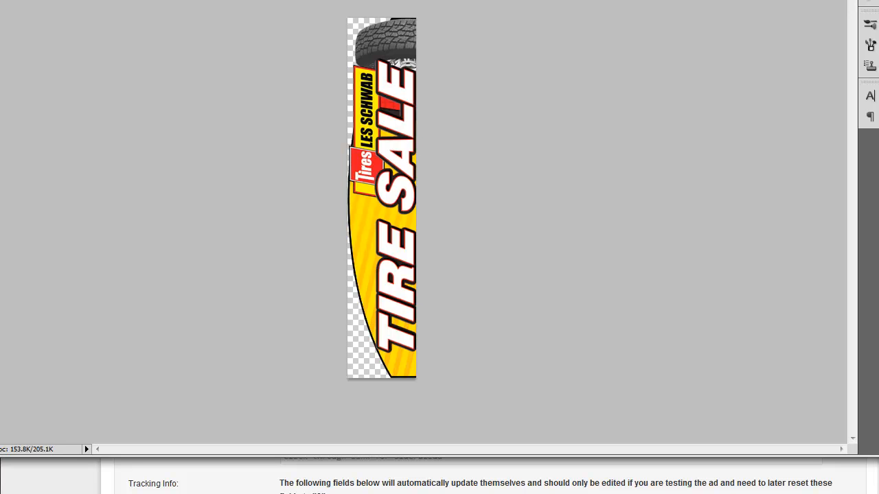
key(ctrl+Tab)
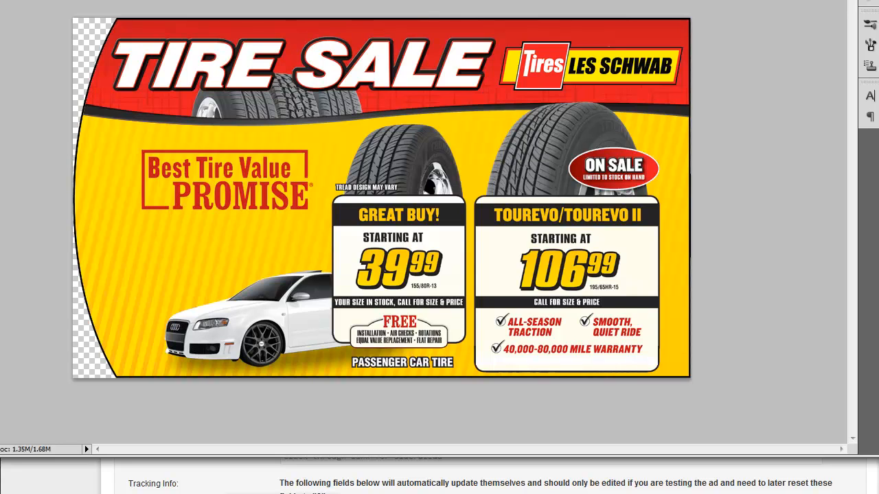
click(283, 492)
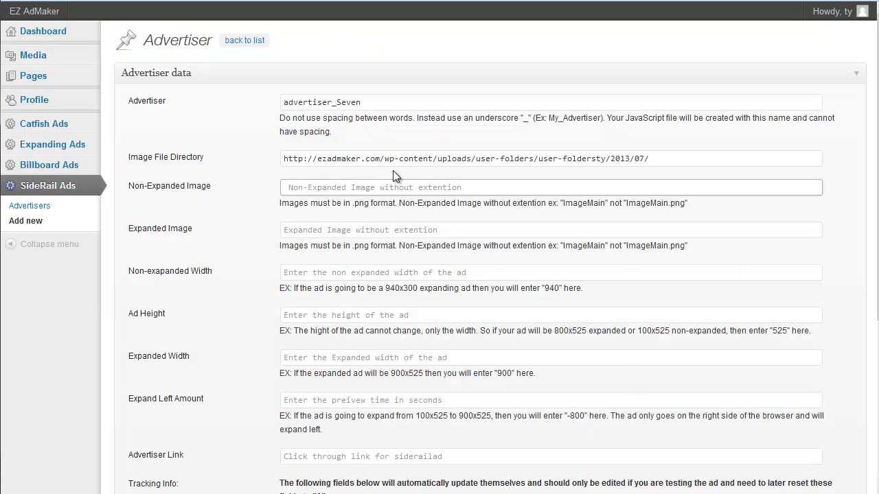
Set the non-expanded image to LS_100x525 and the expanded image to LS_900x525.
text(LS_100x525)
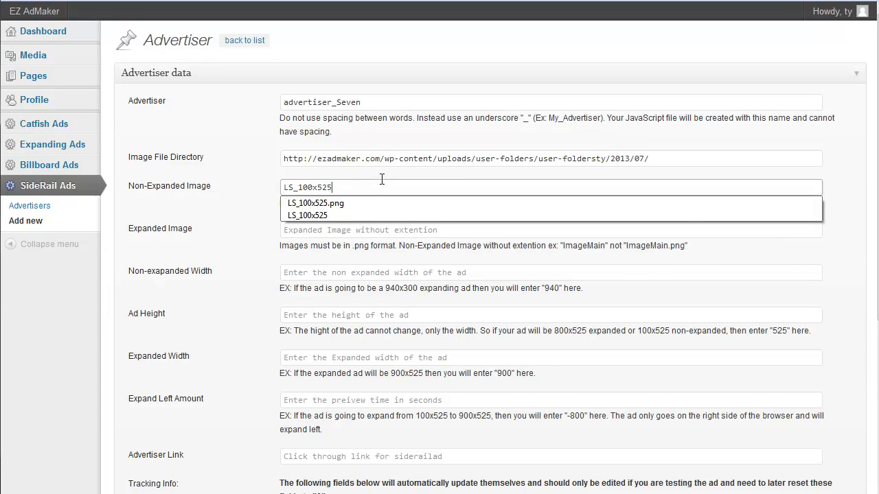
click(190, 194)
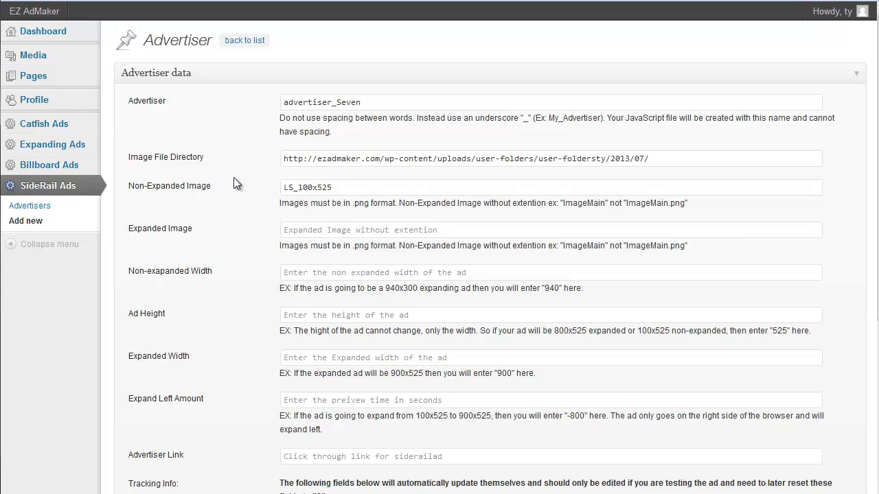
click(286, 232)
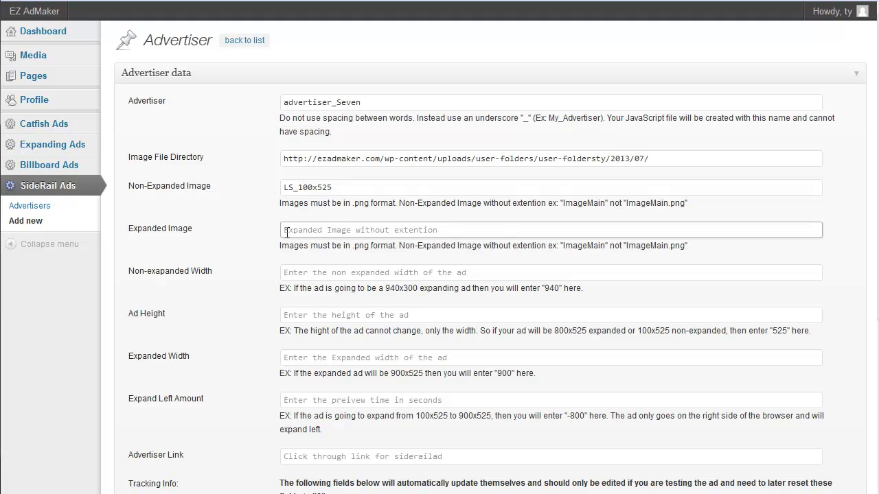
text(LS_100x525)
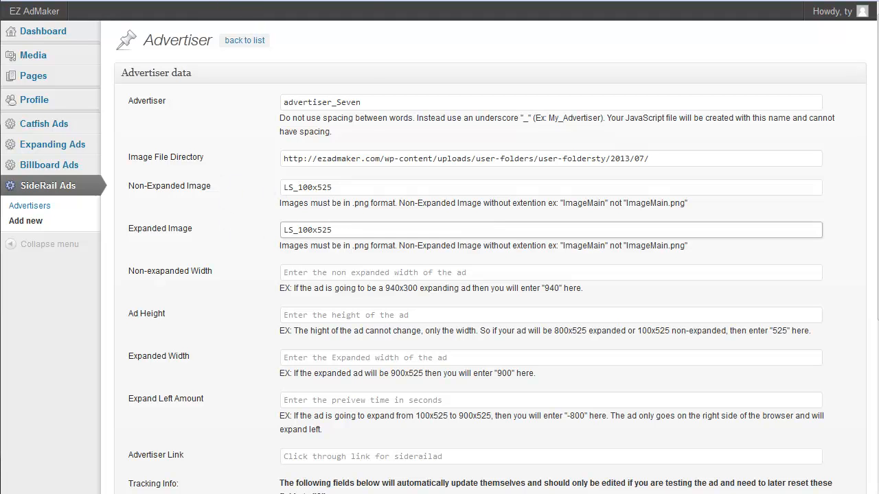
key(alt+b)
key(Escape)
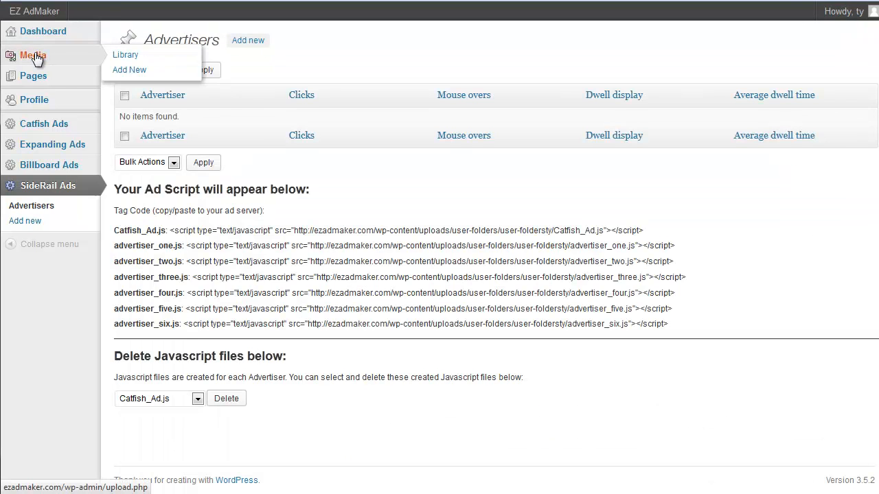
click(79, 62)
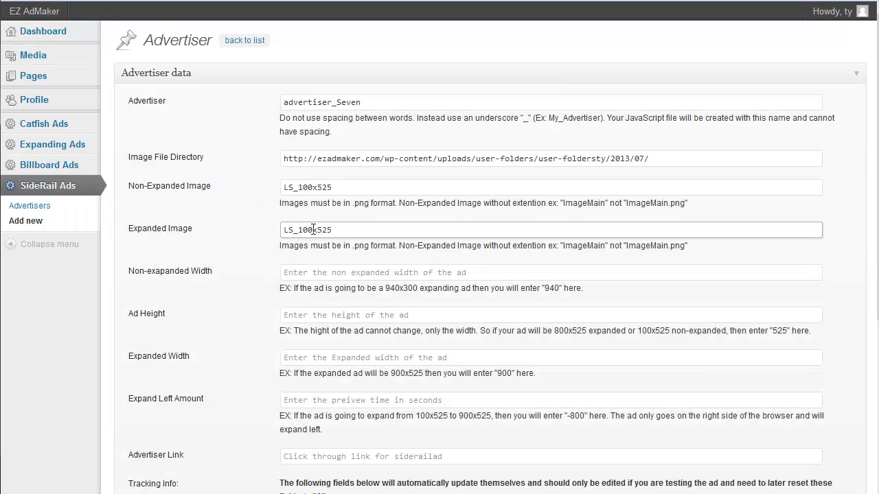
drag(313, 230, 296, 229)
text(900)
click(252, 204)
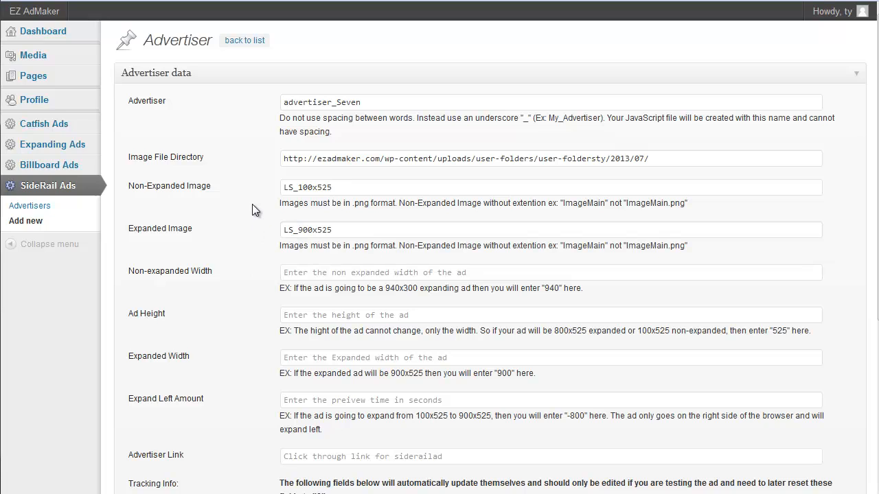
Set the non-expanded width to 100, ad height to 525, expanded width to 900 and expand left amount to -800.
click(284, 273)
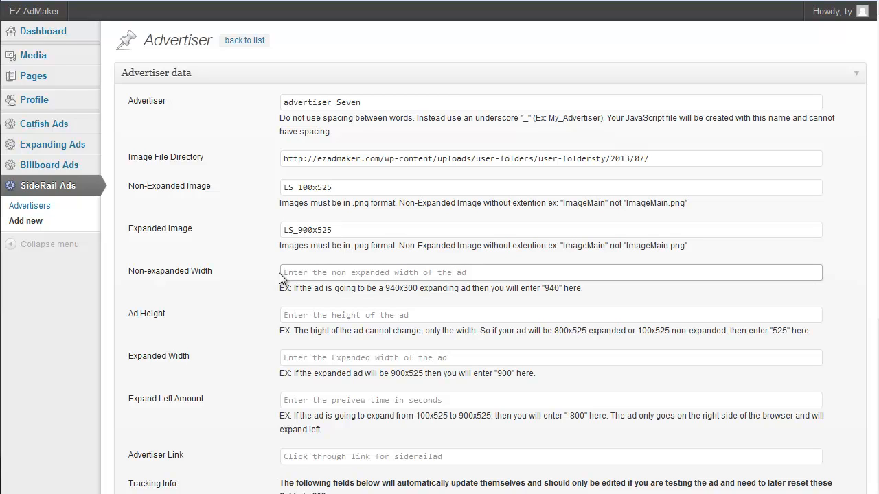
text(100)
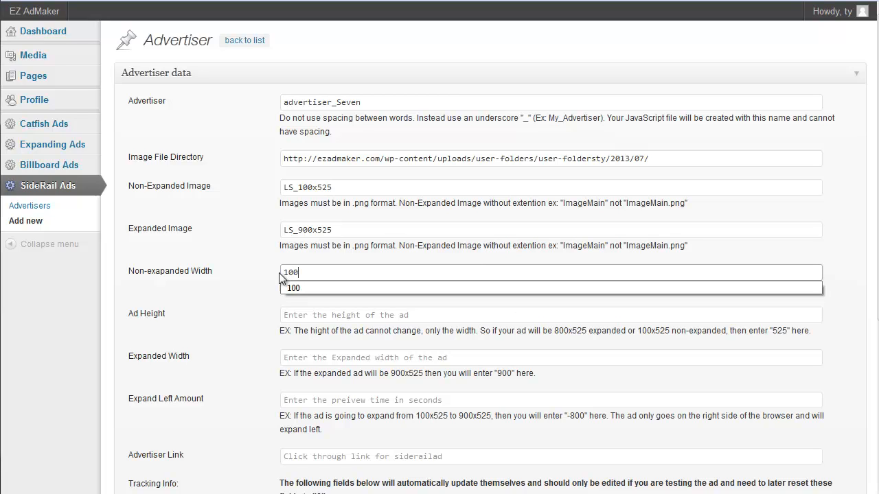
key(Tab)
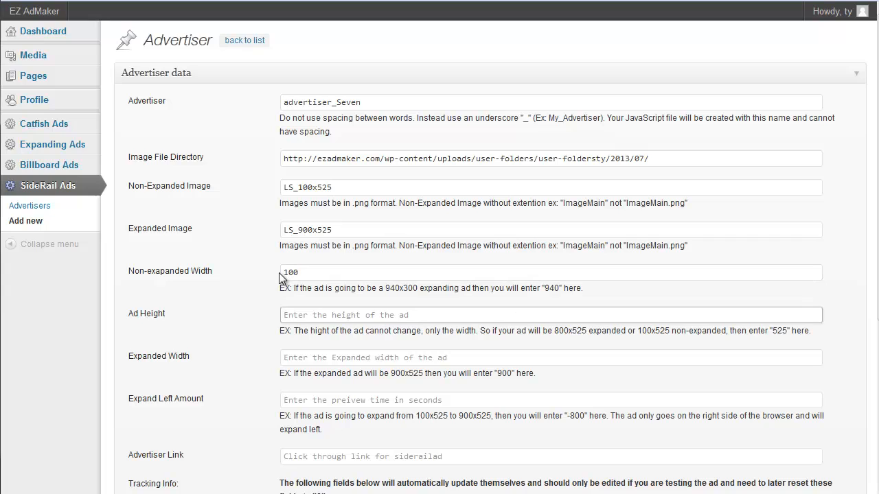
text(525)
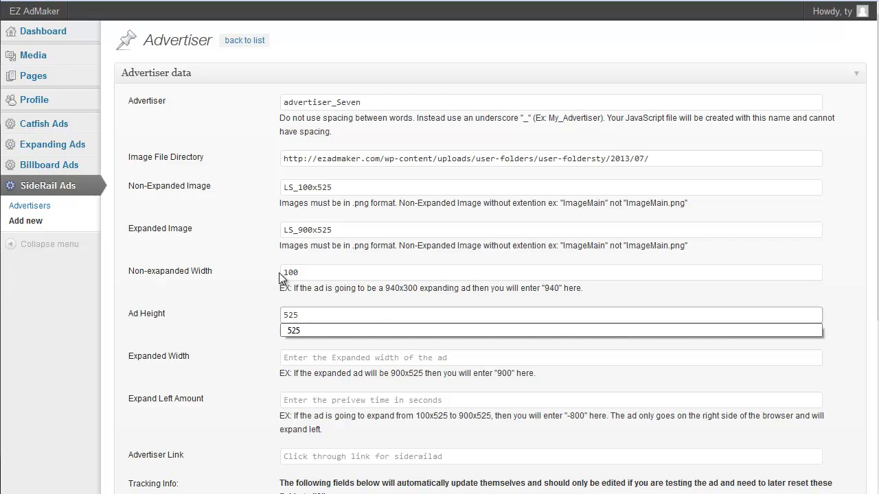
key(Tab)
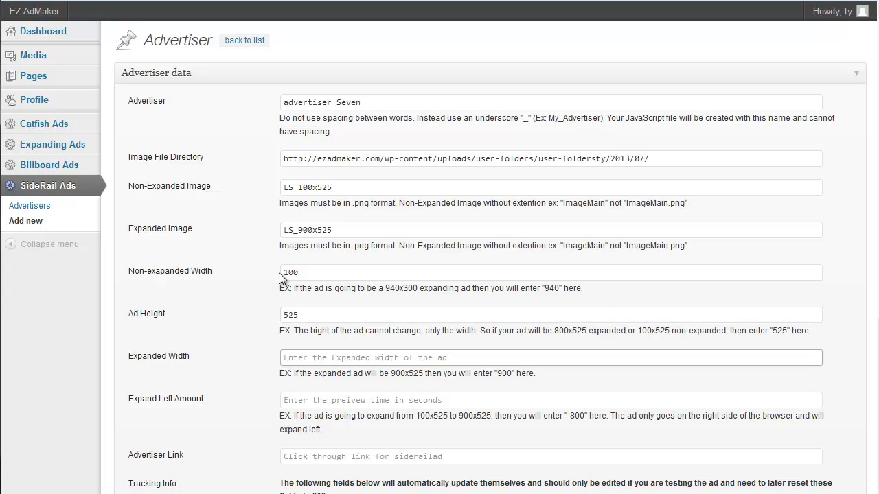
text(900)
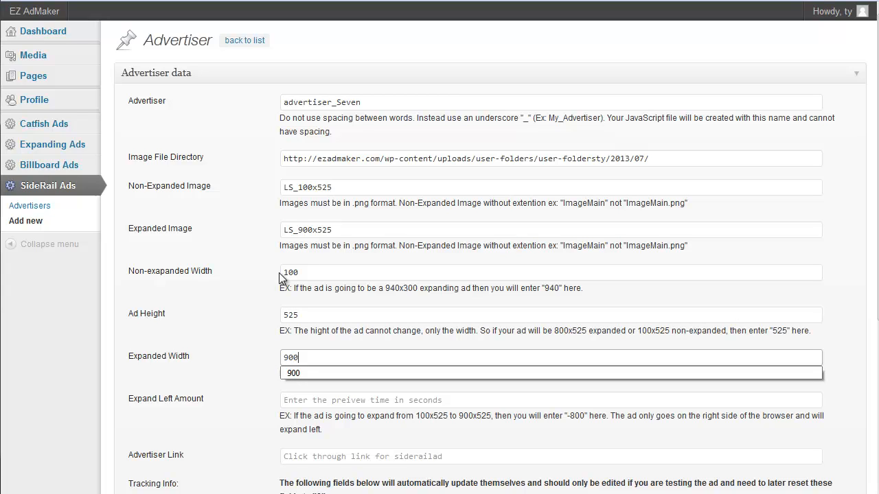
key(Tab)
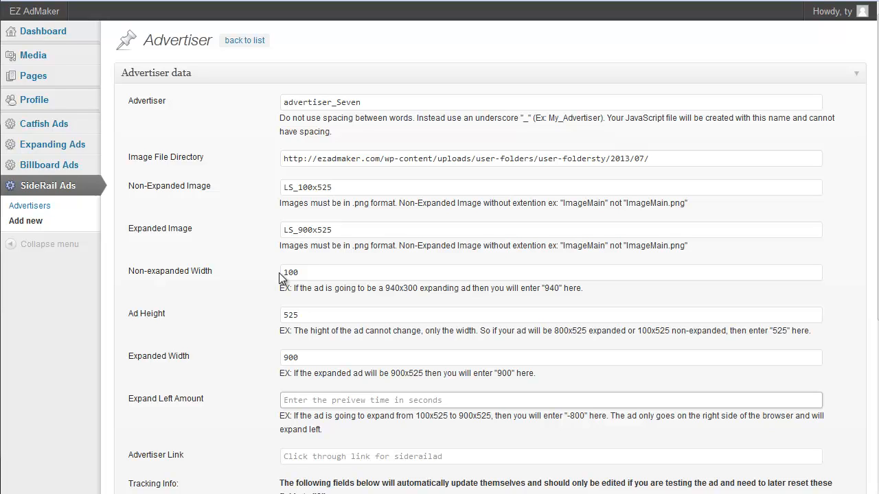
text(-800)
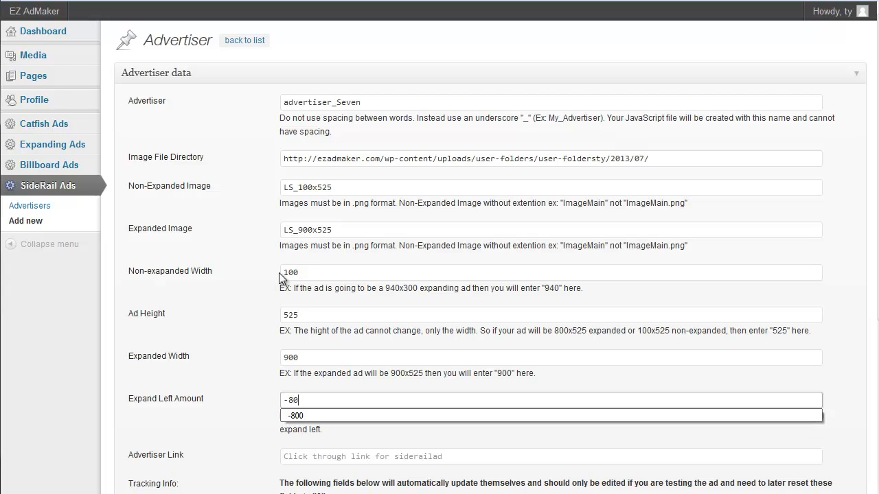
click(215, 307)
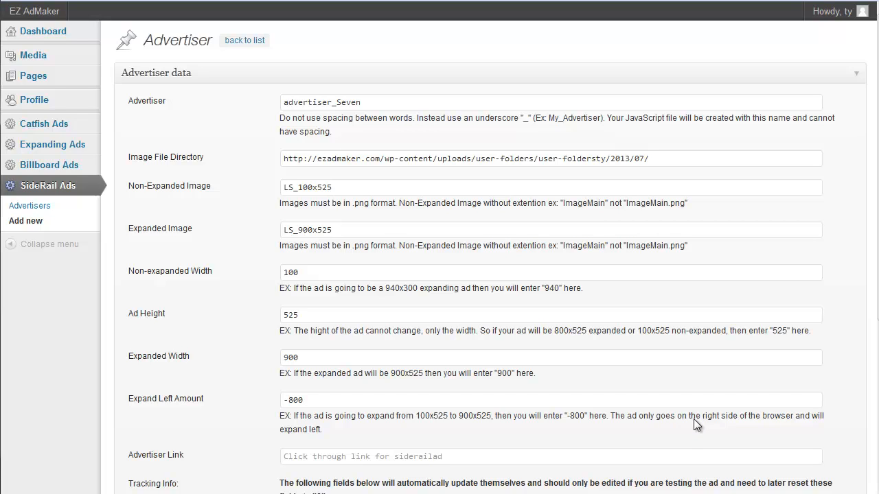
scroll(693, 419, down, 3)
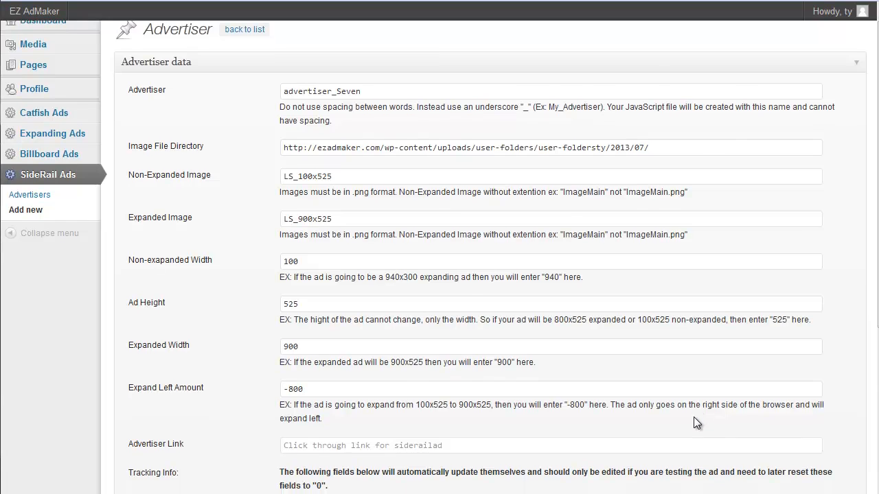
click(477, 353)
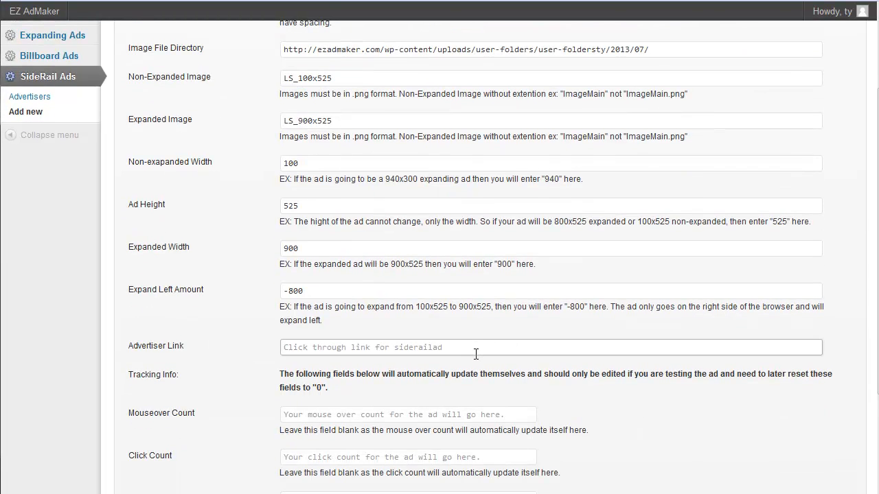
click(476, 354)
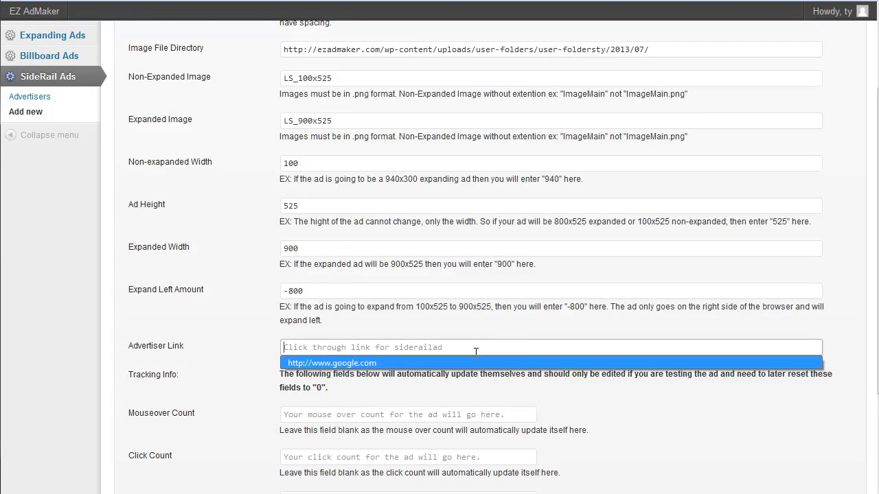
key(Tab)
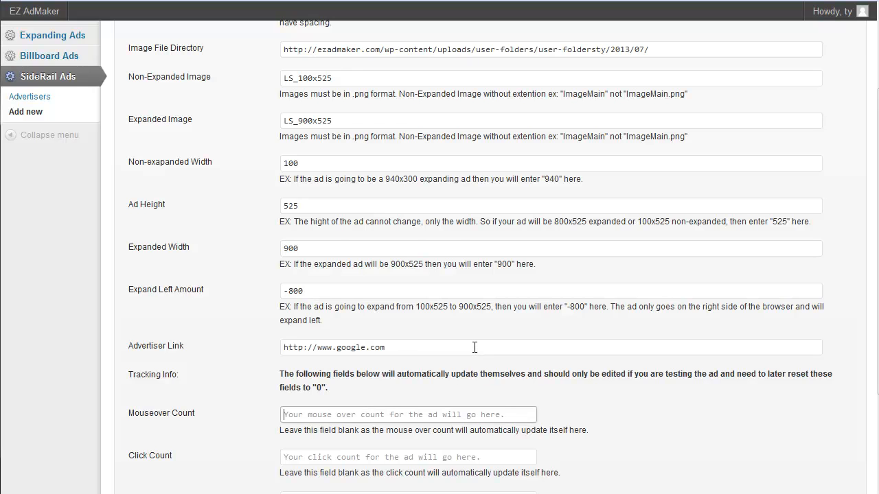
Set the mouseover count, click count and dwell time tracking fields to 0.
scroll(476, 352, down, 3)
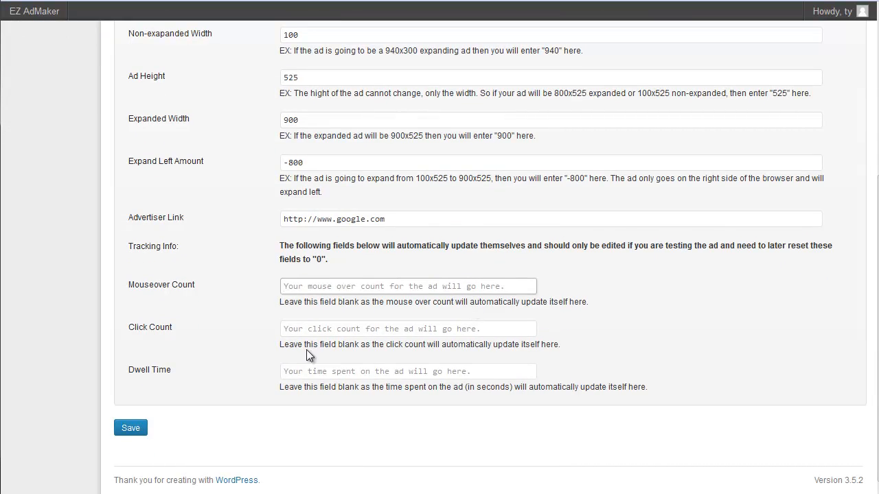
text(0)
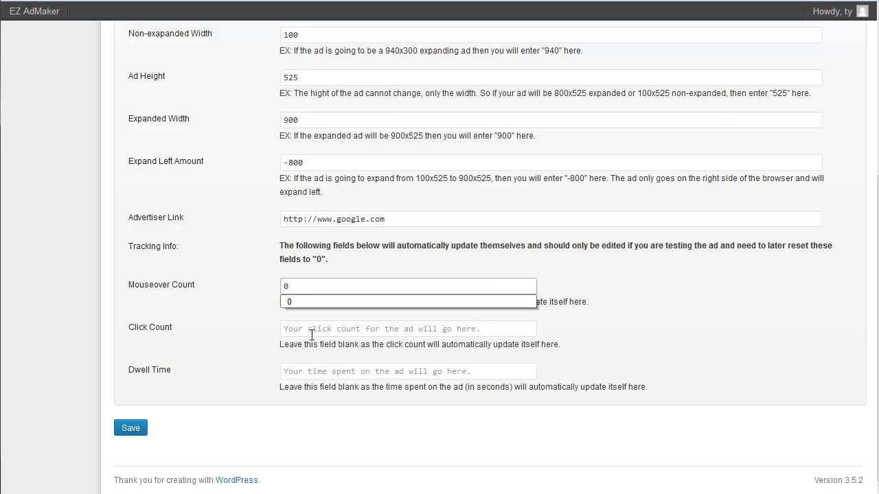
click(312, 335)
text(0)
click(421, 370)
text(0)
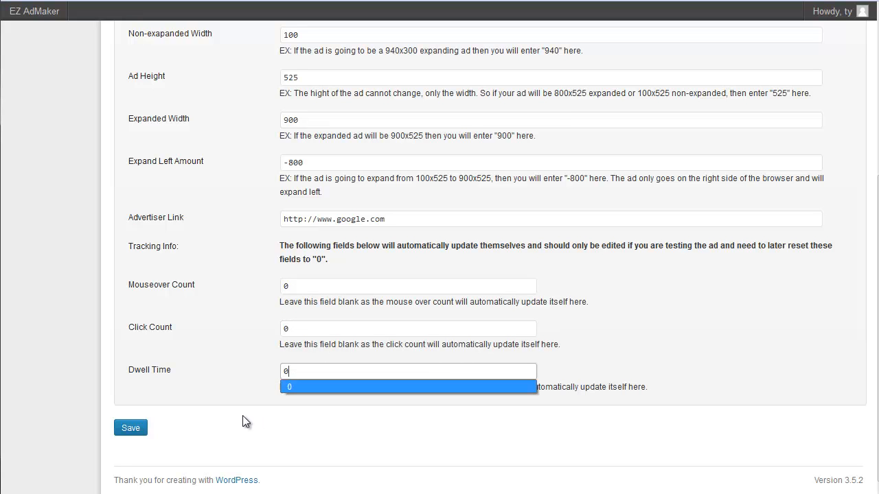
Save the advertiser_Seven record twice to generate the ad's JavaScript file.
click(133, 428)
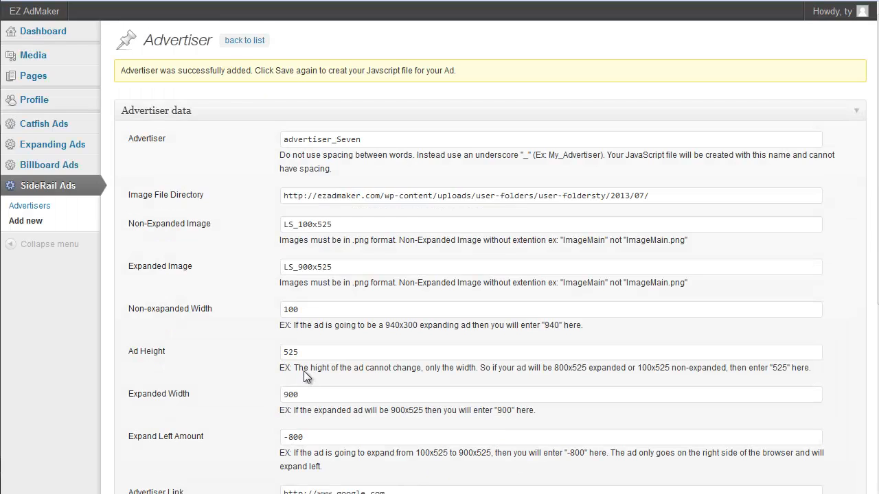
scroll(305, 376, down, 5)
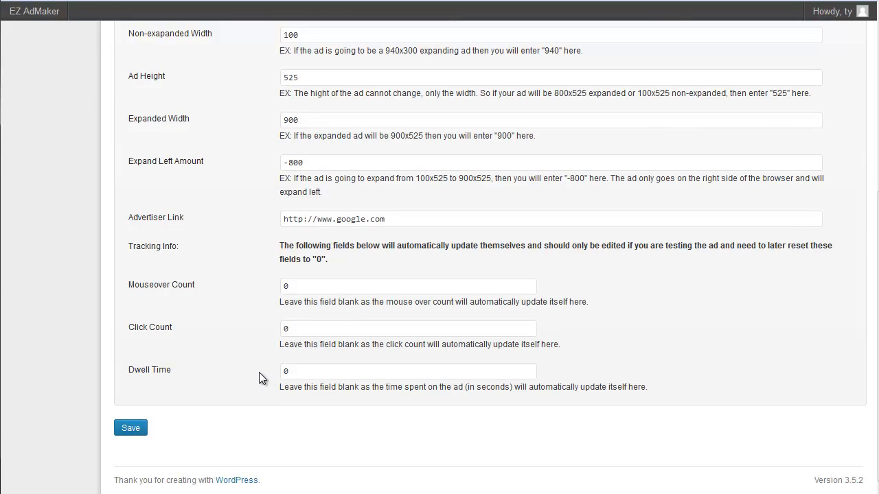
scroll(250, 374, up, 5)
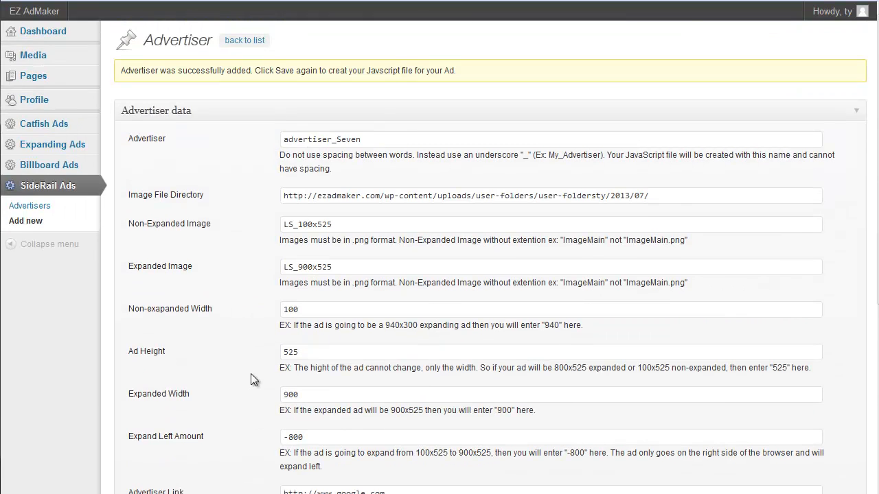
scroll(251, 373, down, 5)
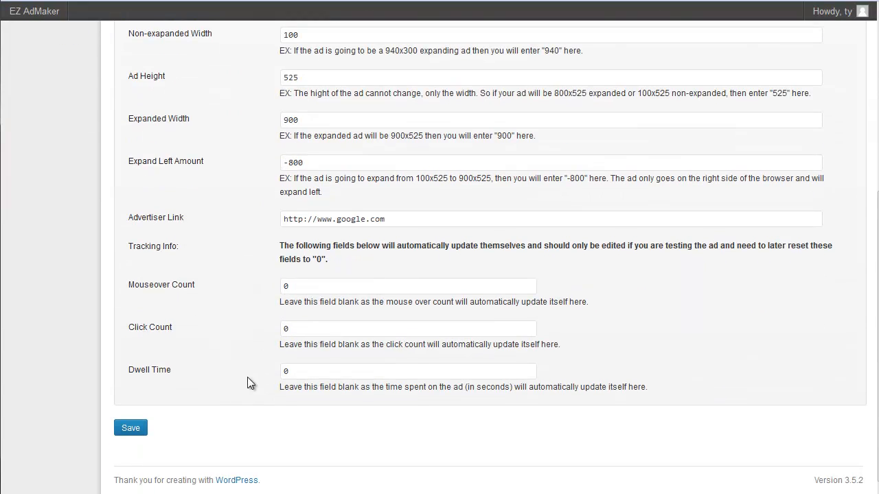
click(131, 429)
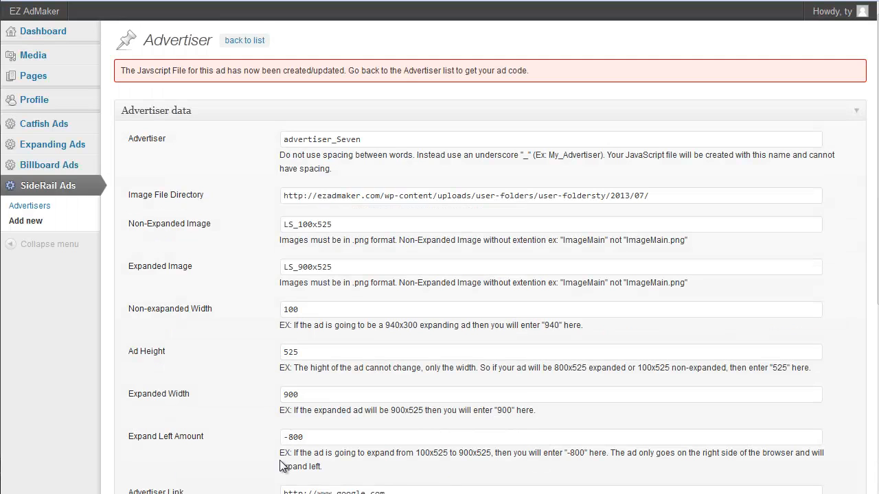
Go to the SideRail Ads advertiser list and copy the full script tag code for advertiser_Seven.js.
click(78, 184)
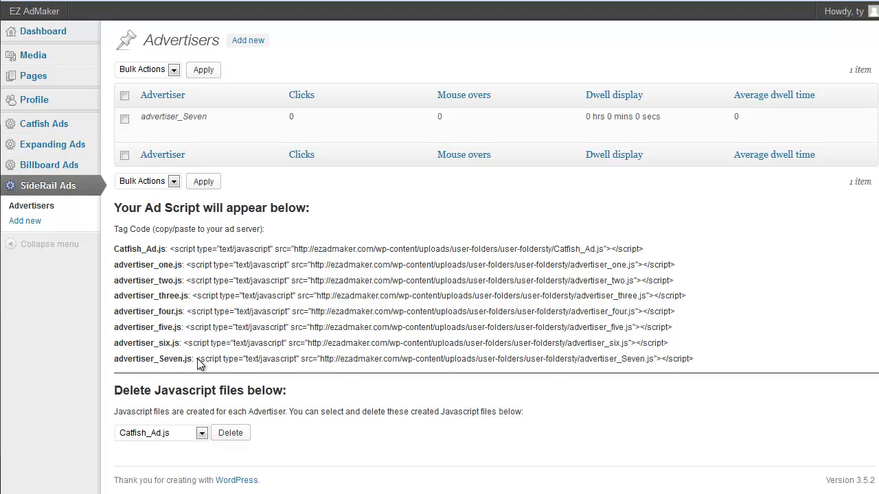
drag(197, 361, 485, 359)
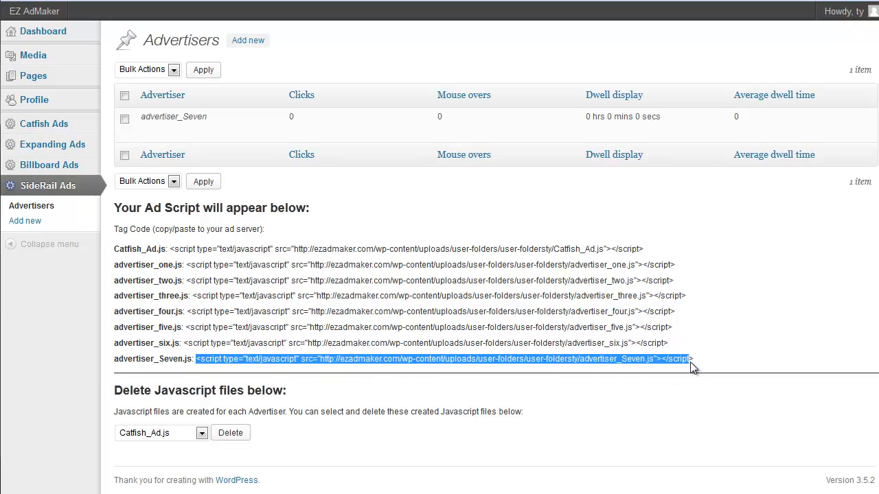
drag(691, 367, 695, 365)
key(ctrl+c)
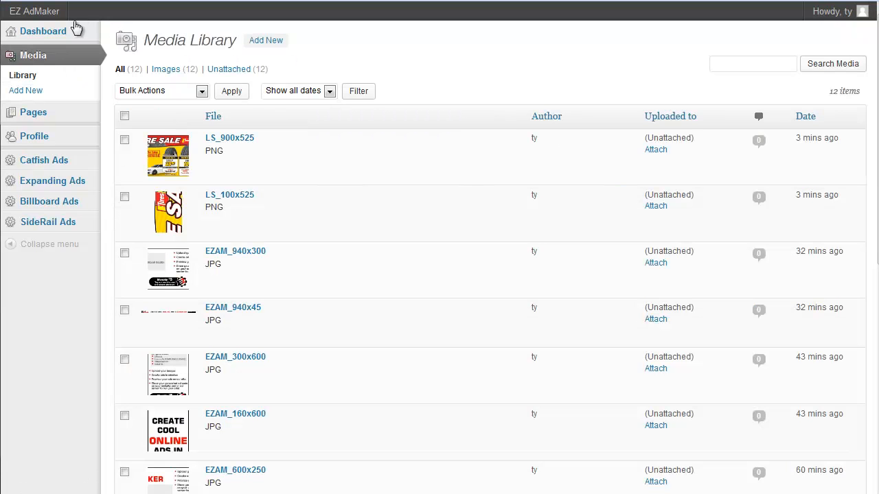
Create a new page titled "SideRail Ad" and paste the copied advertiser_Seven.js script tag into its body.
click(33, 113)
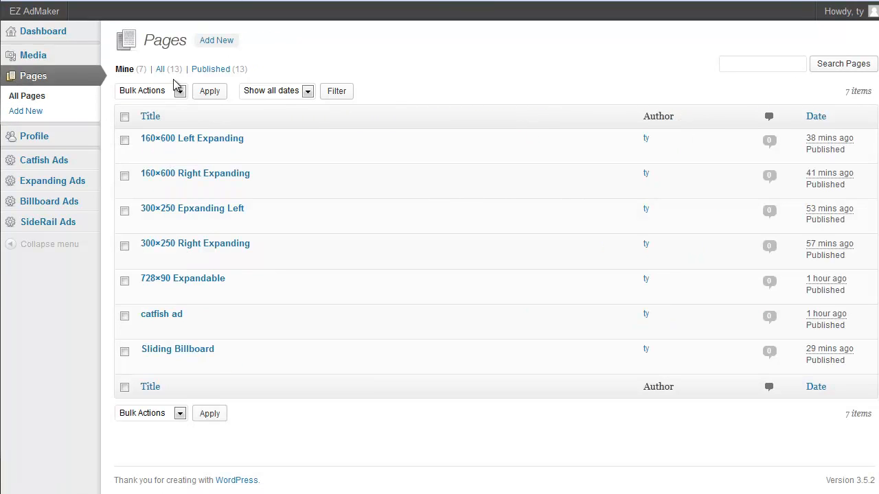
click(230, 42)
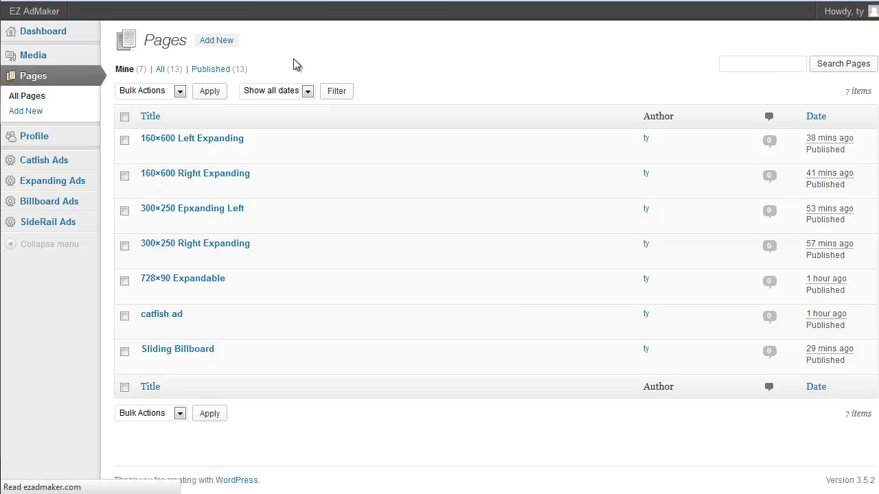
text(So)
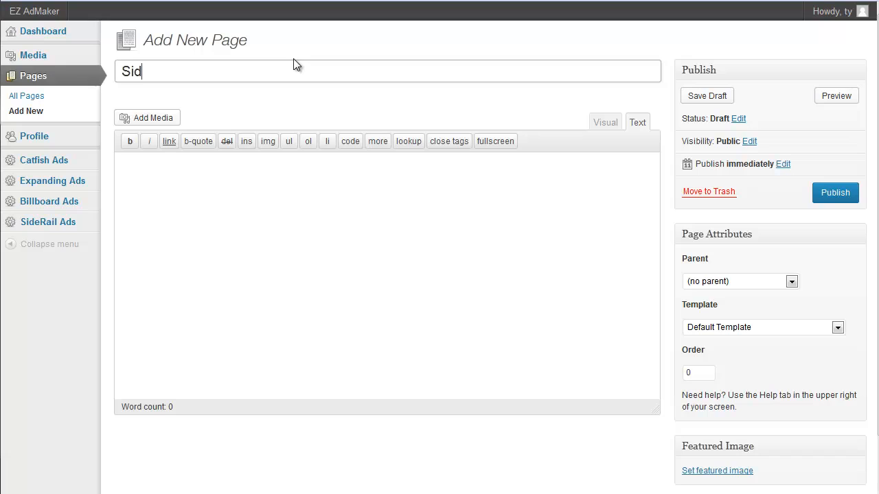
text(ideRail Ad)
click(440, 194)
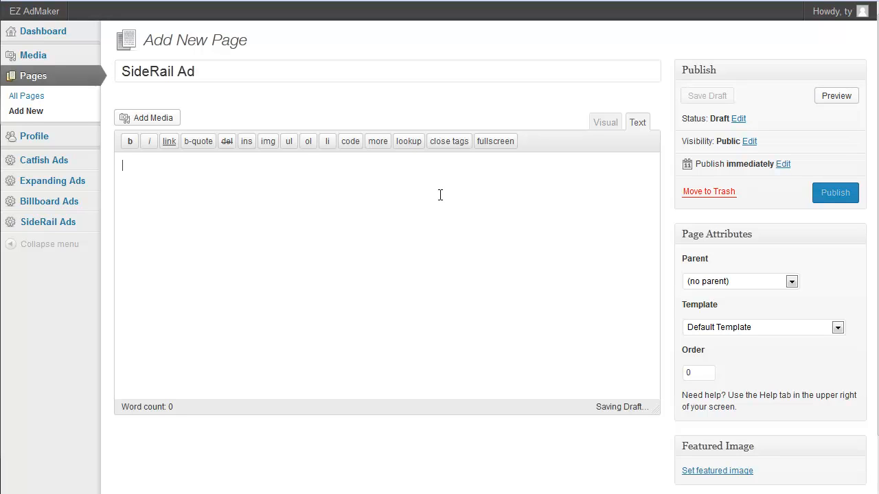
key(ctrl+v)
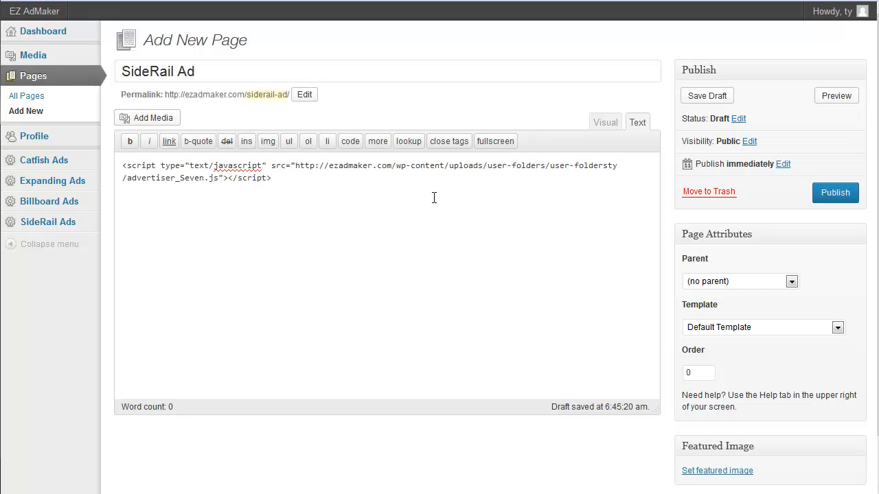
Assign the Catfish Template to the SideRail Ad page and publish it.
click(711, 330)
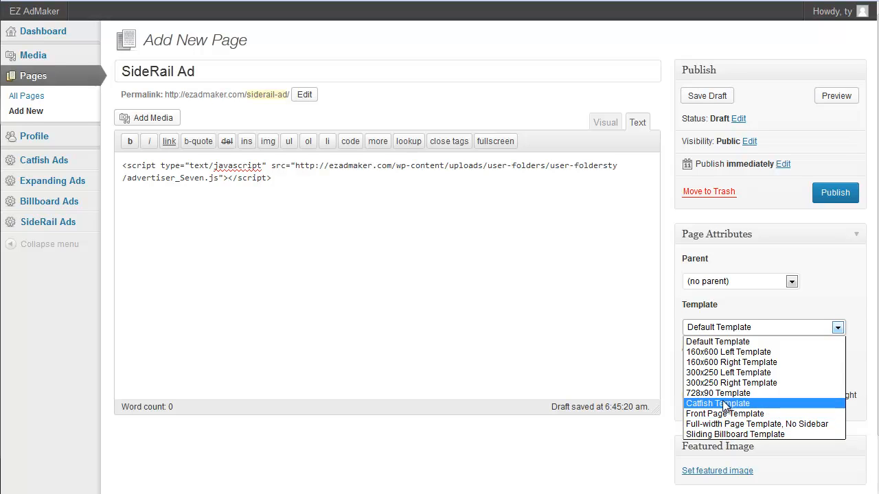
click(724, 404)
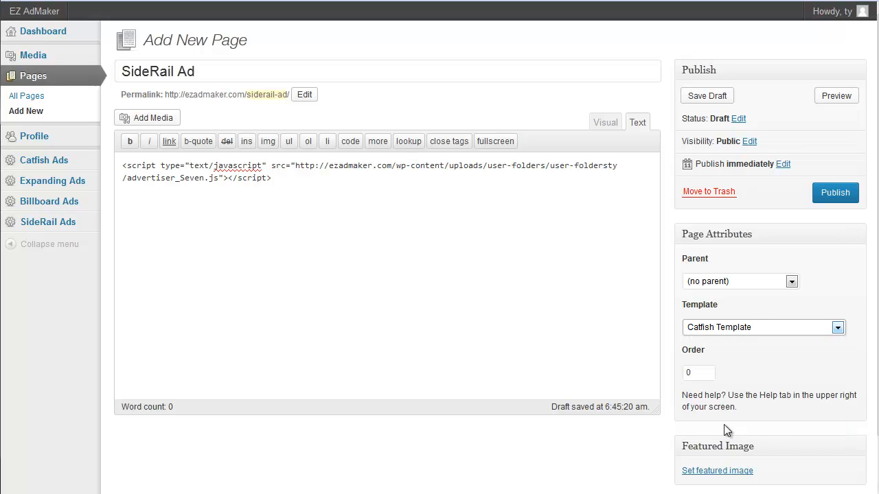
click(834, 193)
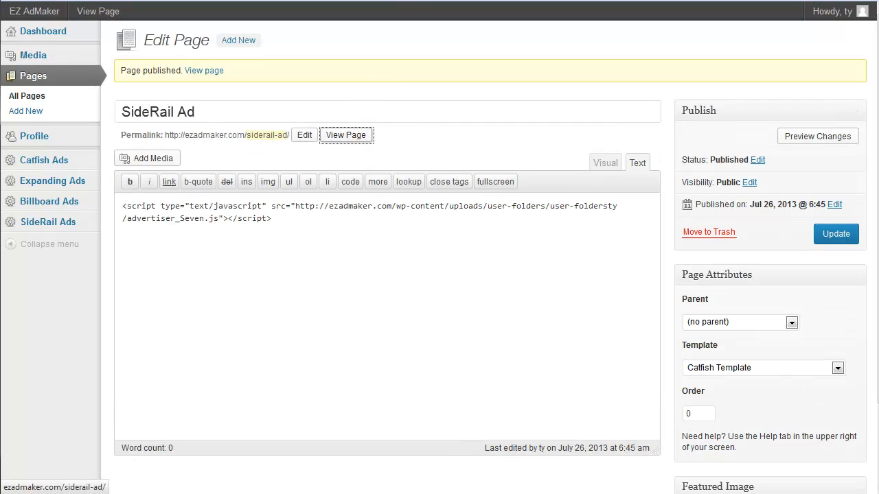
View the published SideRail Ad page and examine how the Tire Sale ad behaves as the page scrolls.
click(345, 135)
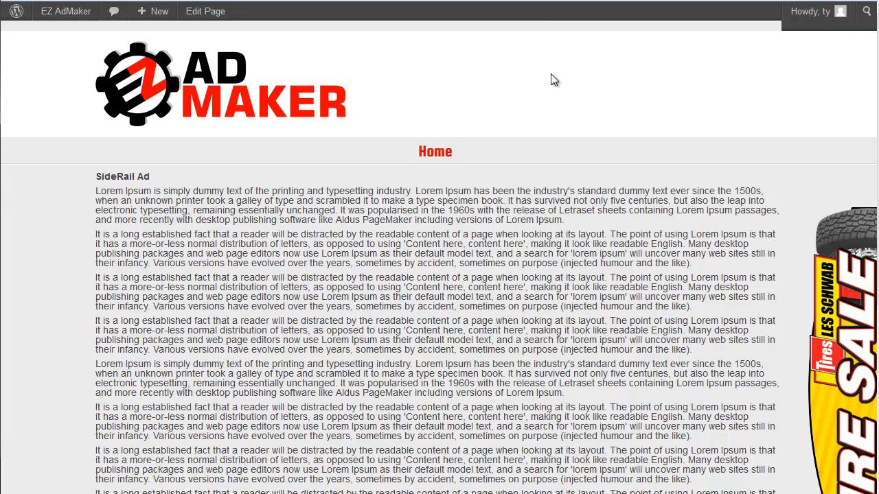
scroll(545, 75, down, 1)
scroll(541, 70, down, 5)
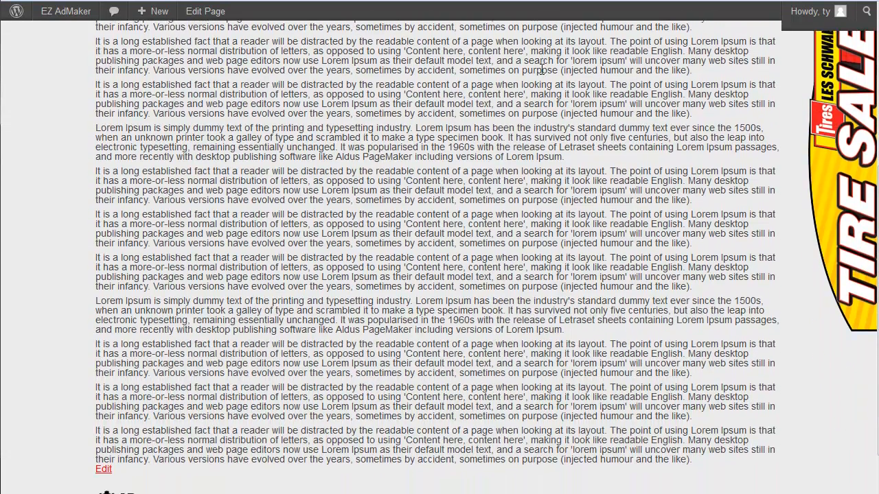
scroll(542, 70, up, 4)
scroll(541, 69, up, 2)
scroll(538, 72, down, 3)
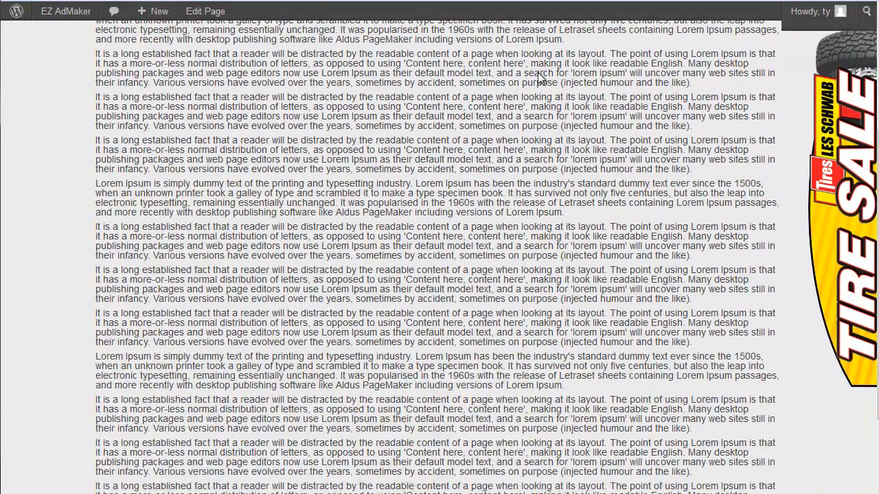
scroll(537, 71, up, 1)
scroll(538, 73, up, 3)
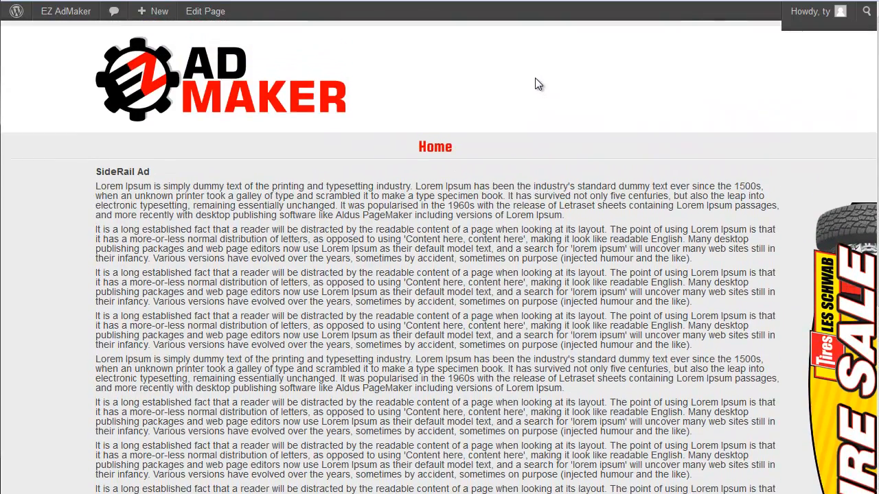
scroll(536, 85, down, 2)
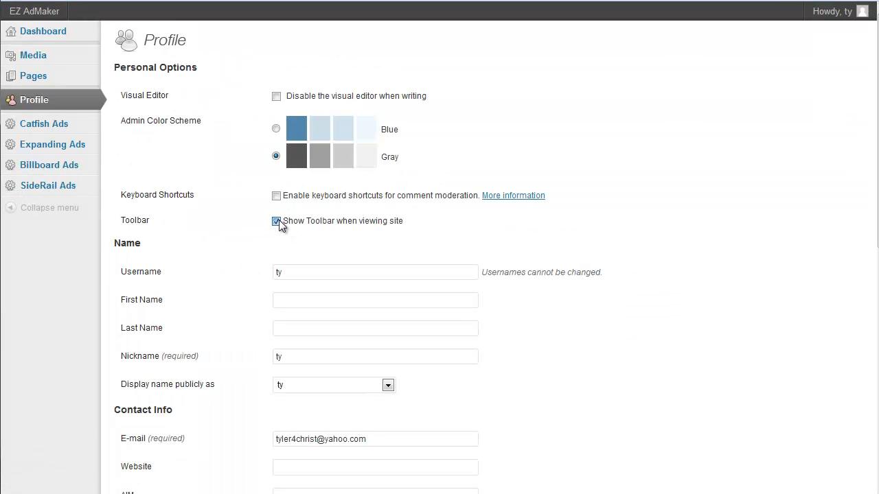
Turn off the profile option that shows the toolbar when viewing the site, and save the profile.
scroll(225, 278, down, 4)
scroll(225, 278, down, 3)
click(148, 425)
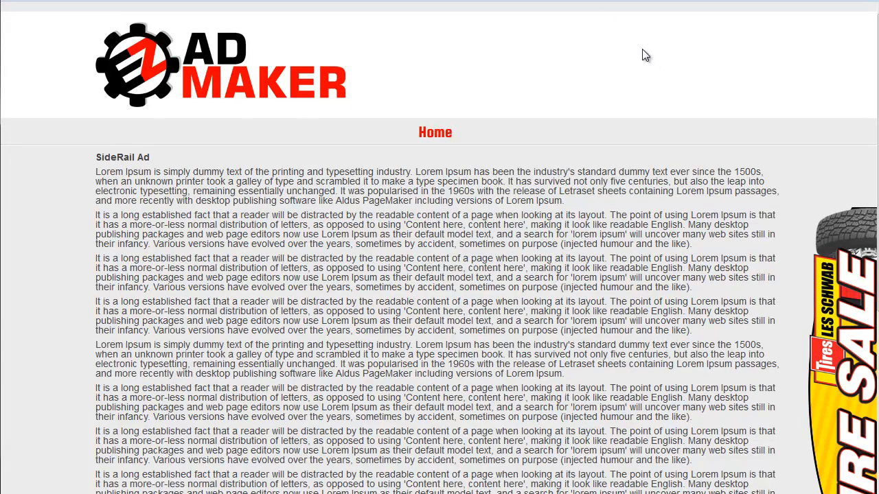
Examine the SideRail Ad page without the toolbar, checking the Tire Sale ad's position while moving through the text.
scroll(639, 48, down, 4)
scroll(622, 25, up, 4)
scroll(635, 89, down, 3)
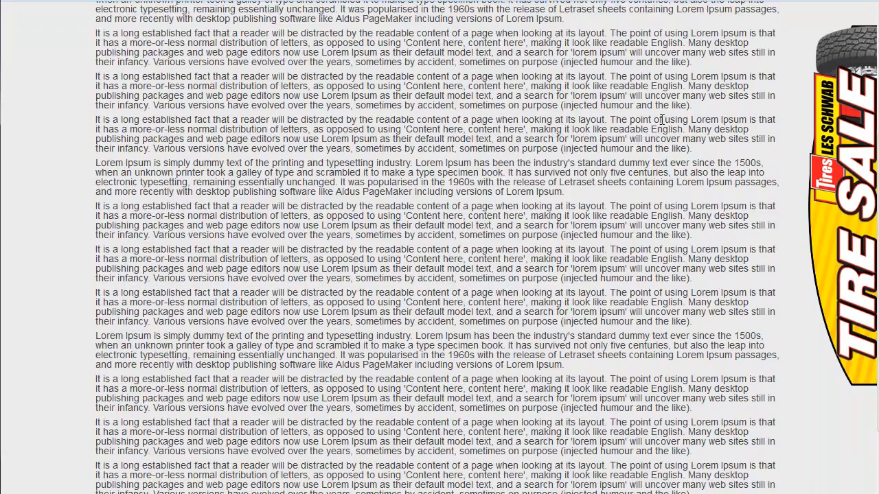
scroll(661, 119, up, 3)
scroll(663, 138, down, 1)
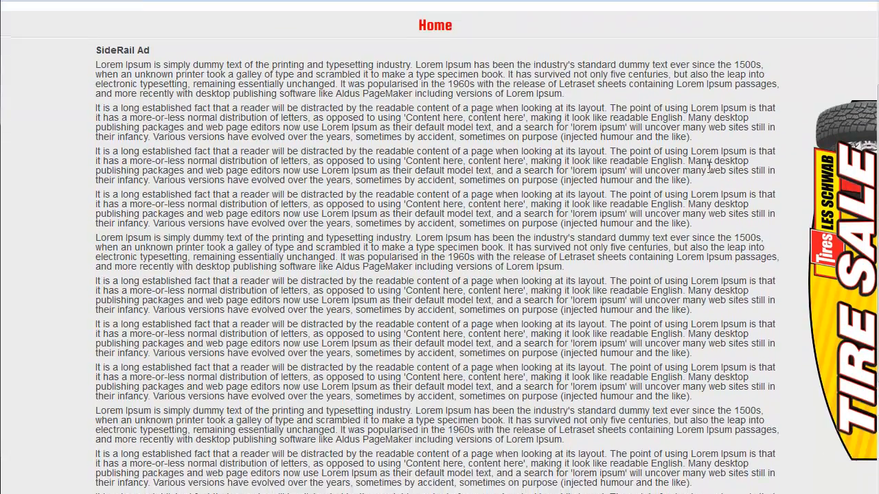
scroll(709, 168, up, 1)
scroll(718, 137, down, 1)
scroll(725, 108, up, 2)
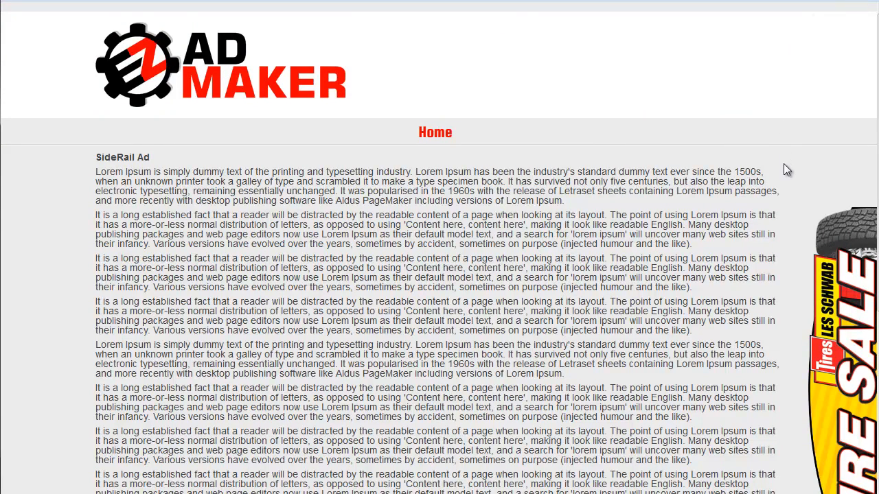
scroll(707, 122, down, 3)
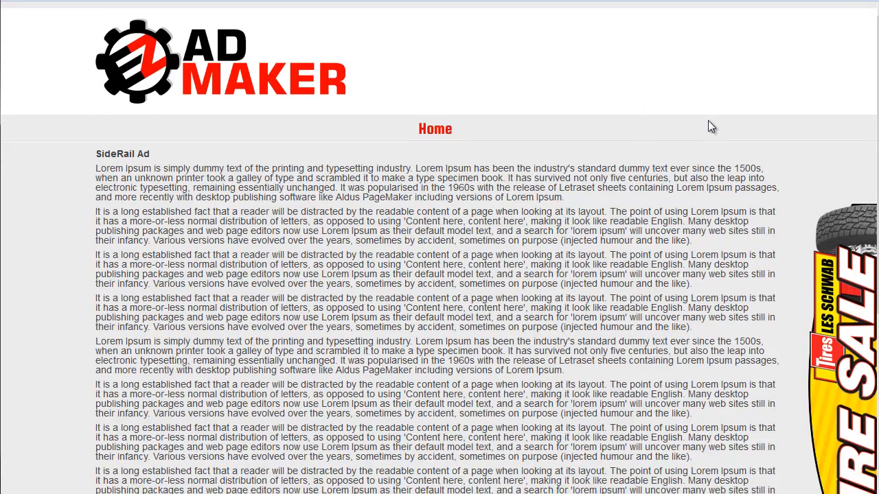
scroll(707, 120, up, 3)
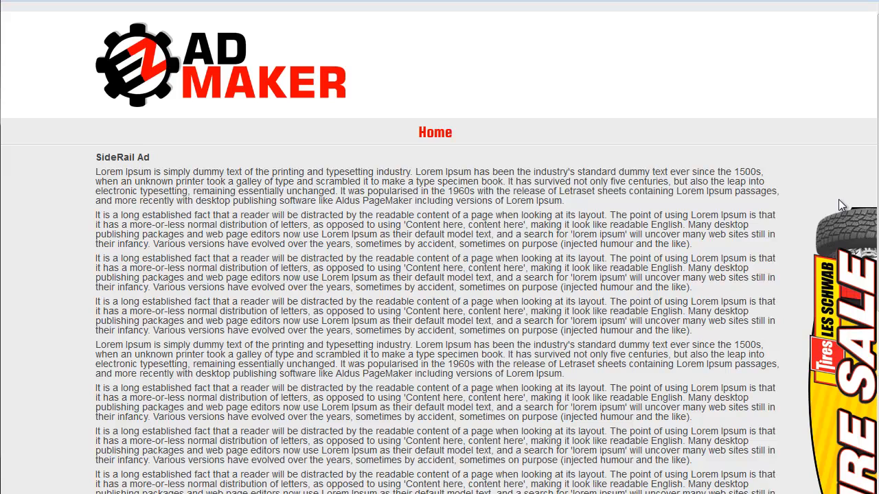
scroll(698, 150, down, 1)
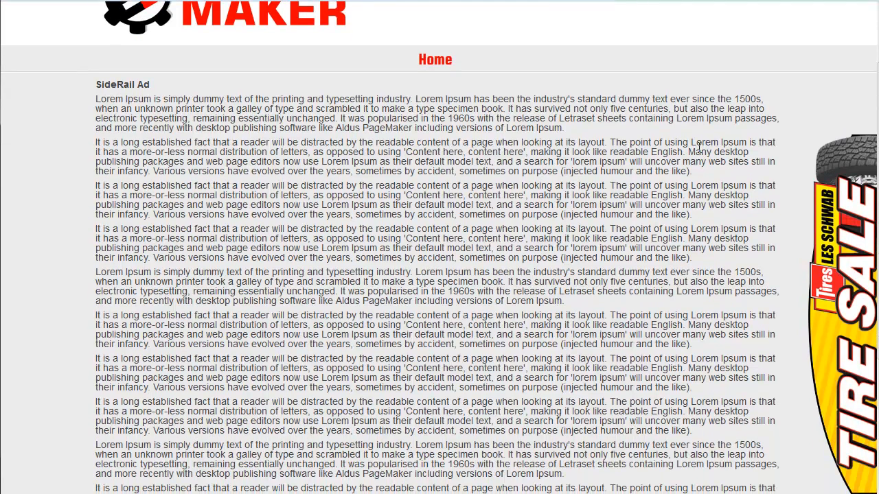
Examine how the collapsed Tire Sale ad follows the page's movement up and down the SideRail Ad text.
scroll(699, 148, up, 1)
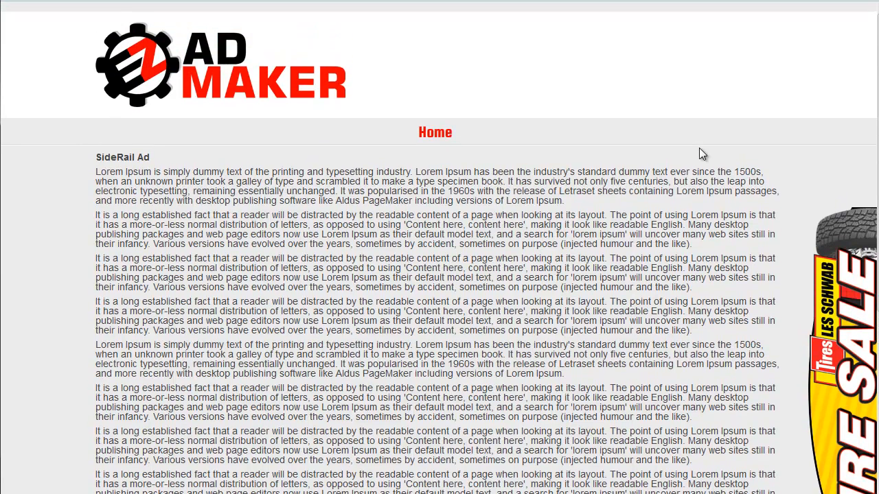
scroll(735, 146, down, 1)
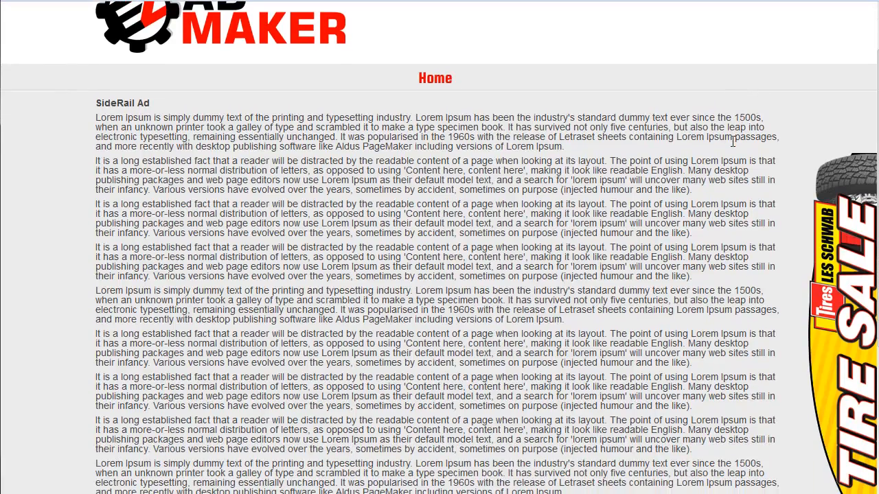
scroll(733, 141, down, 1)
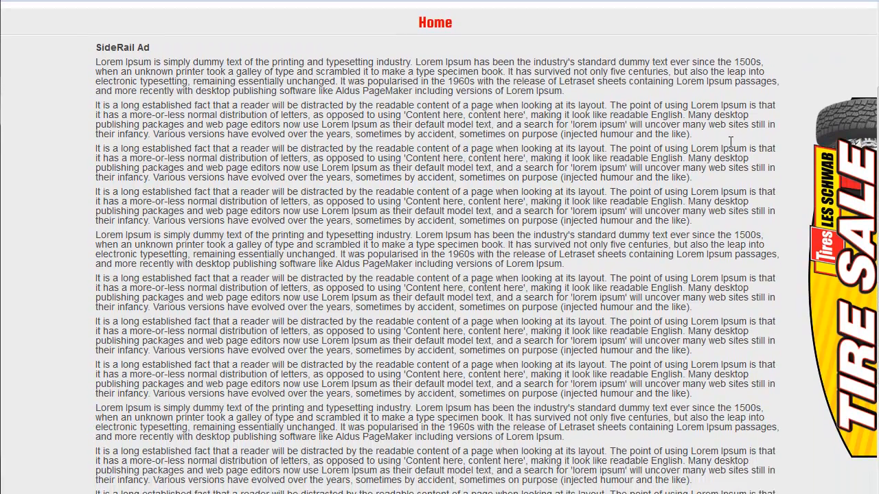
scroll(655, 134, up, 2)
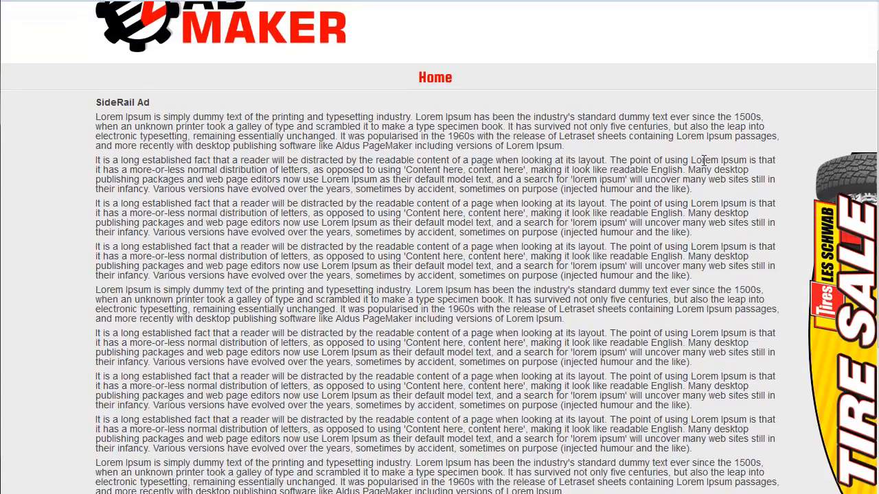
scroll(707, 215, down, 2)
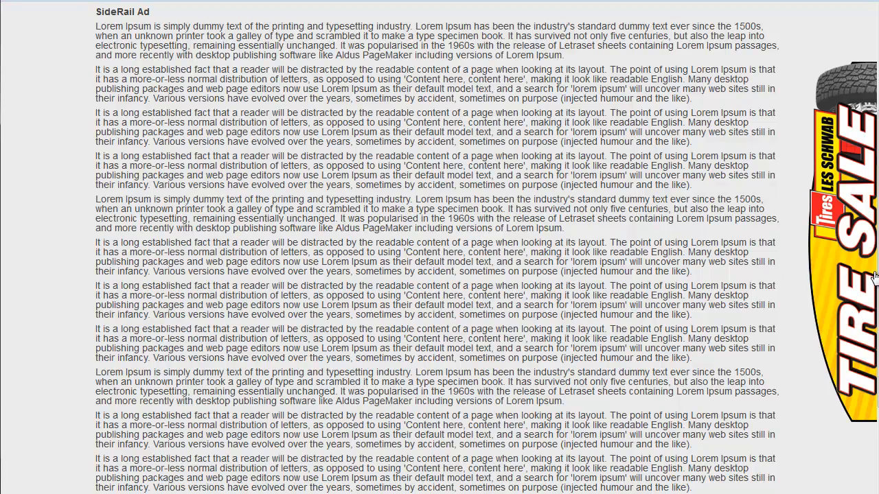
scroll(871, 278, up, 2)
scroll(871, 278, down, 1)
scroll(872, 278, up, 2)
scroll(872, 278, down, 2)
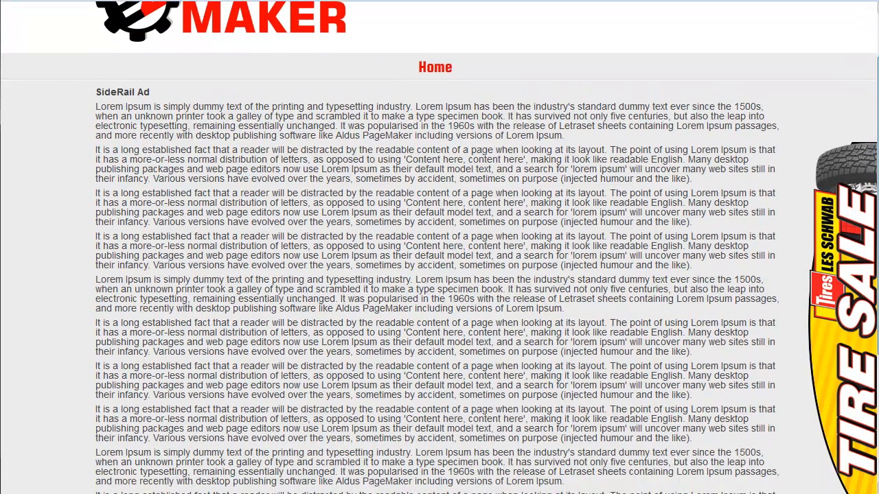
scroll(871, 278, up, 1)
scroll(872, 278, up, 1)
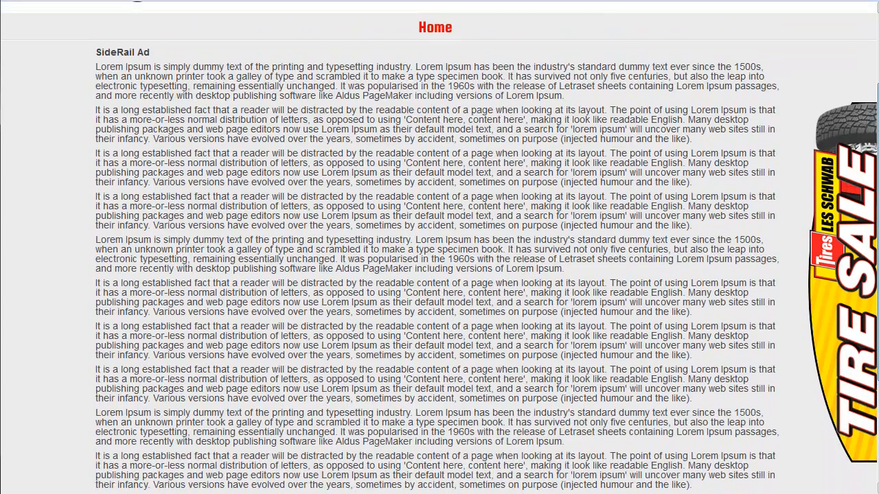
scroll(872, 278, up, 1)
scroll(872, 278, down, 2)
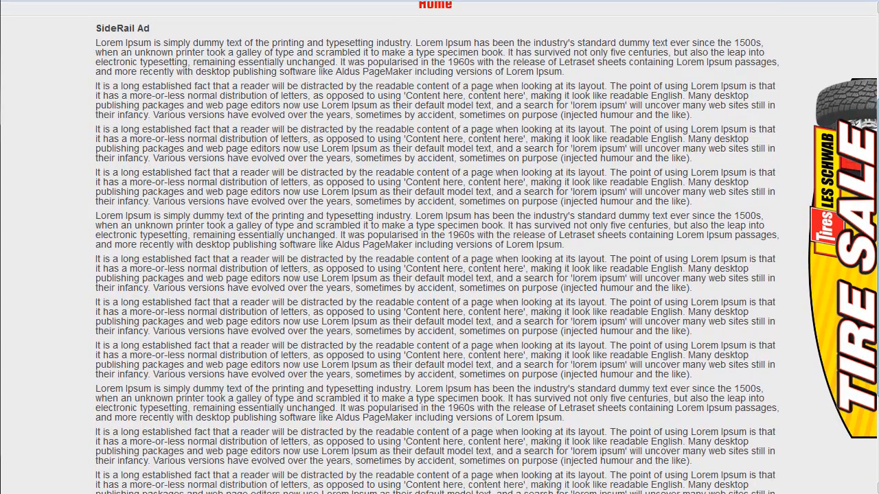
scroll(871, 278, down, 1)
scroll(871, 278, up, 2)
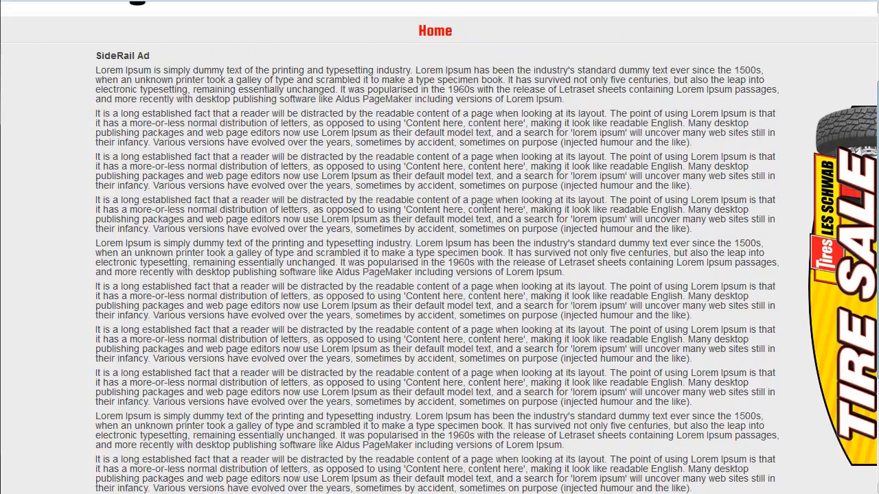
scroll(872, 278, down, 2)
scroll(797, 116, down, 3)
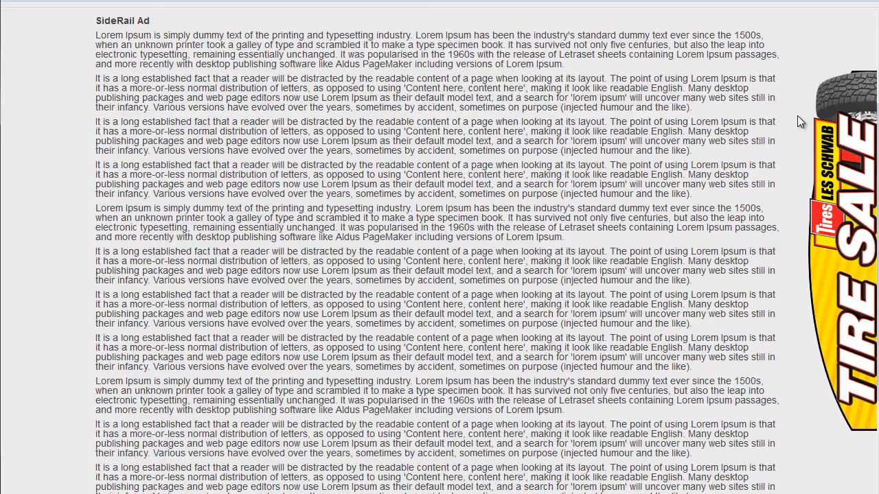
scroll(695, 162, up, 3)
scroll(700, 158, up, 2)
scroll(703, 155, down, 5)
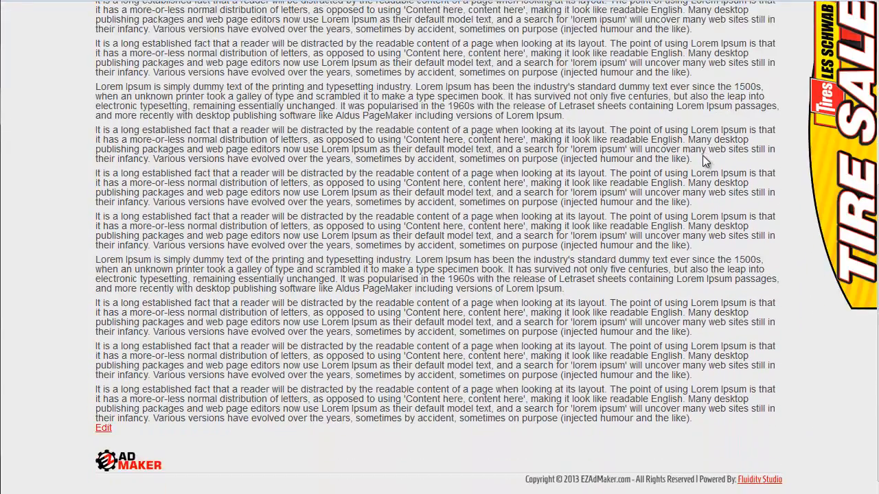
scroll(703, 155, up, 5)
scroll(703, 155, down, 3)
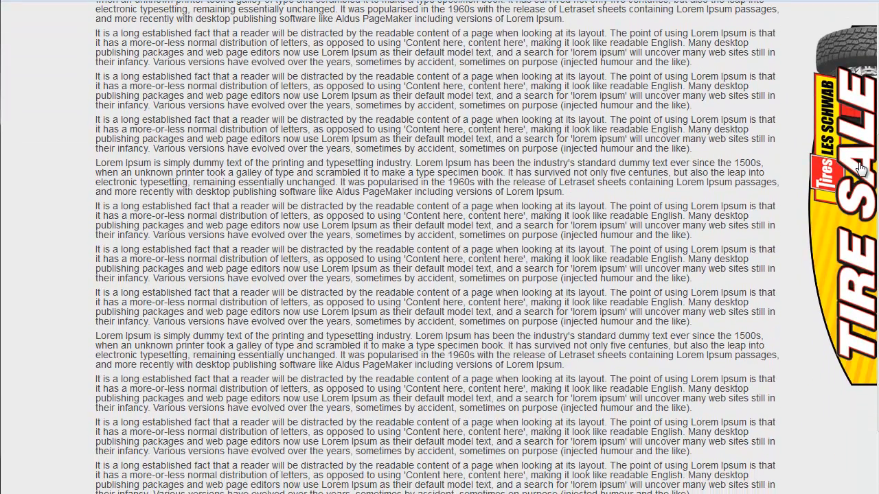
Expand the Tire Sale ad on the SideRail Ad page and check how the expanded and collapsed ad moves with the page.
mouse_move(817, 155)
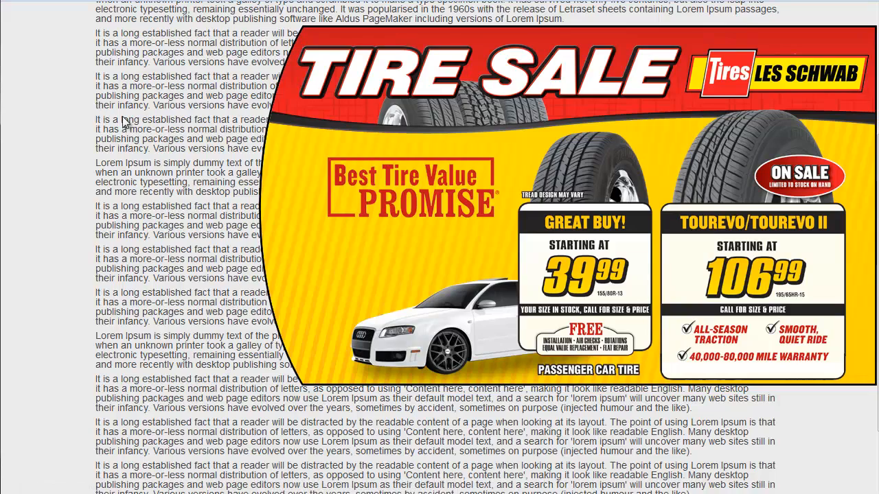
scroll(162, 110, up, 3)
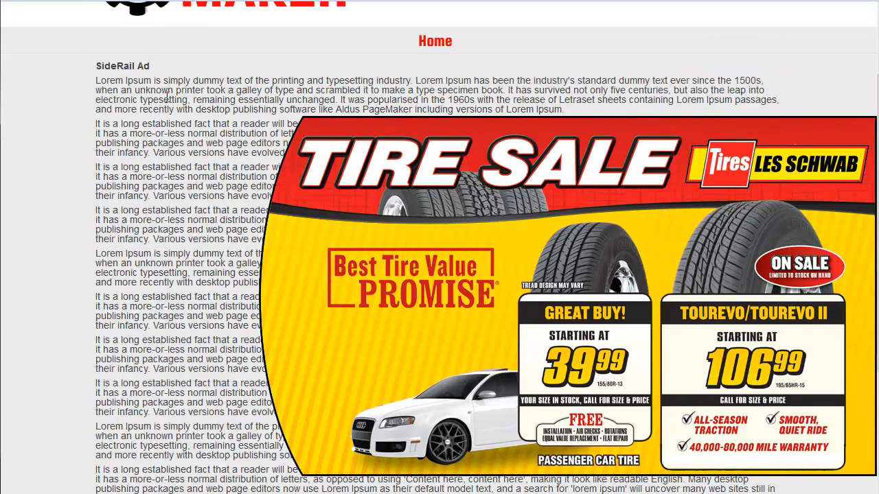
scroll(320, 83, down, 2)
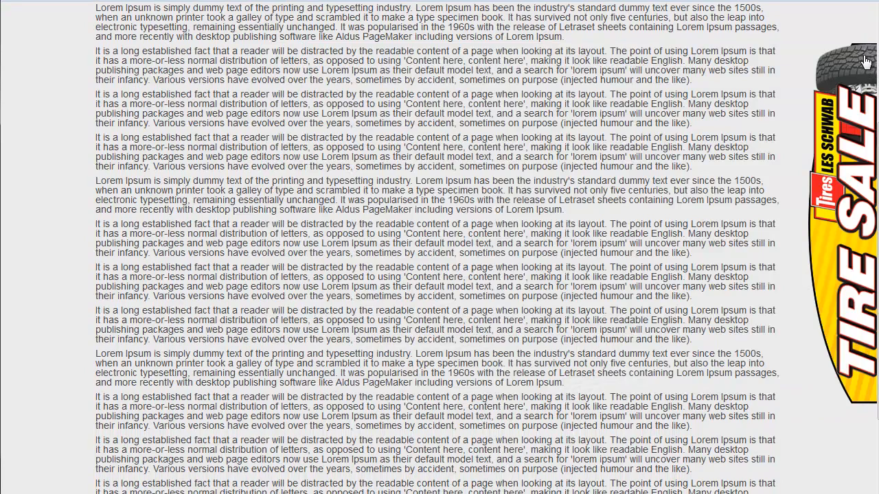
click(864, 61)
scroll(289, 106, down, 2)
scroll(352, 139, up, 4)
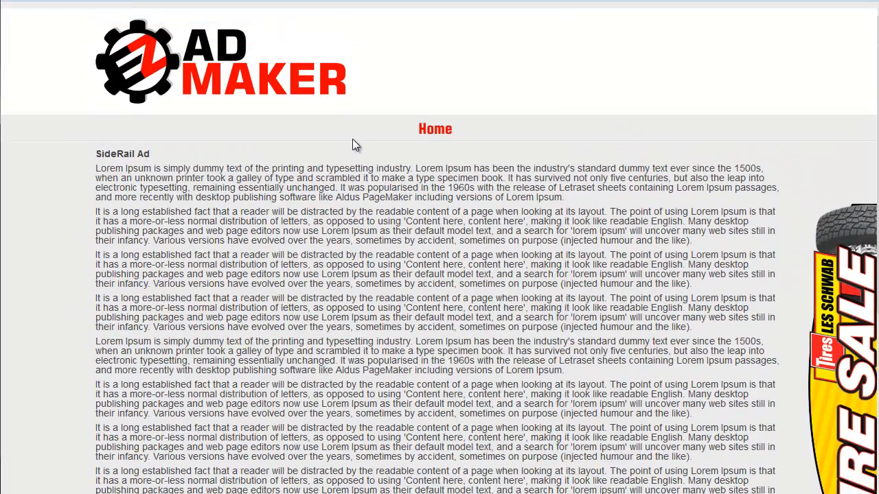
scroll(352, 139, down, 2)
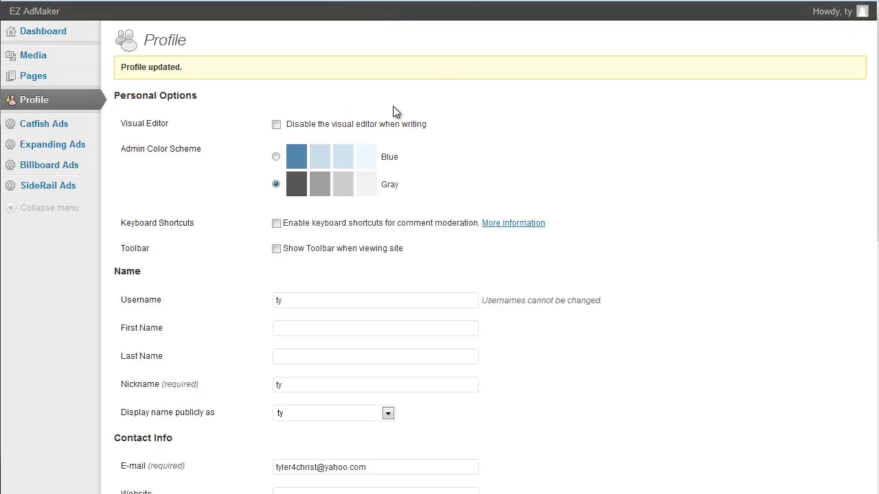
Check the SideRail advertisers list, follow the expanded Tire Sale ad's link, close the linked page and refresh advertiser_Seven's statistics.
mouse_move(63, 187)
click(129, 200)
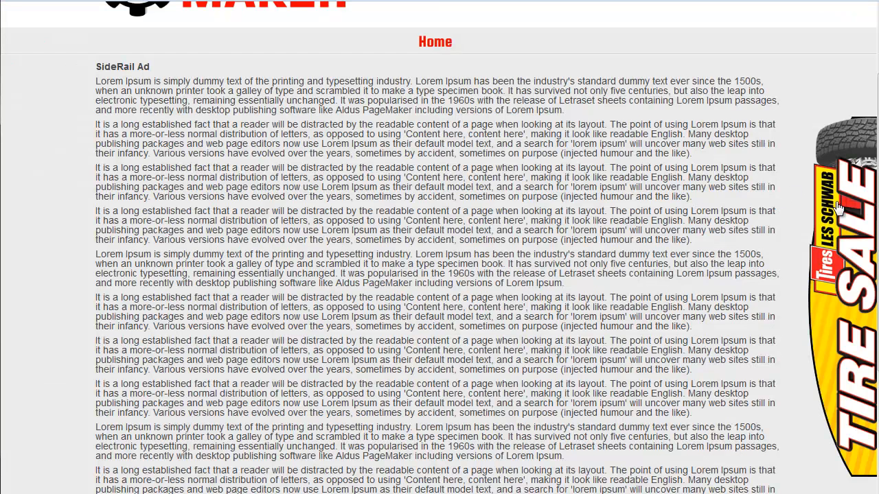
mouse_move(839, 209)
click(549, 278)
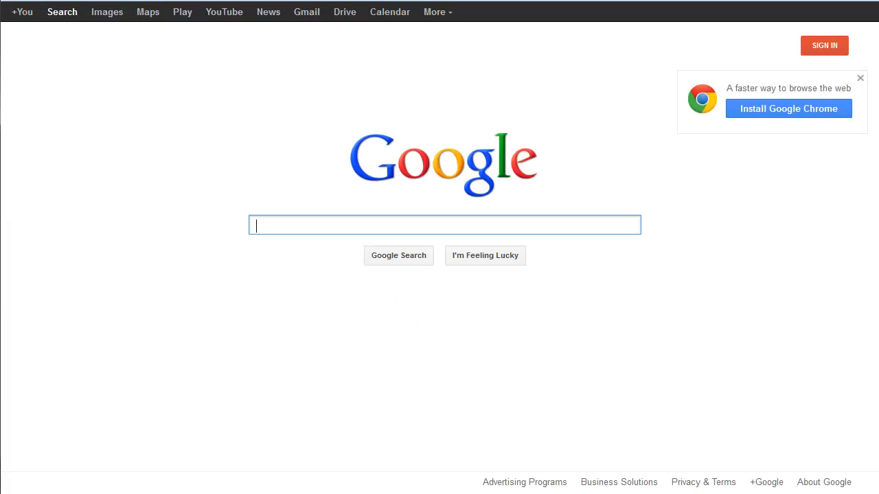
key(ctrl+w)
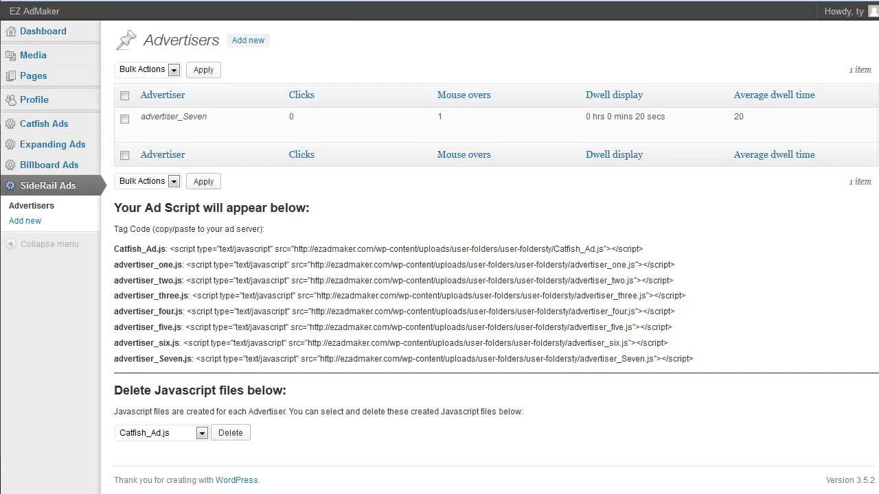
key(F5)
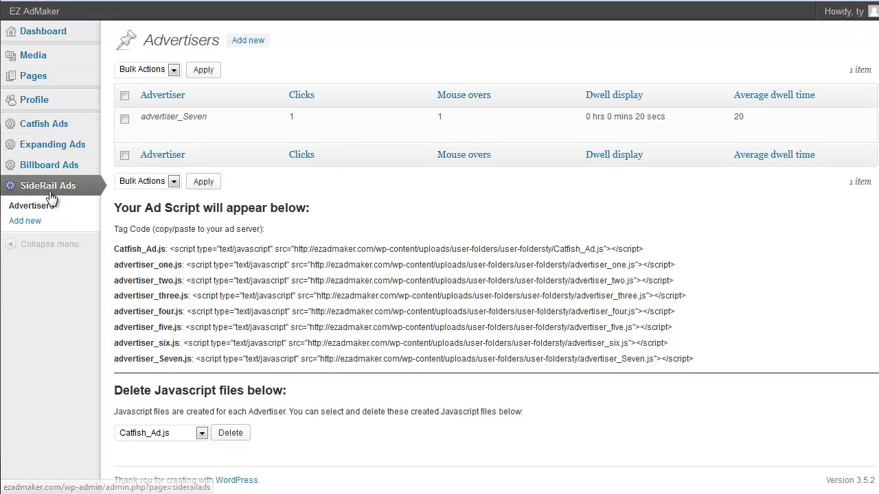
mouse_move(62, 137)
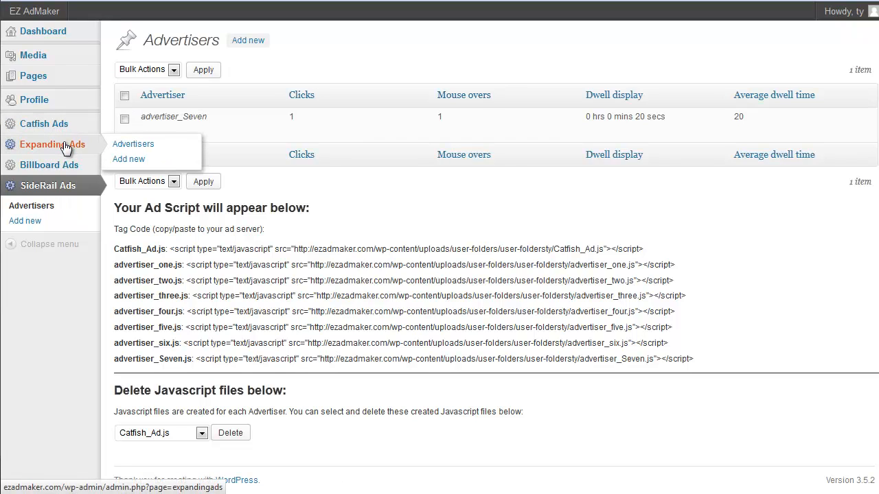
mouse_move(64, 175)
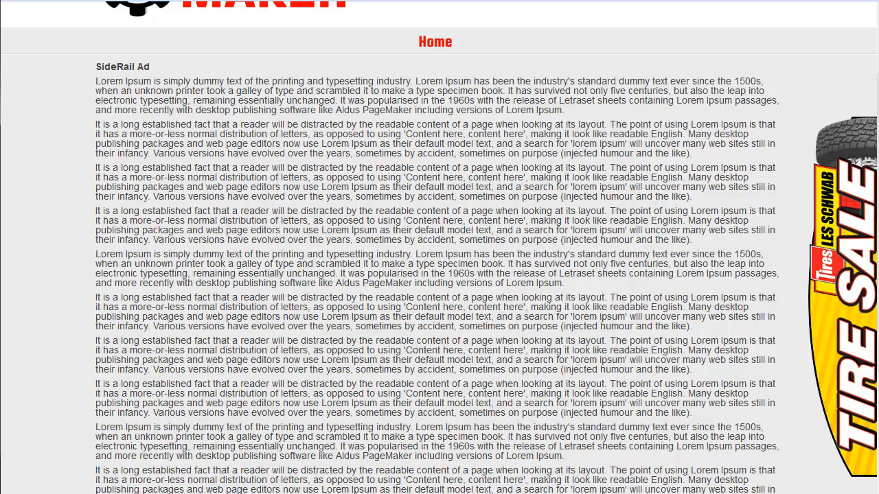
scroll(169, 113, up, 2)
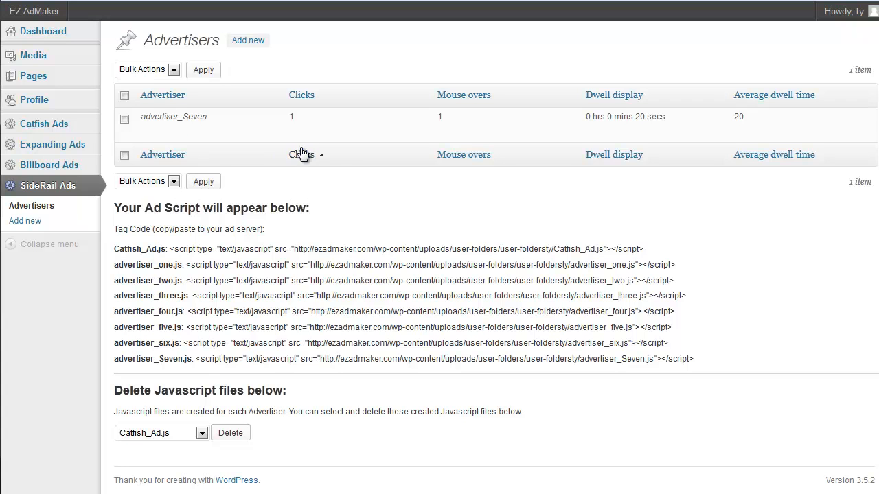
Open advertiser_Seven for editing and set its Mouseover Count, Click Count and Dwell Time to 0.
mouse_move(233, 116)
click(146, 130)
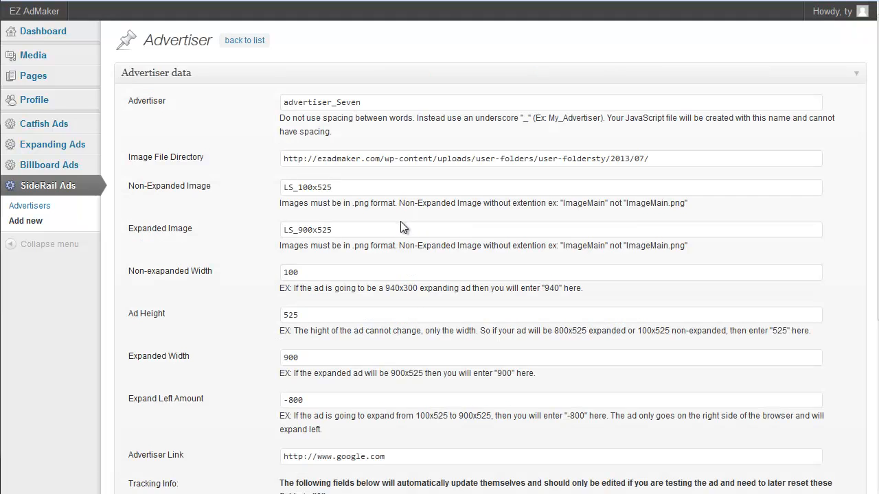
scroll(333, 443, down, 3)
scroll(333, 443, down, 1)
drag(300, 286, 249, 294)
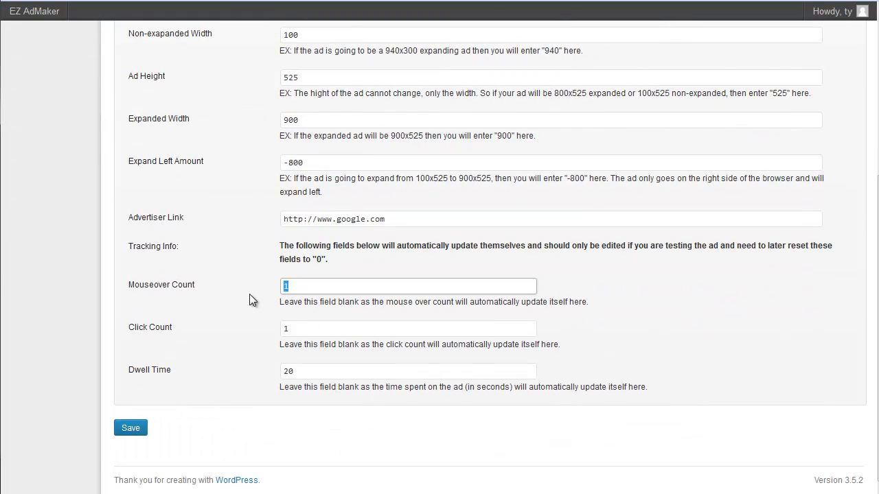
text(0)
double_click(304, 329)
text(0)
drag(297, 370, 258, 370)
text(0)
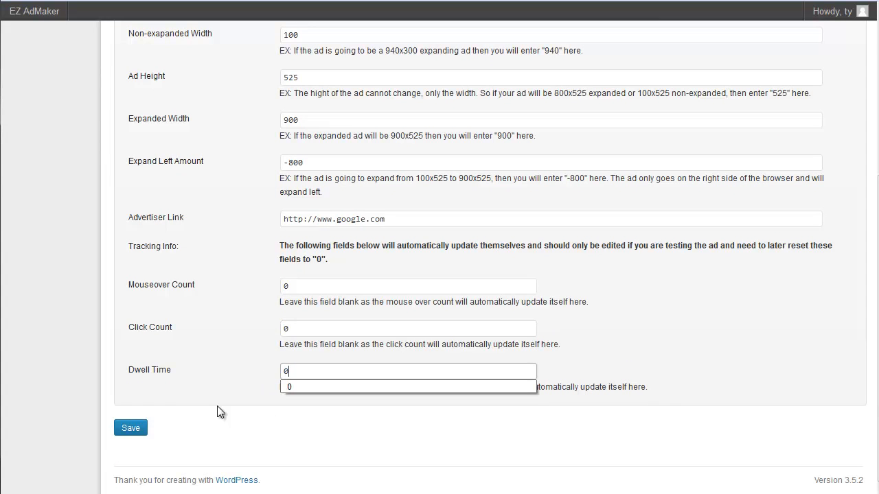
Save the advertiser_Seven changes and return to the SideRail advertisers list to check its statistics.
click(130, 428)
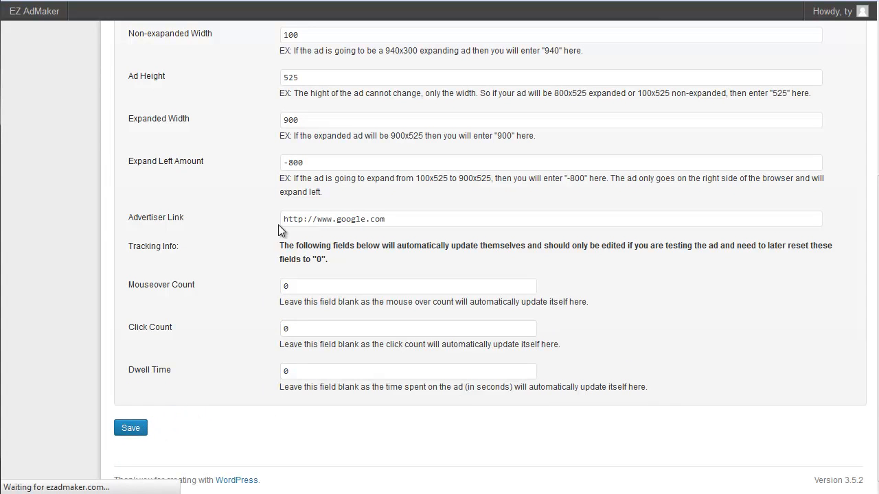
scroll(261, 216, down, 5)
scroll(261, 213, up, 5)
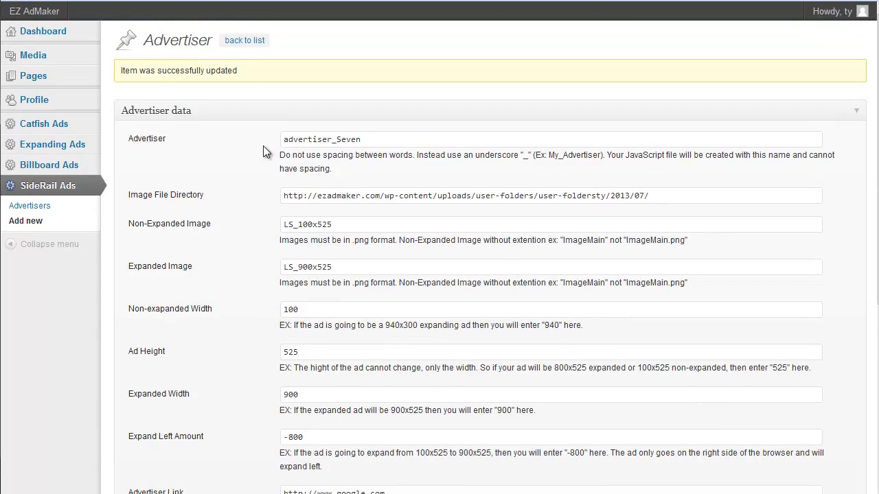
click(34, 203)
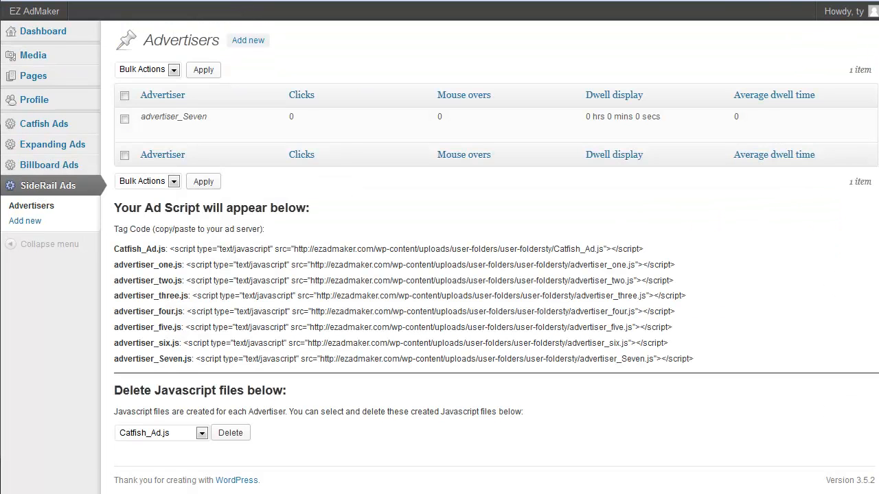